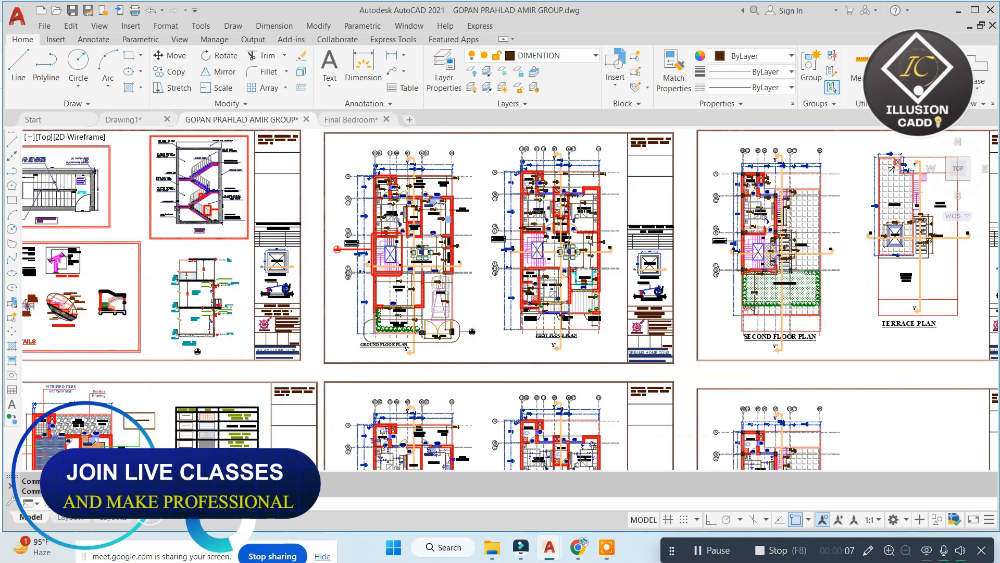
# - Copy the master bedroom portion of the ground floor plan, with its walls, doors and furniture, to an empty area outside the sheets
pyautogui.moveTo(399, 143)
pyautogui.mouseDown(button='middle')
pyautogui.moveTo(393, 187)
pyautogui.moveTo(408, 211)
pyautogui.mouseUp(button='middle')
pyautogui.scroll(2, 408, 212)
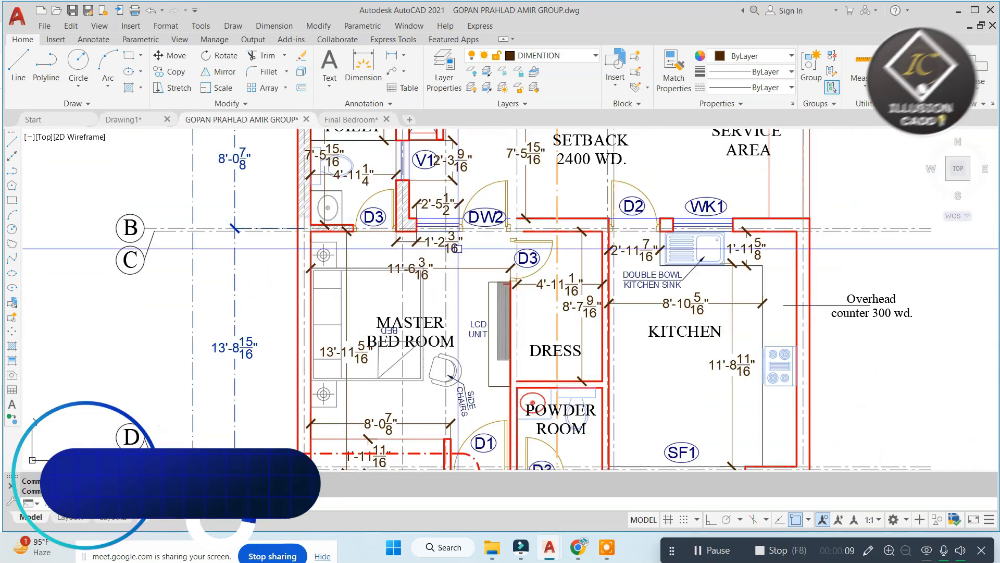
pyautogui.moveTo(435, 305); pyautogui.dragTo(391, 213, button='middle')
pyautogui.moveTo(337, 196); pyautogui.dragTo(353, 219, button='middle')
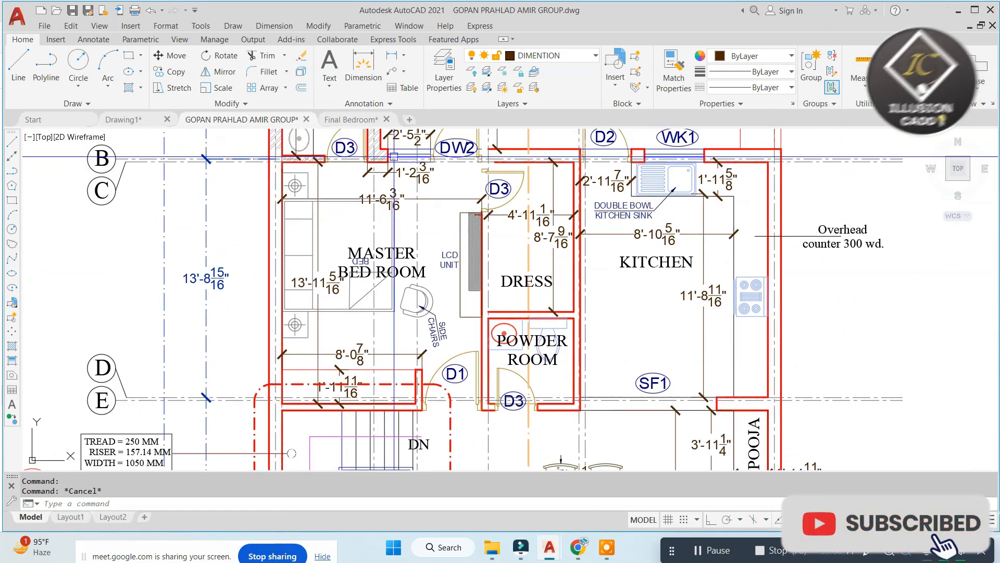
pyautogui.moveTo(416, 255); pyautogui.dragTo(424, 262, button='middle')
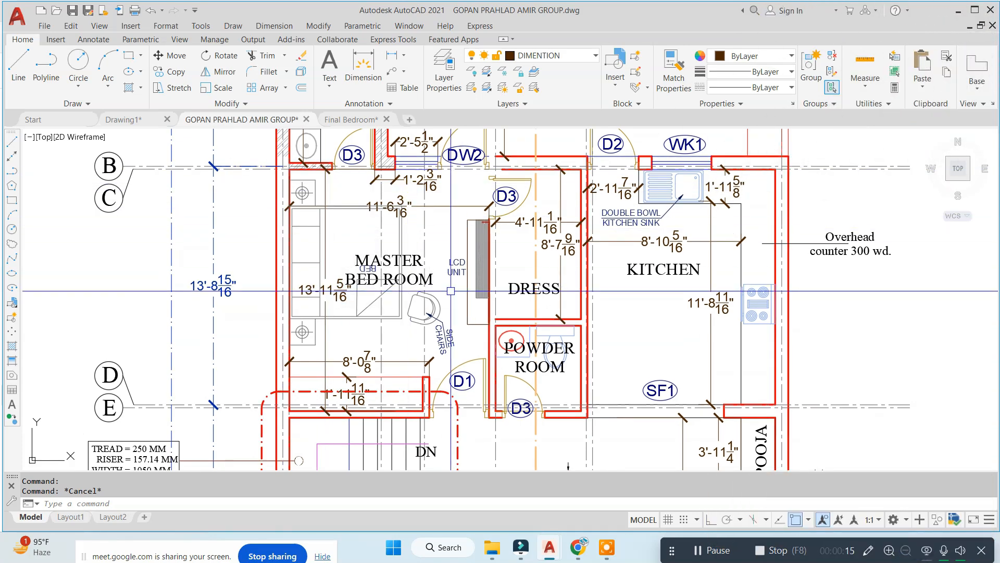
pyautogui.moveTo(498, 277); pyautogui.dragTo(510, 276, button='middle')
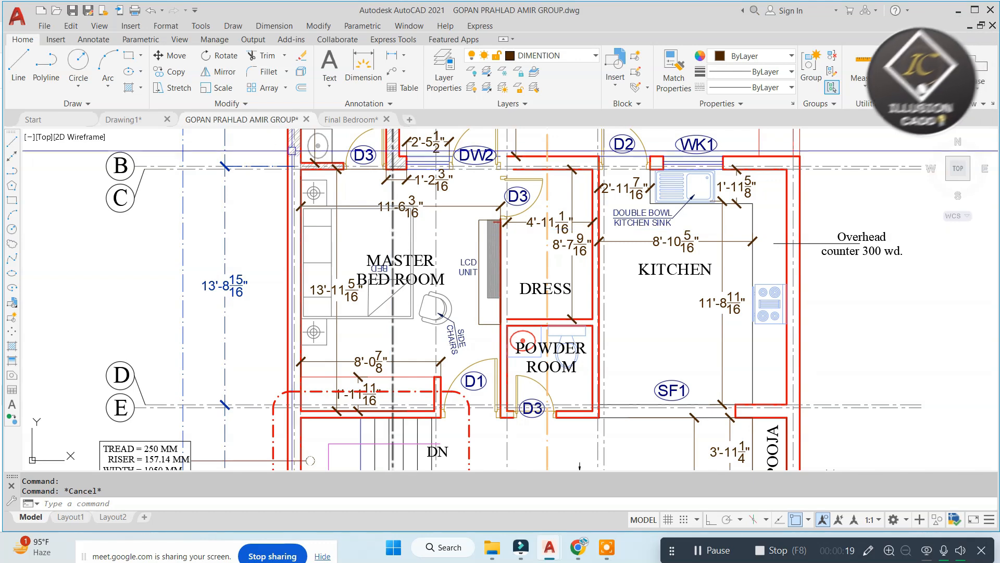
pyautogui.click(250, 148)
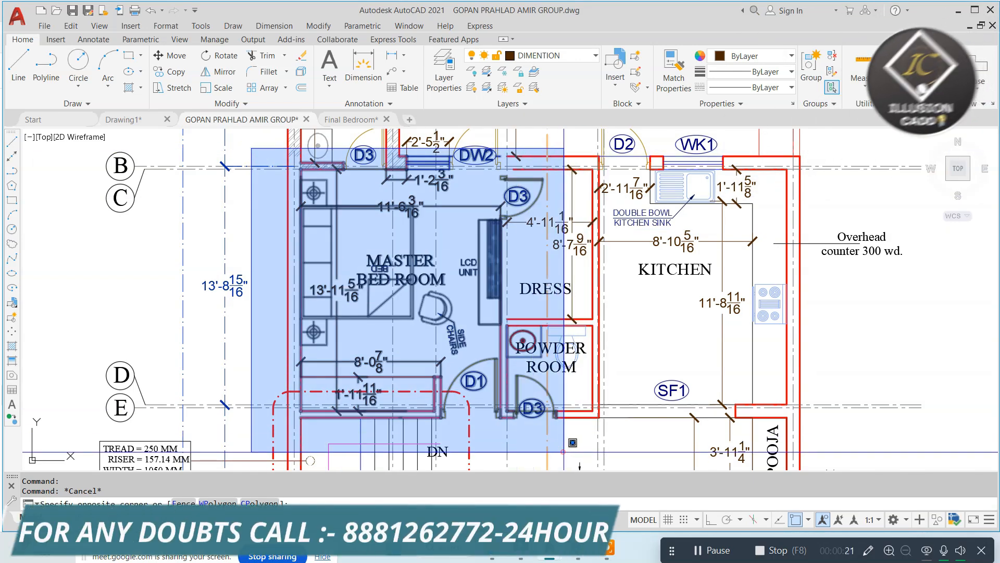
pyautogui.click(573, 446)
pyautogui.write('co')
pyautogui.press('Return')
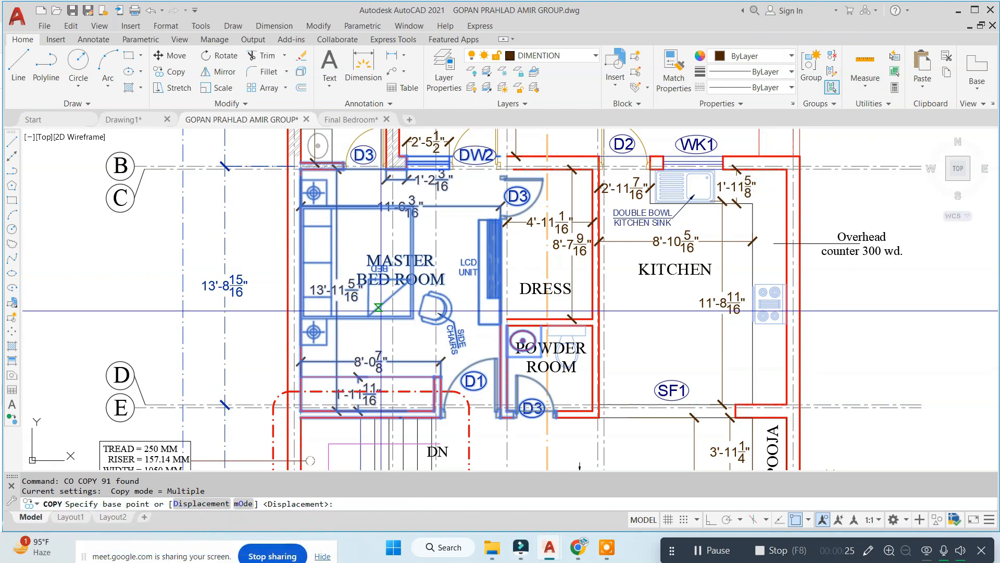
pyautogui.scroll(-1, 380, 311)
pyautogui.click(402, 306)
pyautogui.scroll(-1, 571, 292)
pyautogui.moveTo(349, 300); pyautogui.dragTo(786, 304, button='middle')
pyautogui.scroll(-1, 787, 304)
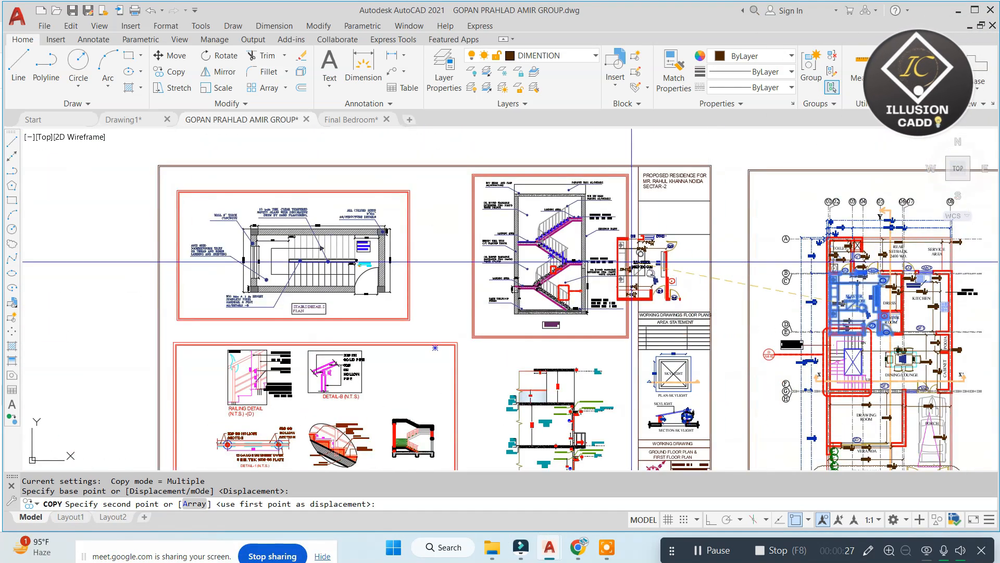
pyautogui.moveTo(629, 219); pyautogui.dragTo(516, 404, button='middle')
pyautogui.click(492, 274)
pyautogui.press('Return')
# - Offset the inner left wall line of the copied bedroom outward by 5 inches
pyautogui.scroll(1, 529, 286)
pyautogui.scroll(2, 529, 286)
pyautogui.moveTo(491, 273); pyautogui.dragTo(541, 329, button='middle')
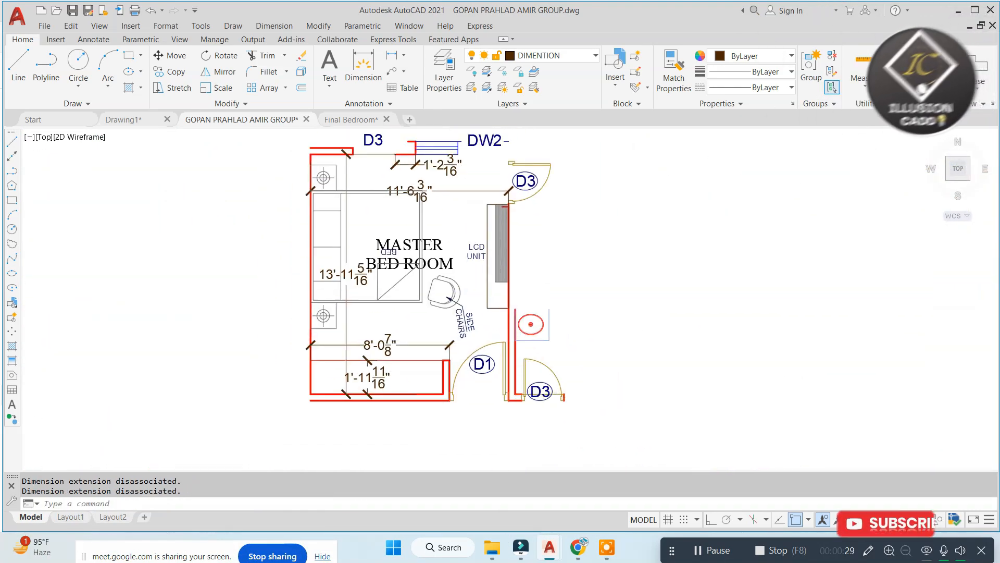
pyautogui.press('Escape')
pyautogui.write('o')
pyautogui.press('Return')
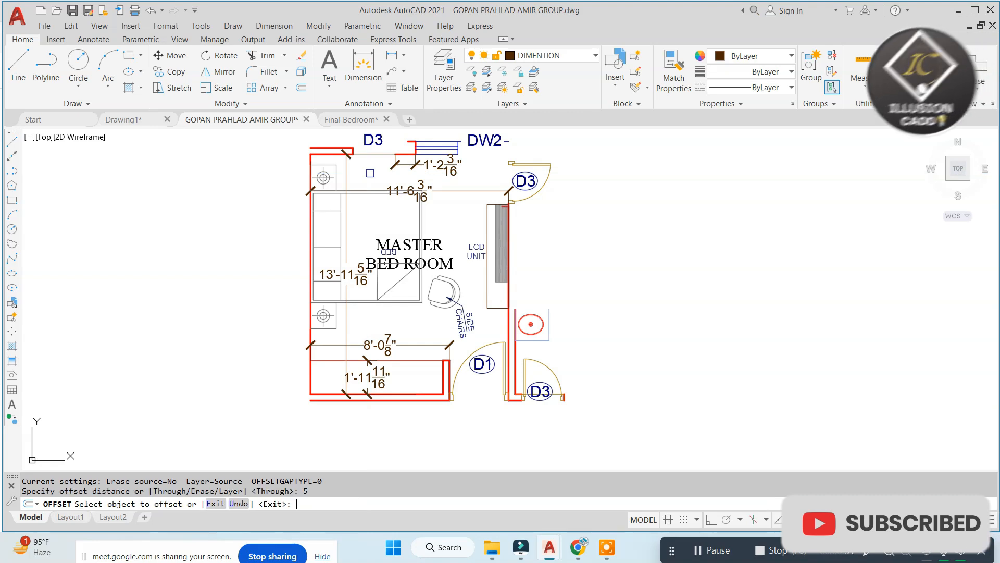
pyautogui.scroll(2, 293, 149)
pyautogui.click(341, 171)
pyautogui.click(336, 175)
pyautogui.click(314, 182)
pyautogui.press('Escape')
pyautogui.press('Escape')
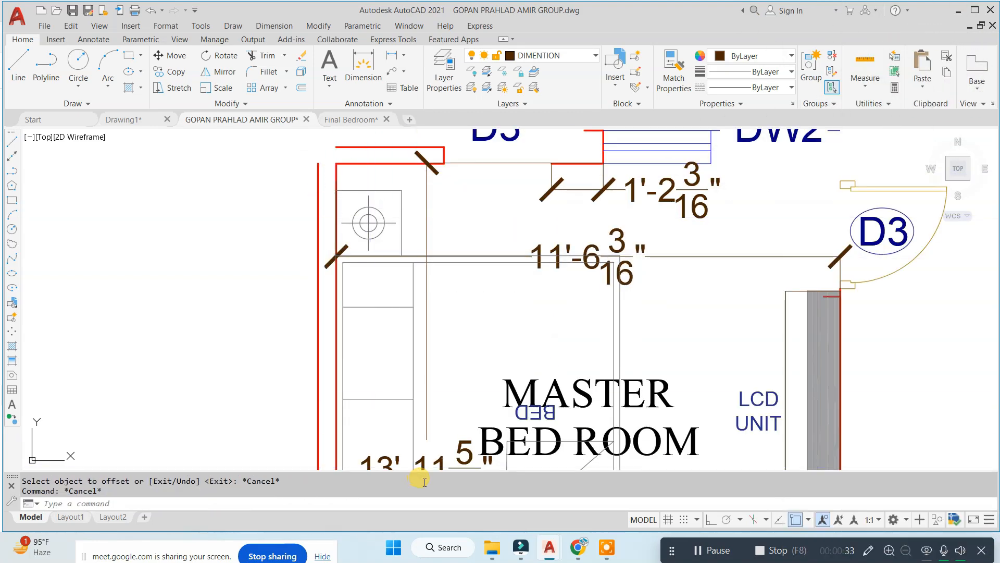
# - Find and open Notepad
pyautogui.click(466, 548)
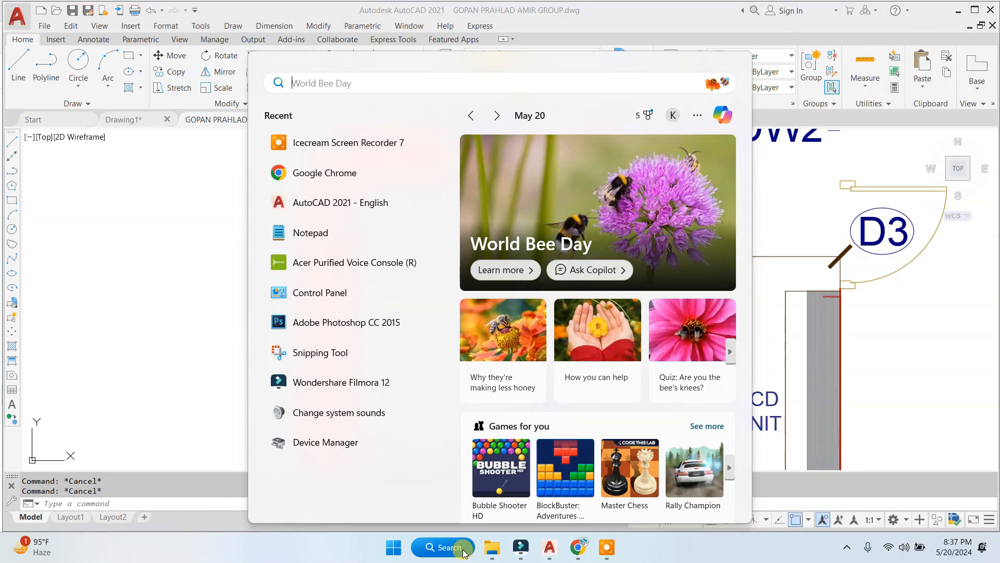
pyautogui.click(607, 547)
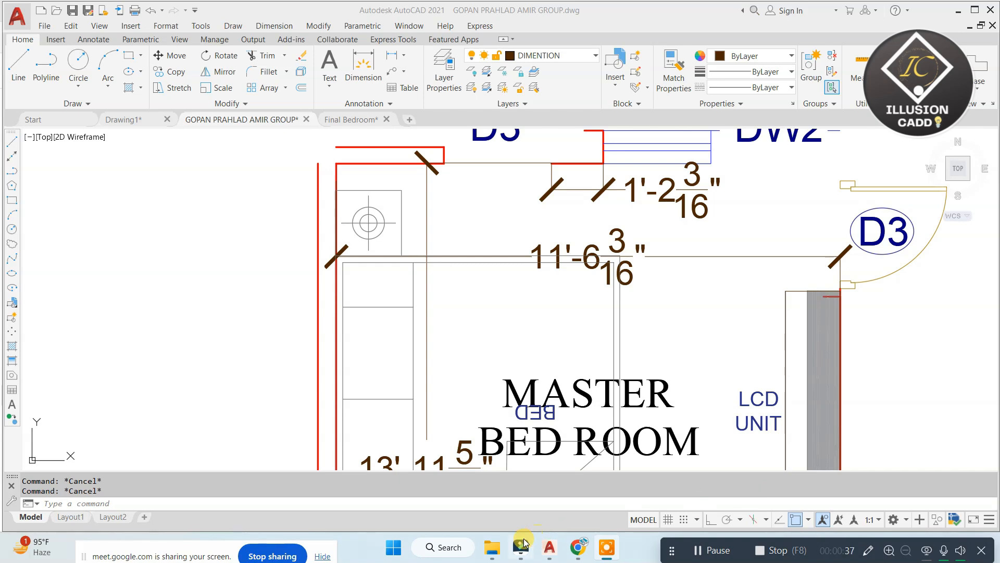
pyautogui.click(457, 547)
pyautogui.write('NOT')
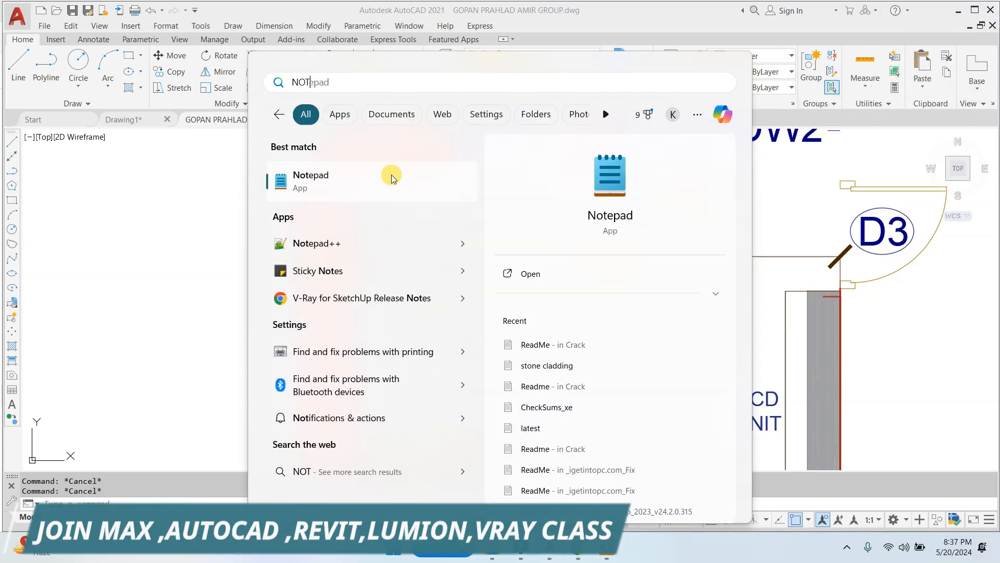
pyautogui.click(392, 178)
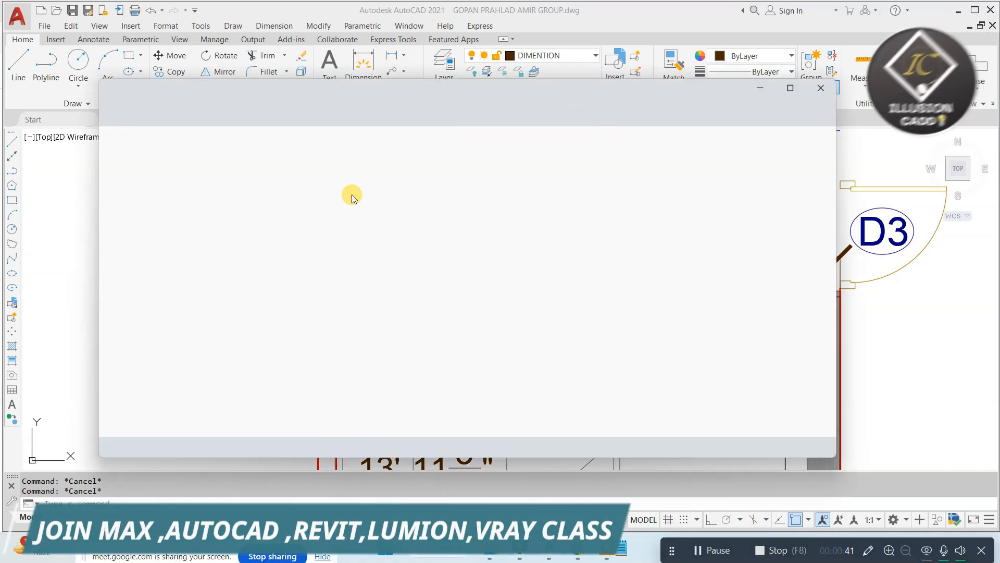
# - Replace the note's text with the lines 1-PLAN, 2-ELEVATIONS and 3-SECTIONS, and return to the bedroom drawing in AutoCAD
pyautogui.hotkey('ctrl', 'a')
pyautogui.press('Delete')
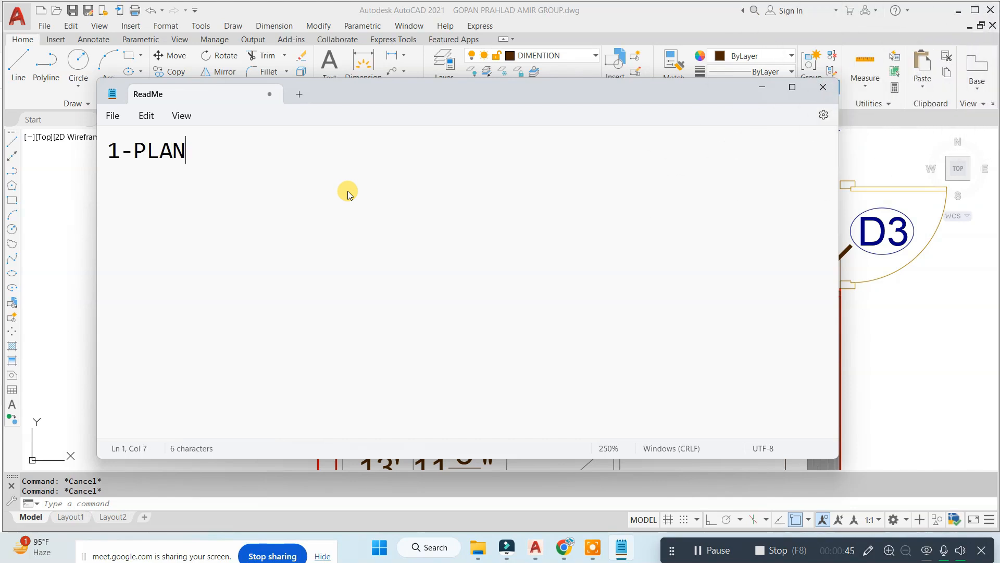
pyautogui.write('1-PLAN')
pyautogui.press('Return')
pyautogui.write('2-')
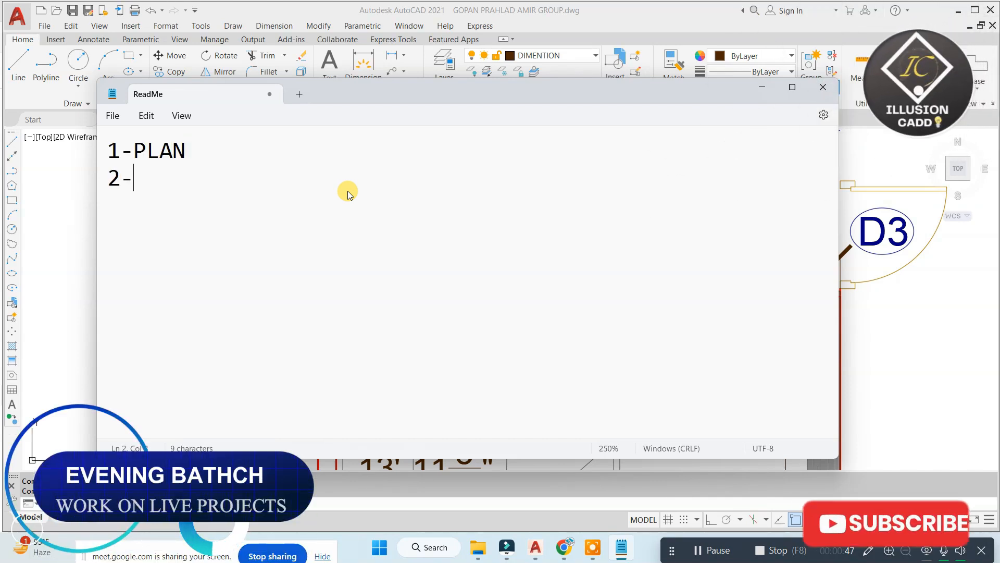
pyautogui.write('ELEVATIONS')
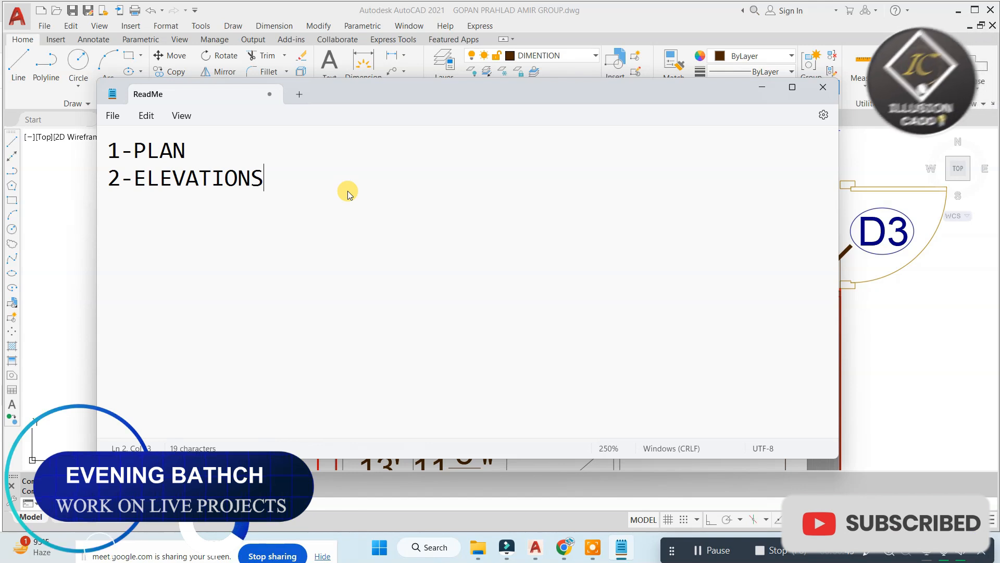
pyautogui.press('Return')
pyautogui.write('3-SECTOIONS')
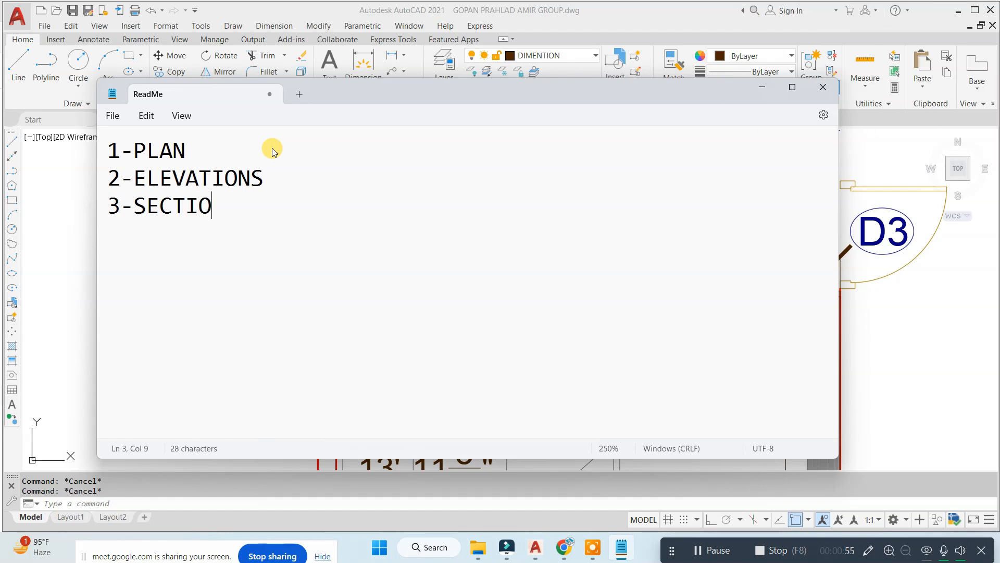
pyautogui.click(761, 87)
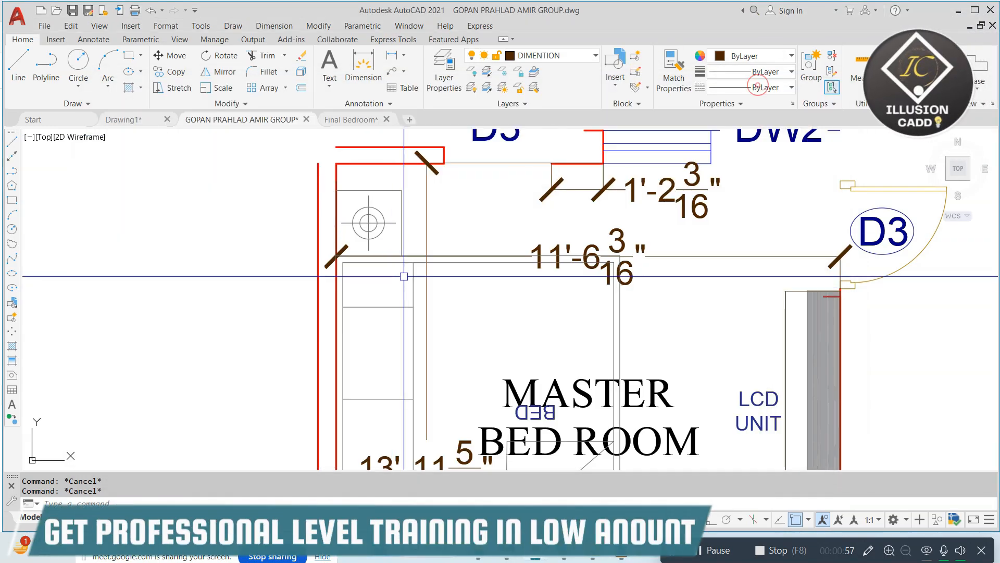
# - Fillet the offset left wall line and the outer upper wall line with radius 0 to form a closed corner
pyautogui.scroll(1, 341, 213)
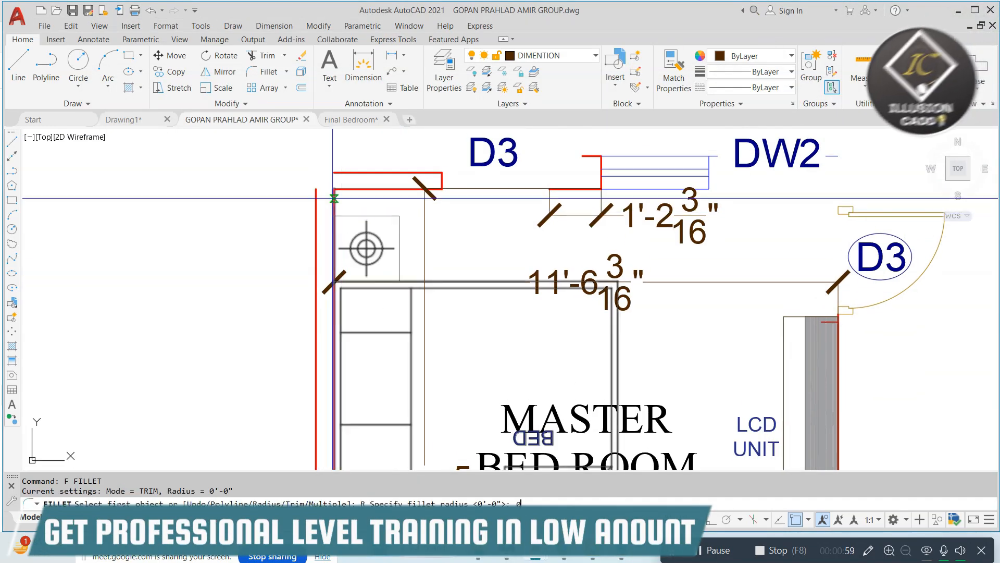
pyautogui.press('Return')
pyautogui.click(340, 172)
pyautogui.scroll(-1, 329, 203)
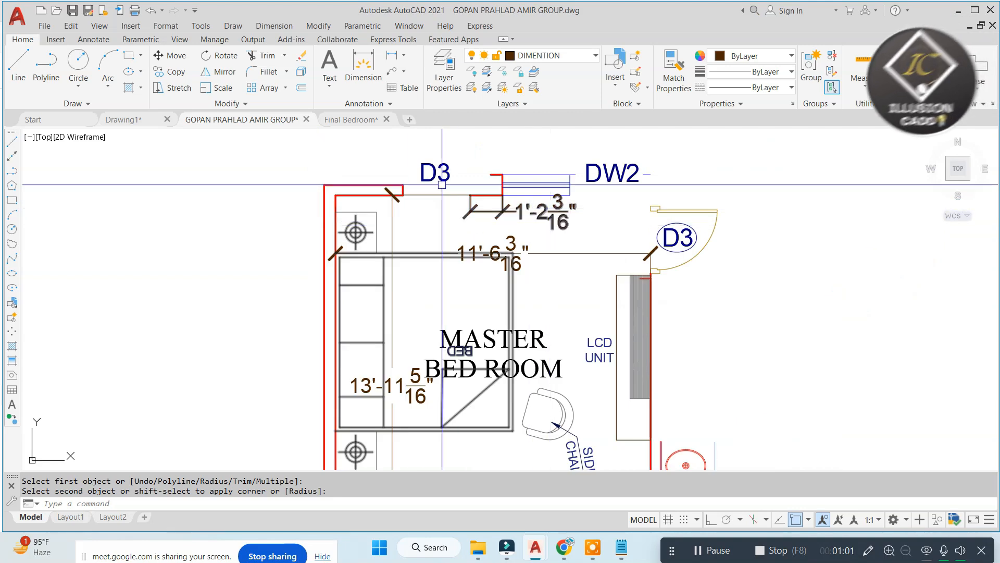
# - Erase the DW2 and D3 tags above the bedroom's upper wall
pyautogui.moveTo(613, 229); pyautogui.dragTo(540, 226, button='middle')
pyautogui.press('Escape')
pyautogui.press('Escape')
pyautogui.click(543, 185)
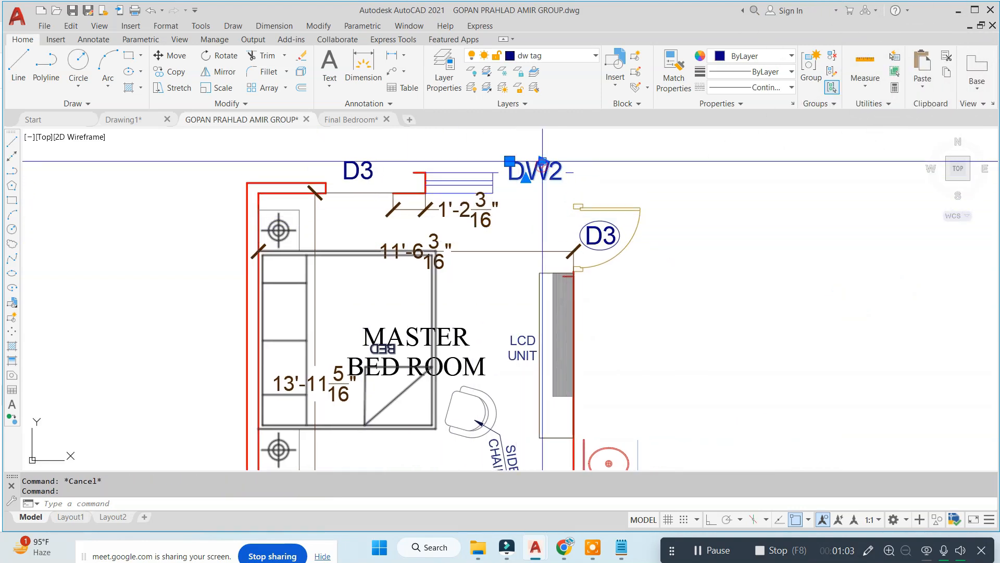
pyautogui.moveTo(542, 161); pyautogui.dragTo(505, 204, button='middle')
pyautogui.press('Return')
pyautogui.click(323, 212)
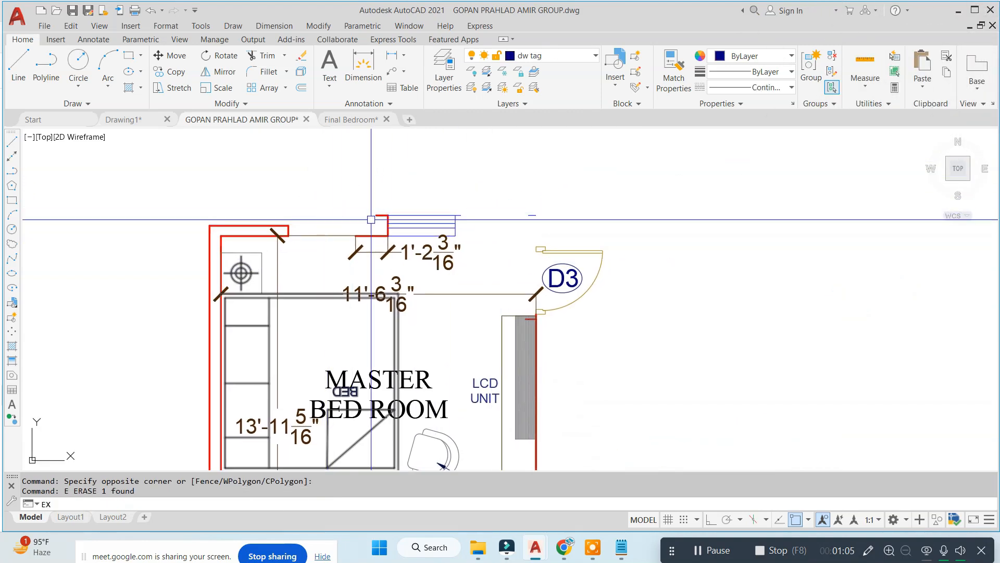
# - Draw a horizontal line with ortho on from the outer corner of the upper-left wall stub to beyond the window
pyautogui.press('Escape')
pyautogui.scroll(2, 337, 233)
pyautogui.write('l')
pyautogui.press('Return')
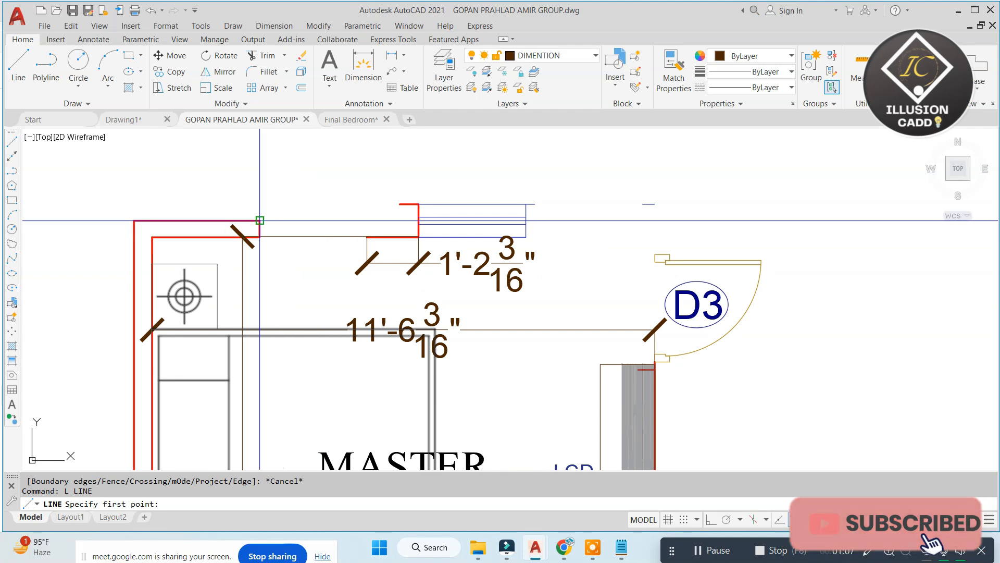
pyautogui.click(260, 221)
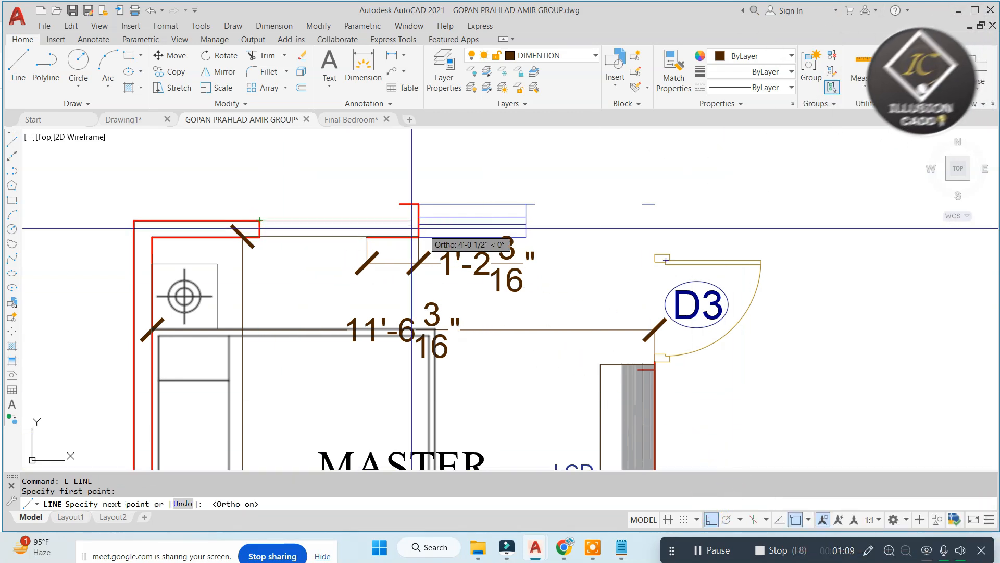
pyautogui.scroll(4, 634, 188)
pyautogui.press('Escape')
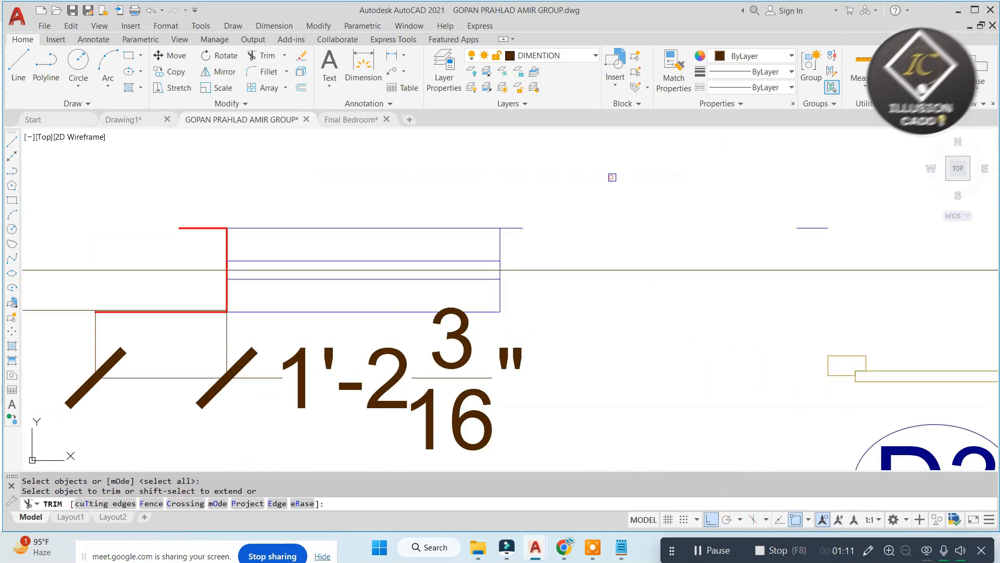
# - Trim the wall and window uprights above the first glazing line and erase the two horizontal pieces left over them
pyautogui.click(612, 177)
pyautogui.click(185, 251)
pyautogui.press('Escape')
pyautogui.click(558, 186)
pyautogui.click(208, 247)
pyautogui.write('e')
pyautogui.press('Return')
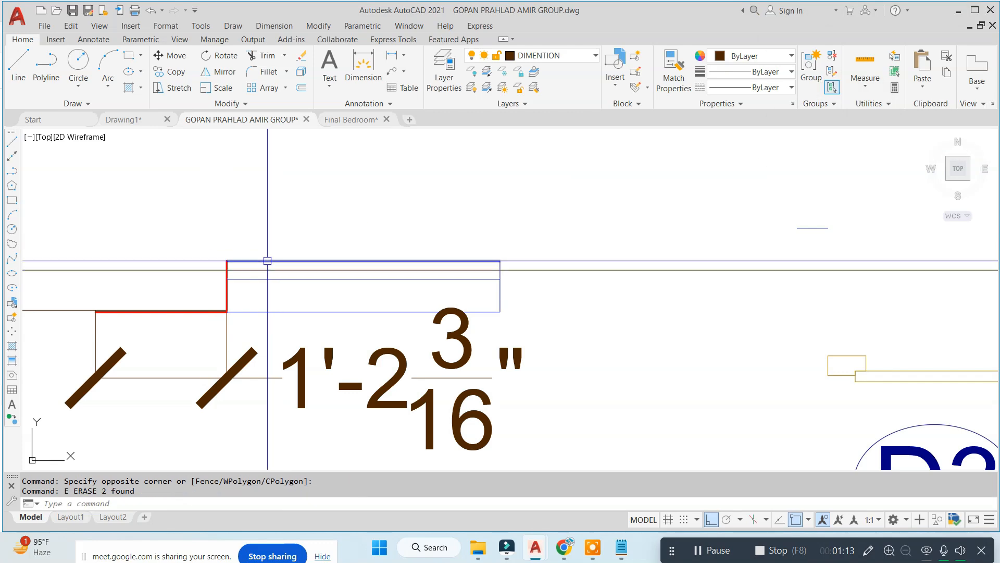
pyautogui.scroll(-3, 410, 253)
pyautogui.press('Escape')
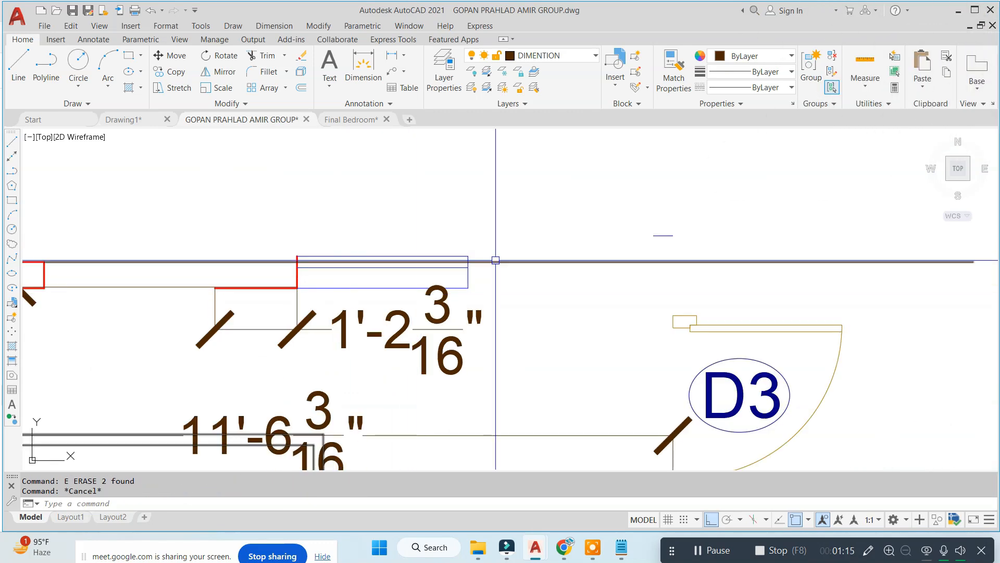
# - Trim the wall and window uprights back to the new horizontal line and erase the leftover window line above it
pyautogui.scroll(4, 367, 279)
pyautogui.write('t')
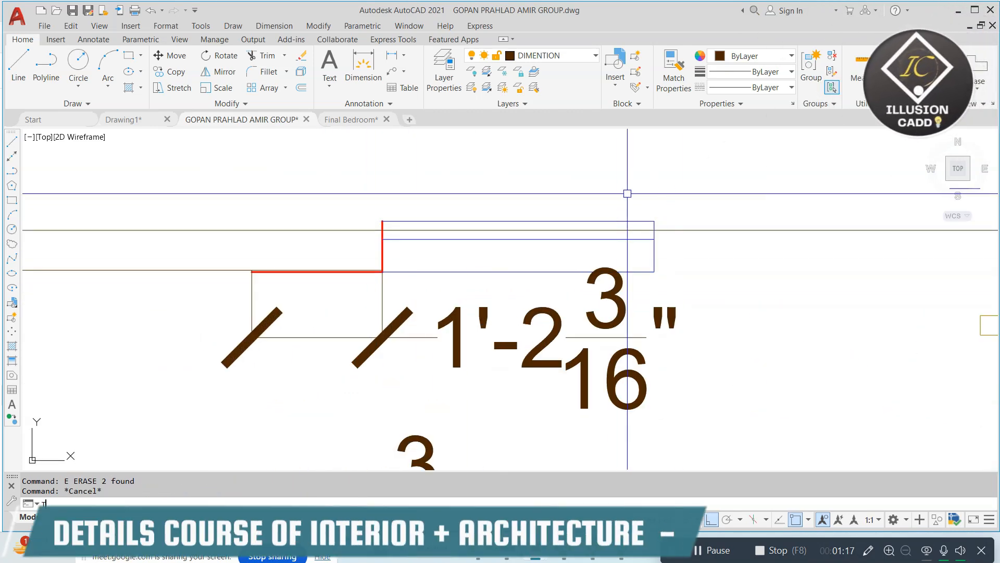
pyautogui.write('r')
pyautogui.press('Return')
pyautogui.click(705, 174)
pyautogui.click(322, 229)
pyautogui.press('Escape')
pyautogui.click(641, 189)
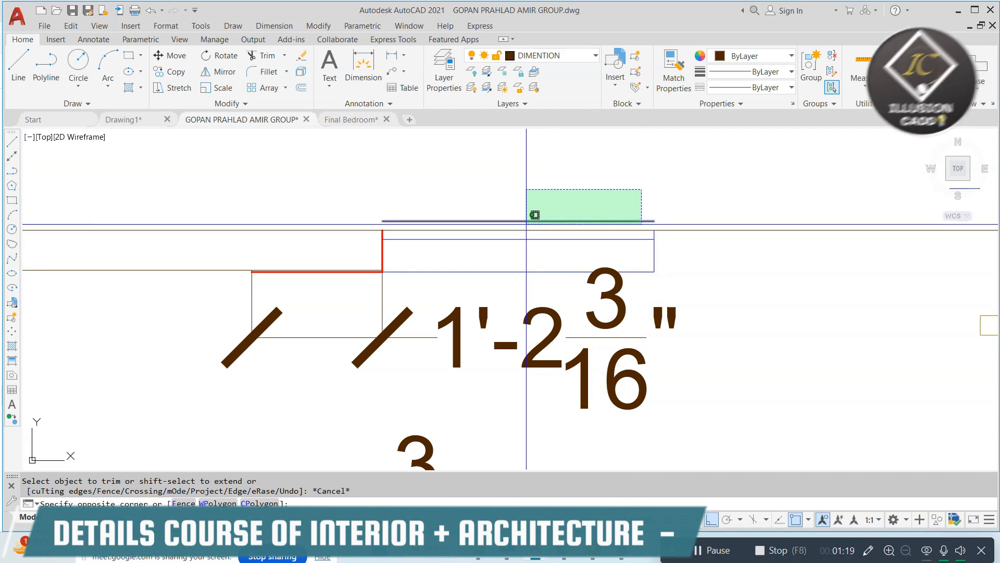
pyautogui.click(526, 223)
pyautogui.write('e')
pyautogui.press('Return')
pyautogui.scroll(-2, 427, 261)
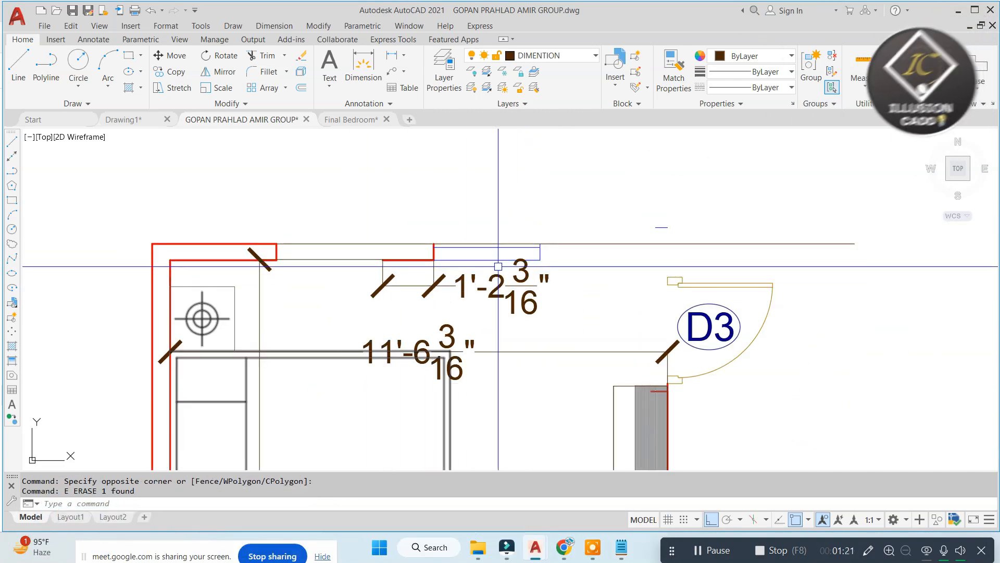
# - Trim the horizontal line across the window and draw a line along the window's upper edge from the wall corner
pyautogui.scroll(4, 451, 249)
pyautogui.write('tr')
pyautogui.press('Return')
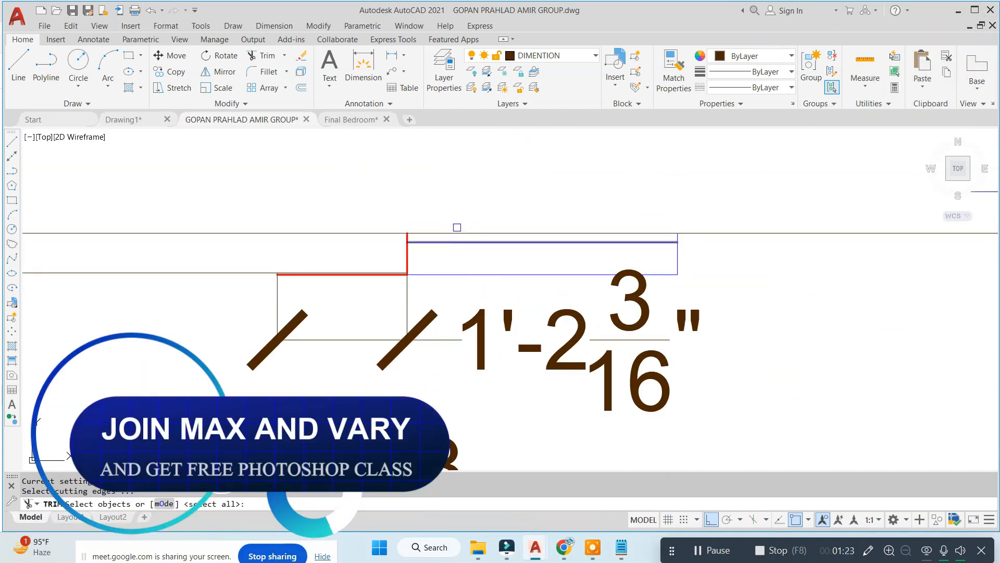
pyautogui.click(443, 232)
pyautogui.write('l')
pyautogui.press('Return')
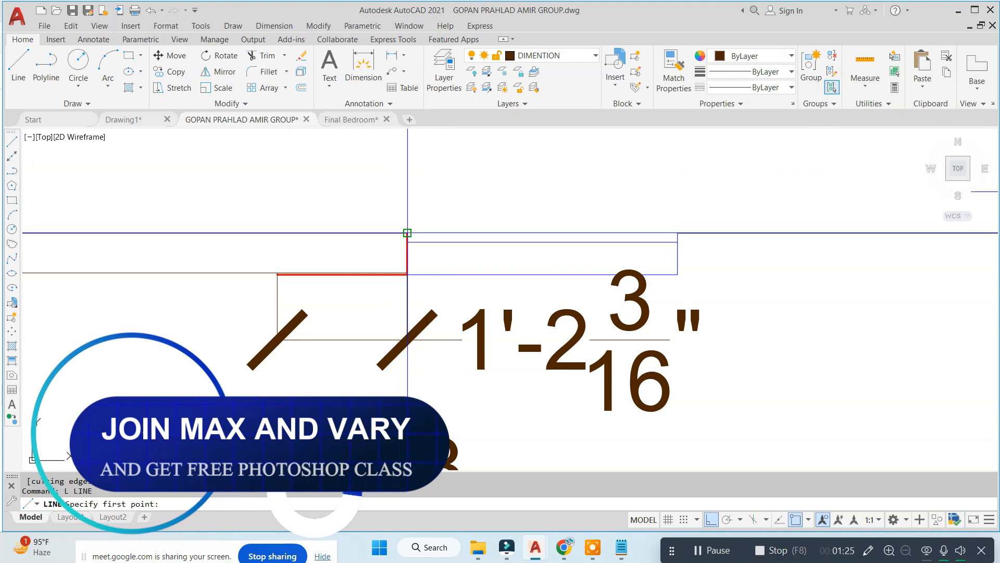
pyautogui.click(407, 233)
pyautogui.press('Escape')
pyautogui.press('Escape')
pyautogui.scroll(-4, 623, 266)
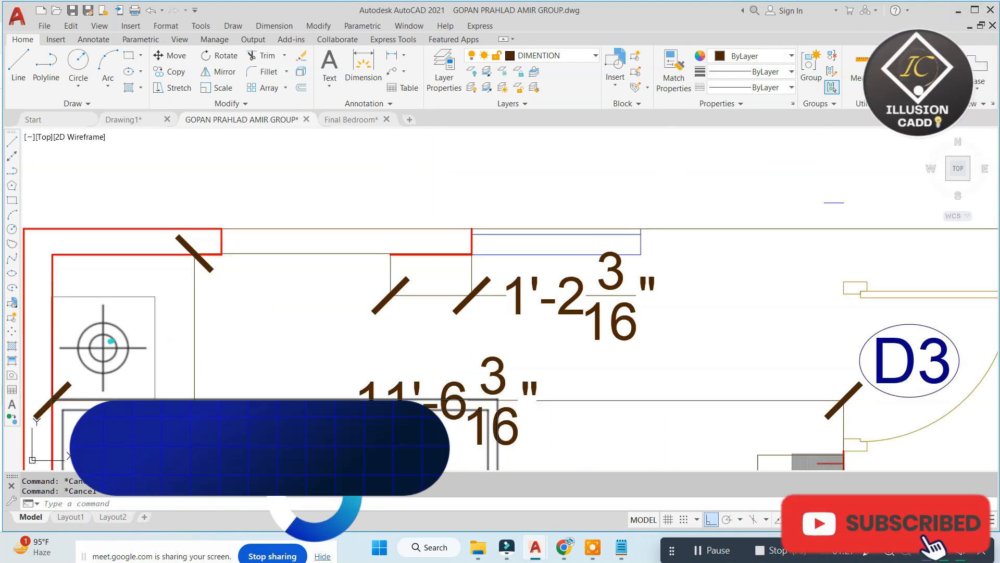
# - Draw a horizontal line from the window's lower end corner to beyond the wall beside door D3
pyautogui.write('l')
pyautogui.click(575, 238)
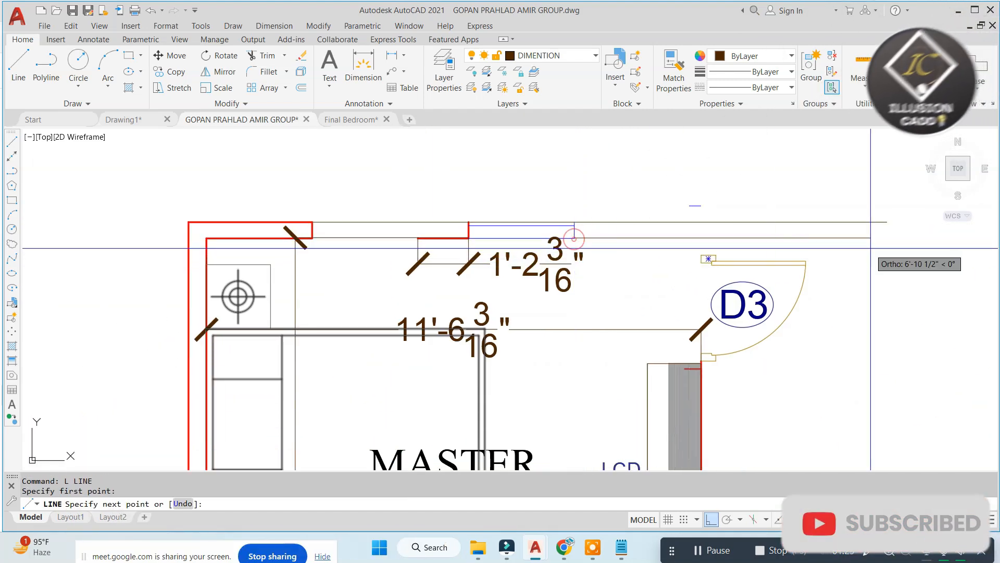
pyautogui.click(870, 249)
pyautogui.press('Escape')
# - Draw vertical lines upward along the outer and inner faces of the D3 wall, past both horizontal wall lines
pyautogui.press('space')
pyautogui.scroll(-1, 714, 356)
pyautogui.moveTo(708, 356)
pyautogui.mouseDown(button='middle')
pyautogui.moveTo(622, 212)
pyautogui.moveTo(614, 375)
pyautogui.mouseUp(button='middle')
pyautogui.click(643, 202)
pyautogui.press('Escape')
pyautogui.press('Escape')
pyautogui.press('space')
pyautogui.click(590, 352)
pyautogui.click(584, 178)
pyautogui.press('Escape')
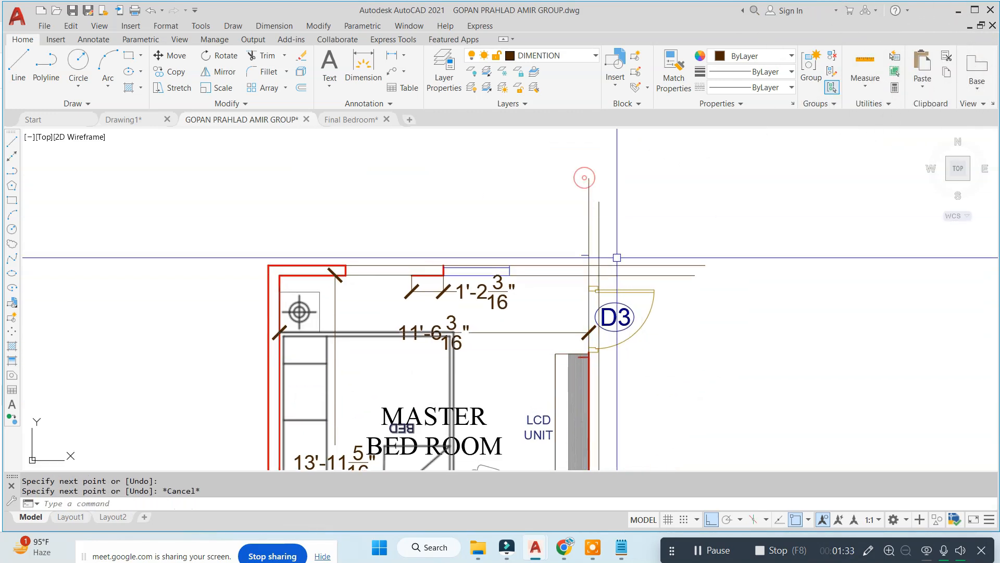
# - Try to trim the crossing wall lines at the upper-right corner of the room
pyautogui.press('Escape')
pyautogui.press('Escape')
pyautogui.write('tr')
pyautogui.press('space')
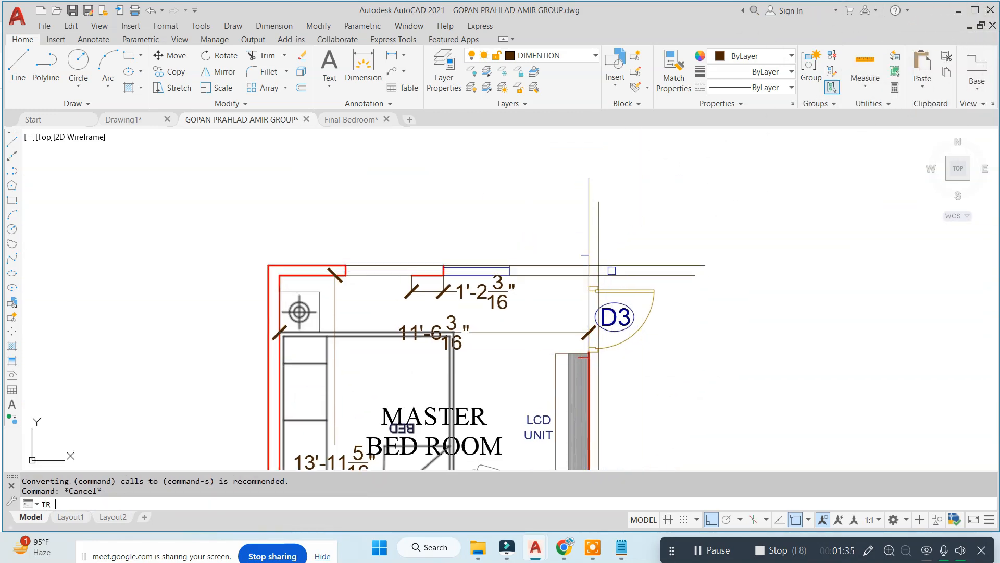
pyautogui.click(648, 230)
pyautogui.click(571, 246)
pyautogui.click(617, 266)
pyautogui.scroll(6, 612, 268)
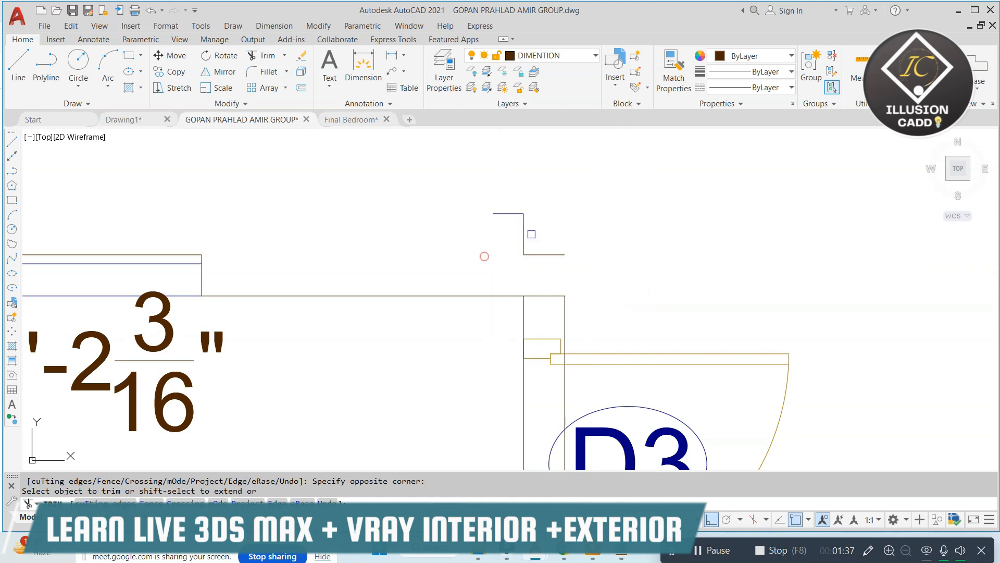
pyautogui.scroll(-6, 567, 195)
pyautogui.press('Escape')
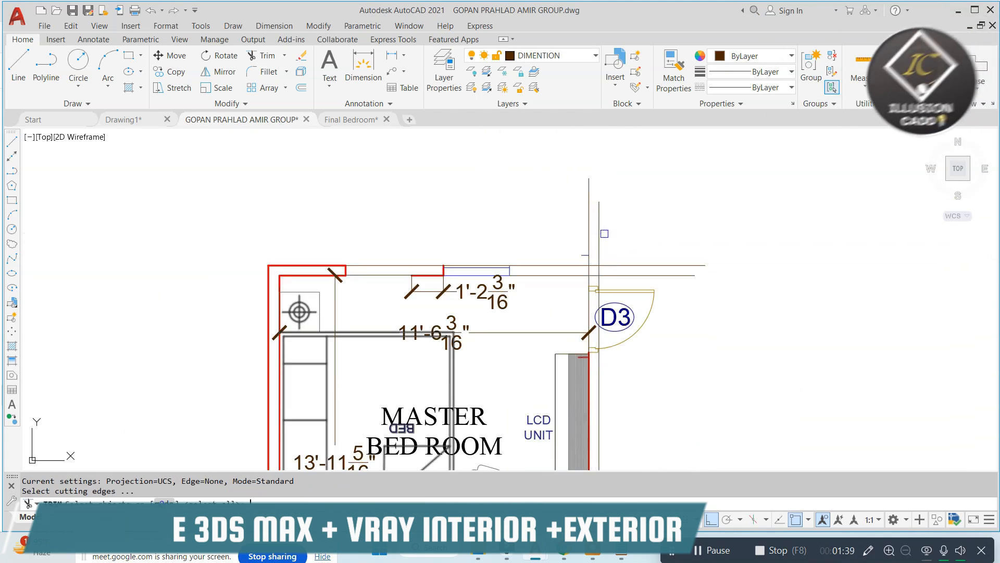
# - Trim the wall lines that overshoot the outer upper-right corner of the room
pyautogui.press('space')
pyautogui.scroll(5, 604, 234)
pyautogui.click(672, 233)
pyautogui.click(534, 290)
pyautogui.click(701, 288)
pyautogui.click(658, 348)
pyautogui.press('Escape')
# - Erase the leftover vertical line and the short blue window line above the upper-right corner
pyautogui.moveTo(621, 236); pyautogui.dragTo(515, 284)
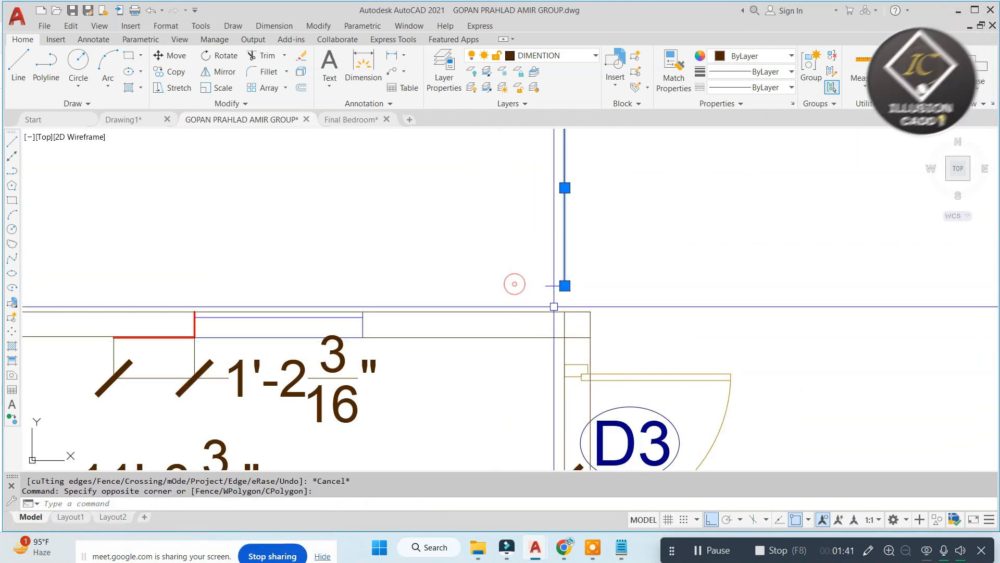
pyautogui.write('e')
pyautogui.press('Return')
pyautogui.scroll(3, 569, 333)
pyautogui.click(478, 193)
pyautogui.press('Escape')
pyautogui.click(608, 173)
pyautogui.click(489, 232)
pyautogui.write('e')
pyautogui.press('space')
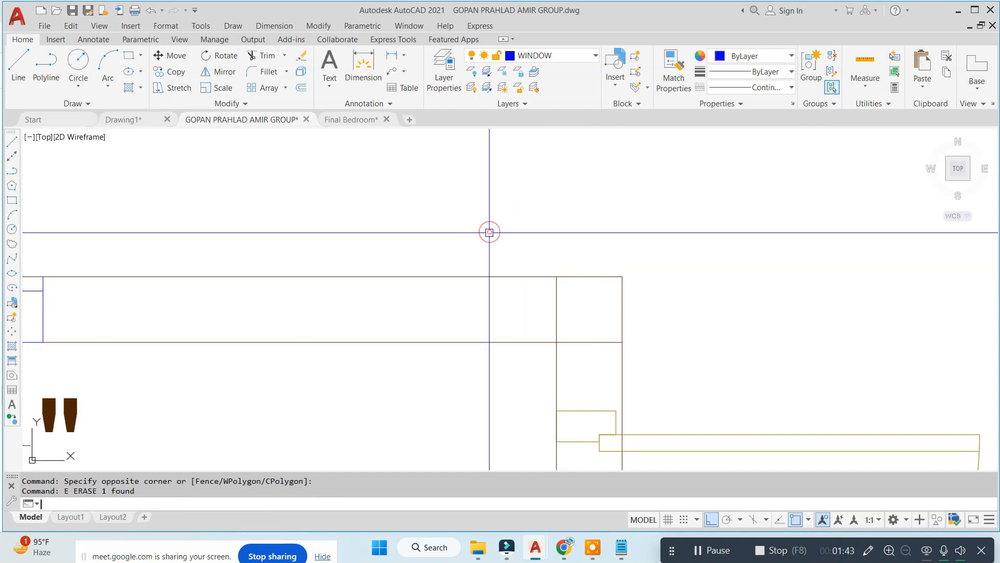
# - Trim the inner wall lines where they cross inside the upper-right corner
pyautogui.press('space')
pyautogui.click(592, 318)
pyautogui.click(576, 348)
pyautogui.click(574, 315)
pyautogui.click(500, 330)
pyautogui.scroll(-3, 578, 233)
pyautogui.click(465, 226)
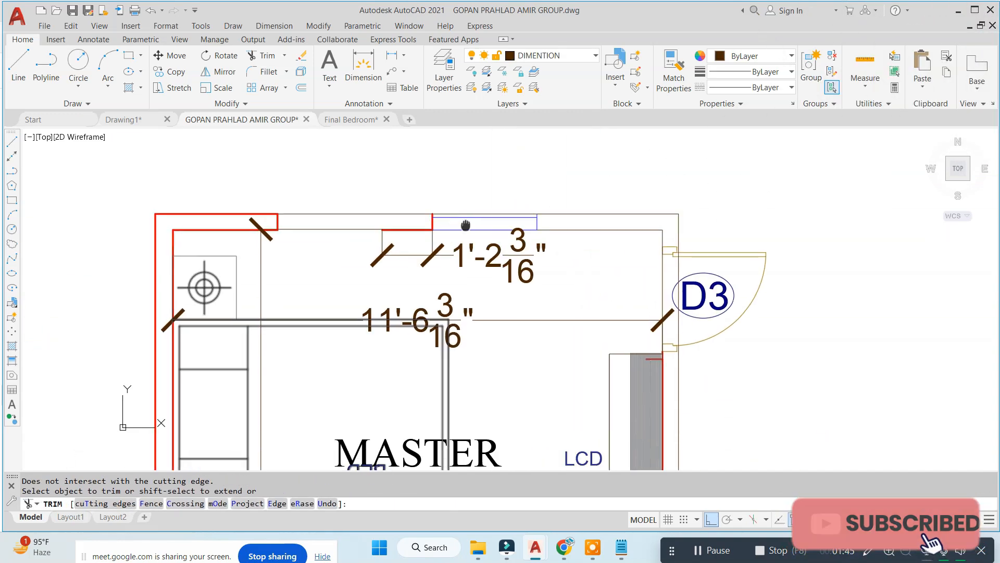
# - Erase the 1'-2 3/16" dimension below the window
pyautogui.scroll(1, 411, 245)
pyautogui.click(517, 264)
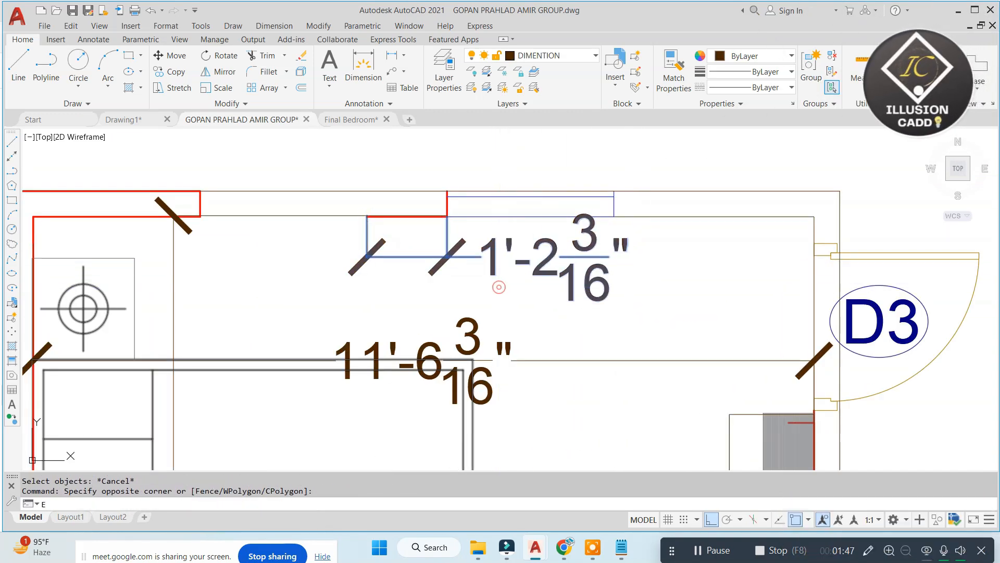
pyautogui.write('e')
pyautogui.press('Return')
pyautogui.moveTo(299, 204); pyautogui.dragTo(384, 203, button='middle')
pyautogui.write('ex')
pyautogui.press('space')
pyautogui.press('space')
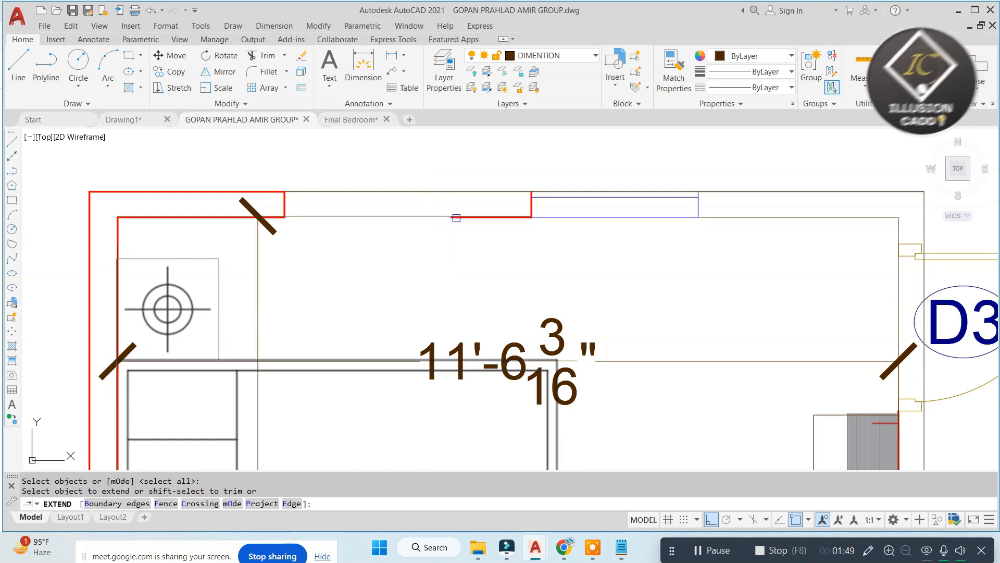
pyautogui.press('Escape')
pyautogui.press('Escape')
pyautogui.press('Escape')
# - Erase the thin upper line across the wall gap together with the 13'-11 5/16" dimension
pyautogui.click(398, 176)
pyautogui.click(320, 259)
pyautogui.scroll(-2, 387, 236)
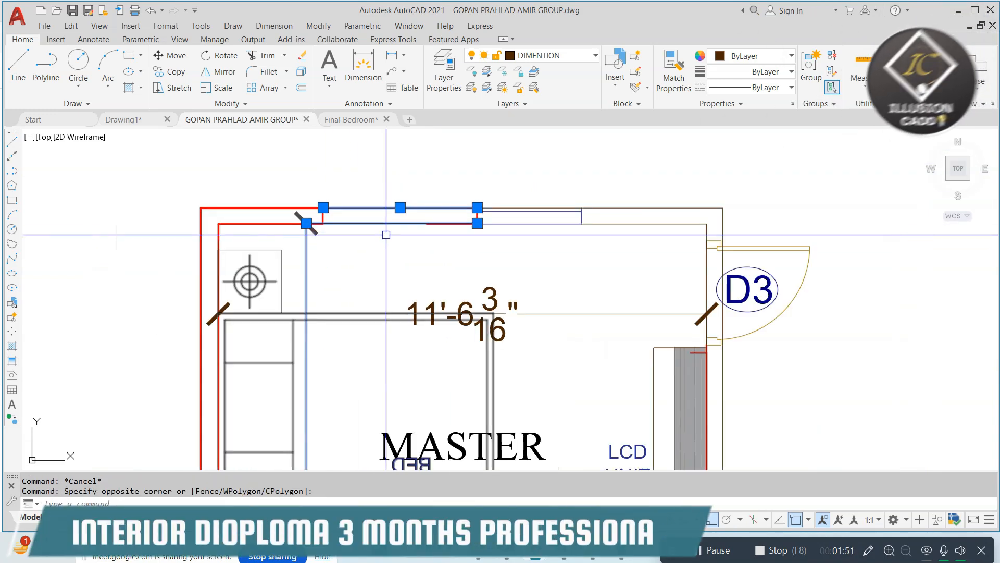
pyautogui.write('e')
pyautogui.press('Return')
pyautogui.scroll(3, 421, 223)
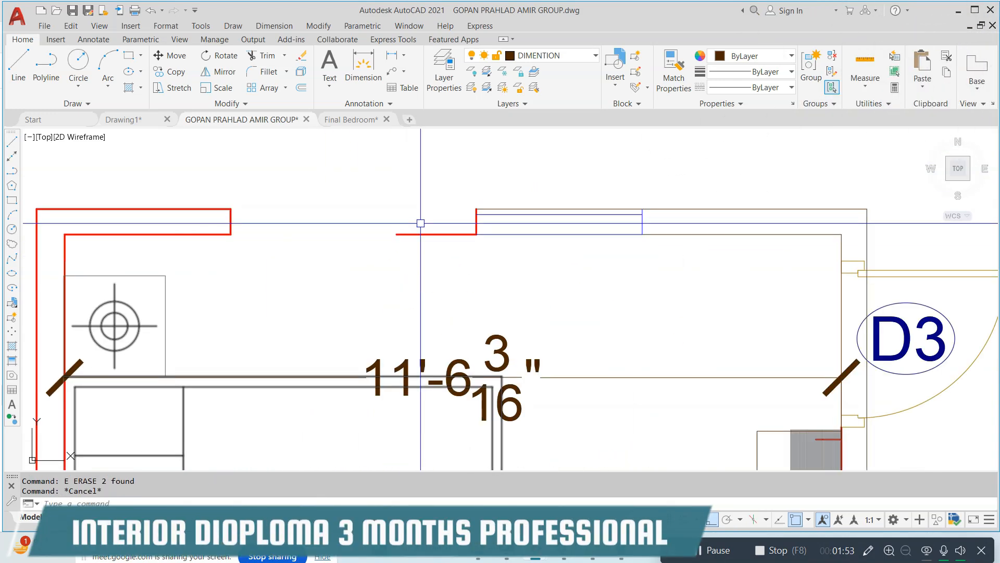
# - Draw lines across the upper wall gap from the left stub to the wall end beside the window
pyautogui.write('l')
pyautogui.press('space')
pyautogui.click(231, 209)
pyautogui.click(476, 205)
pyautogui.press('Escape')
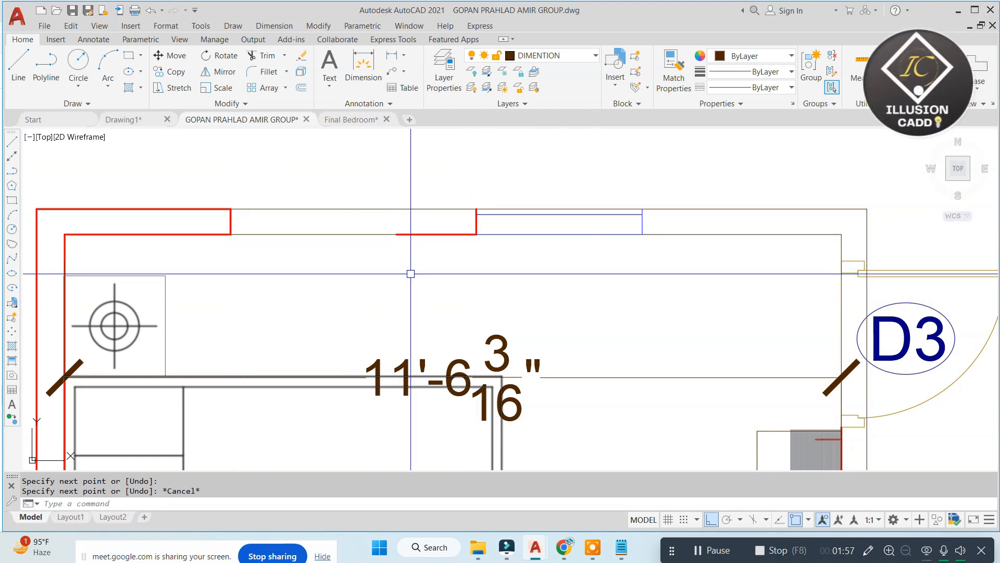
# - Match the thin upper and right-hand wall lines to the red wall line's properties
pyautogui.write('MA')
pyautogui.press('Return')
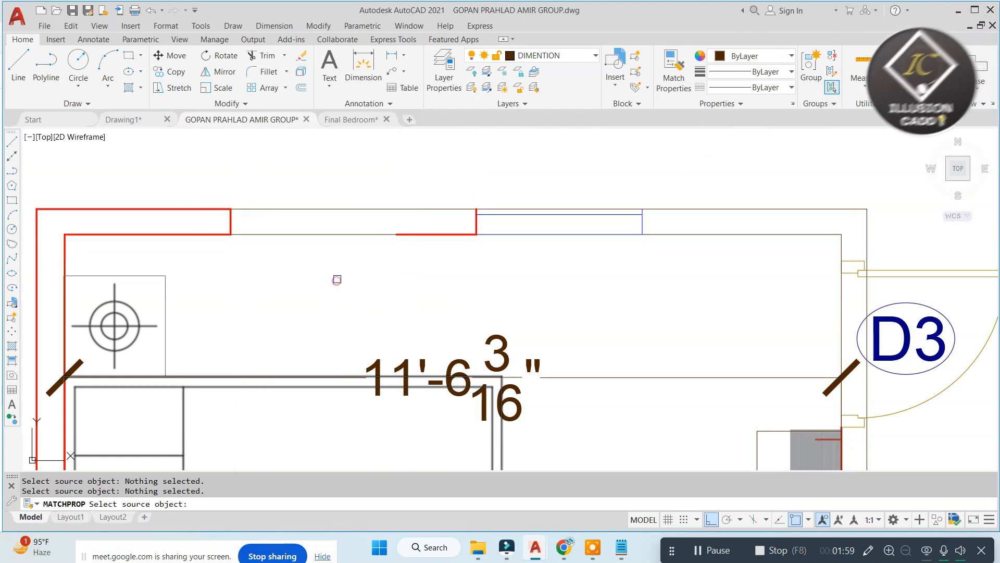
pyautogui.press('Escape')
pyautogui.press('space')
pyautogui.click(214, 209)
pyautogui.click(373, 183)
pyautogui.click(295, 282)
pyautogui.scroll(-1, 370, 180)
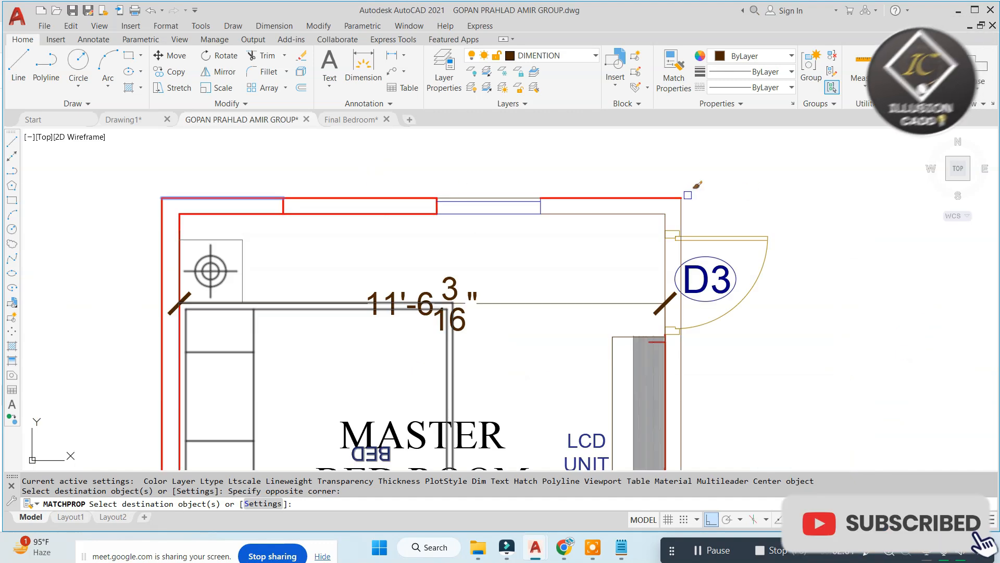
pyautogui.click(706, 191)
pyautogui.press('Escape')
# - Erase the short vertical end line of the old stub inside the upper wall
pyautogui.scroll(1, 311, 185)
pyautogui.click(232, 172)
pyautogui.click(292, 250)
pyautogui.write('e')
pyautogui.scroll(-2, 387, 183)
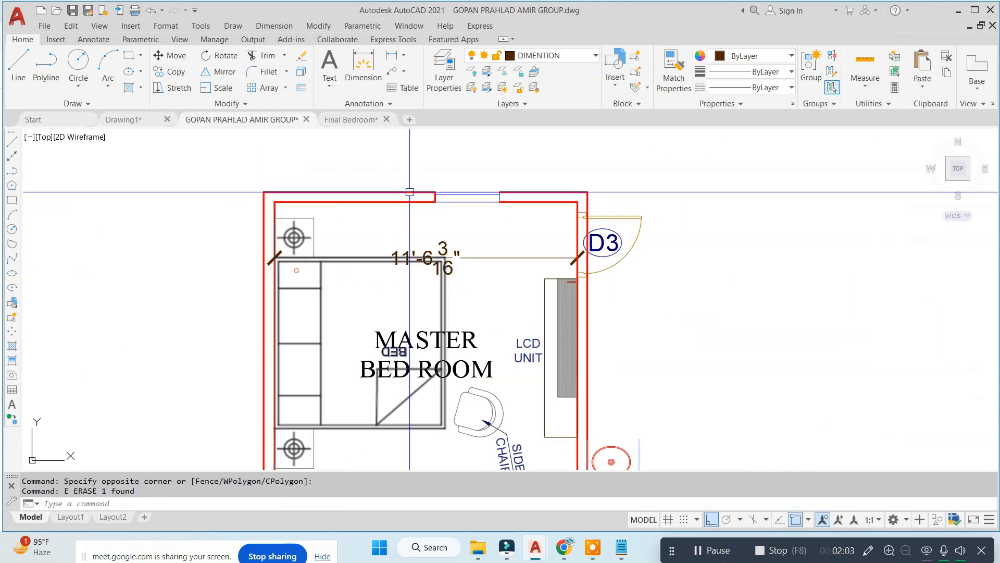
# - Erase the 11'-6 3/16", 8'-0 7/8" and 1'-11 11/16" dimensions from the bedroom
pyautogui.press('Escape')
pyautogui.moveTo(409, 192); pyautogui.dragTo(413, 146, button='middle')
pyautogui.click(452, 205)
pyautogui.write('e')
pyautogui.moveTo(404, 425); pyautogui.dragTo(383, 328, button='middle')
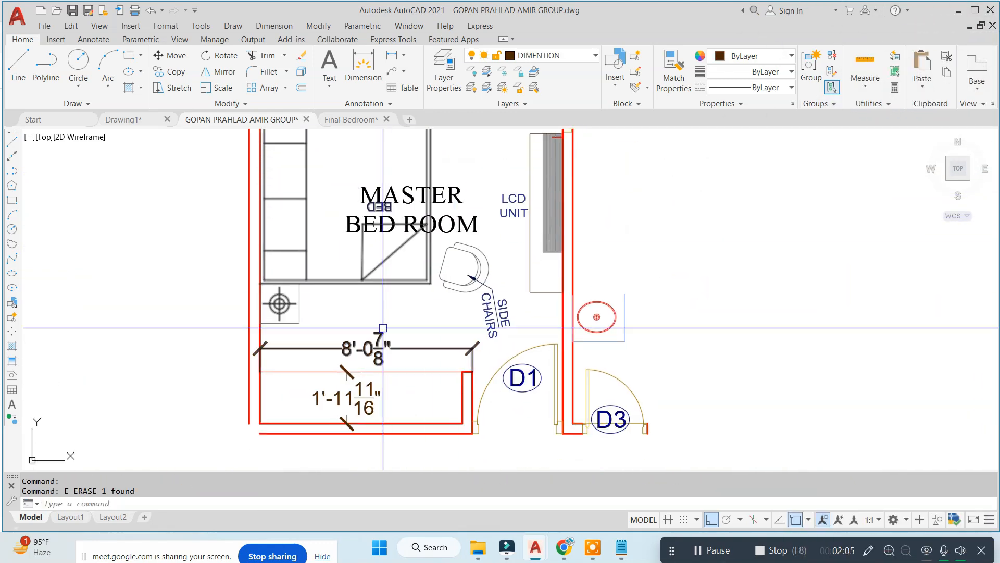
pyautogui.click(382, 337)
pyautogui.write('e')
pyautogui.click(357, 401)
pyautogui.write('e')
pyautogui.moveTo(353, 362); pyautogui.dragTo(382, 280, button='middle')
# - Fillet the outer left and bottom wall lines into a sharp lower-left corner
pyautogui.write('e')
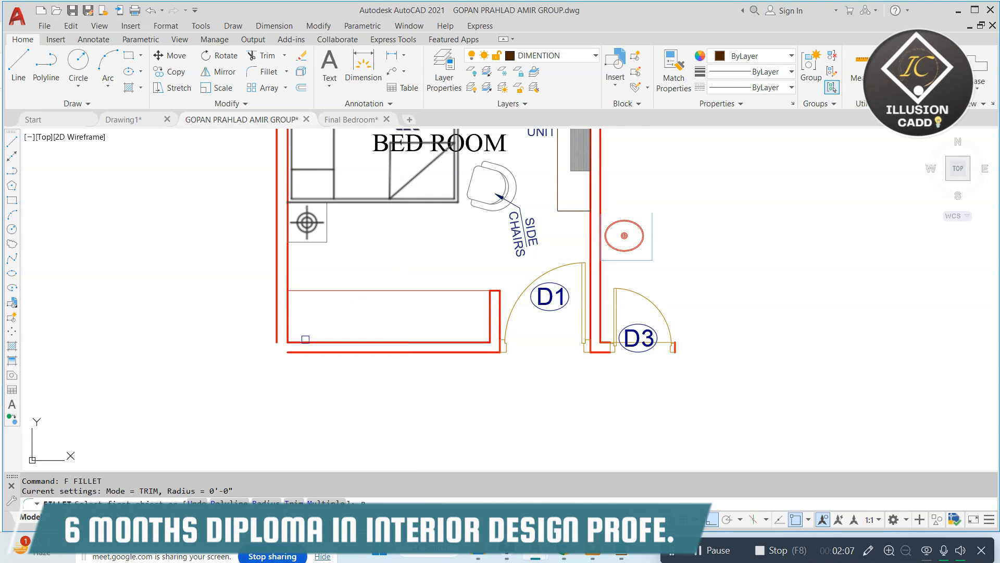
pyautogui.scroll(2, 306, 339)
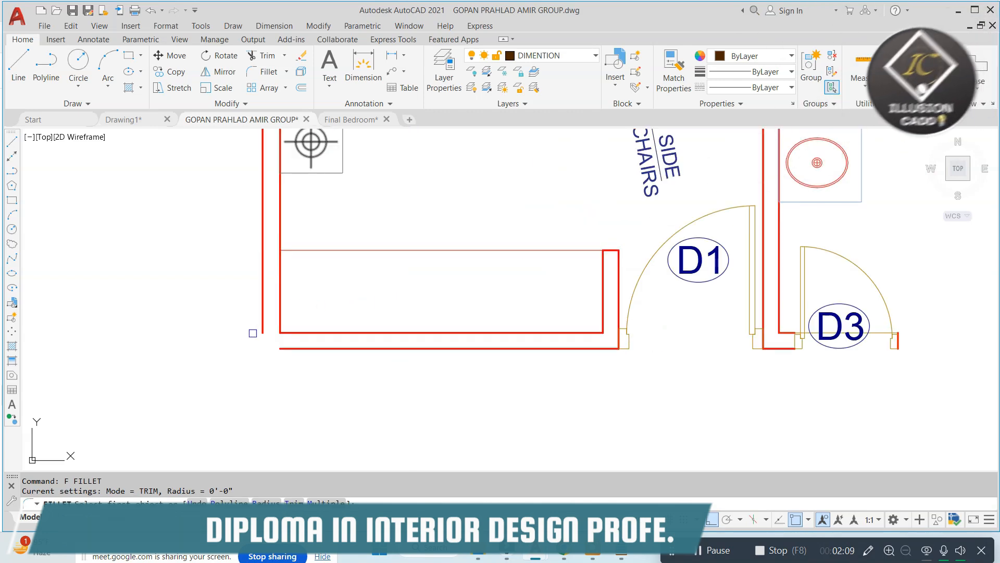
pyautogui.click(261, 327)
pyautogui.click(290, 348)
pyautogui.press('Escape')
# - Erase the lower door D3 with its tag and the leftover wall piece beside it
pyautogui.moveTo(606, 313)
pyautogui.mouseDown(button='middle')
pyautogui.moveTo(461, 330)
pyautogui.moveTo(464, 293)
pyautogui.moveTo(429, 351)
pyautogui.mouseUp(button='middle')
pyautogui.scroll(-2, 460, 298)
pyautogui.scroll(2, 586, 370)
pyautogui.click(628, 340)
pyautogui.click(585, 380)
pyautogui.write('e')
pyautogui.click(636, 359)
pyautogui.click(564, 425)
pyautogui.write('e')
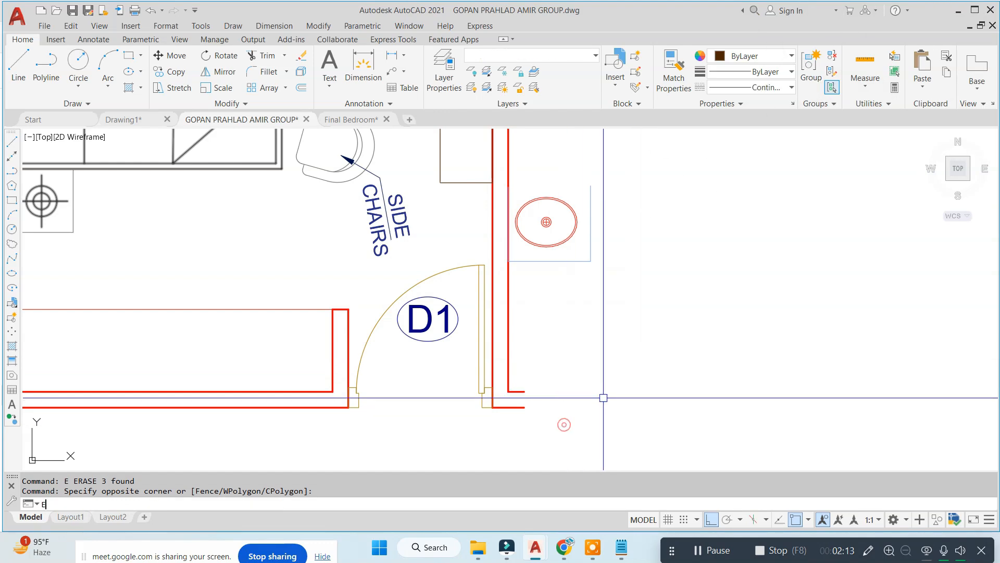
pyautogui.press('space')
# - Close the open end of the wall stub beside door D1 with a line and match it to the red wall
pyautogui.scroll(5, 576, 398)
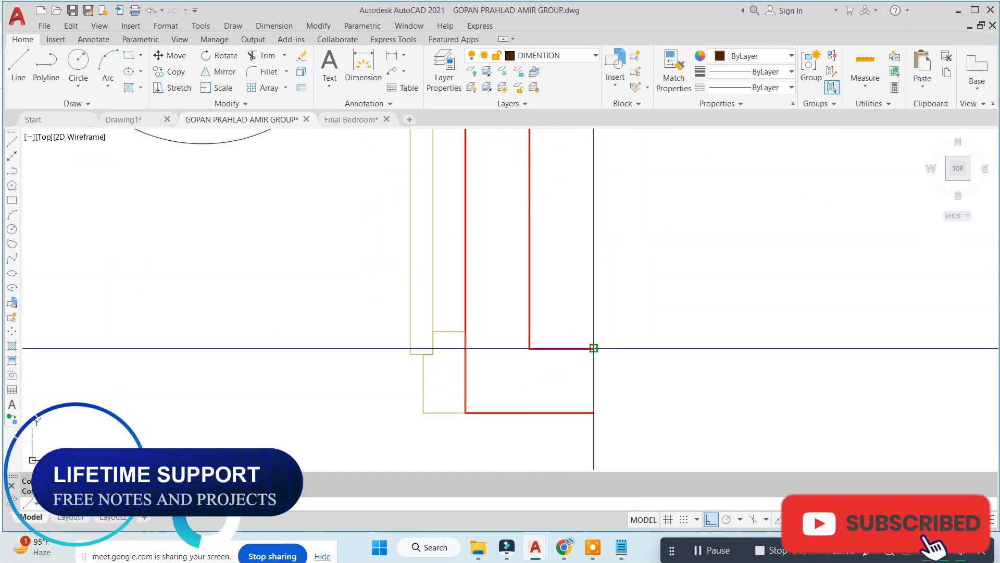
pyautogui.click(593, 348)
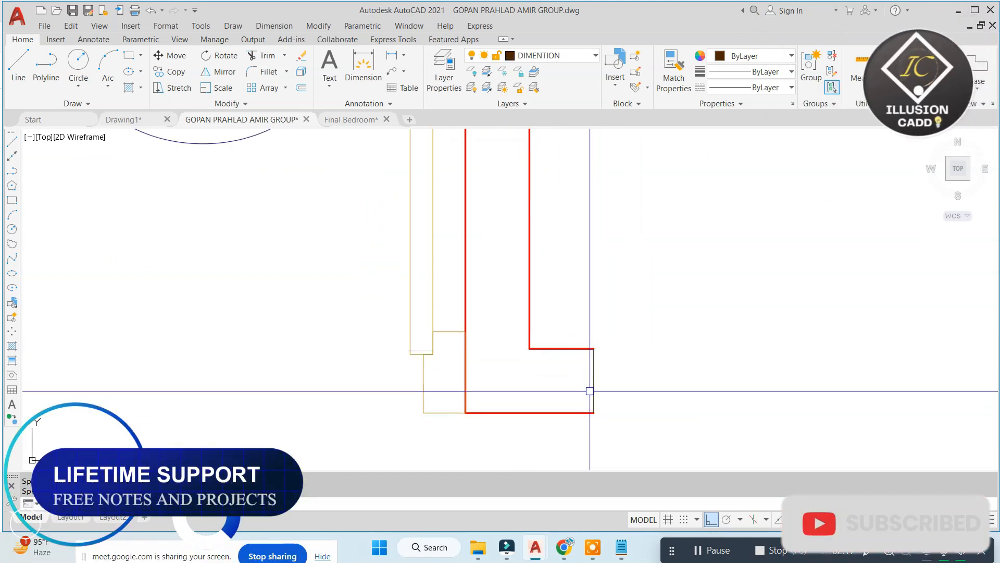
pyautogui.write('ma')
pyautogui.click(530, 322)
pyautogui.click(621, 344)
pyautogui.click(524, 395)
pyautogui.press('space')
pyautogui.scroll(-6, 564, 351)
# - Erase the washbasin and its counter lines outside the right-hand bedroom wall
pyautogui.moveTo(632, 182); pyautogui.dragTo(605, 351, button='middle')
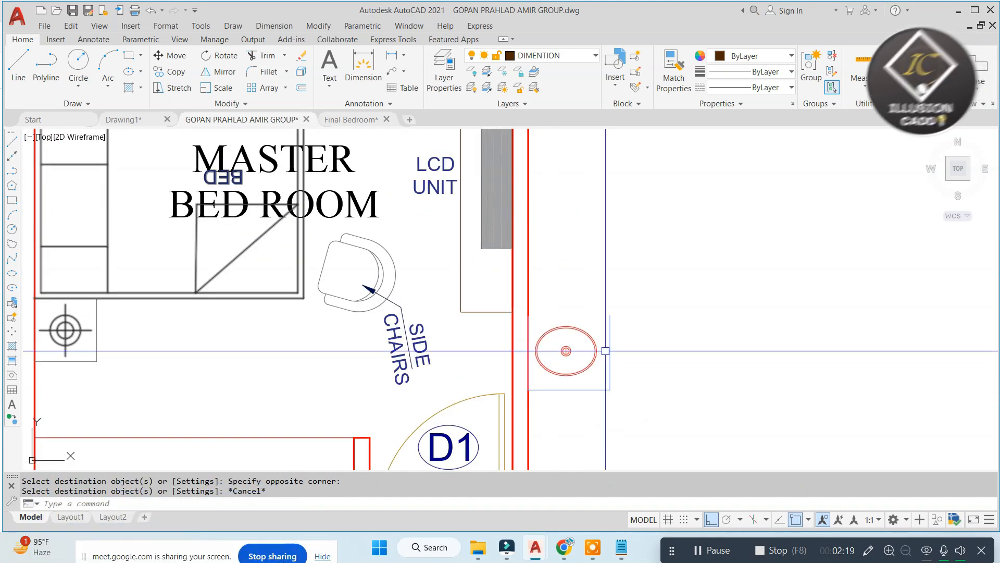
pyautogui.scroll(4, 603, 350)
pyautogui.click(674, 277)
pyautogui.scroll(-2, 564, 315)
pyautogui.click(516, 431)
pyautogui.write('e')
pyautogui.scroll(-2, 516, 313)
# - Draw a line across the wall thickness at the lower and upper jambs of door D3
pyautogui.moveTo(516, 313); pyautogui.dragTo(563, 435, button='middle')
pyautogui.scroll(-2, 537, 337)
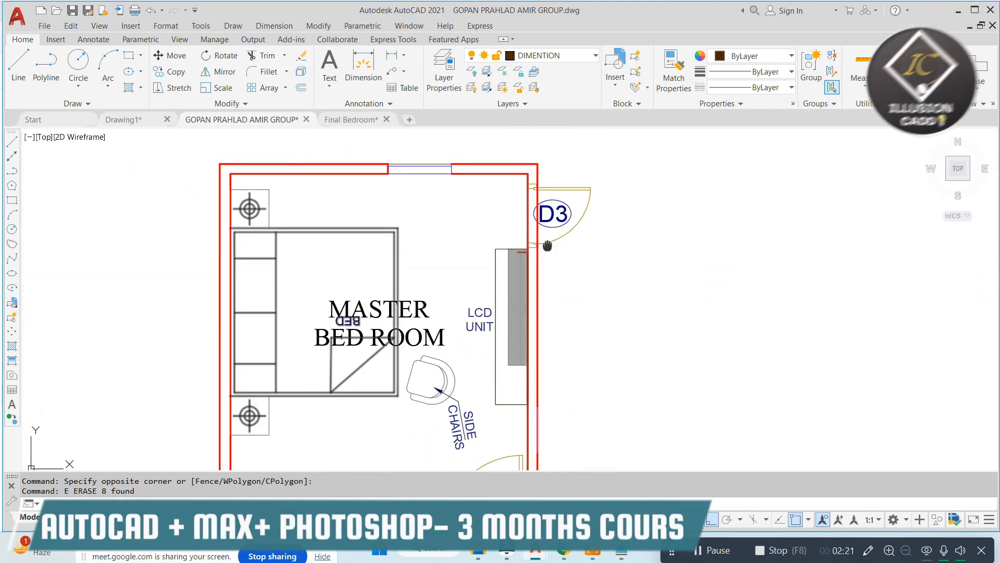
pyautogui.scroll(7, 553, 224)
pyautogui.scroll(4, 465, 350)
pyautogui.write('l')
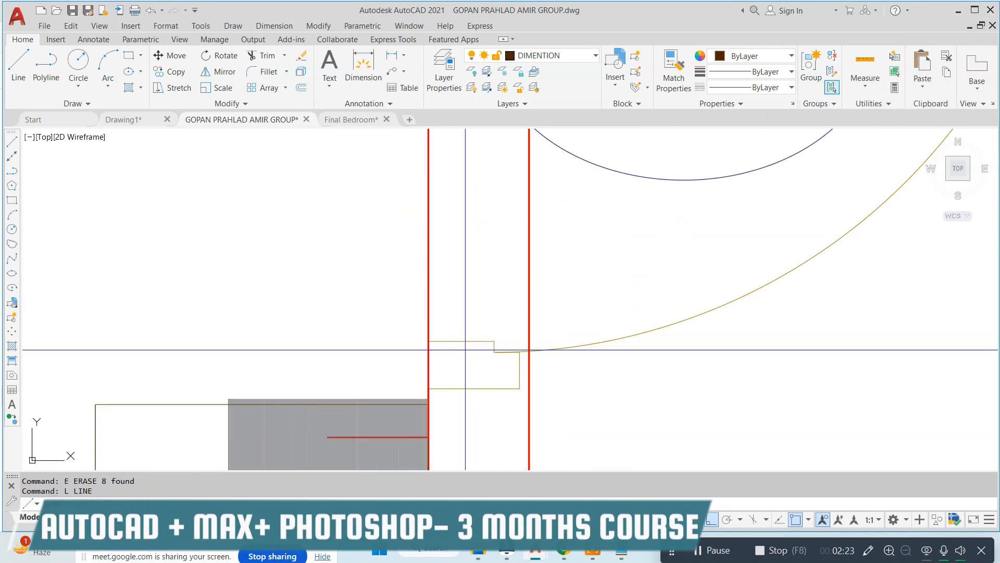
pyautogui.click(428, 392)
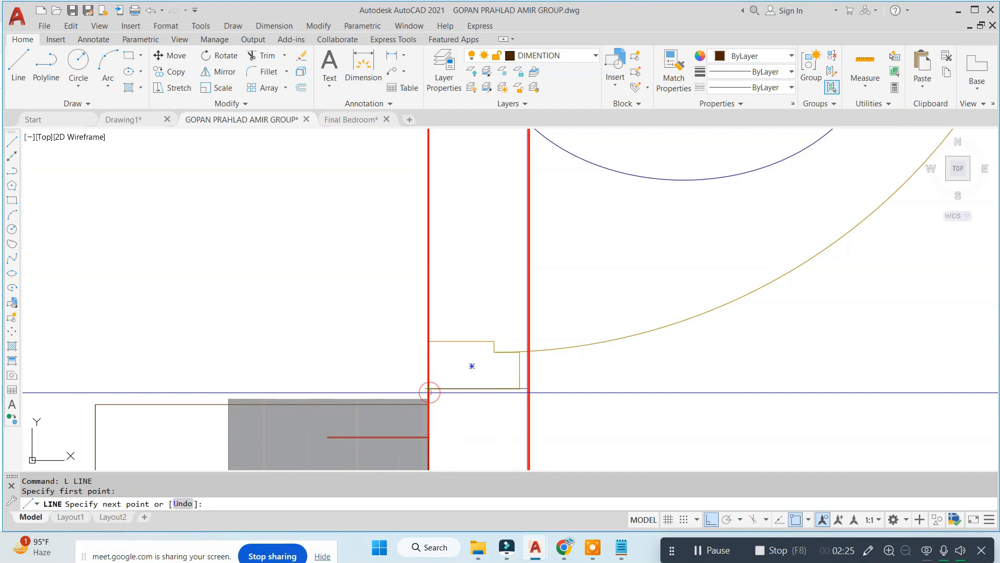
pyautogui.press('Escape')
pyautogui.moveTo(514, 405); pyautogui.dragTo(516, 381, button='middle')
pyautogui.press('Escape')
pyautogui.scroll(-4, 501, 266)
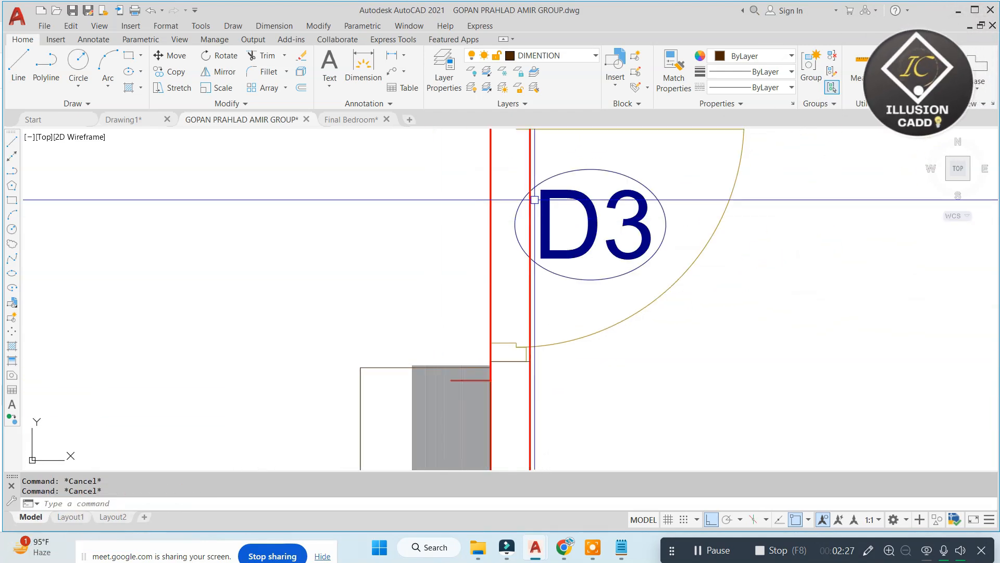
pyautogui.scroll(6, 497, 268)
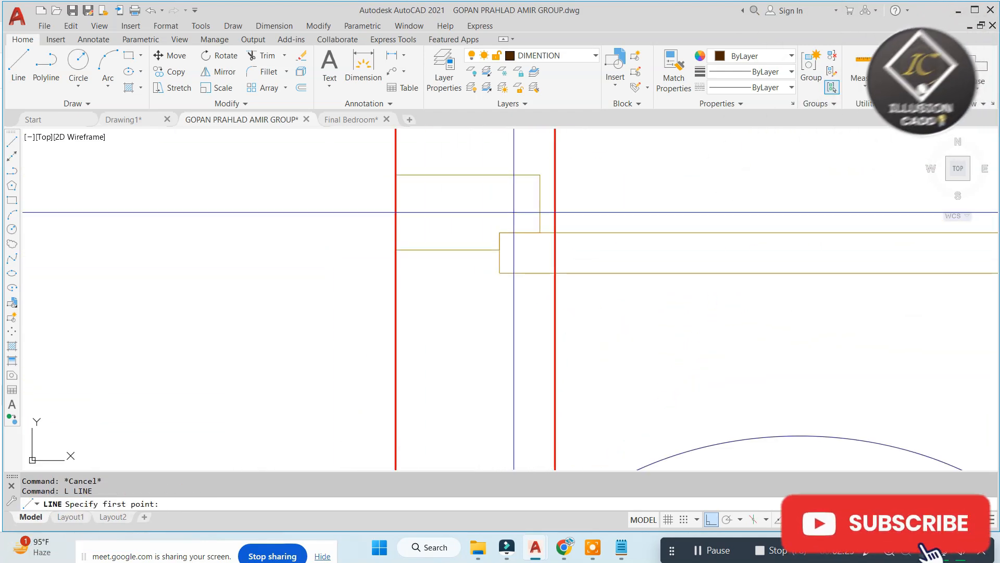
pyautogui.click(388, 244)
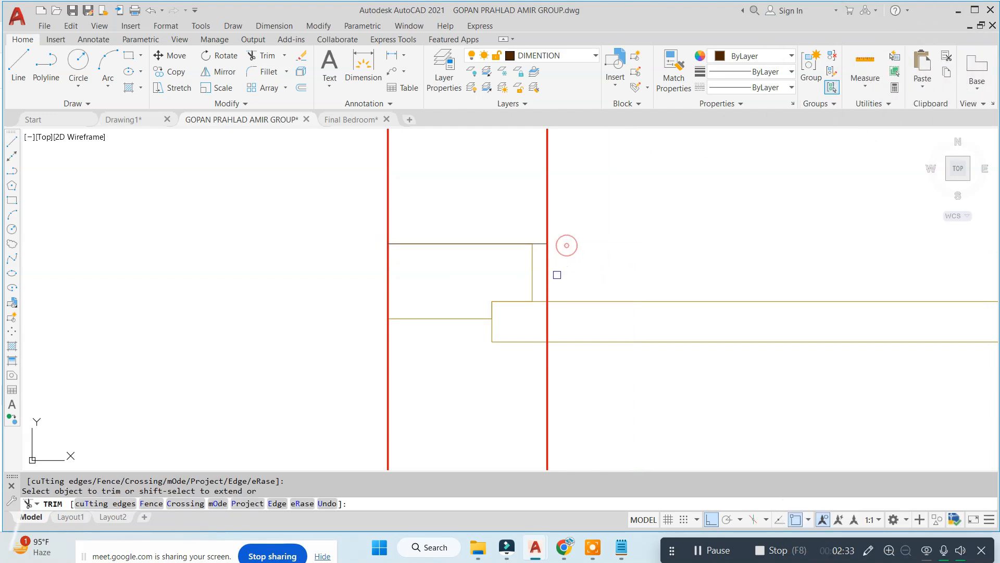
# - Trim the inner and outer wall lines out of the door D3 opening
pyautogui.click(557, 274)
pyautogui.click(539, 287)
pyautogui.scroll(-2, 547, 313)
pyautogui.click(547, 318)
pyautogui.moveTo(548, 317); pyautogui.dragTo(547, 228, button='middle')
pyautogui.click(627, 279)
pyautogui.click(316, 290)
pyautogui.scroll(-4, 471, 286)
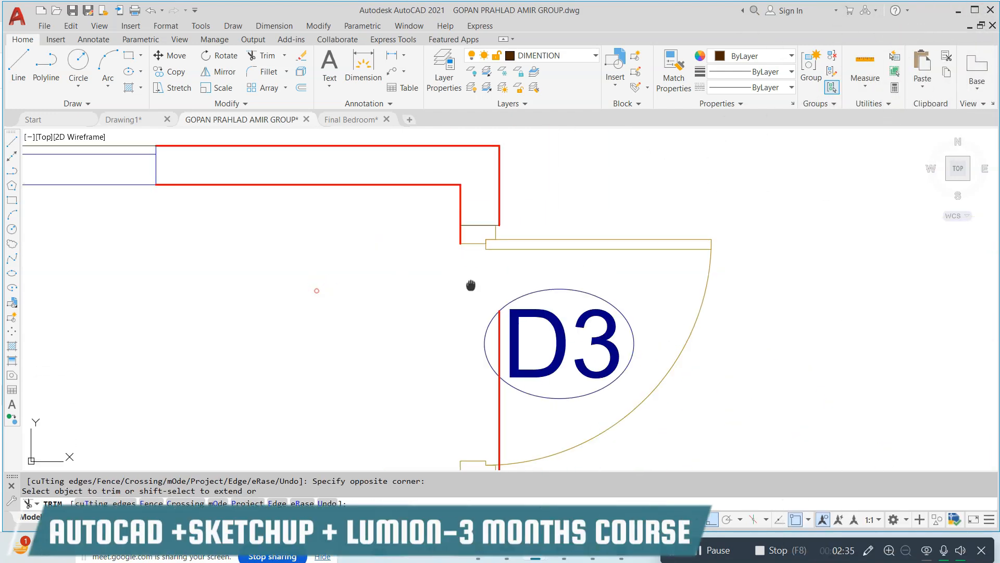
# - Erase the leftover piece of outer wall line in the door D3 opening
pyautogui.moveTo(471, 286); pyautogui.dragTo(480, 184, button='middle')
pyautogui.scroll(4, 494, 328)
pyautogui.press('Escape')
pyautogui.click(530, 161)
pyautogui.write('e')
pyautogui.press('space')
# - Trim the outer wall line back to the lower jamb line of door D3
pyautogui.moveTo(509, 319); pyautogui.dragTo(510, 208, button='middle')
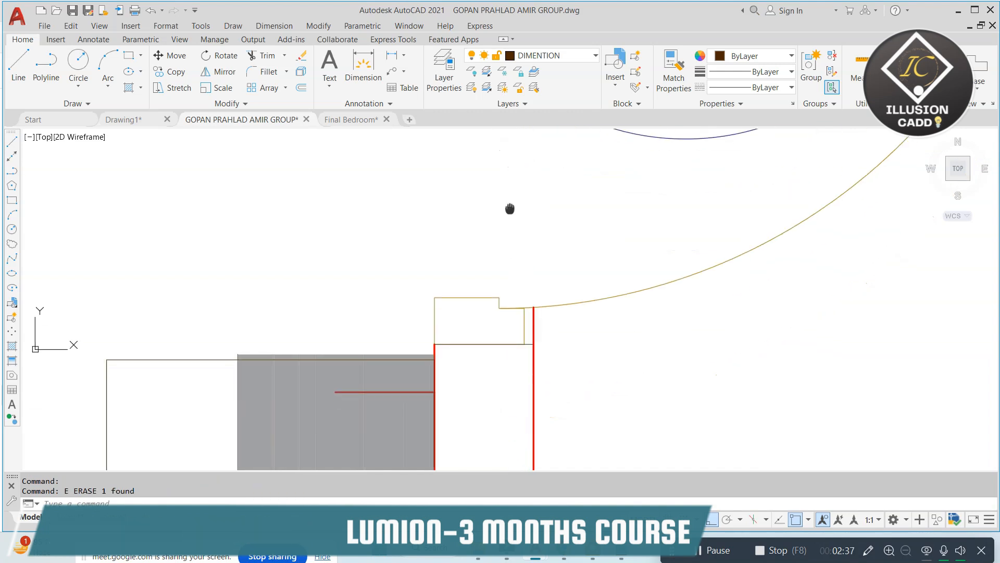
pyautogui.write('tr')
pyautogui.press('space')
pyautogui.press('space')
pyautogui.scroll(4, 532, 317)
pyautogui.press('Escape')
pyautogui.scroll(-6, 527, 328)
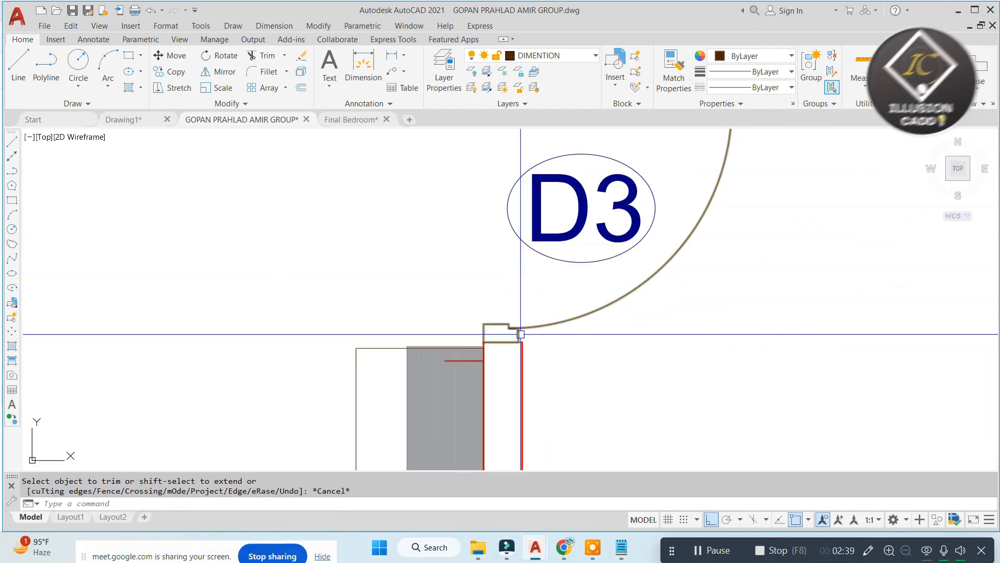
# - Match the lower jamb line of door D3 to the red wall line's properties
pyautogui.write('MA')
pyautogui.press('space')
pyautogui.scroll(5, 520, 351)
pyautogui.click(530, 373)
pyautogui.click(516, 368)
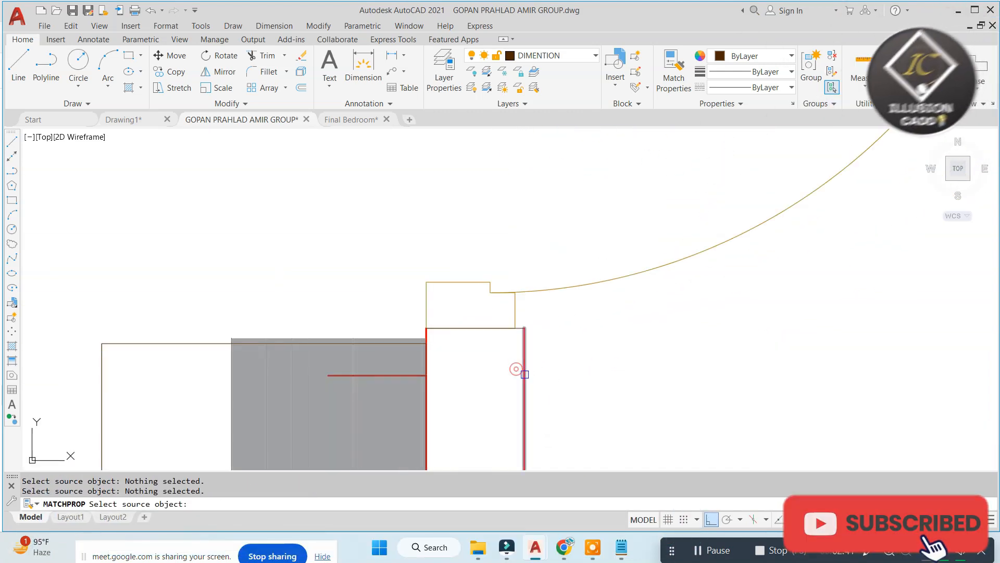
pyautogui.click(525, 377)
pyautogui.click(478, 329)
pyautogui.press('Escape')
# - Erase the short stray red line crossing the LCD unit beside door D3
pyautogui.click(304, 308)
pyautogui.click(449, 413)
pyautogui.write('e')
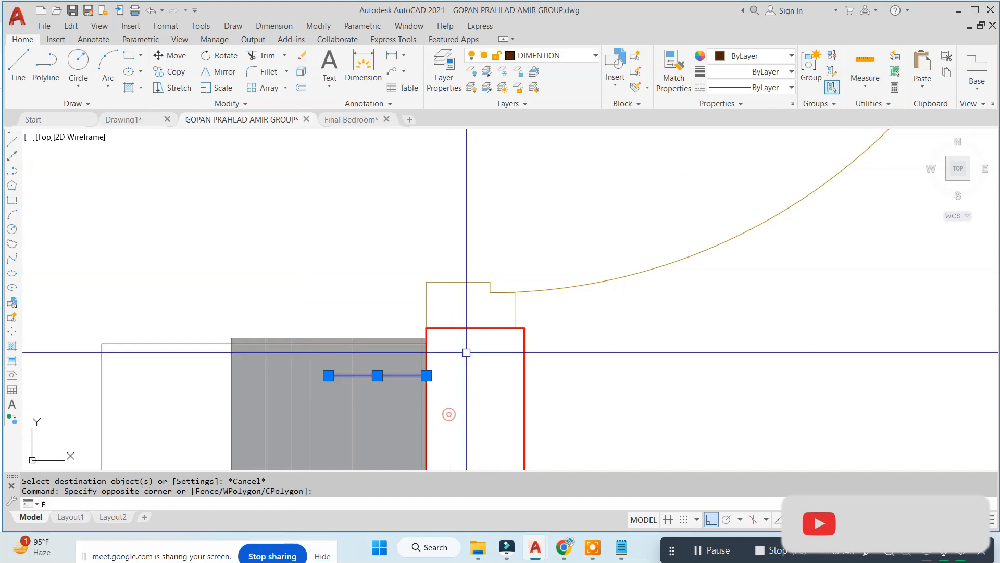
pyautogui.press('space')
# - Match the upper jamb line of door D3 to the red wall line's properties
pyautogui.scroll(-4, 449, 440)
pyautogui.scroll(2, 435, 239)
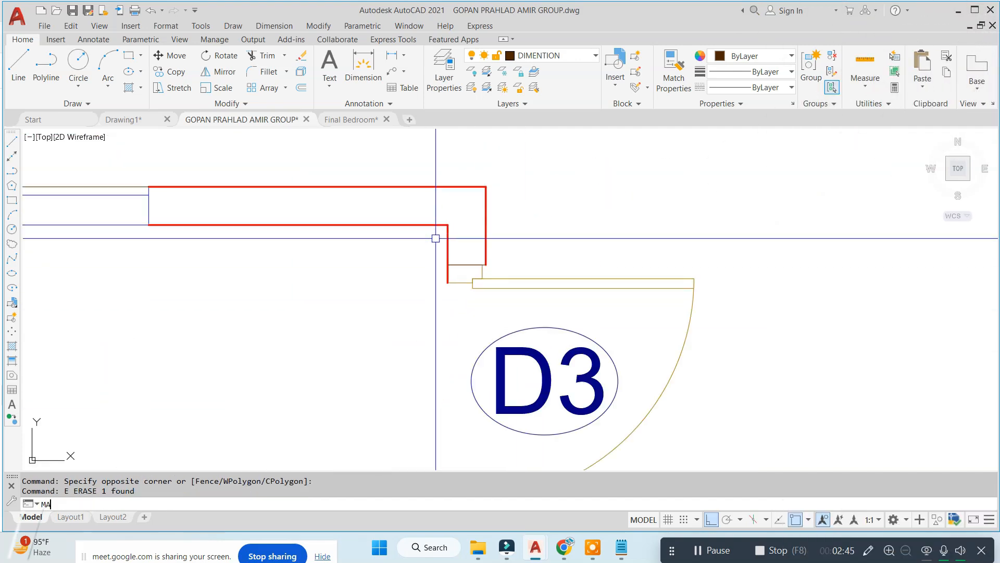
pyautogui.press('space')
pyautogui.scroll(2, 440, 234)
pyautogui.click(458, 249)
pyautogui.click(357, 249)
pyautogui.click(603, 326)
pyautogui.press('Escape')
pyautogui.press('Escape')
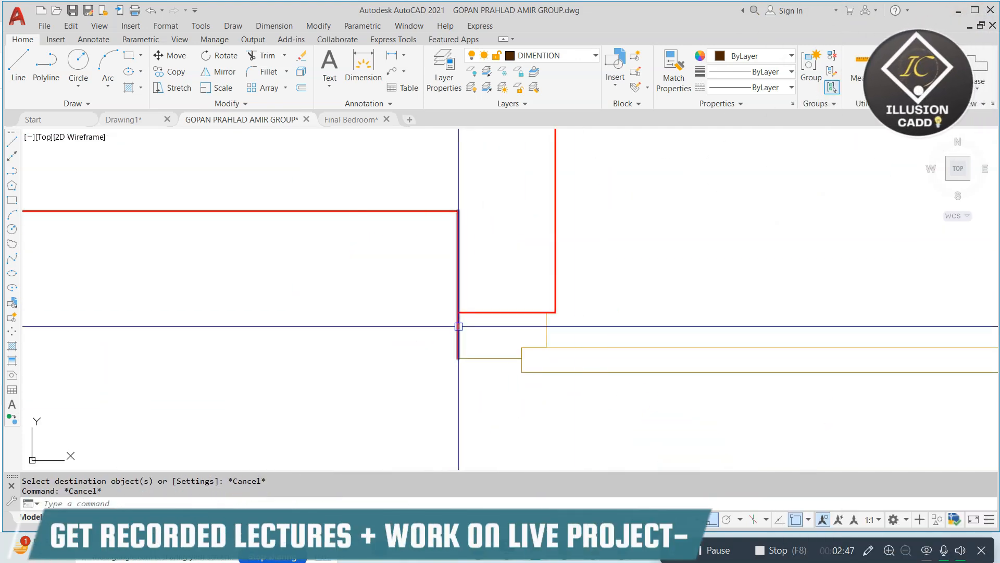
# - Trim the inner wall line back to the upper jamb line of door D3
pyautogui.press('Return')
pyautogui.click(458, 326)
pyautogui.press('Escape')
pyautogui.press('Escape')
pyautogui.scroll(-4, 449, 313)
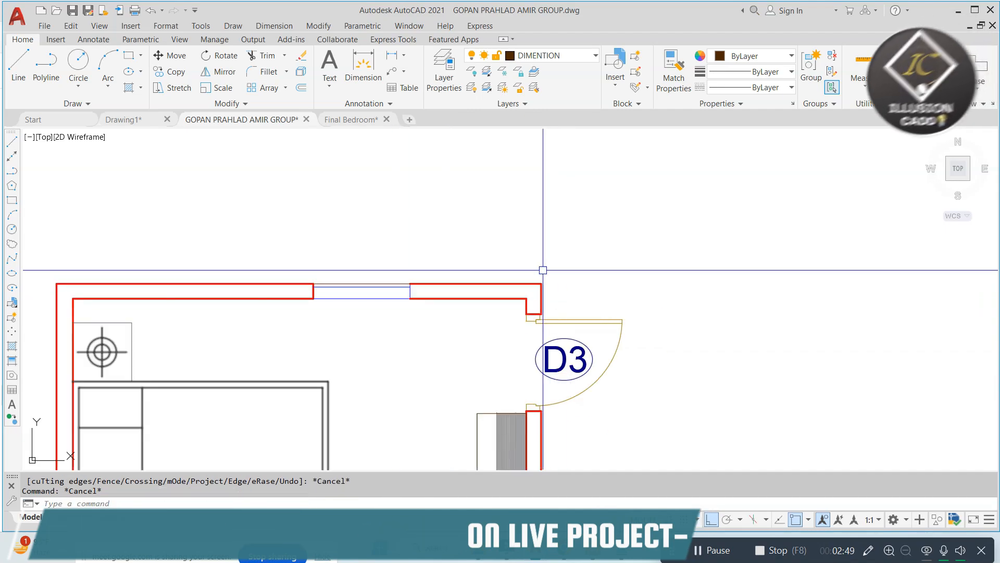
# - Copy the WK1 window tag from the ground floor plan's kitchen to above the copied bedroom's window, with Ortho off
pyautogui.moveTo(508, 341); pyautogui.dragTo(512, 204, button='middle')
pyautogui.scroll(-5, 425, 225)
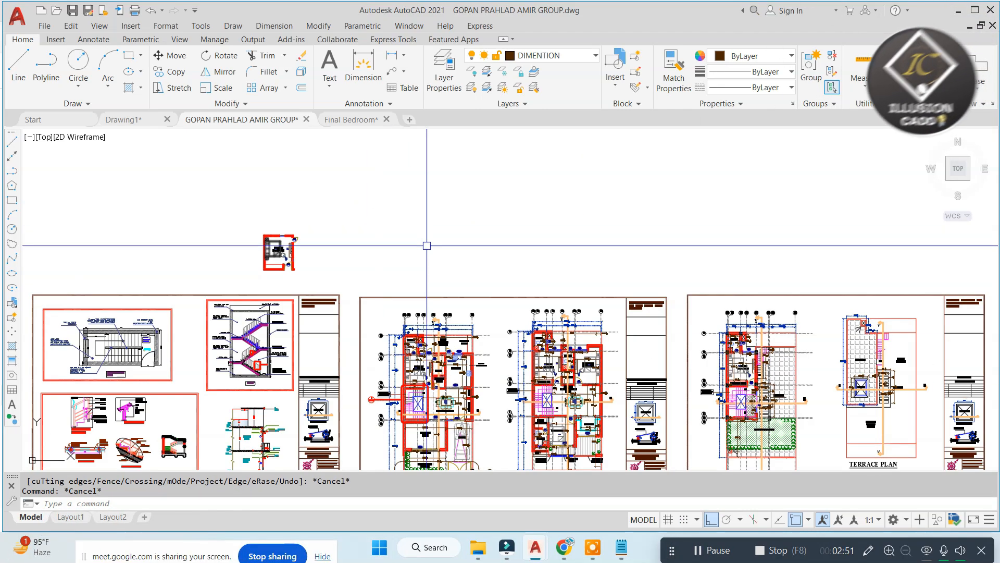
pyautogui.scroll(4, 451, 348)
pyautogui.moveTo(274, 363); pyautogui.dragTo(427, 289, button='middle')
pyautogui.scroll(4, 426, 290)
pyautogui.scroll(-8, 443, 302)
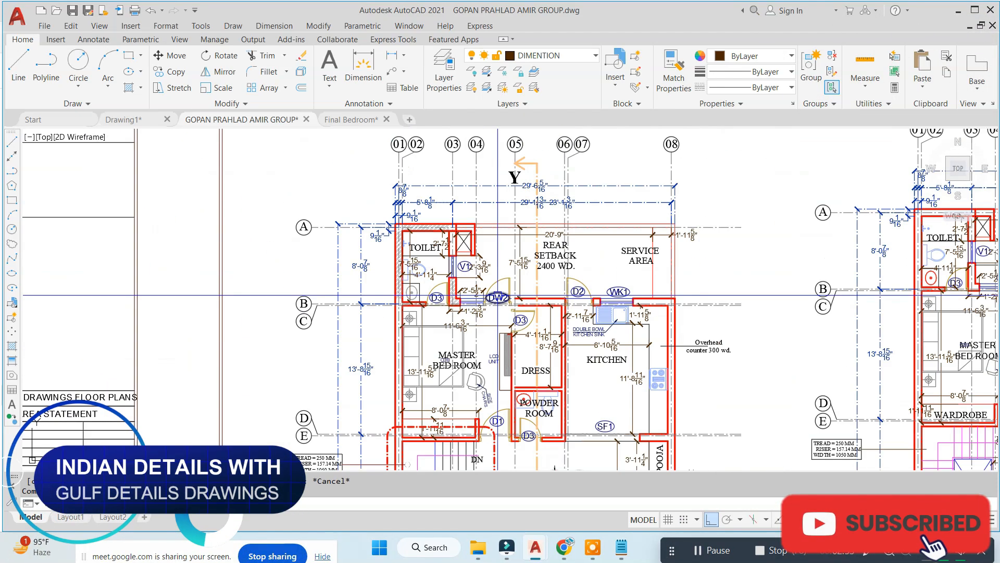
pyautogui.scroll(8, 456, 310)
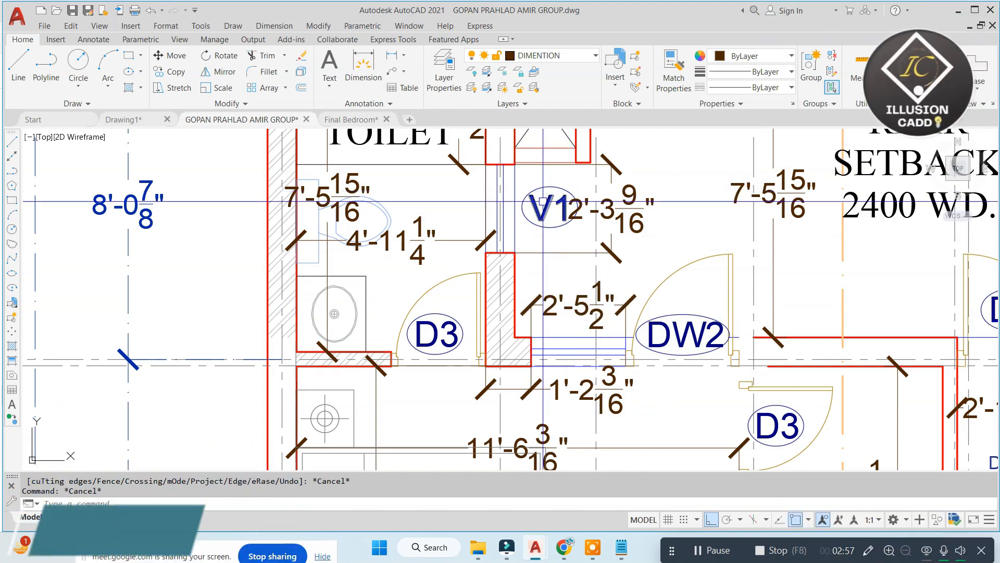
pyautogui.scroll(-4, 721, 315)
pyautogui.scroll(6, 908, 326)
pyautogui.click(841, 233)
pyautogui.click(691, 311)
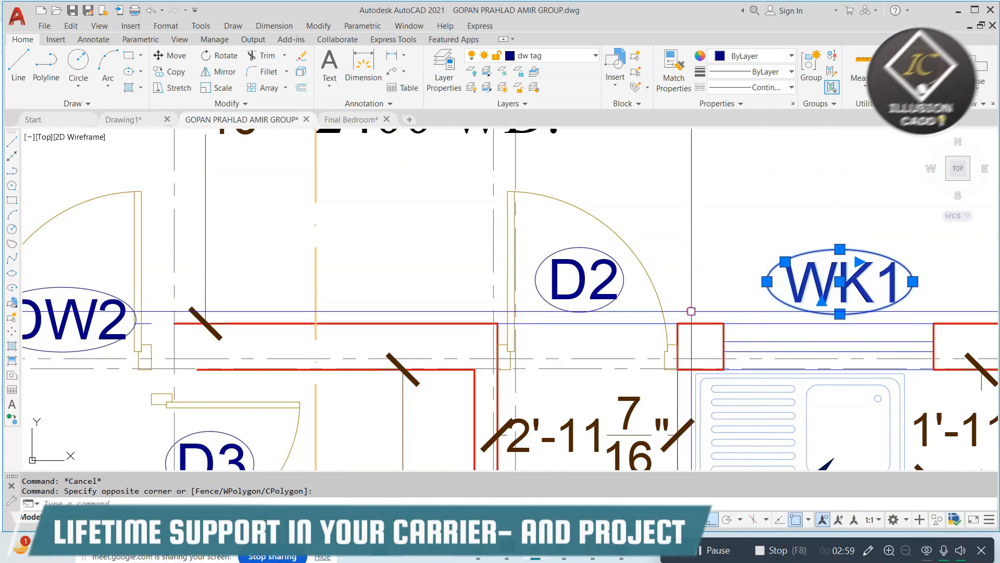
pyautogui.click(725, 182)
pyautogui.scroll(-5, 560, 206)
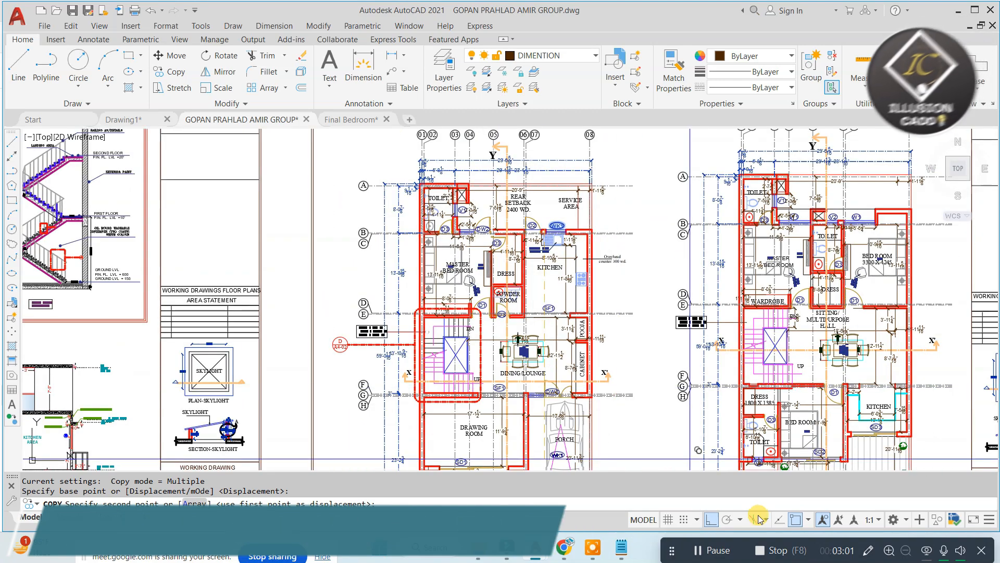
pyautogui.click(710, 519)
pyautogui.scroll(-3, 665, 389)
pyautogui.scroll(10, 542, 280)
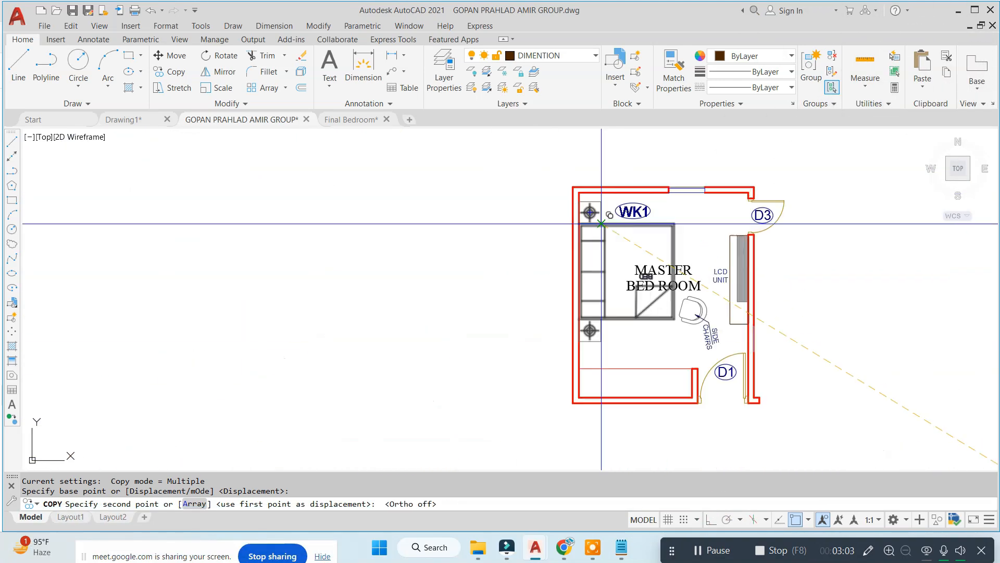
pyautogui.scroll(-2, 623, 290)
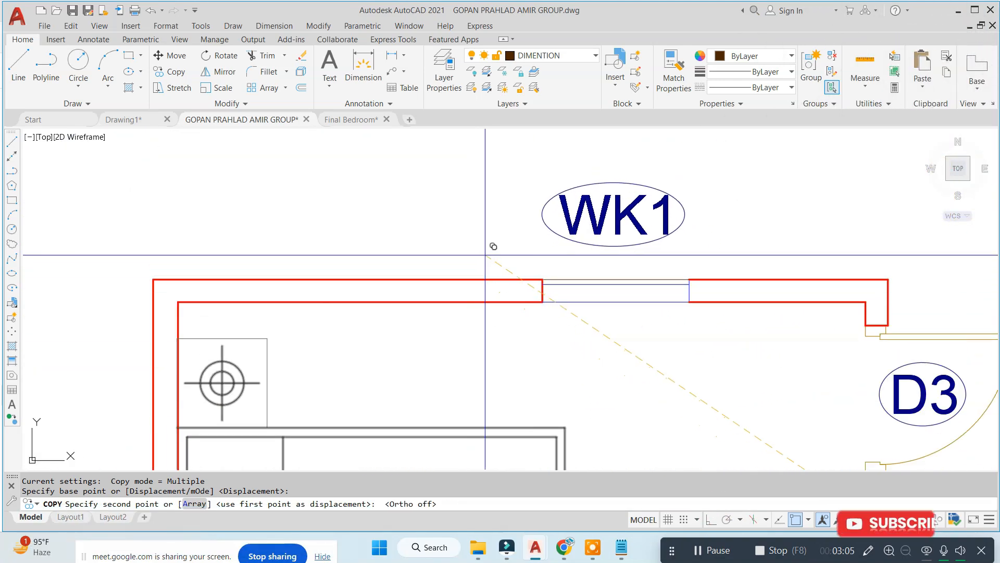
pyautogui.click(488, 249)
pyautogui.scroll(-3, 658, 284)
pyautogui.press('Escape')
# - Copy the toilet door D3 with its tag from the ground floor plan into the copied bedroom's upper wall, aligned by the inner wall corner
pyautogui.scroll(6, 686, 264)
pyautogui.scroll(-4, 582, 245)
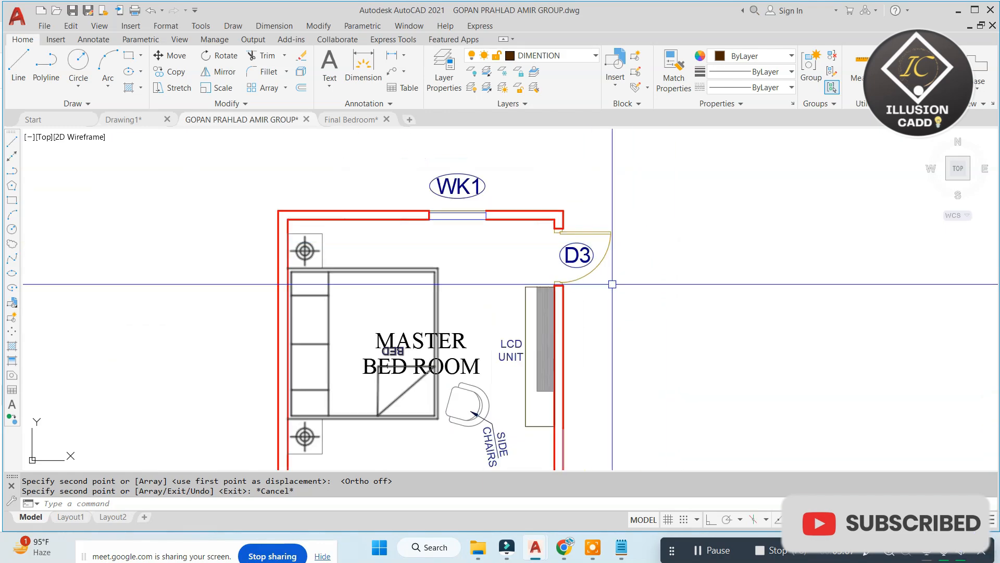
pyautogui.moveTo(608, 326); pyautogui.dragTo(597, 214, button='middle')
pyautogui.scroll(-2, 598, 225)
pyautogui.scroll(-5, 598, 227)
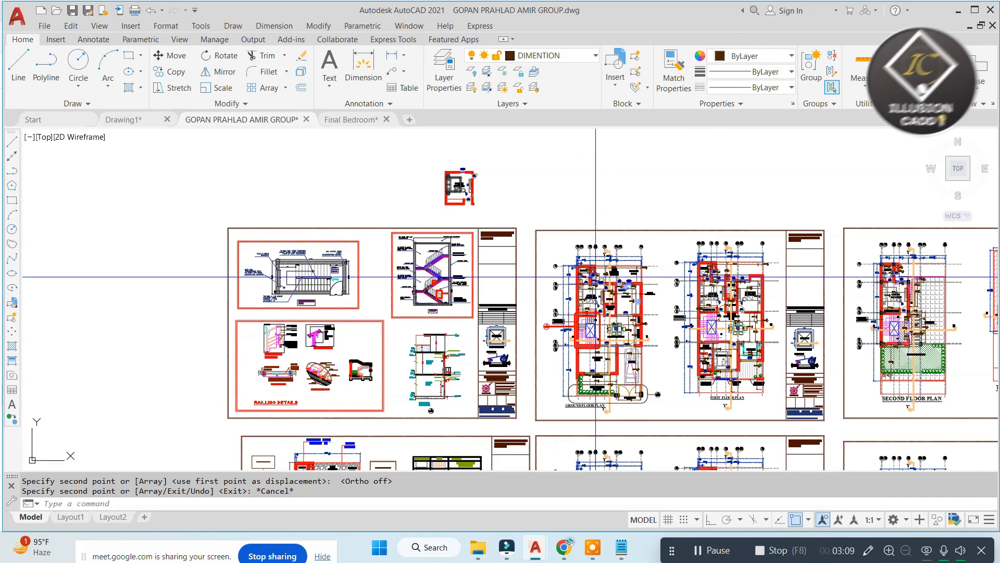
pyautogui.scroll(4, 628, 275)
pyautogui.scroll(4, 627, 274)
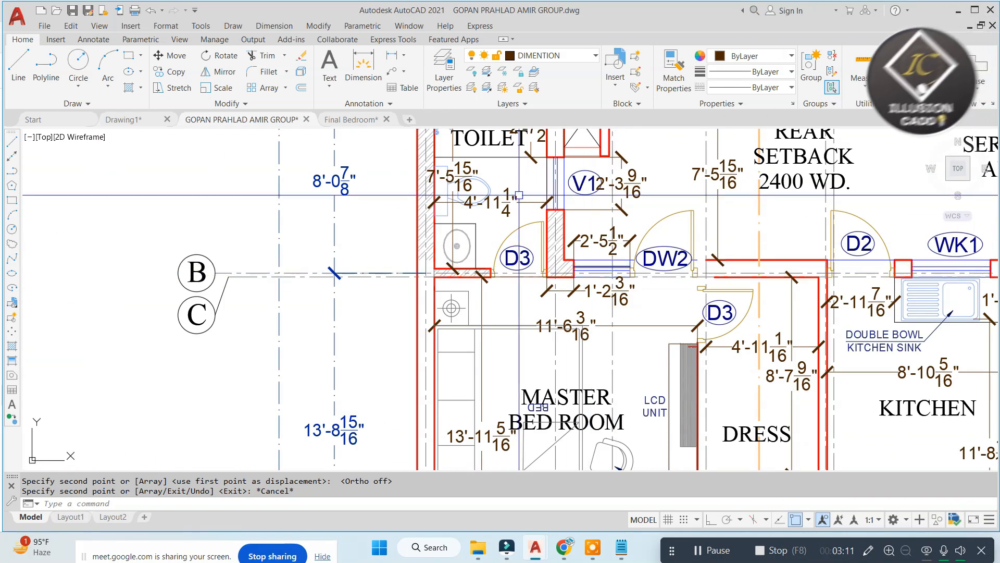
pyautogui.moveTo(519, 196); pyautogui.dragTo(536, 226, button='middle')
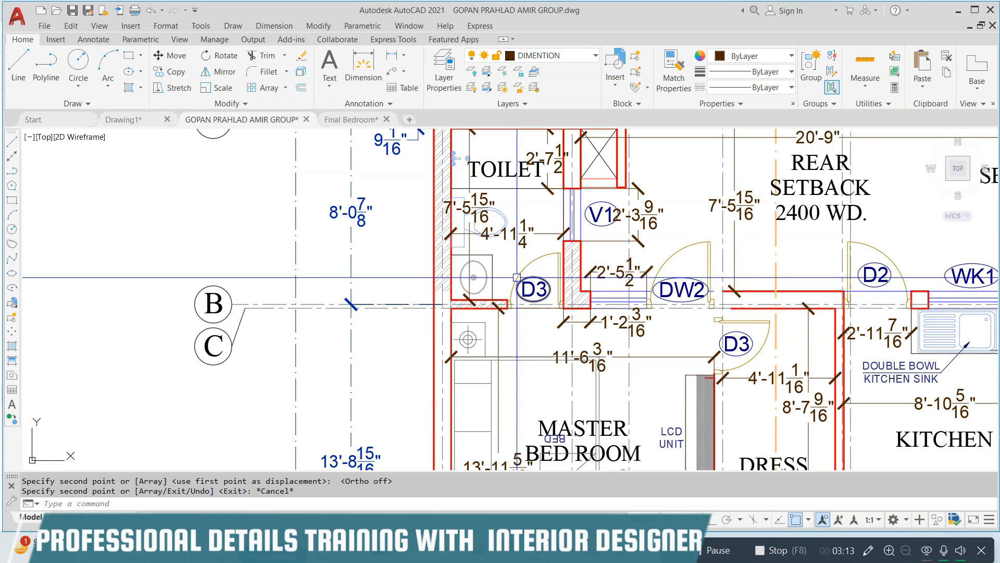
pyautogui.scroll(6, 557, 287)
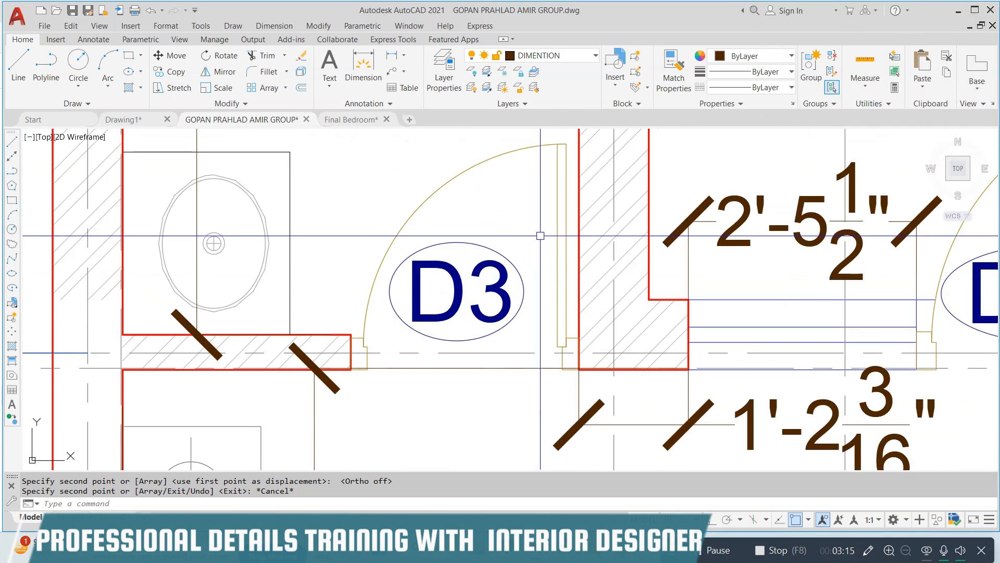
pyautogui.click(472, 148)
pyautogui.click(367, 327)
pyautogui.moveTo(366, 327); pyautogui.dragTo(513, 277, button='middle')
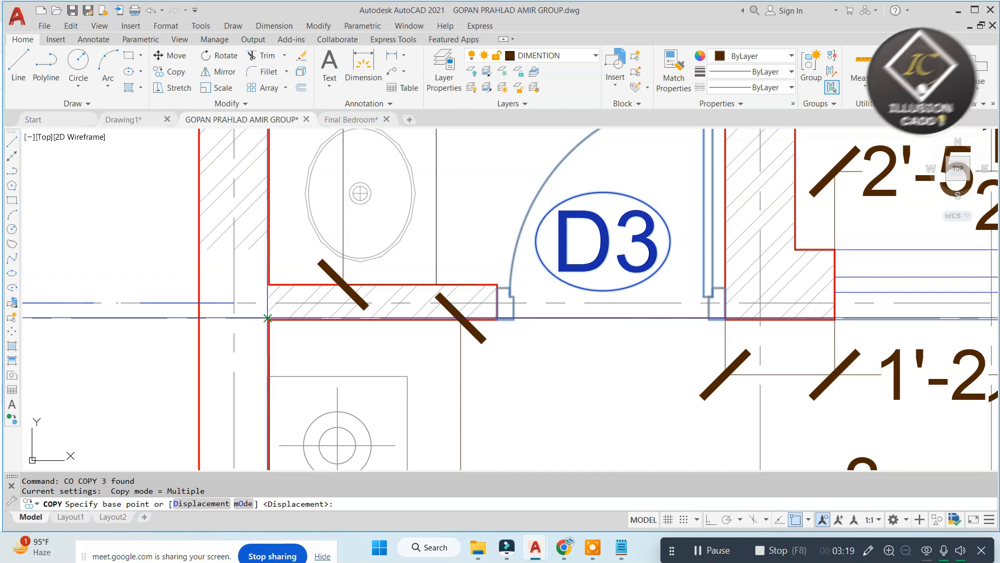
pyautogui.click(268, 317)
pyautogui.scroll(-8, 267, 318)
pyautogui.scroll(8, 434, 197)
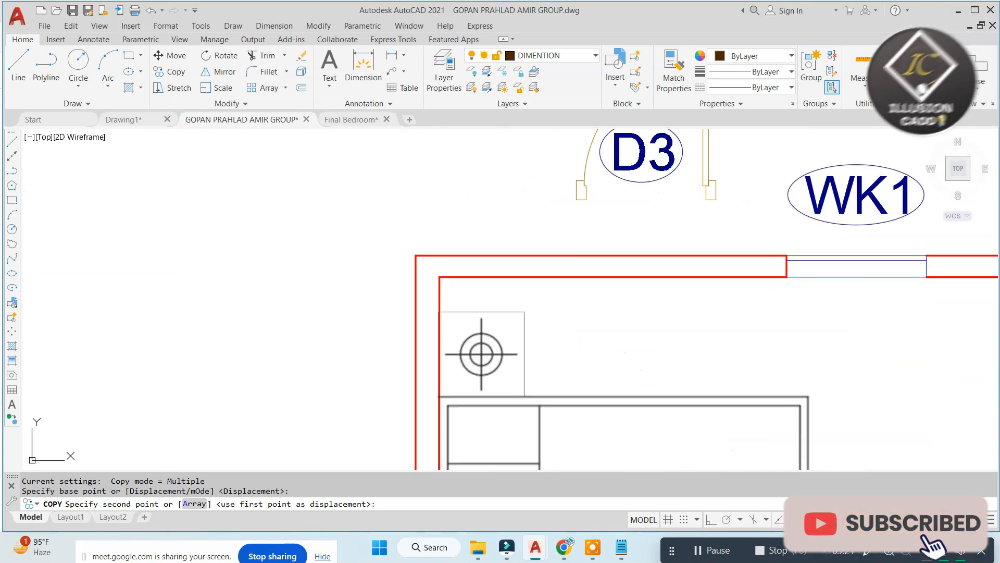
pyautogui.click(442, 272)
pyautogui.press('Escape')
# - Trim the inner and outer wall lines out of the newly copied D3 door opening in the upper wall
pyautogui.moveTo(700, 264); pyautogui.dragTo(604, 263, button='middle')
pyautogui.scroll(1, 604, 263)
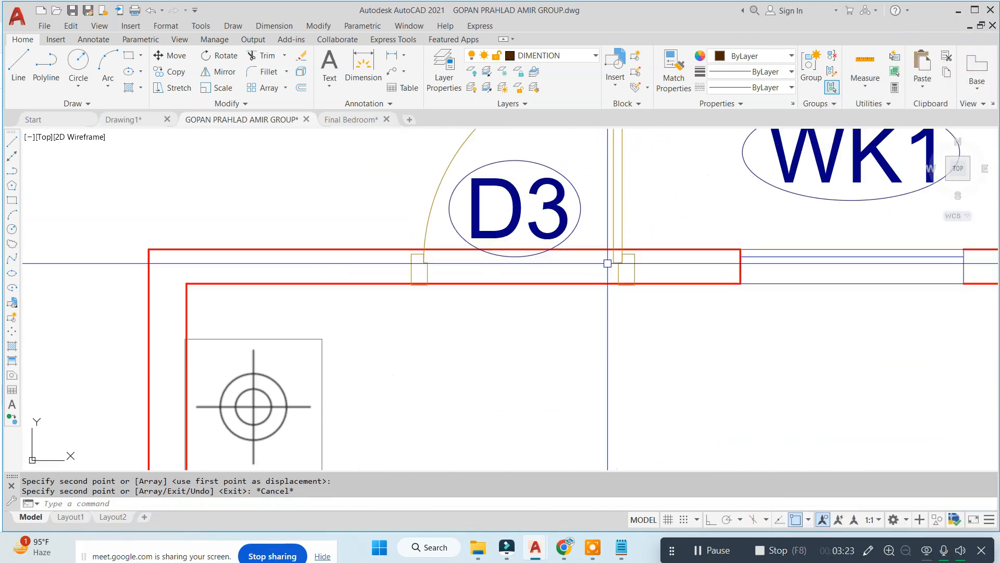
pyautogui.scroll(-1, 604, 263)
pyautogui.scroll(3, 546, 261)
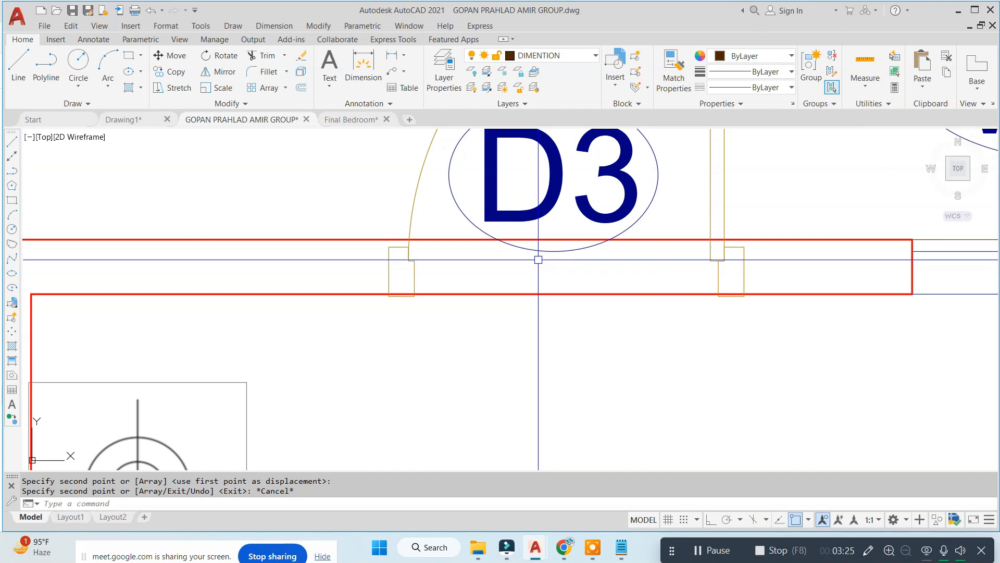
pyautogui.scroll(1, 461, 249)
pyautogui.write('tr')
pyautogui.press('Return')
pyautogui.press('Return')
pyautogui.click(439, 206)
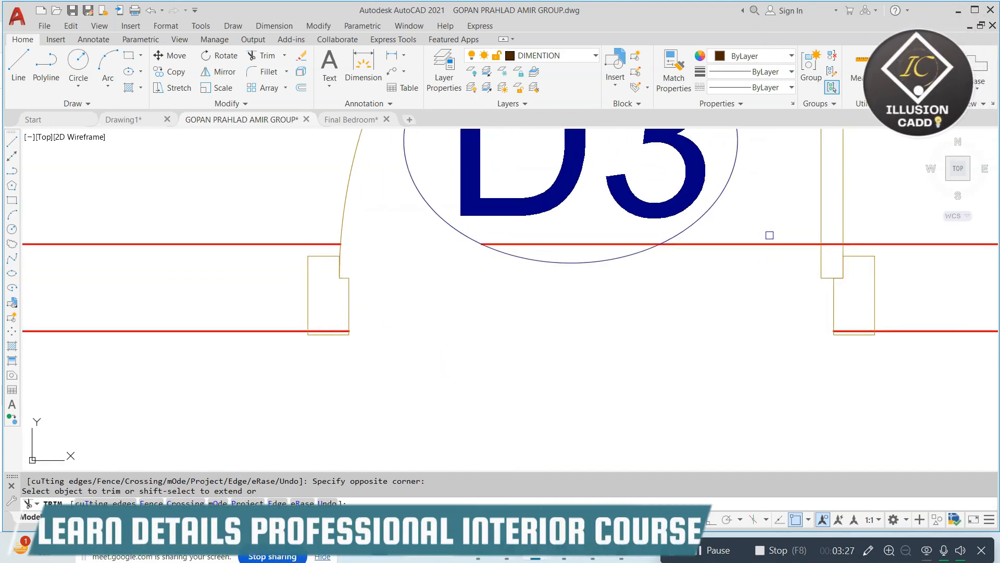
pyautogui.click(769, 235)
pyautogui.click(746, 261)
# - Erase the leftover piece of outer wall line crossing the upper wall's D3 tag
pyautogui.press('Escape')
pyautogui.click(614, 237)
pyautogui.click(573, 247)
pyautogui.write('e')
# - Trim the inner wall line back to the outer edge of the upper-wall D3 door's left frame
pyautogui.moveTo(441, 298); pyautogui.dragTo(483, 287, button='middle')
pyautogui.write('t')
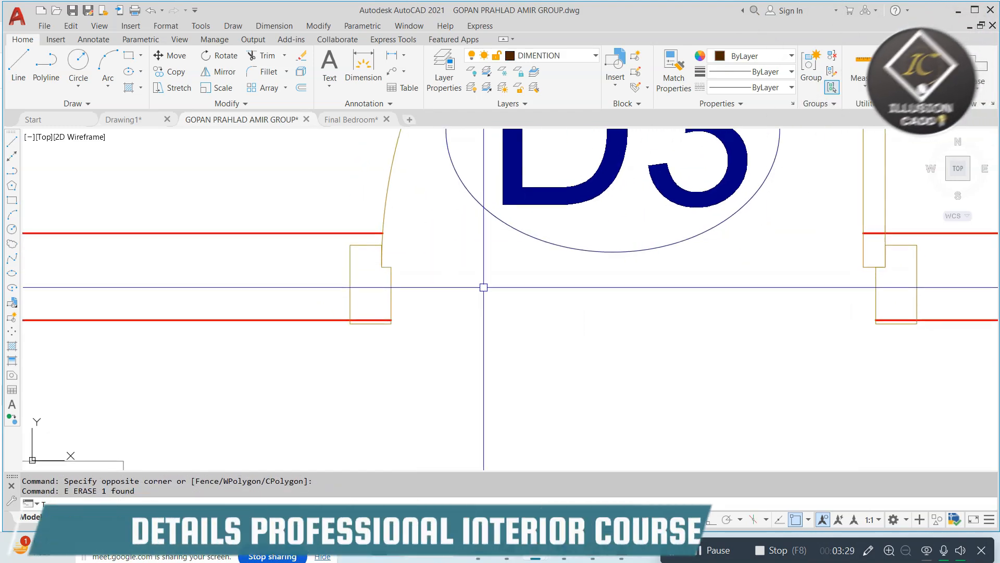
pyautogui.press('Return')
pyautogui.click(367, 319)
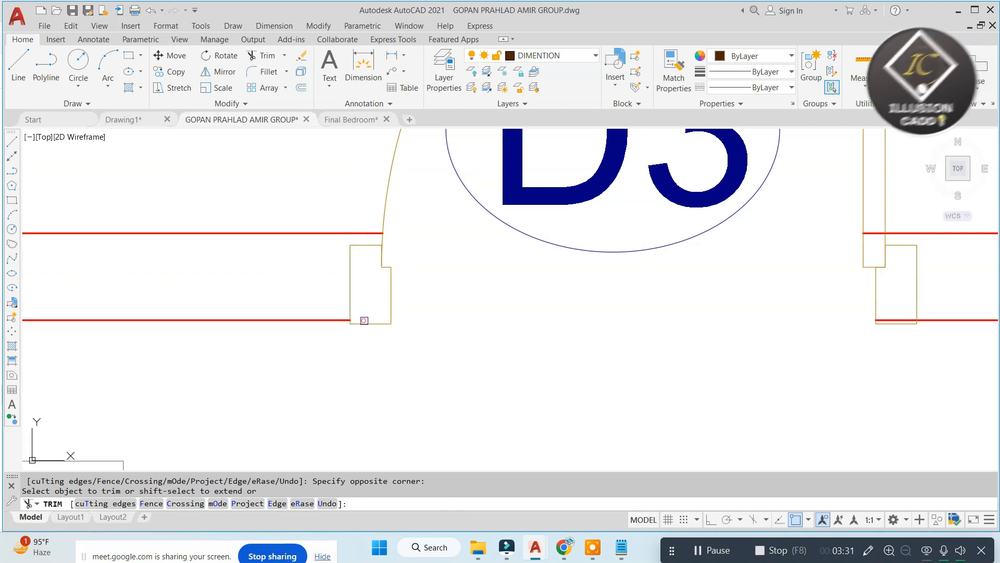
pyautogui.press('Escape')
# - With Ortho on, draw a vertical line across the wall along the outer edge of the upper-wall D3 door's left frame
pyautogui.write('l')
pyautogui.press('Return')
pyautogui.click(350, 320)
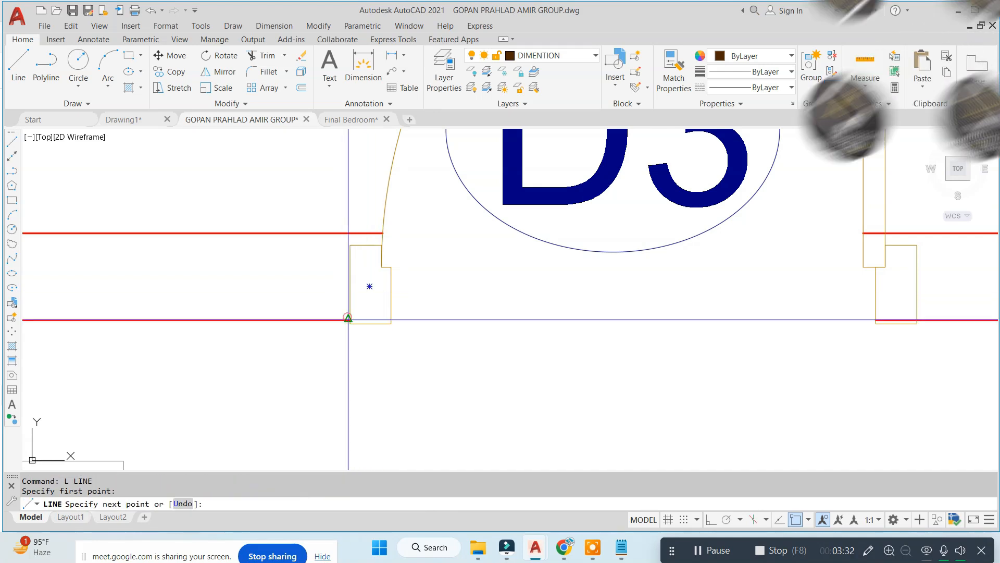
pyautogui.click(708, 520)
pyautogui.moveTo(380, 271); pyautogui.dragTo(386, 284, button='middle')
pyautogui.press('Escape')
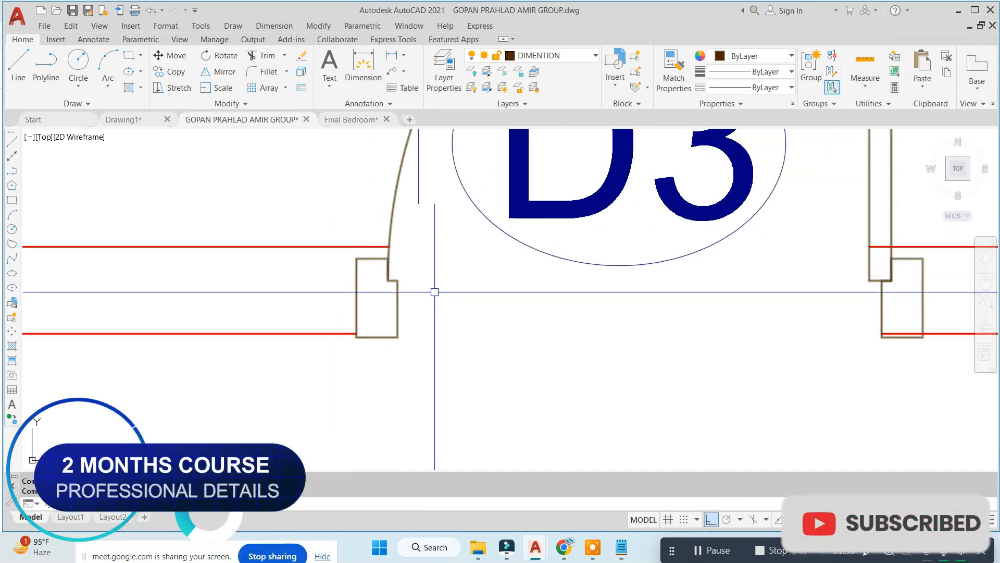
pyautogui.click(356, 337)
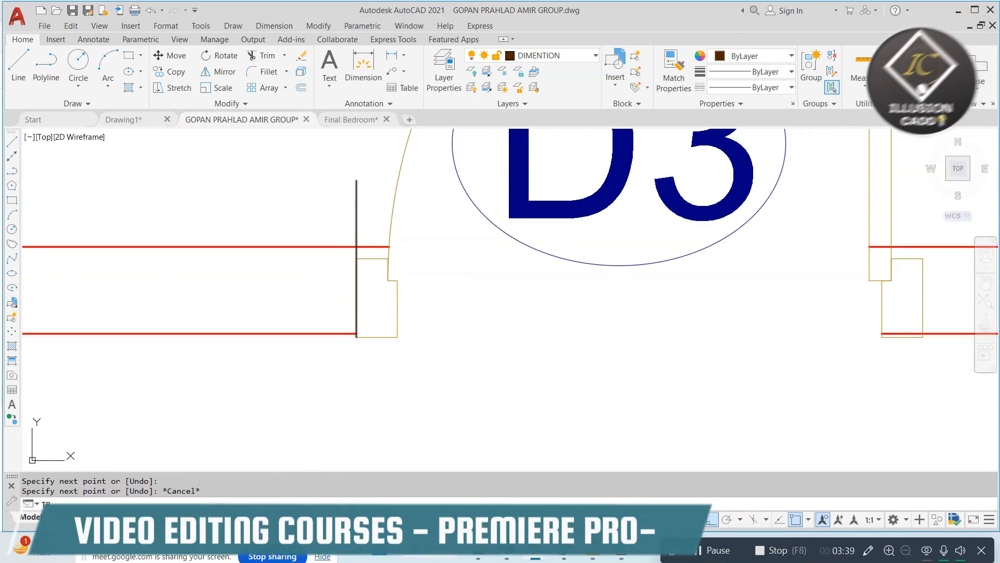
# - Trim the outer wall line and the left jamb line of the upper-wall D3 door to meet at a corner
pyautogui.scroll(-5, 374, 248)
pyautogui.scroll(8, 448, 226)
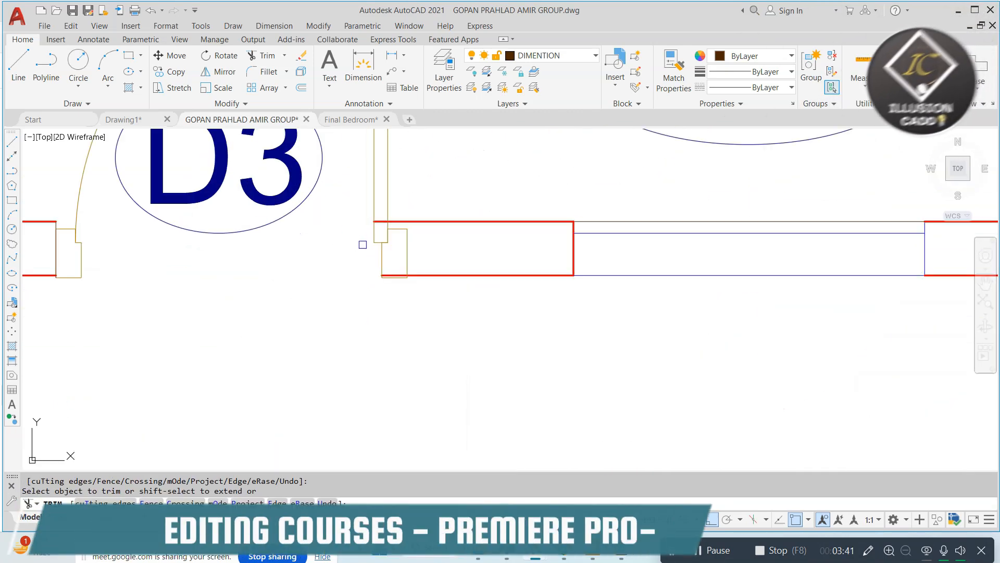
pyautogui.press('Escape')
# - Draw a vertical line across the wall along the outer edge of the upper-wall D3 door's right frame
pyautogui.write('l')
pyautogui.press('Return')
pyautogui.click(407, 277)
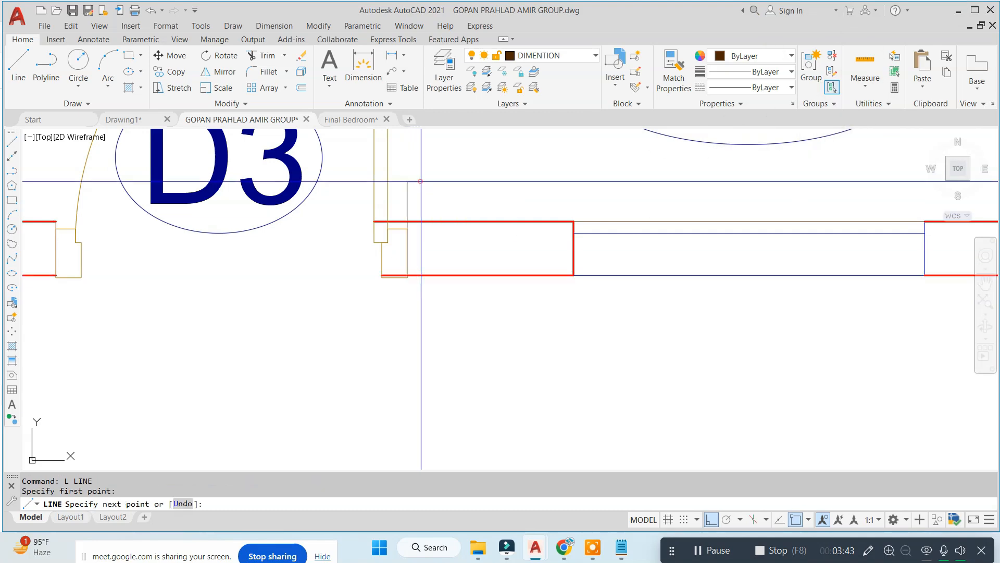
# - Trim the right jamb line's upper overshoot and the outer wall line between the door leaf and that jamb
pyautogui.write('te cor')
pyautogui.press('Return')
pyautogui.press('Return')
pyautogui.scroll(2, 406, 190)
pyautogui.click(482, 197)
pyautogui.press('Escape')
# - Erase the leftover piece of outer wall line across the D3 door leaf
pyautogui.click(343, 265)
pyautogui.write('e')
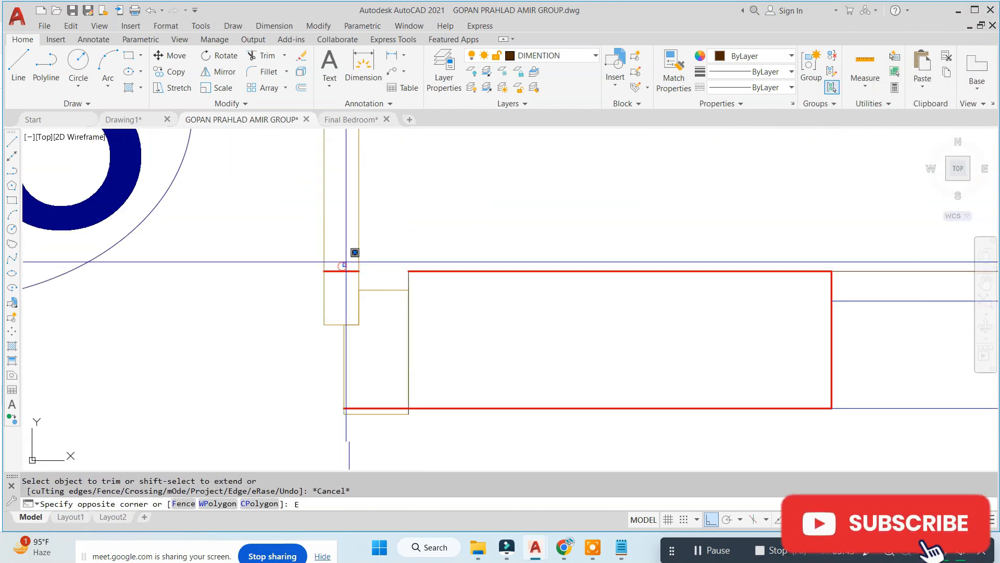
pyautogui.press('Return')
pyautogui.press('Escape')
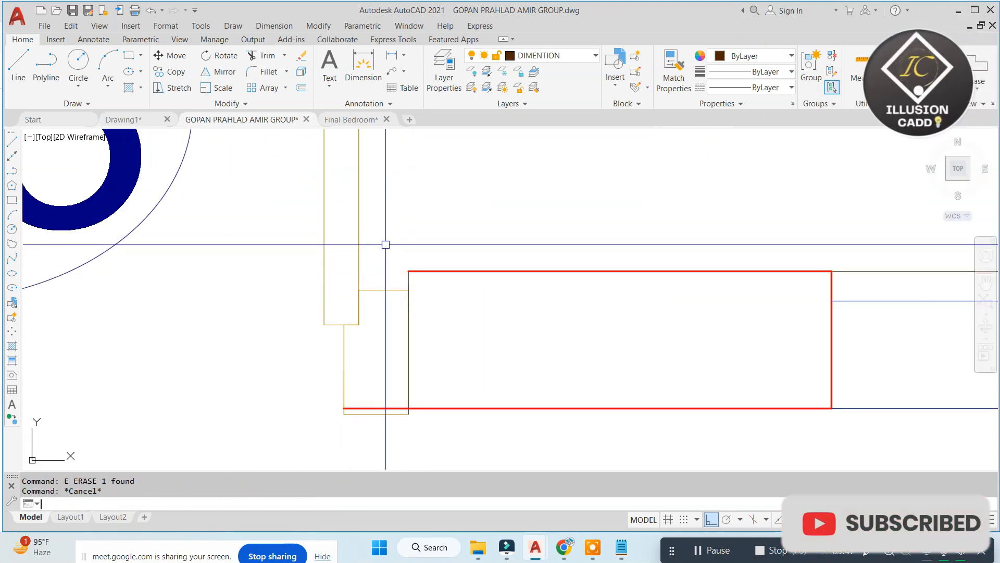
# - Match the right and left jamb lines of the upper-wall D3 door to the red wall line's properties
pyautogui.write('ma')
pyautogui.press('Return')
pyautogui.click(444, 313)
pyautogui.click(384, 353)
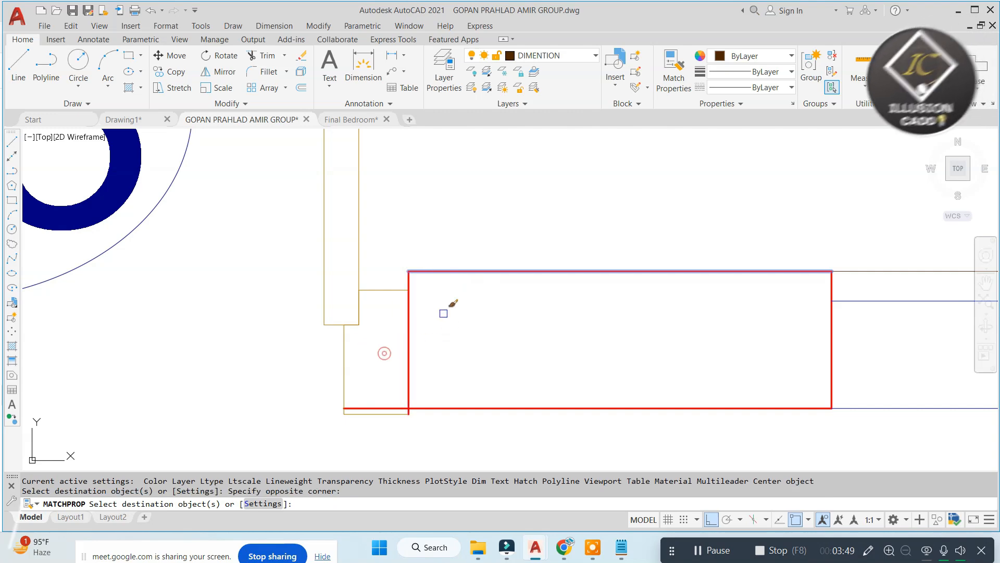
pyautogui.scroll(-3, 623, 284)
pyautogui.scroll(2, 342, 300)
pyautogui.click(389, 238)
pyautogui.scroll(-3, 417, 261)
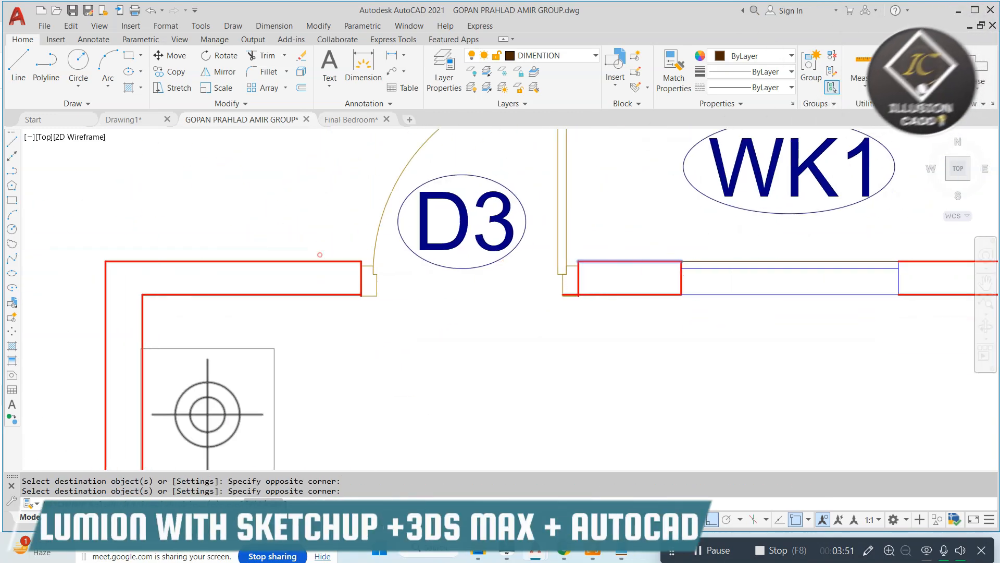
# - Try to trim the inner wall line back to the right jamb line of the upper-wall D3 door
pyautogui.scroll(5, 599, 283)
pyautogui.write('tr')
pyautogui.press('Return')
pyautogui.press('Return')
pyautogui.click(484, 315)
pyautogui.scroll(-3, 433, 272)
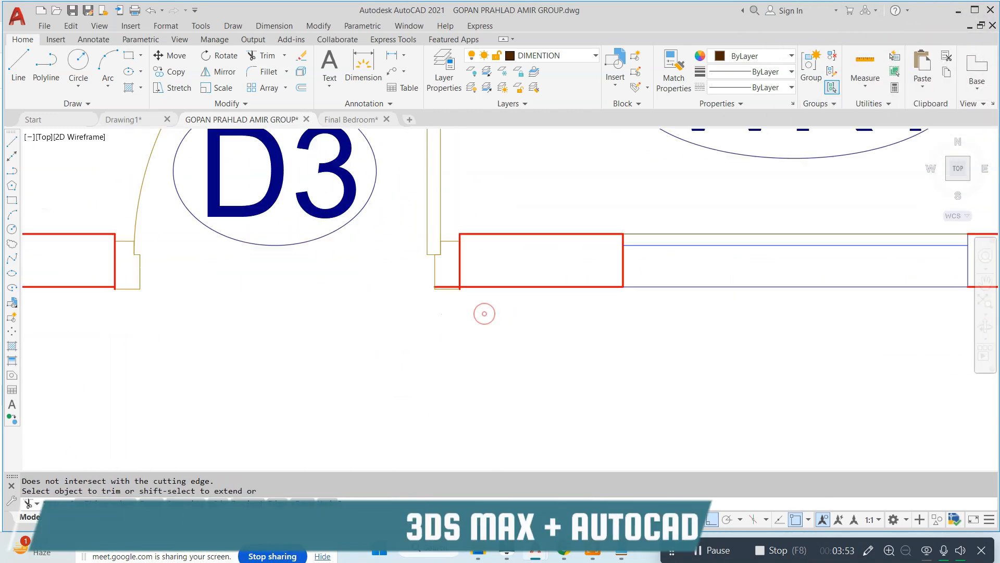
# - Erase the leftover piece of inner wall line crossing the right frame of the upper-wall D3 door
pyautogui.scroll(3, 459, 314)
pyautogui.press('Escape')
pyautogui.click(366, 229)
pyautogui.click(507, 259)
pyautogui.write('e')
pyautogui.press('Return')
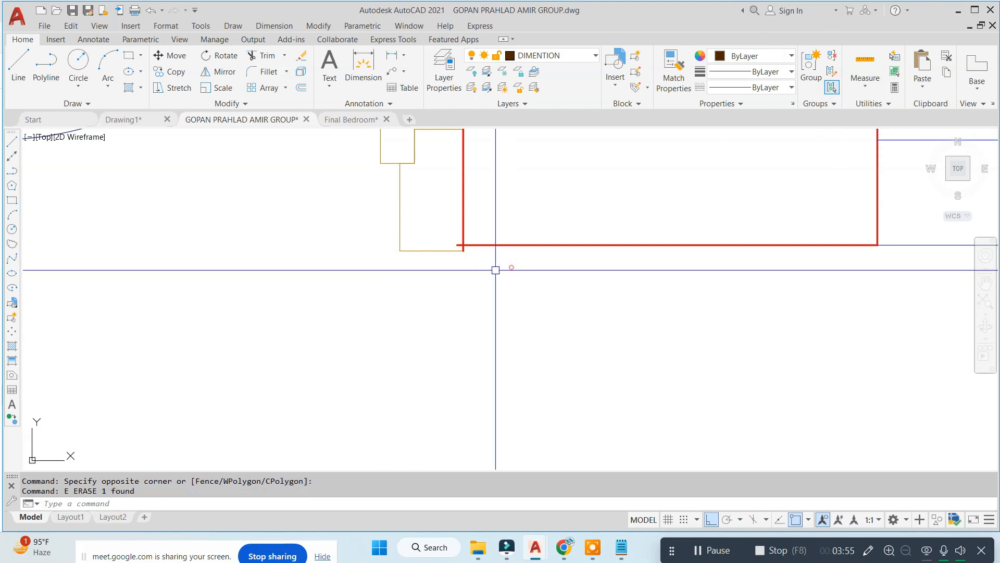
# - Try to trim the short overhang of the red wall line at the upper-wall D3 door's jamb
pyautogui.write('tr')
pyautogui.press('Return')
pyautogui.scroll(4, 457, 250)
pyautogui.click(443, 222)
pyautogui.press('Escape')
pyautogui.scroll(-5, 444, 222)
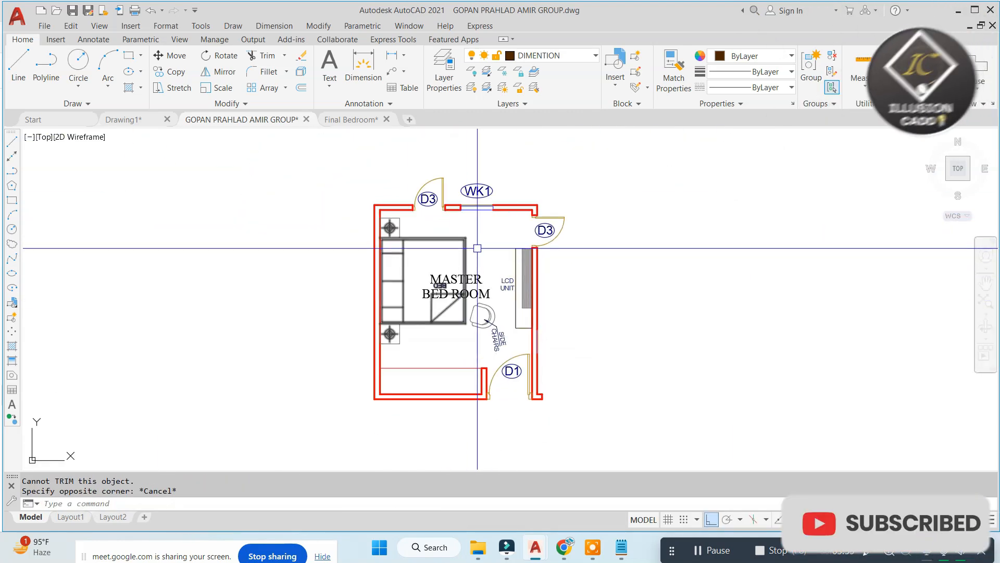
# - Move the MASTER BED ROOM label off the bed into the free floor area below it, with ortho off
pyautogui.scroll(5, 477, 248)
pyautogui.press('Escape')
pyautogui.write('M')
pyautogui.press('Return')
pyautogui.click(478, 249)
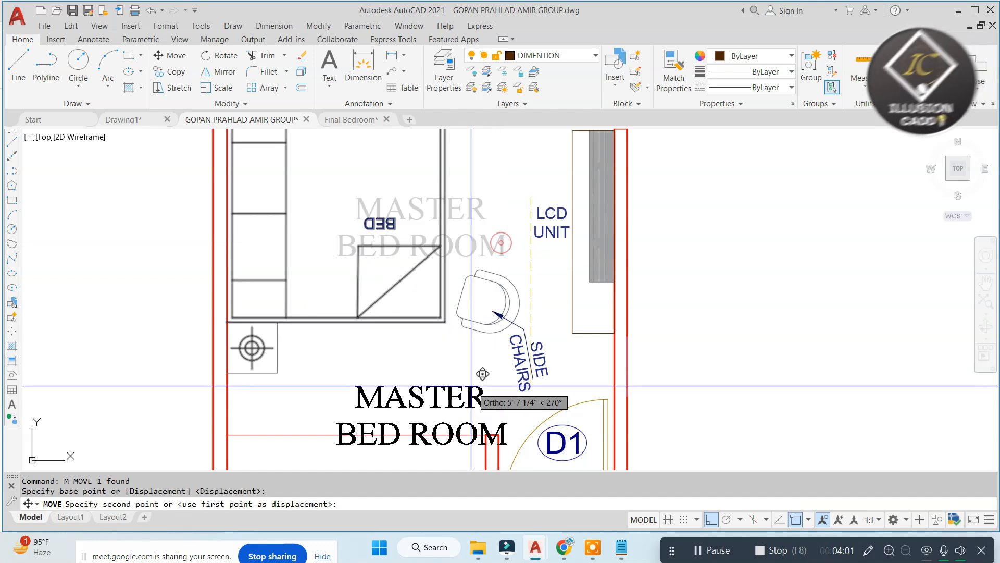
pyautogui.click(712, 521)
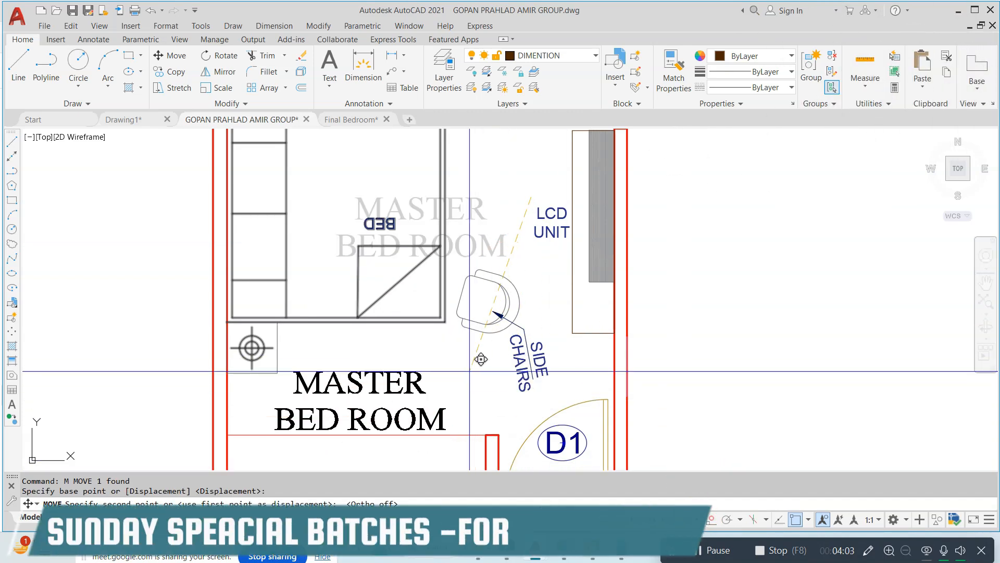
pyautogui.click(494, 339)
pyautogui.press('Escape')
# - Lower the transparency of the hatch in the LCD unit beside the right wall
pyautogui.scroll(-2, 578, 279)
pyautogui.moveTo(578, 278); pyautogui.dragTo(500, 321, button='middle')
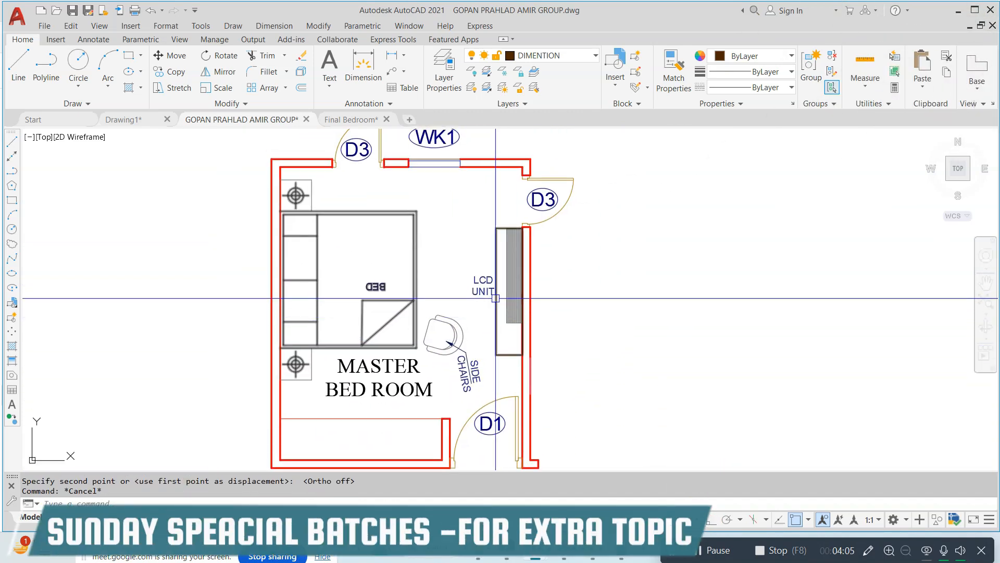
pyautogui.scroll(2, 514, 248)
pyautogui.click(514, 248)
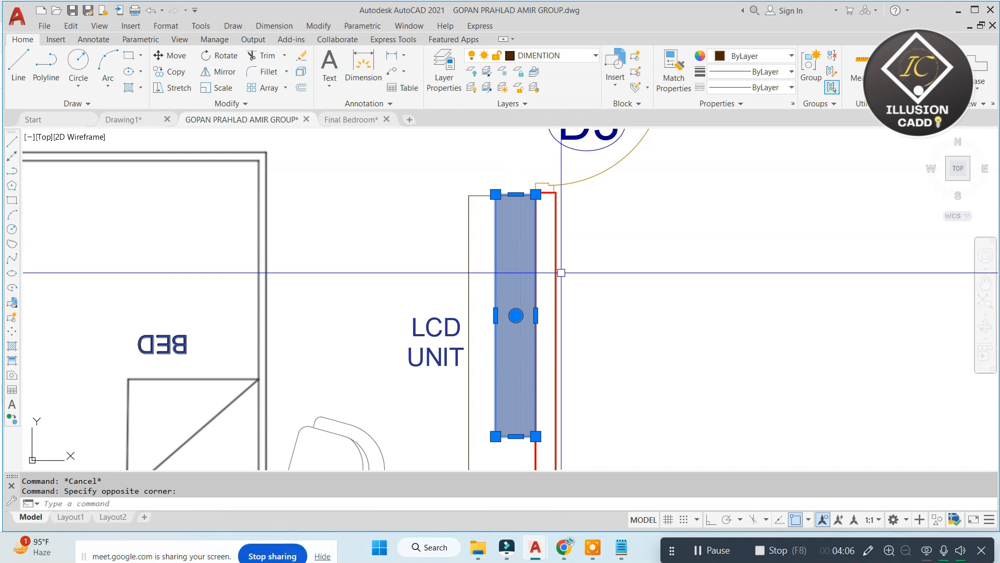
pyautogui.press('Escape')
pyautogui.press('space')
pyautogui.press('Escape')
pyautogui.click(516, 268)
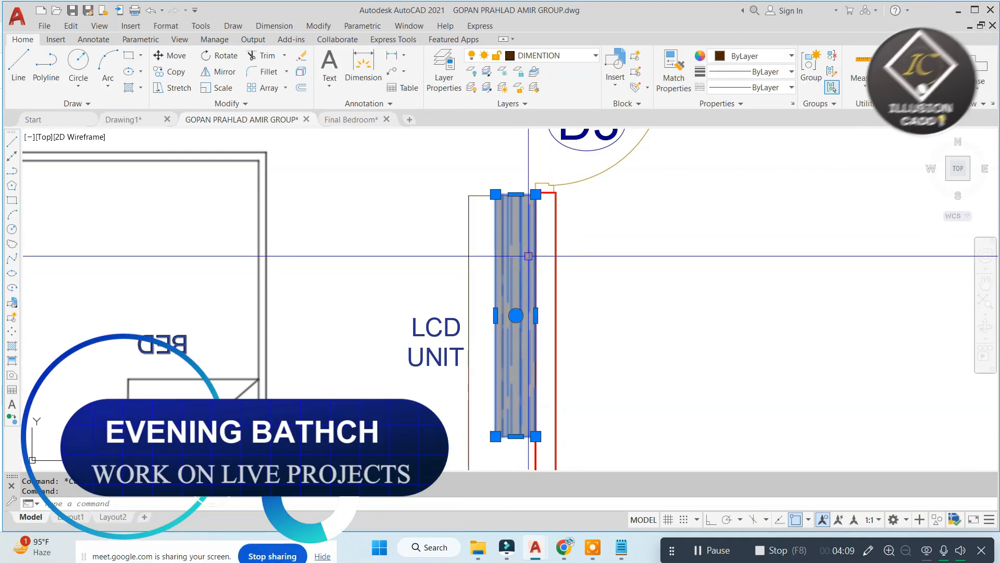
pyautogui.moveTo(529, 55); pyautogui.dragTo(476, 55)
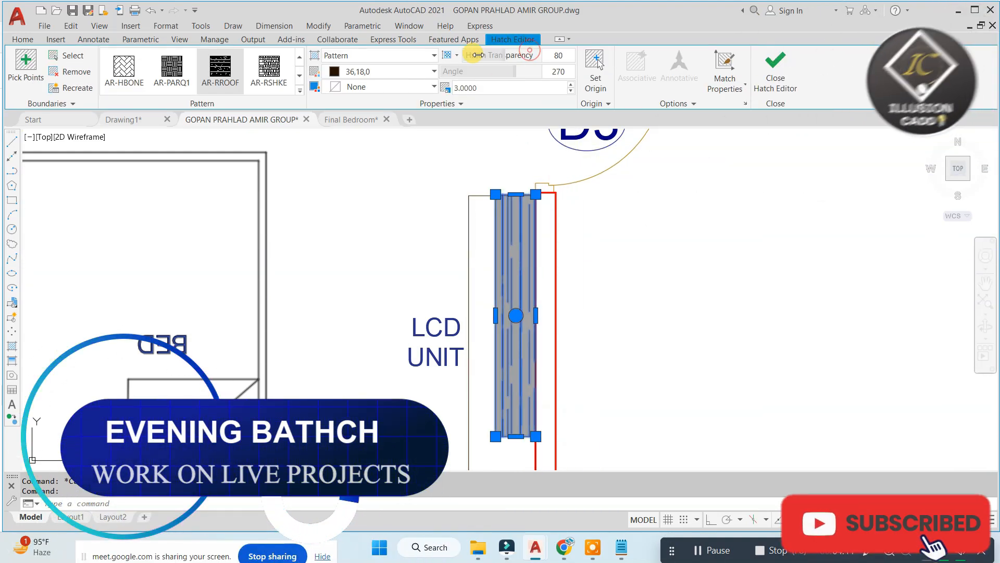
pyautogui.click(775, 70)
# - View the floor plan sheets in the Final Bedroom drawing and return to the project drawing
pyautogui.scroll(-4, 553, 282)
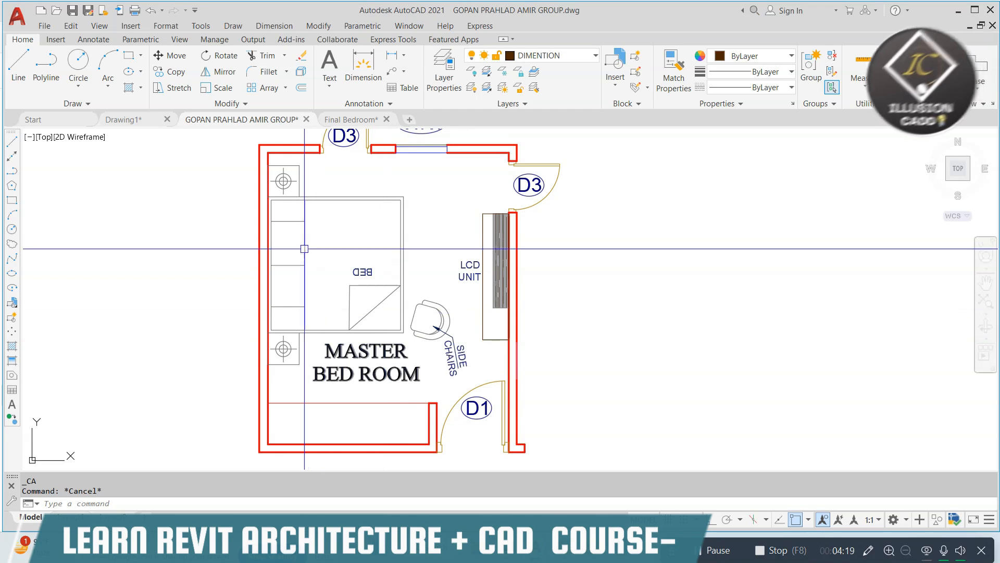
pyautogui.moveTo(398, 298); pyautogui.dragTo(381, 235, button='middle')
pyautogui.scroll(-4, 382, 237)
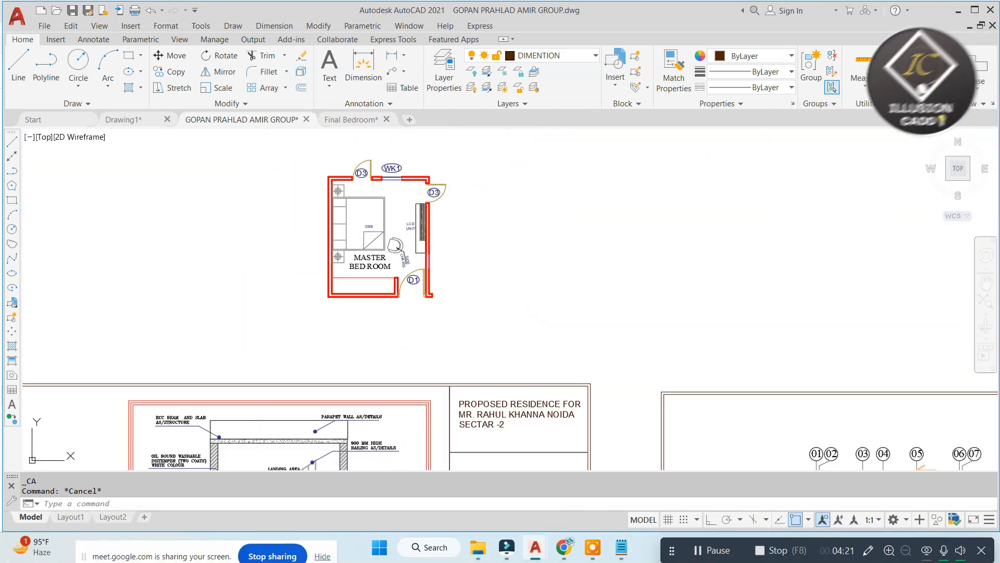
pyautogui.scroll(2, 386, 239)
pyautogui.click(351, 119)
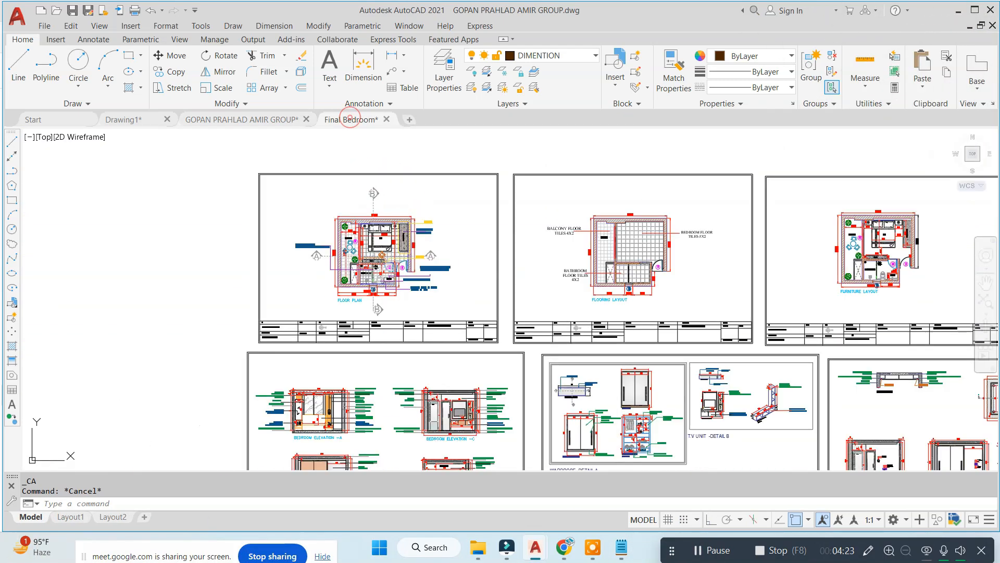
pyautogui.click(261, 119)
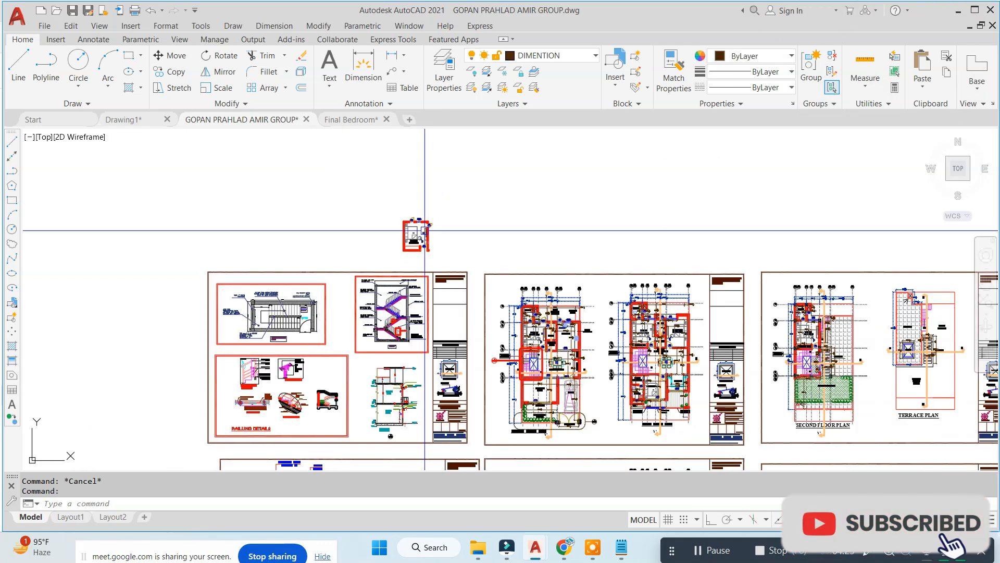
# - Move the bedroom floor plan sheet next to the master bedroom copy, above the project sheets
pyautogui.moveTo(216, 214); pyautogui.dragTo(335, 232, button='middle')
pyautogui.scroll(2, 249, 203)
pyautogui.click(323, 151)
pyautogui.click(95, 274)
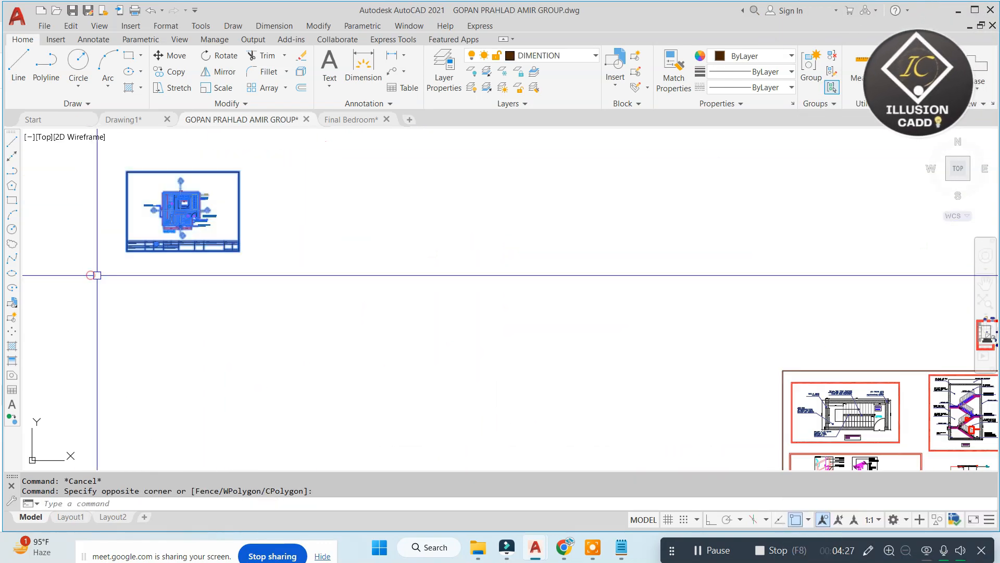
pyautogui.write('M')
pyautogui.press('Return')
pyautogui.click(223, 228)
pyautogui.scroll(-2, 364, 304)
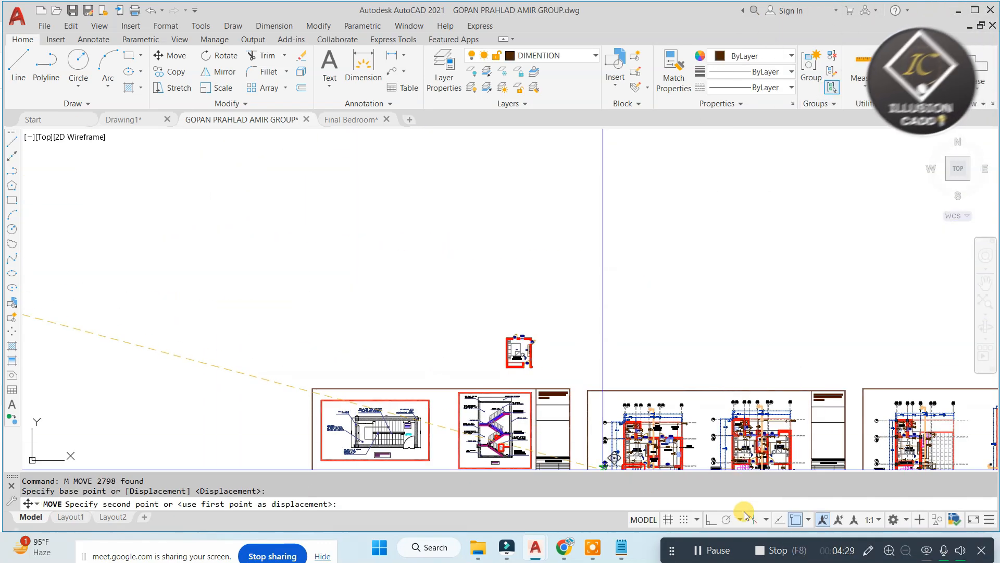
pyautogui.scroll(-3, 257, 248)
pyautogui.scroll(3, 179, 245)
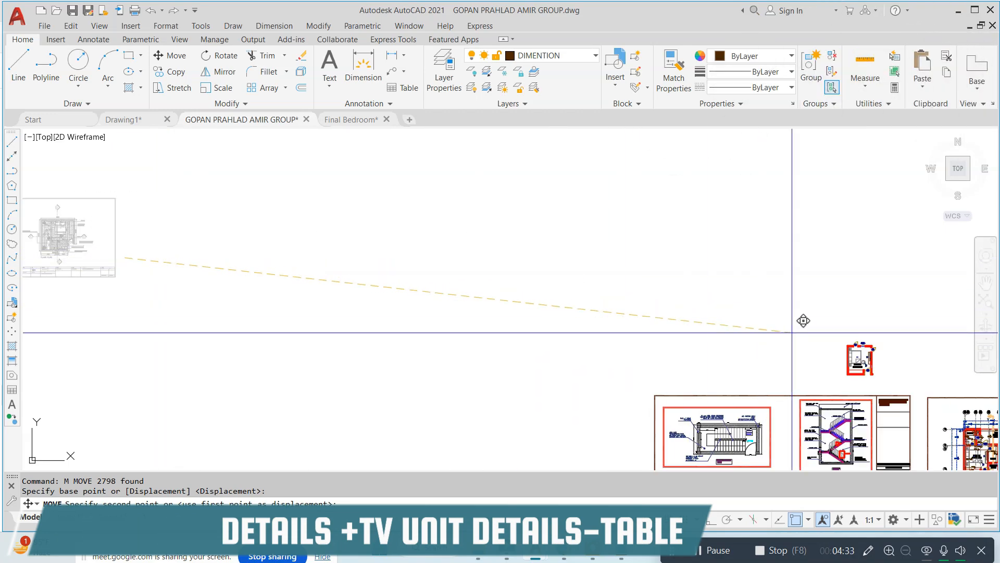
pyautogui.click(811, 336)
pyautogui.scroll(5, 744, 186)
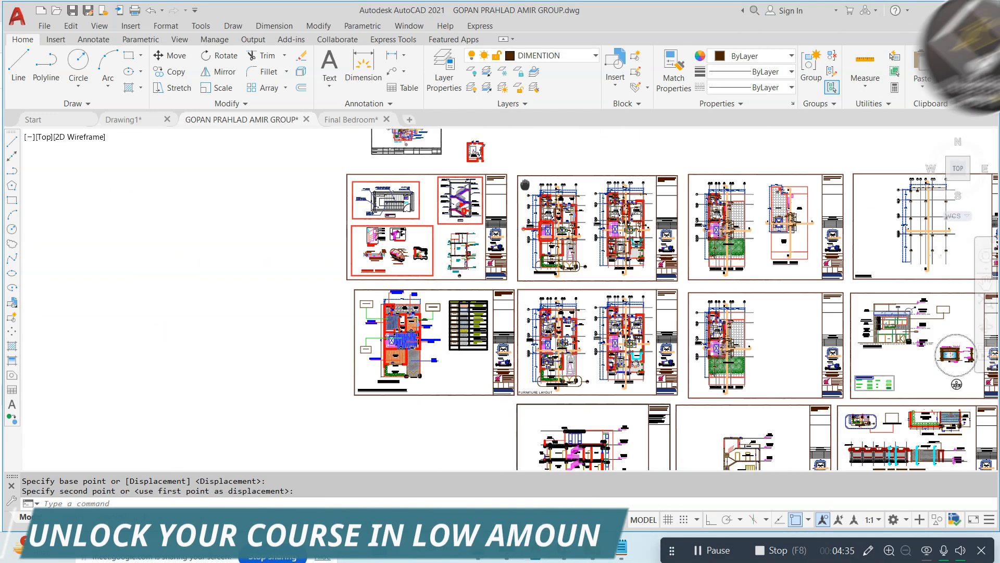
pyautogui.scroll(-5, 829, 189)
pyautogui.moveTo(802, 192); pyautogui.dragTo(650, 206, button='middle')
pyautogui.click(766, 192)
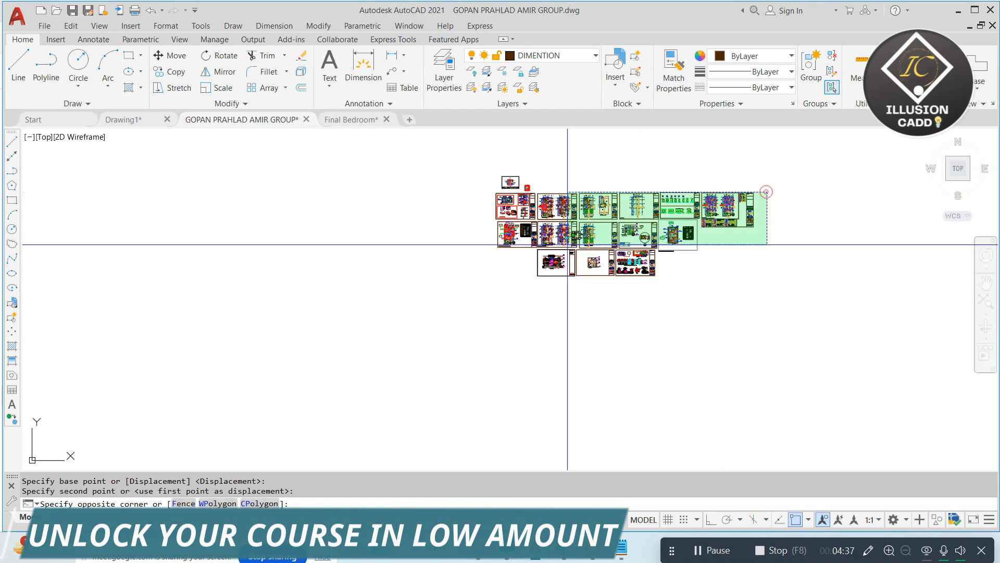
pyautogui.click(342, 338)
pyautogui.rightClick(491, 205)
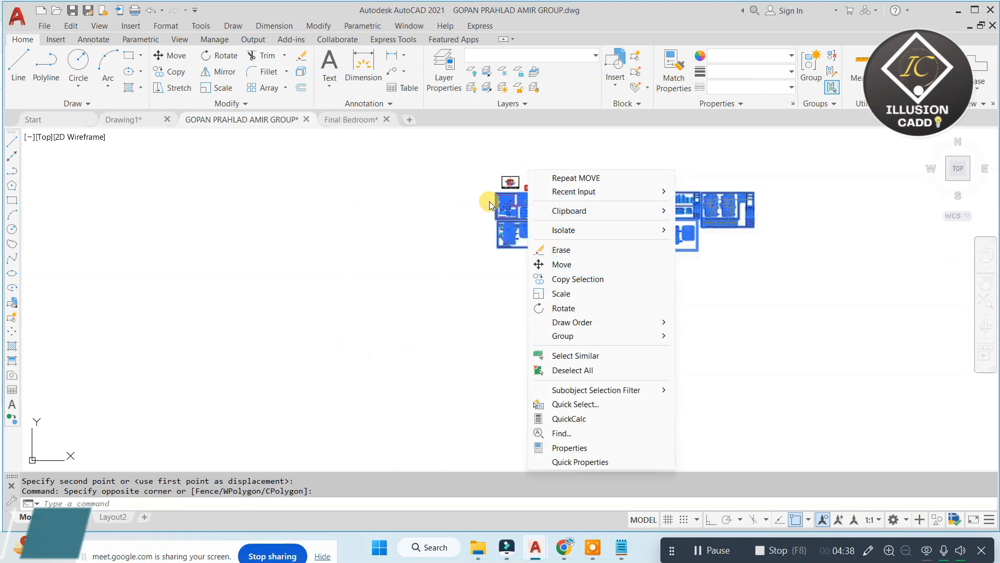
pyautogui.click(646, 249)
pyautogui.hotkey('ctrl', 'z')
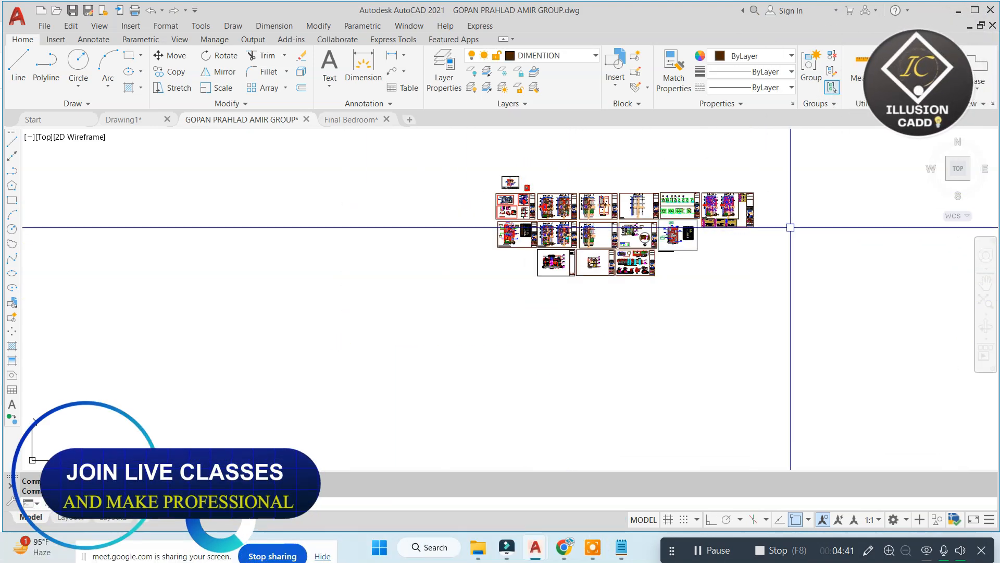
# - Hide all project sheets below the reference floor plan sheet and the master bedroom copy
pyautogui.click(785, 189)
pyautogui.scroll(4, 537, 217)
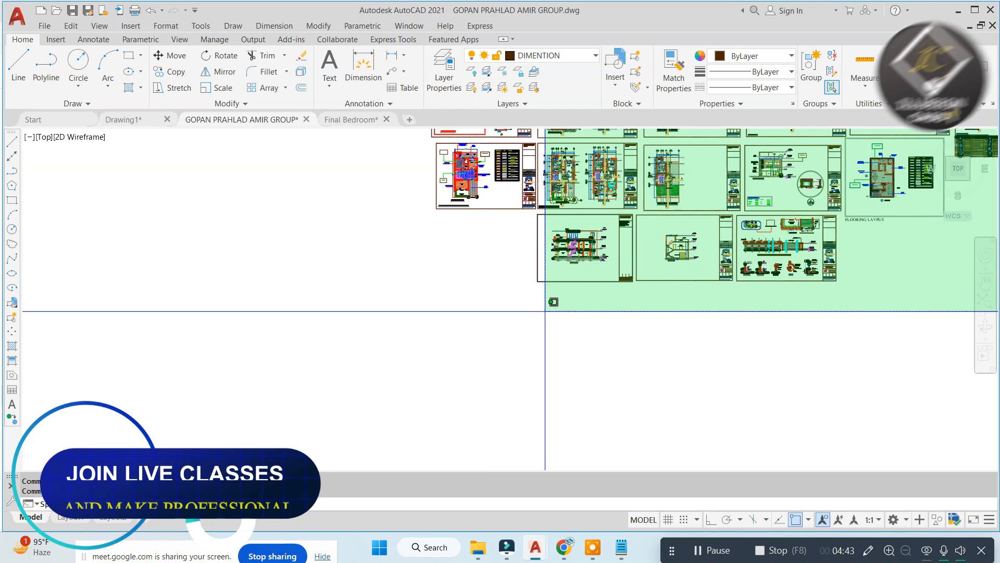
pyautogui.scroll(4, 521, 167)
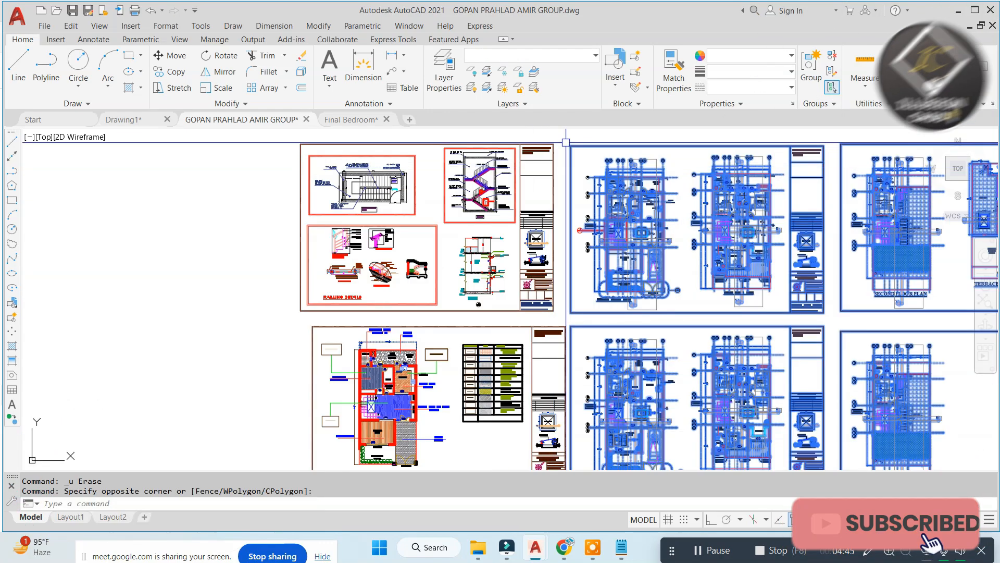
pyautogui.click(564, 139)
pyautogui.scroll(-4, 553, 148)
pyautogui.click(370, 343)
pyautogui.rightClick(440, 186)
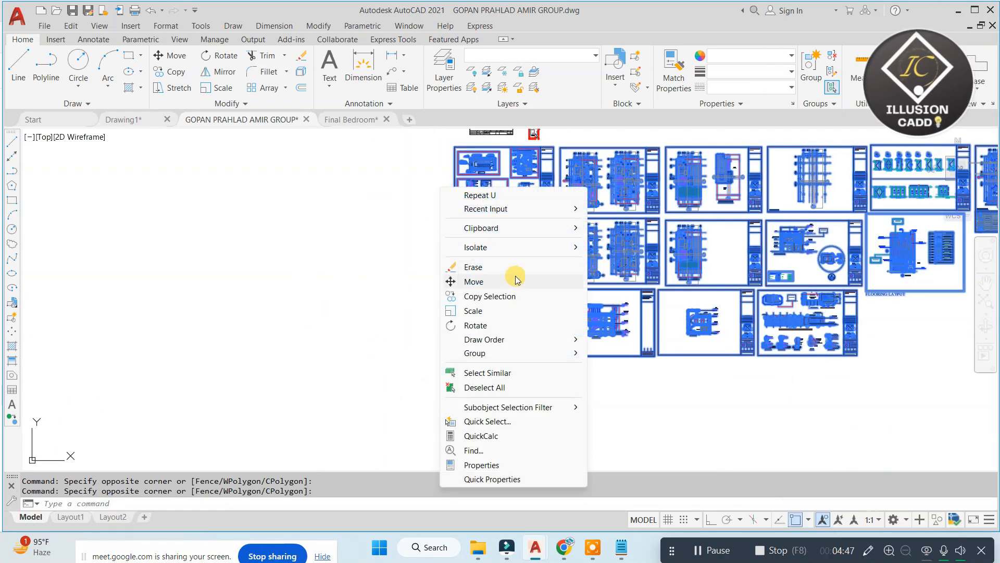
pyautogui.click(542, 243)
pyautogui.click(619, 260)
# - Hide the small leftover objects below the master bedroom copy
pyautogui.moveTo(581, 225); pyautogui.dragTo(525, 313, button='middle')
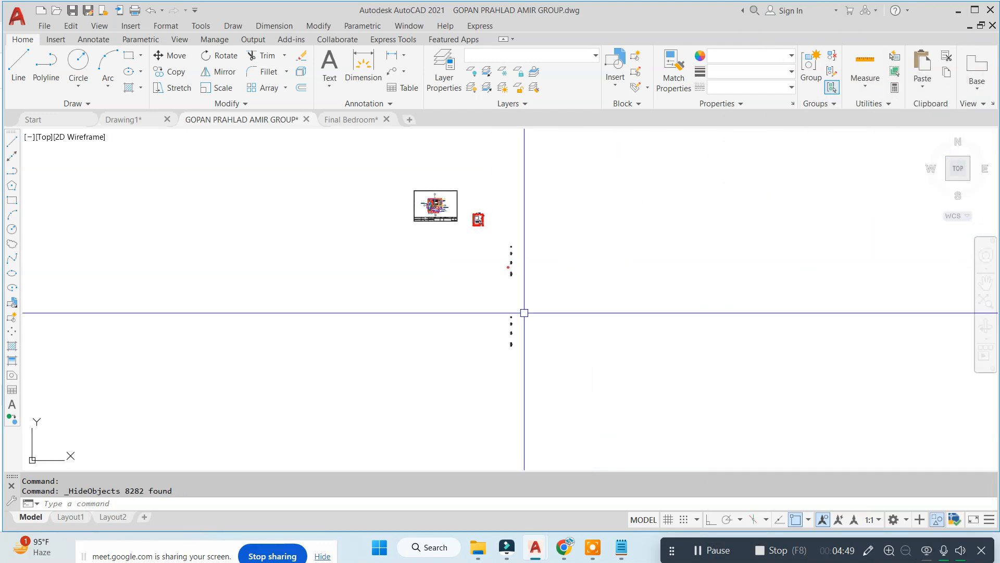
pyautogui.scroll(5, 459, 228)
pyautogui.scroll(-5, 643, 236)
pyautogui.click(754, 231)
pyautogui.click(613, 394)
pyautogui.rightClick(543, 376)
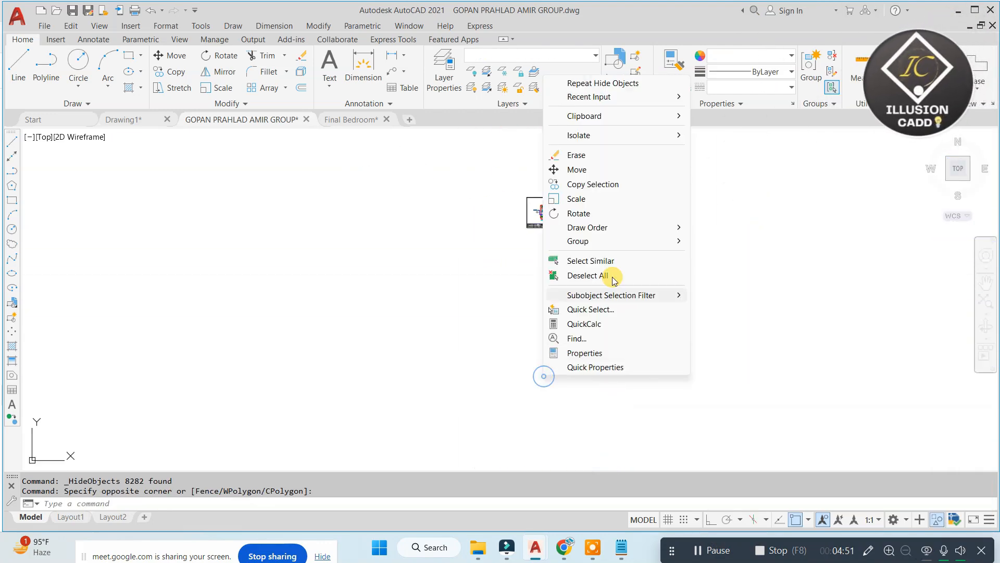
pyautogui.click(732, 151)
# - Copy the T.V UNIT's wood hatch from the reference plan to the upper left corner of the master bedroom's lower niche
pyautogui.scroll(10, 648, 244)
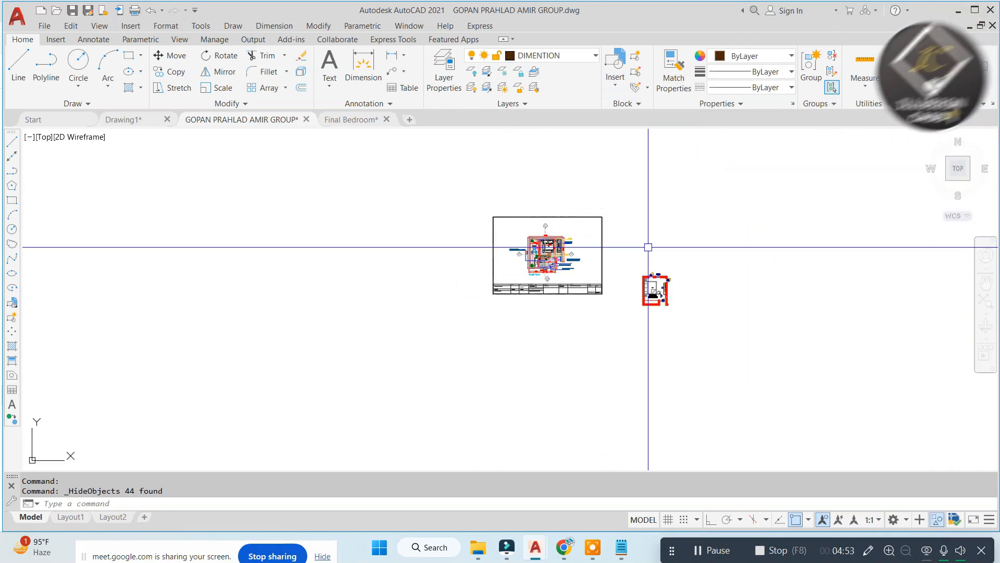
pyautogui.moveTo(478, 283); pyautogui.dragTo(521, 129, button='middle')
pyautogui.scroll(2, 373, 323)
pyautogui.scroll(-1, 411, 301)
pyautogui.click(409, 296)
pyautogui.click(378, 282)
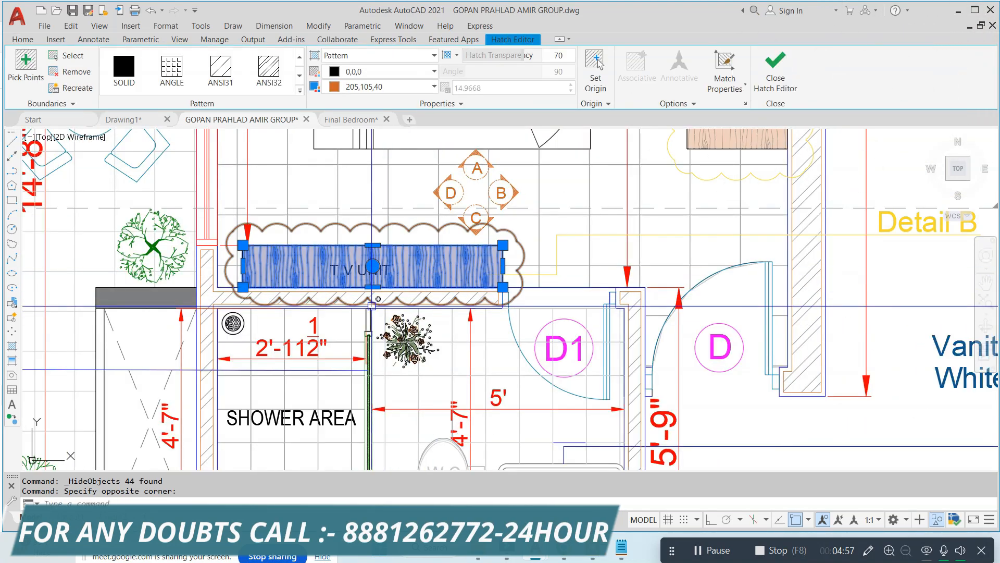
pyautogui.press('Return')
pyautogui.click(242, 245)
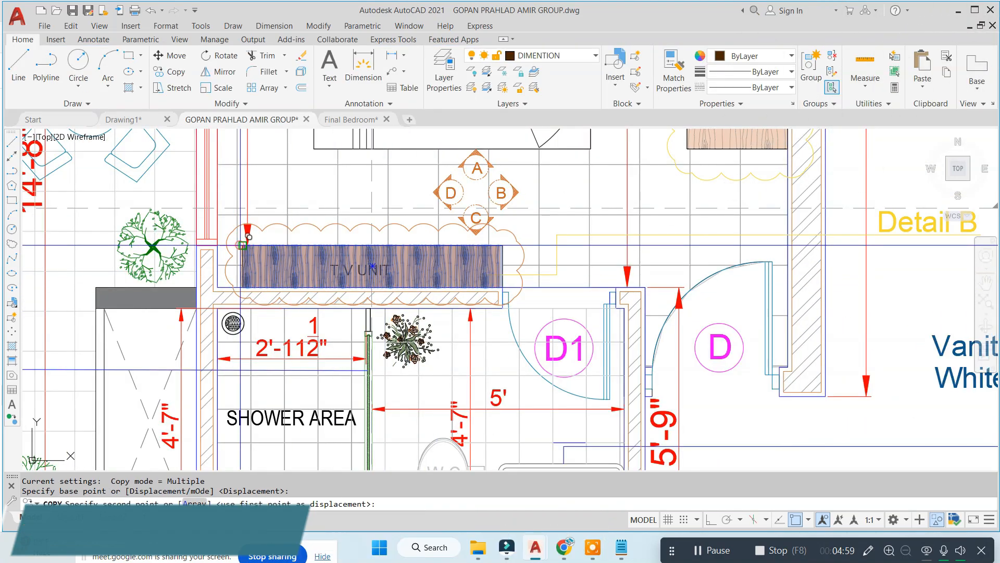
pyautogui.scroll(-5, 243, 245)
pyautogui.moveTo(576, 308); pyautogui.dragTo(204, 214, button='middle')
pyautogui.scroll(-2, 312, 290)
pyautogui.scroll(5, 386, 307)
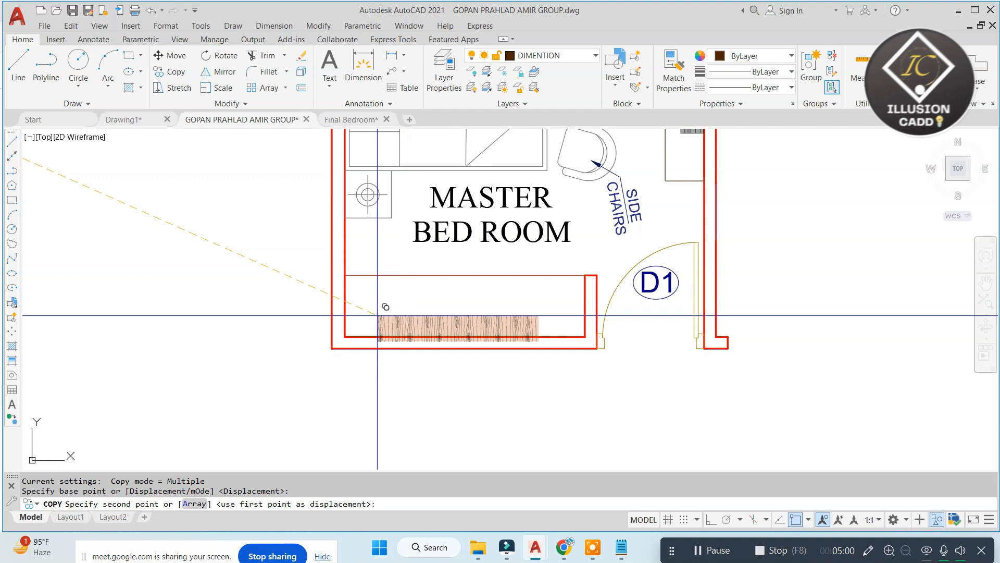
pyautogui.click(345, 275)
pyautogui.press('Escape')
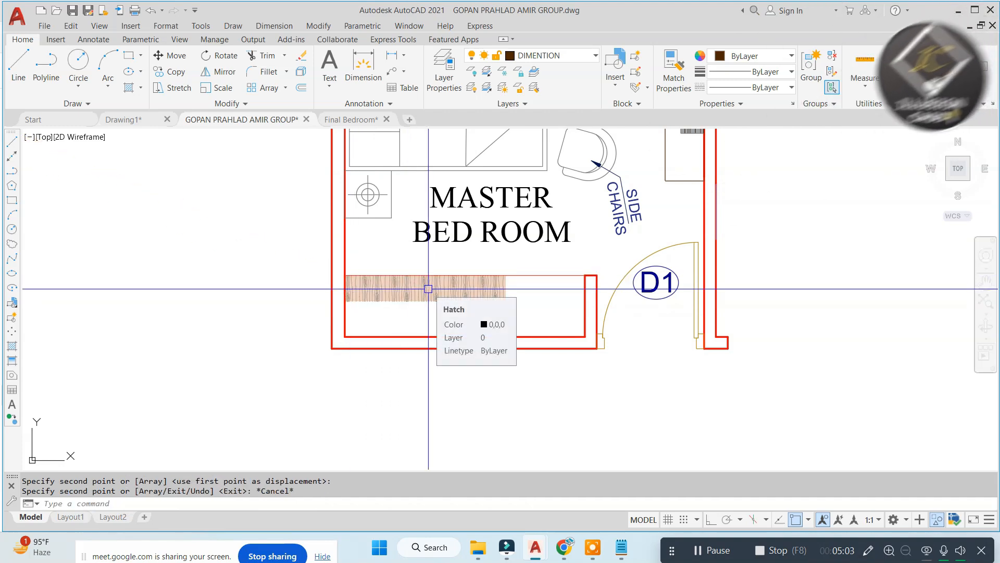
# - Stretch the copied wood hatch to the niche's right and lower walls so it fills the niche
pyautogui.scroll(5, 513, 293)
pyautogui.moveTo(492, 292); pyautogui.dragTo(373, 335)
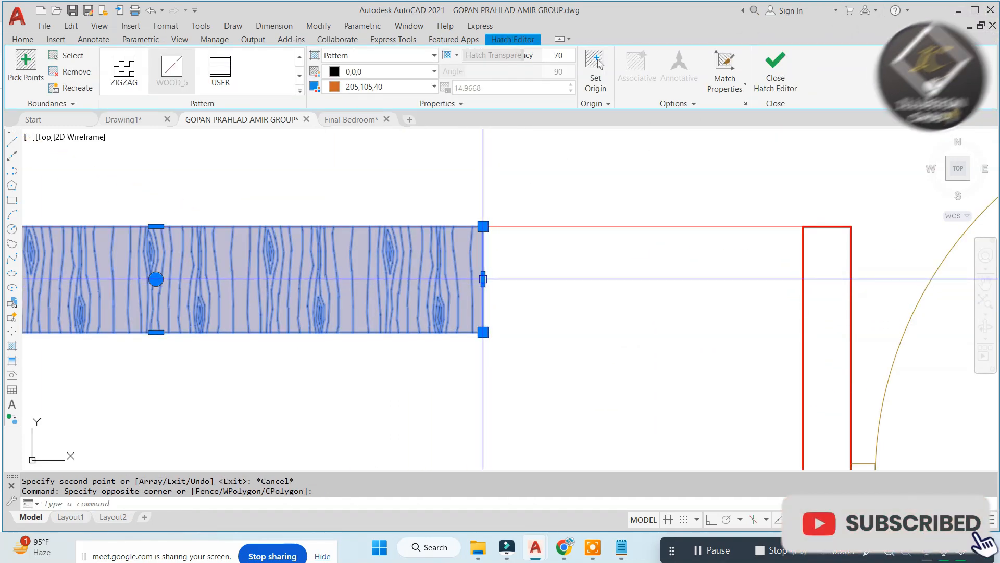
pyautogui.click(483, 279)
pyautogui.click(803, 278)
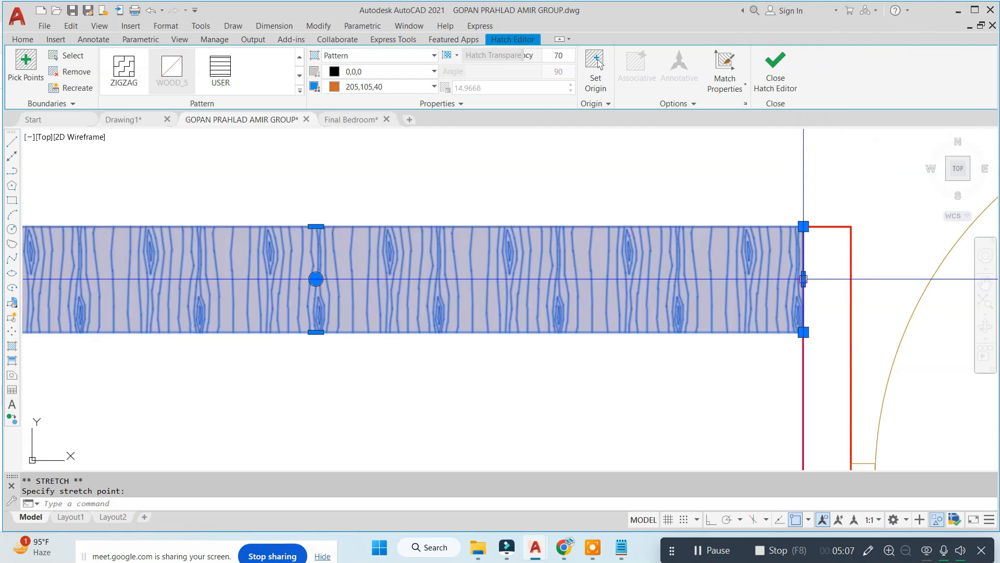
pyautogui.scroll(-2, 594, 234)
pyautogui.click(421, 295)
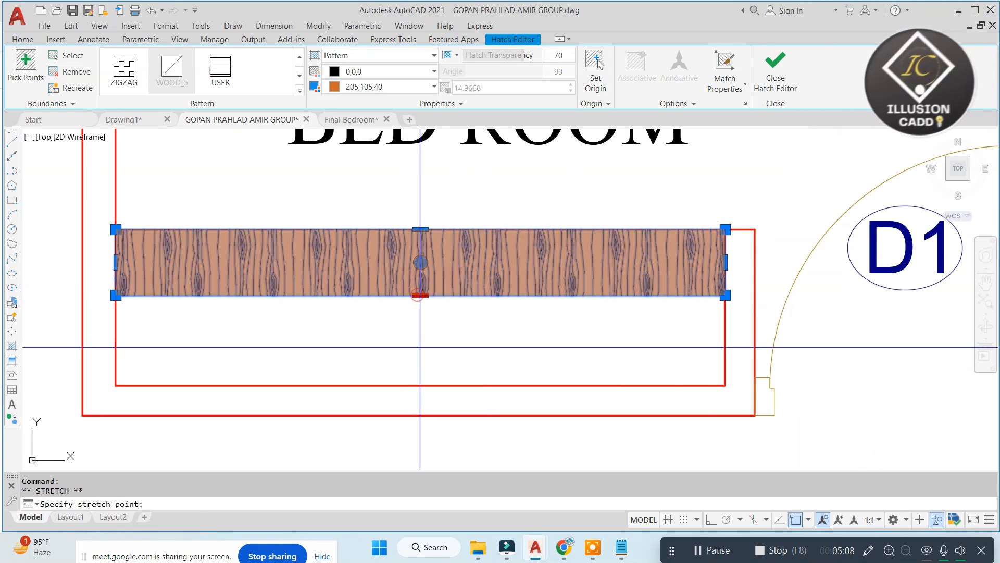
pyautogui.click(425, 387)
pyautogui.press('Escape')
pyautogui.press('Escape')
# - Copy the T.V UNIT label from the reference plan to just above the wood-hatched lower niche of the master bedroom
pyautogui.scroll(-3, 468, 302)
pyautogui.scroll(3, 446, 306)
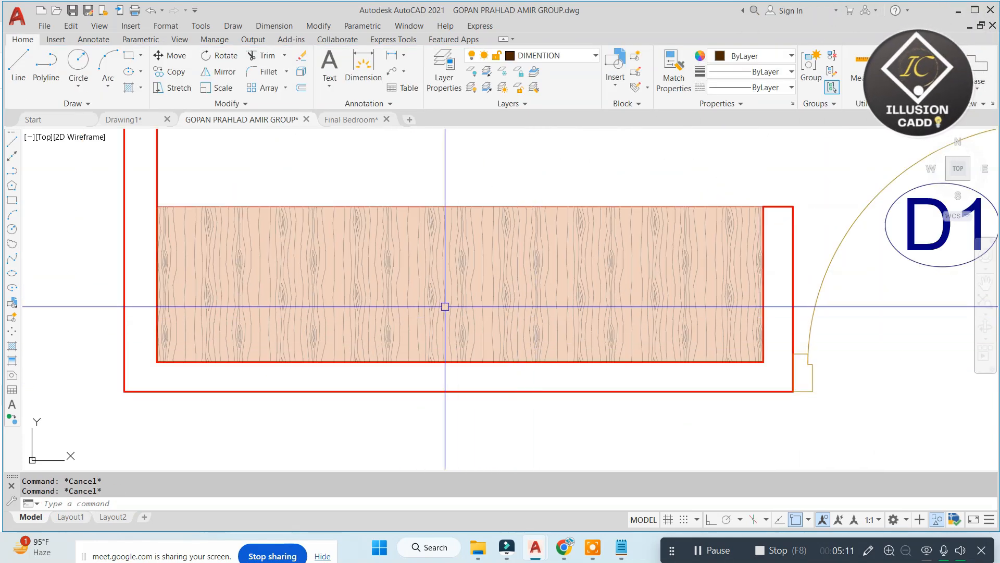
pyautogui.scroll(-4, 469, 306)
pyautogui.scroll(3, 516, 297)
pyautogui.scroll(-5, 516, 297)
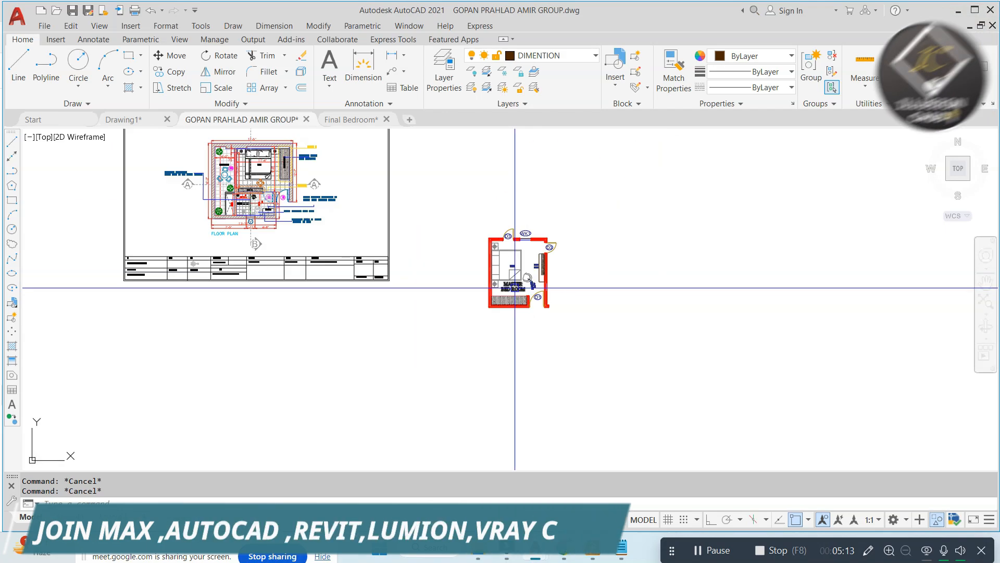
pyautogui.scroll(4, 316, 282)
pyautogui.scroll(5, 395, 198)
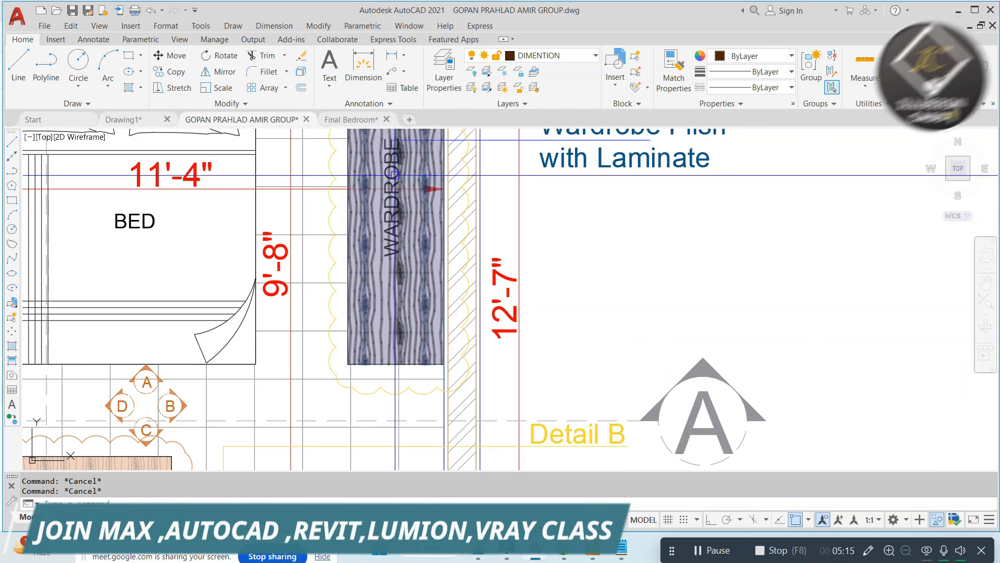
pyautogui.scroll(-5, 406, 195)
pyautogui.scroll(8, 313, 263)
pyautogui.click(366, 241)
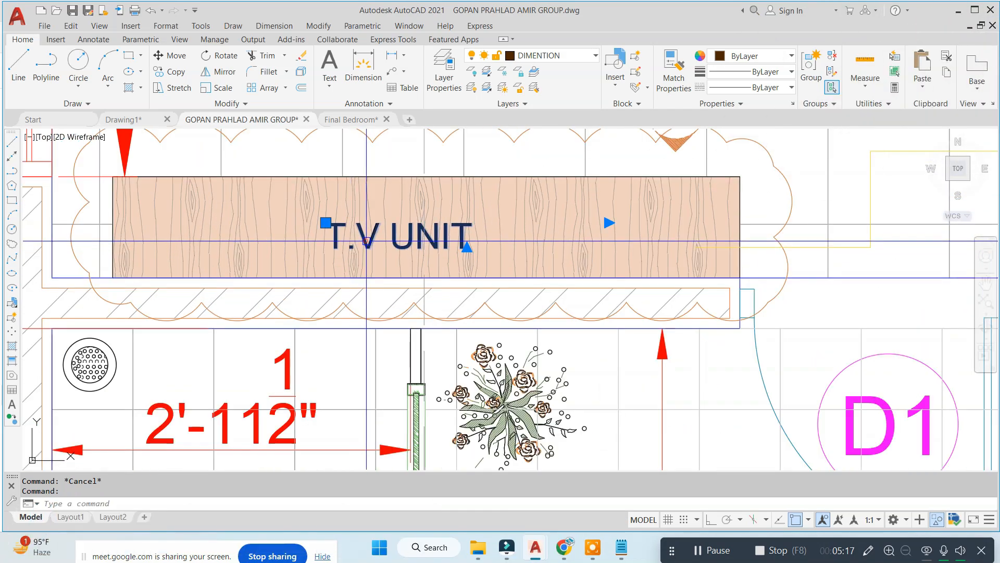
pyautogui.click(367, 241)
pyautogui.scroll(-12, 366, 240)
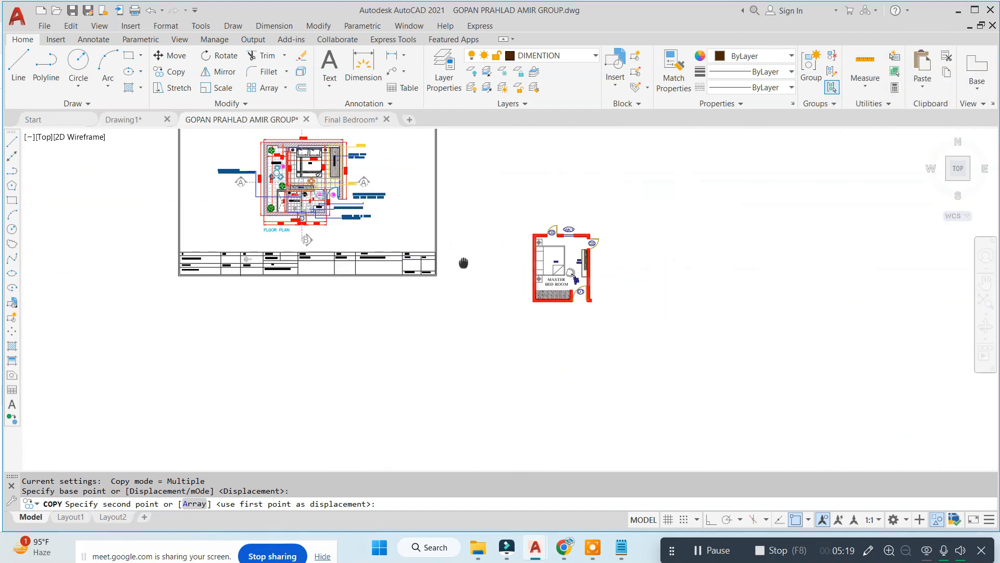
pyautogui.scroll(9, 637, 329)
pyautogui.scroll(4, 496, 285)
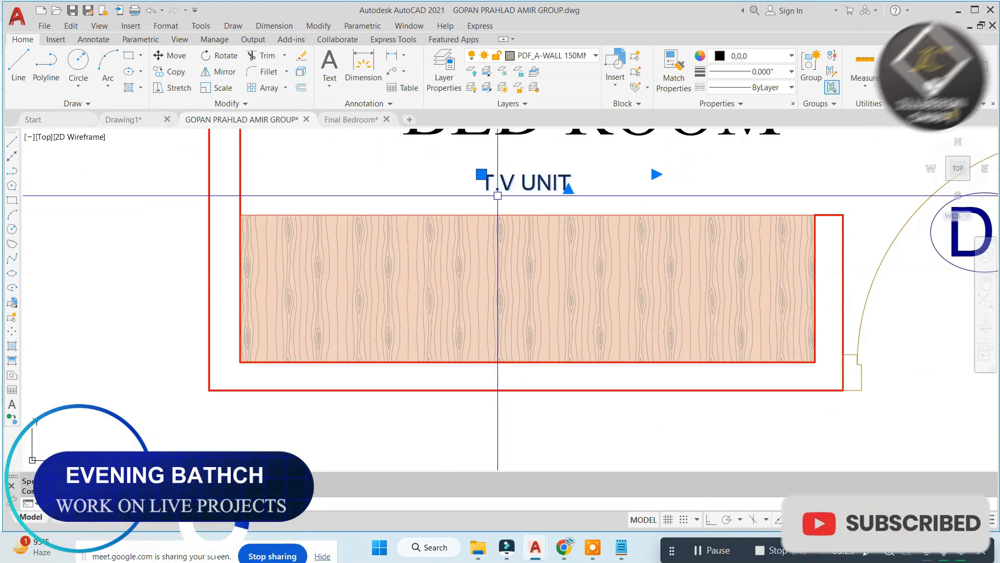
# - Scale up the copied T.V UNIT label to roughly three times its size
pyautogui.write('sc')
pyautogui.press('Return')
pyautogui.click(507, 188)
pyautogui.click(252, 195)
pyautogui.click(603, 196)
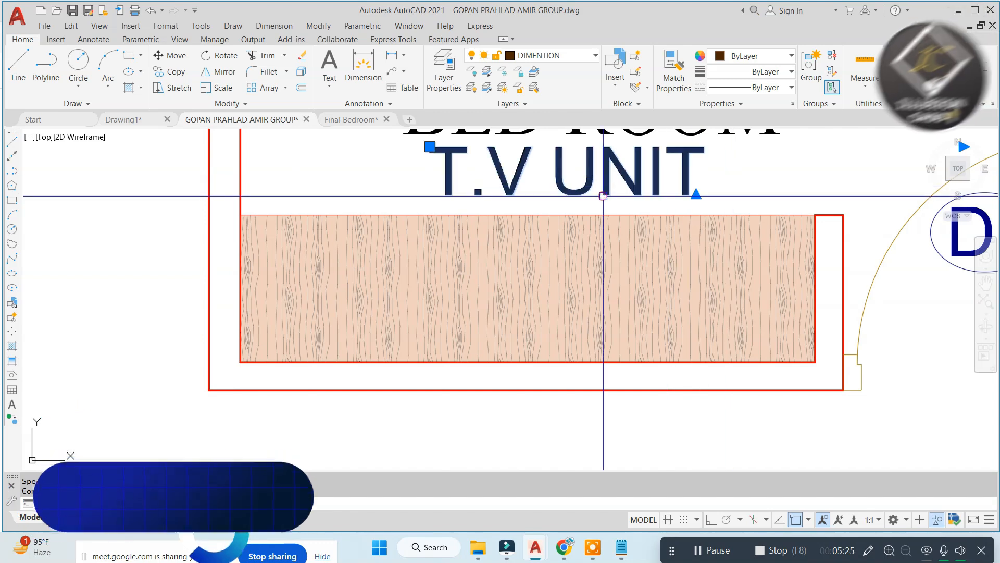
# - Move the enlarged T.V UNIT label down onto the middle of the niche's wood hatch
pyautogui.write('m')
pyautogui.press('Return')
pyautogui.click(604, 196)
pyautogui.click(556, 305)
pyautogui.press('Escape')
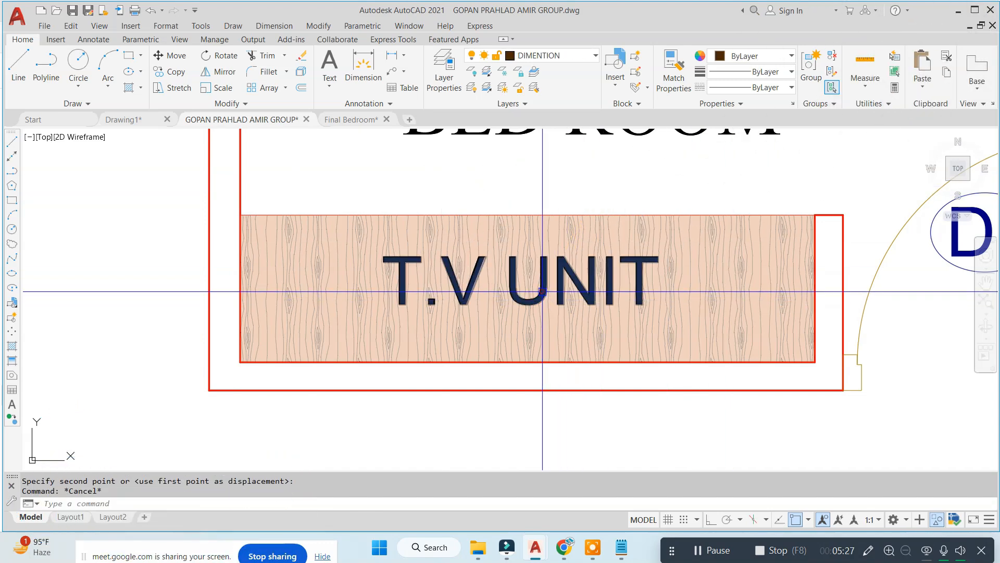
# - Change the font of the copied T.V UNIT label to Times New Roman
pyautogui.doubleClick(541, 292)
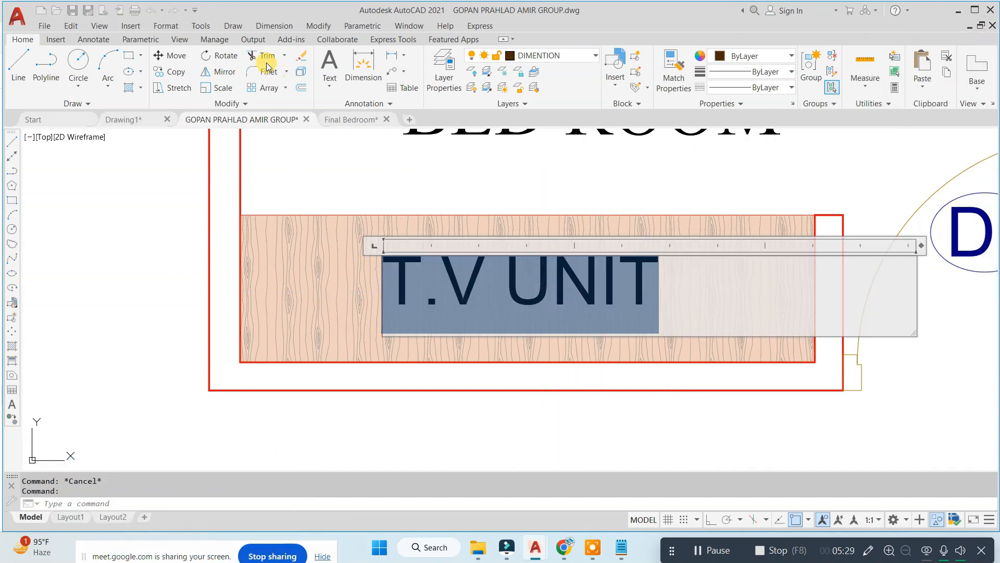
pyautogui.click(317, 56)
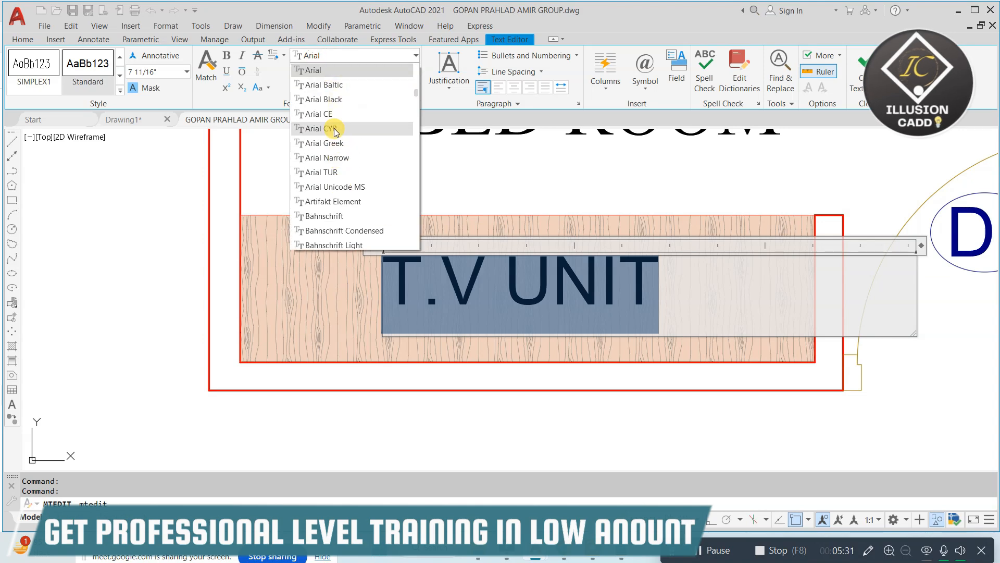
pyautogui.scroll(-15, 333, 128)
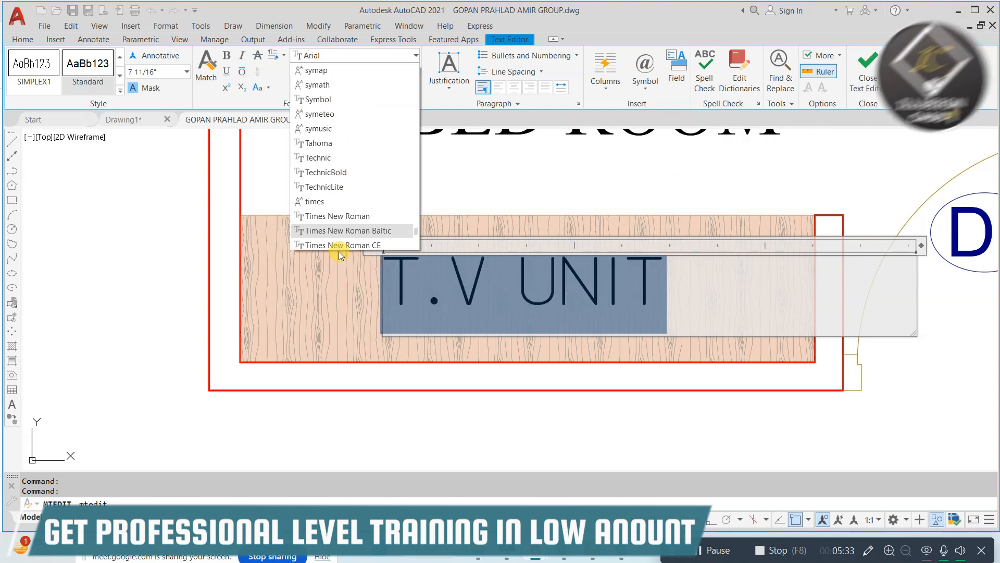
pyautogui.click(365, 143)
pyautogui.click(505, 429)
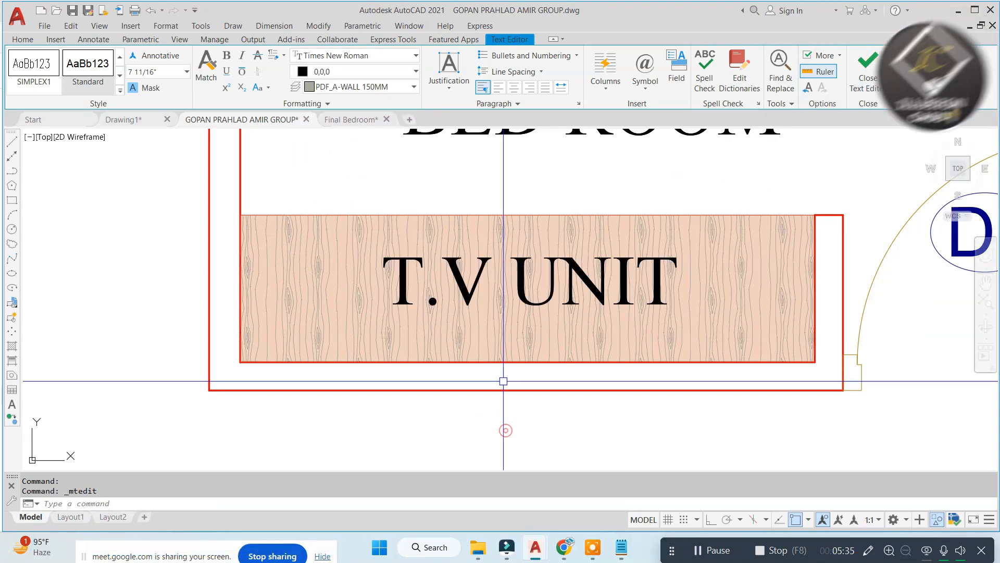
pyautogui.press('Escape')
# - Replace the text of the label on the niche's wood hatch with WARDROBE
pyautogui.scroll(-6, 488, 317)
pyautogui.scroll(4, 518, 318)
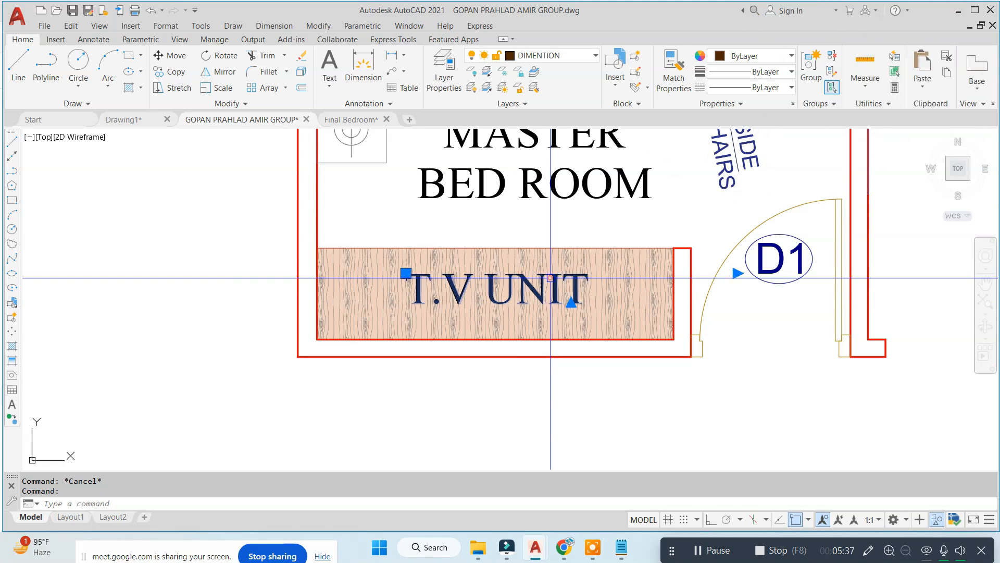
pyautogui.doubleClick(551, 277)
pyautogui.write('WARDRONE')
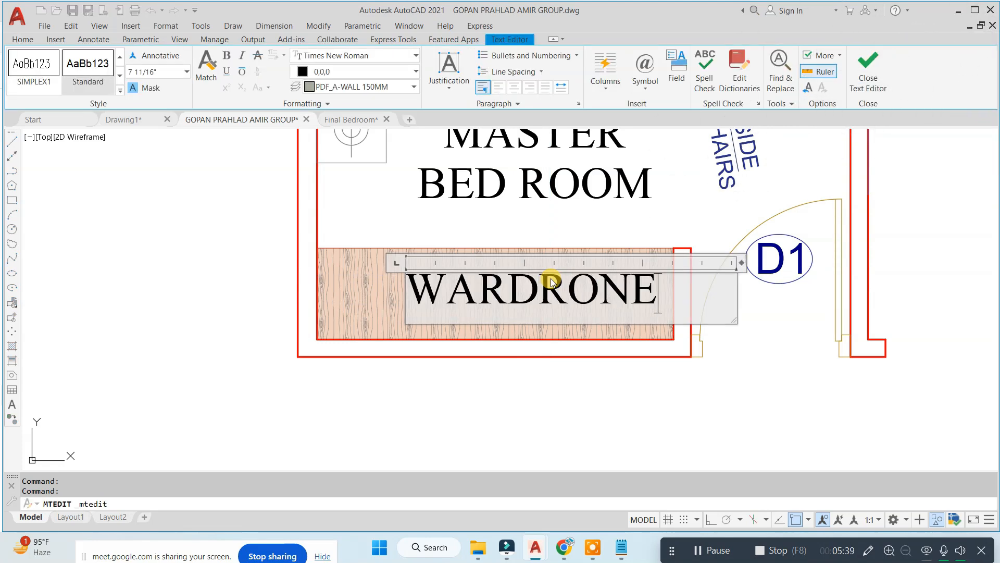
pyautogui.click(228, 257)
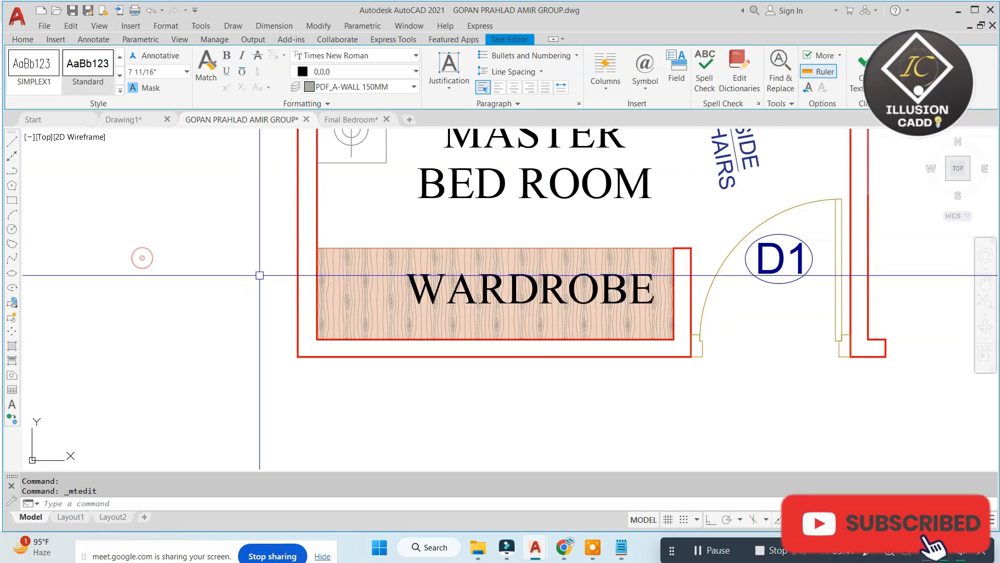
pyautogui.press('Escape')
# - Move the WARDROBE label slightly left so it sits centred on the wood hatch
pyautogui.write('m')
pyautogui.press('Return')
pyautogui.scroll(-2, 459, 281)
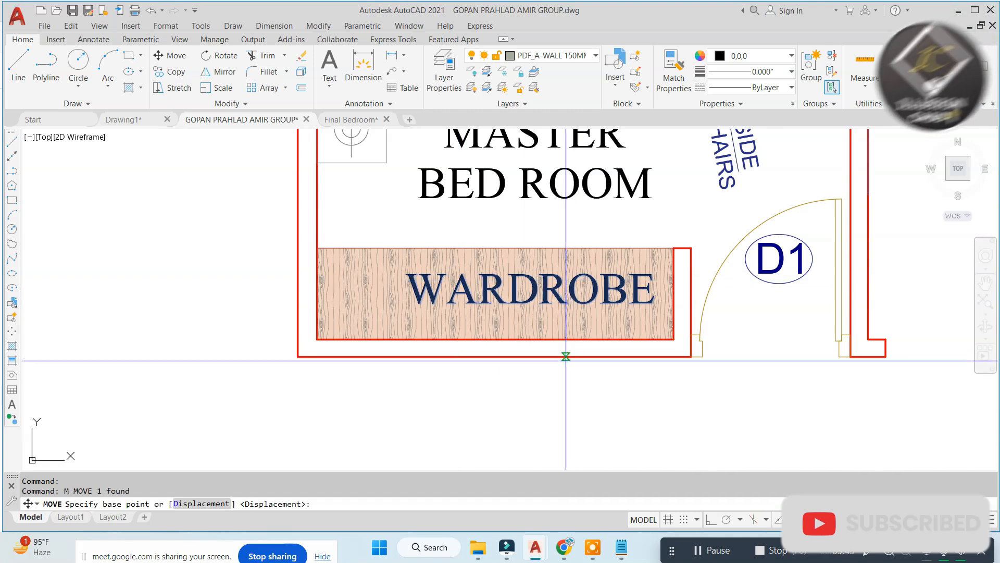
pyautogui.click(558, 350)
pyautogui.press('Escape')
pyautogui.scroll(-2, 487, 367)
pyautogui.scroll(2, 479, 355)
pyautogui.press('Escape')
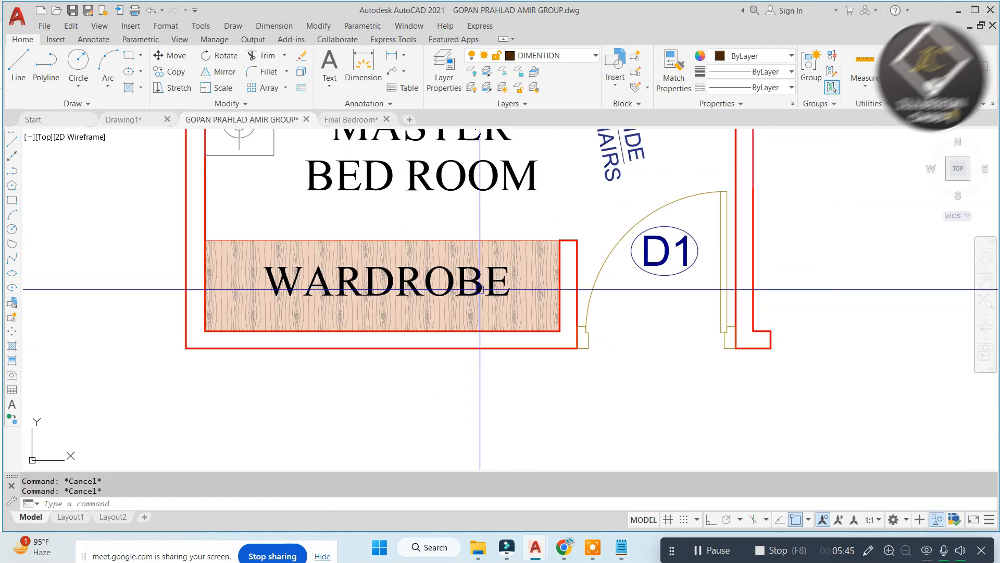
# - Put the WARDROBE label on the PDF_FIXTURE layer
pyautogui.click(481, 283)
pyautogui.hotkey('ctrl', 'a')
pyautogui.press('Escape')
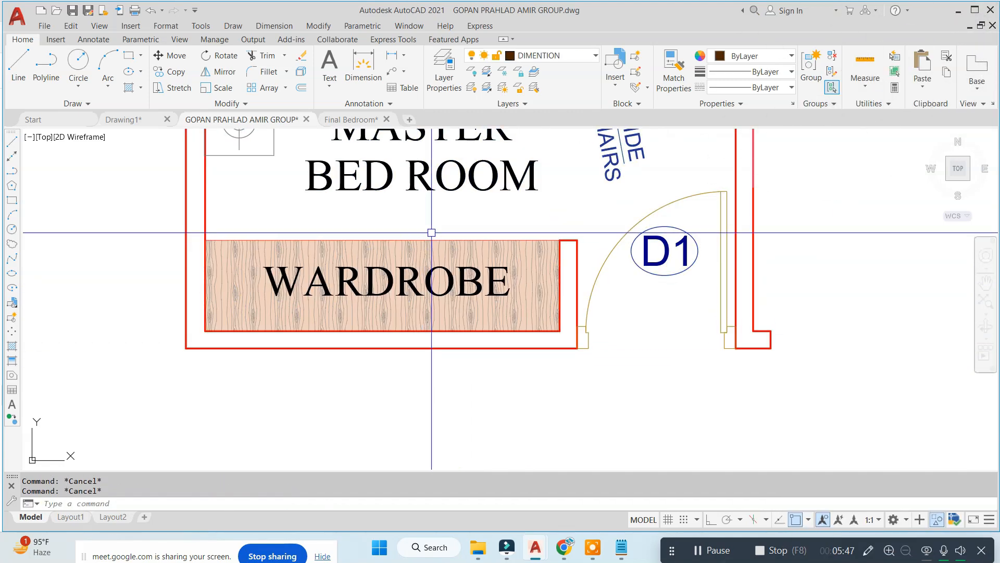
pyautogui.doubleClick(439, 263)
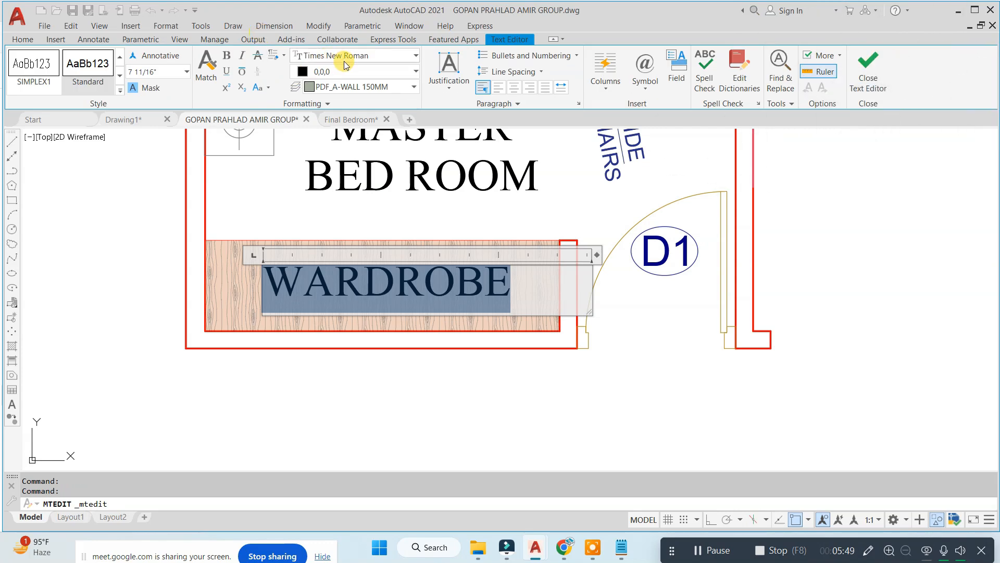
pyautogui.click(389, 89)
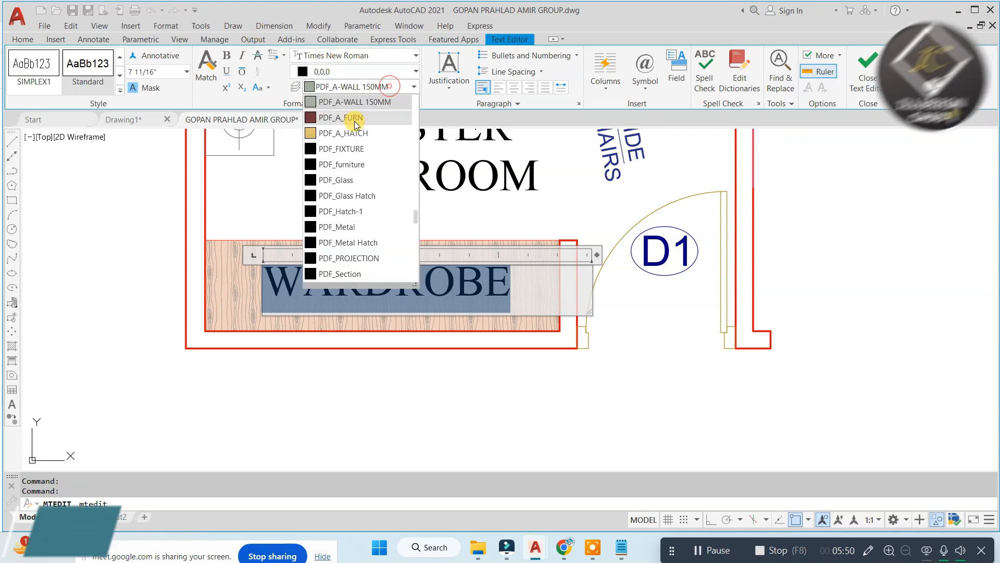
pyautogui.click(334, 147)
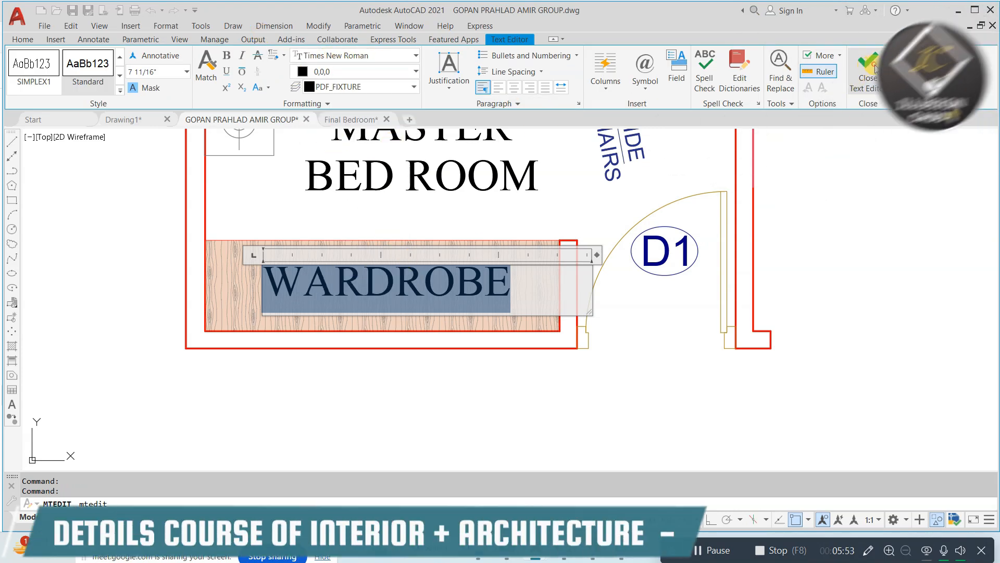
pyautogui.click(869, 70)
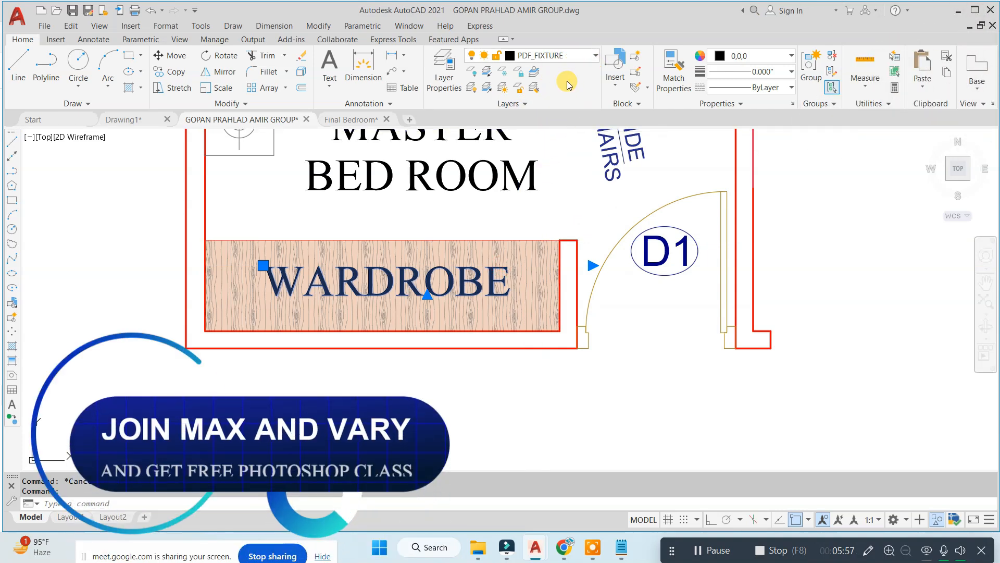
pyautogui.click(553, 55)
pyautogui.scroll(-5, 532, 286)
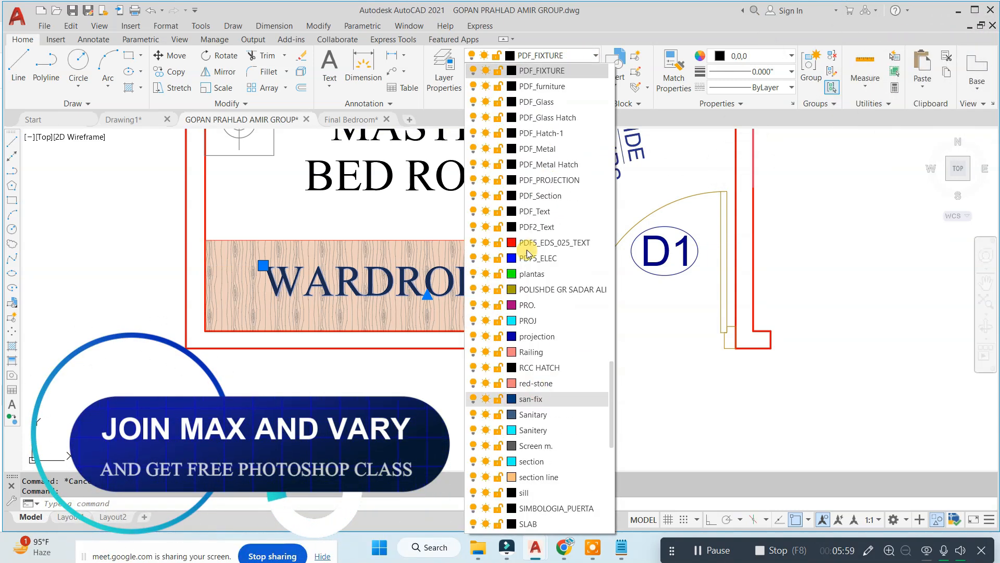
pyautogui.click(662, 345)
pyautogui.scroll(-1, 800, 394)
pyautogui.moveTo(800, 394)
pyautogui.mouseDown(button='middle')
pyautogui.moveTo(674, 358)
pyautogui.moveTo(597, 320)
pyautogui.mouseUp(button='middle')
pyautogui.scroll(-2, 597, 320)
pyautogui.press('Escape')
pyautogui.press('Escape')
pyautogui.scroll(4, 603, 205)
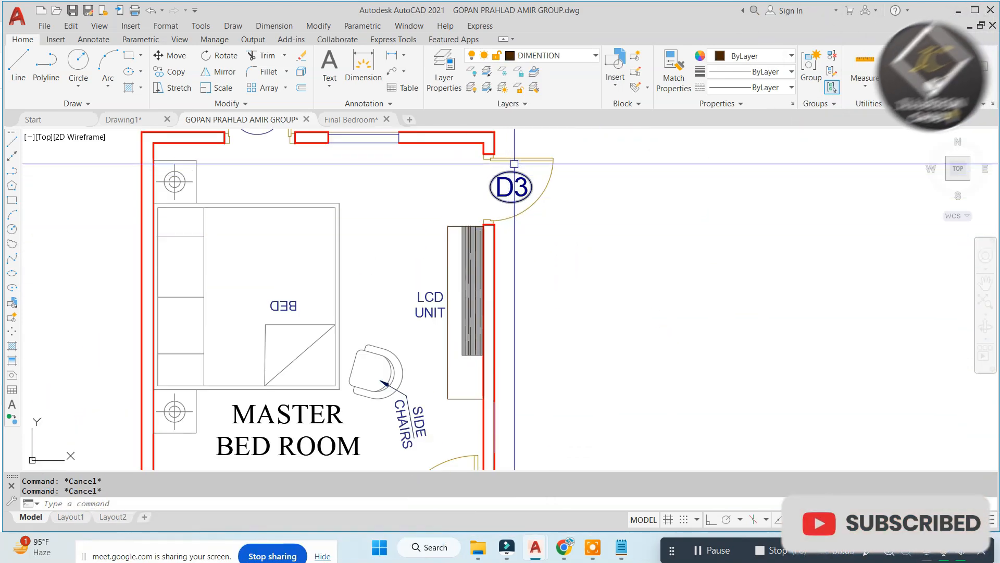
pyautogui.scroll(3, 450, 169)
pyautogui.scroll(-3, 465, 190)
pyautogui.moveTo(463, 189); pyautogui.dragTo(469, 203, button='middle')
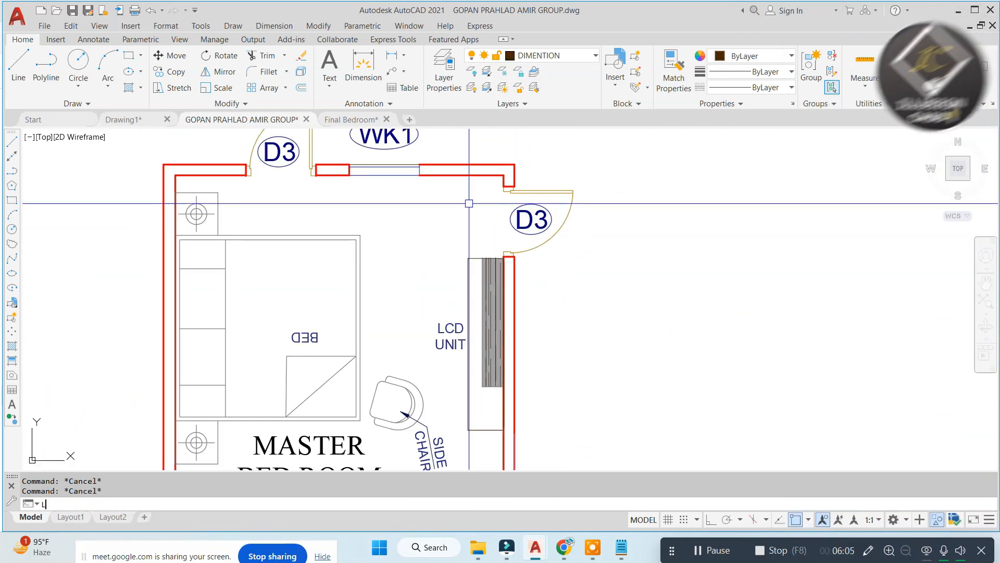
pyautogui.write('L')
pyautogui.press('Return')
pyautogui.scroll(-2, 458, 210)
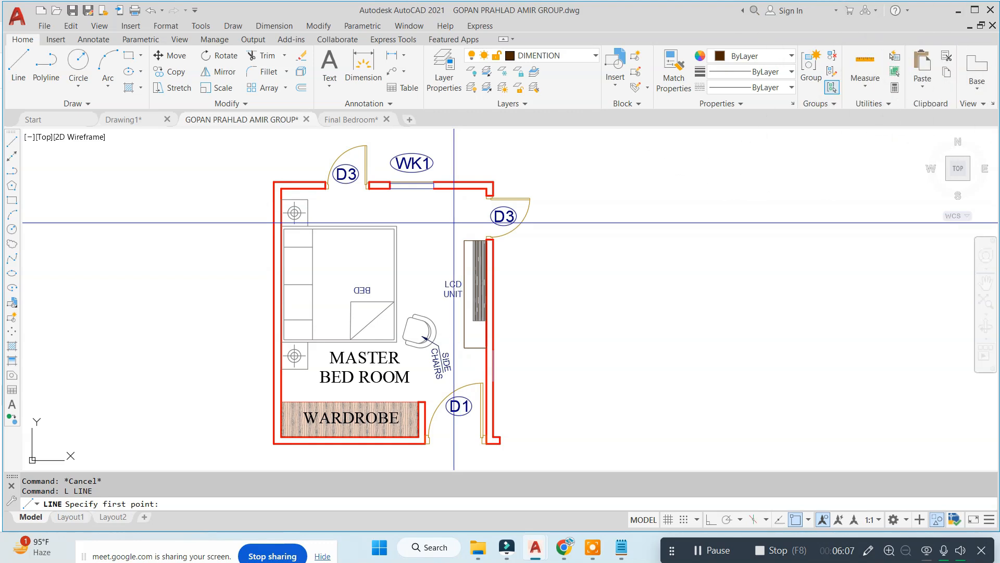
pyautogui.scroll(-4, 450, 223)
pyautogui.scroll(4, 448, 221)
pyautogui.press('Escape')
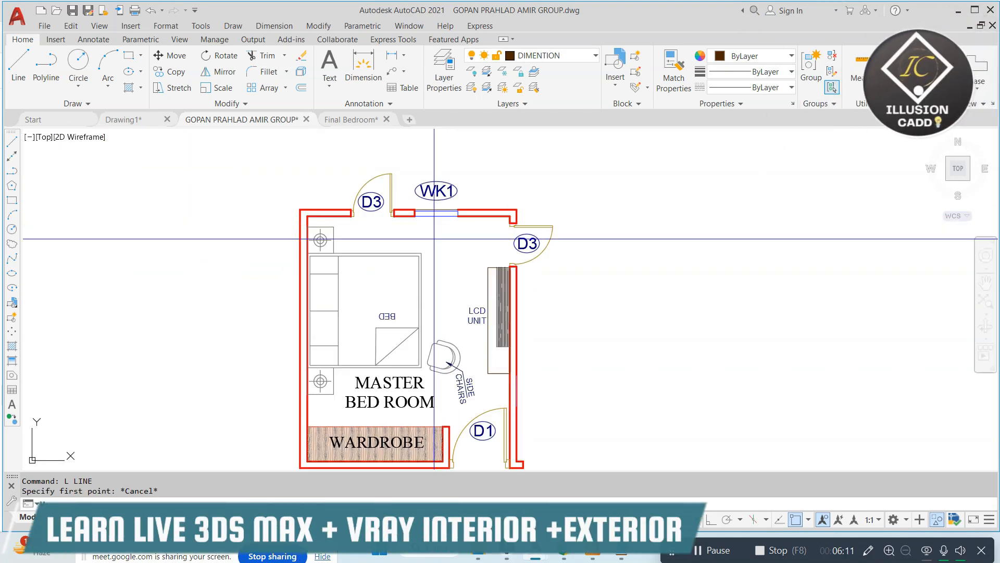
# - Hatch all wall segments of the master bedroom plan with the ANSI32 pattern
pyautogui.write('h')
pyautogui.press('Return')
pyautogui.scroll(2, 315, 218)
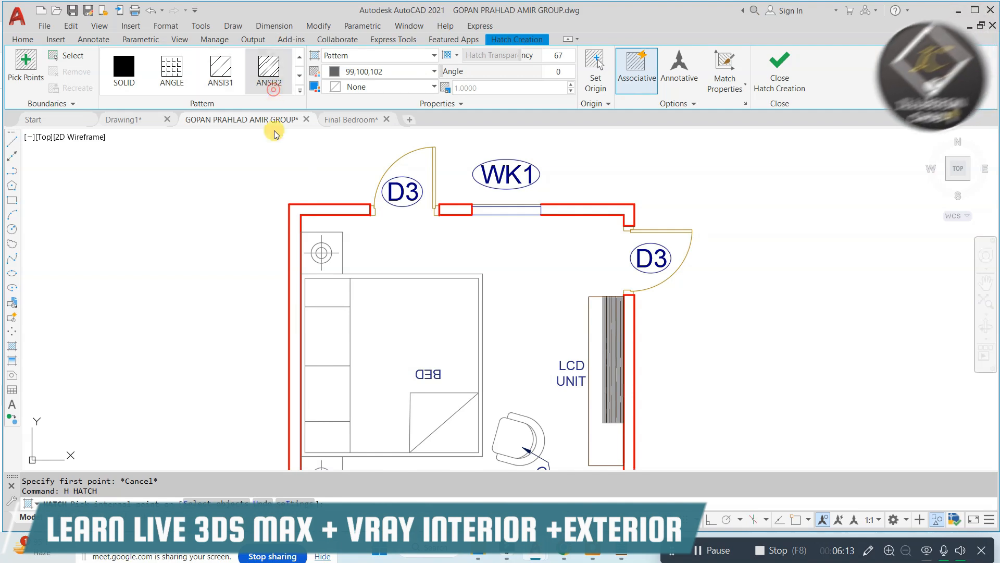
pyautogui.click(322, 209)
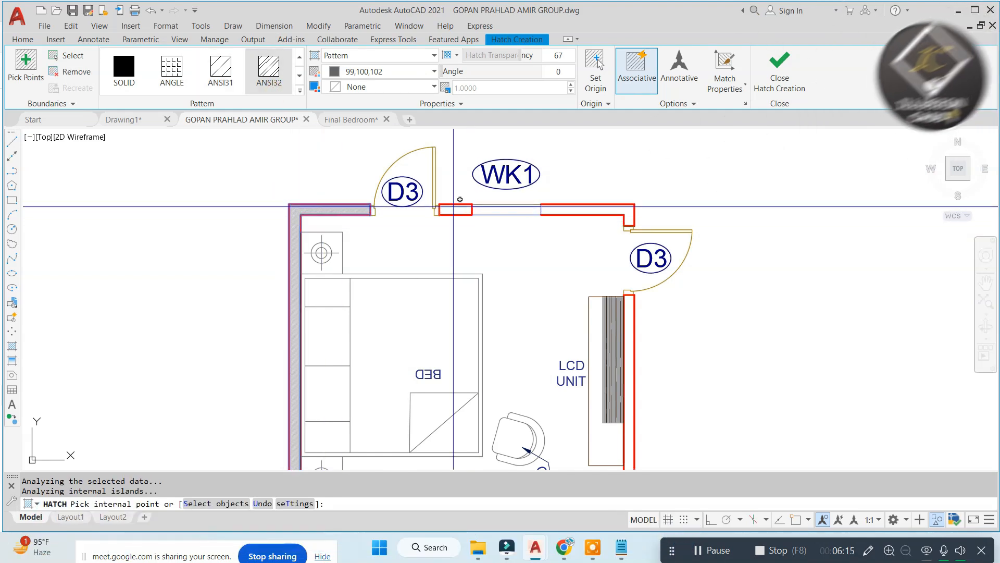
pyautogui.click(541, 208)
pyautogui.click(574, 275)
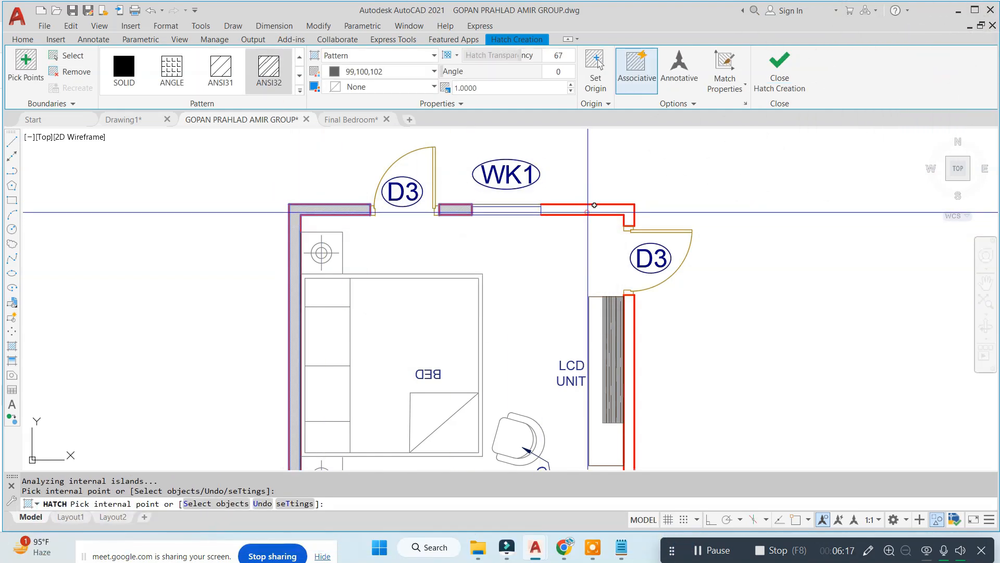
pyautogui.moveTo(593, 302)
pyautogui.mouseDown(button='middle')
pyautogui.moveTo(539, 225)
pyautogui.moveTo(542, 160)
pyautogui.mouseUp(button='middle')
pyautogui.scroll(-3, 585, 218)
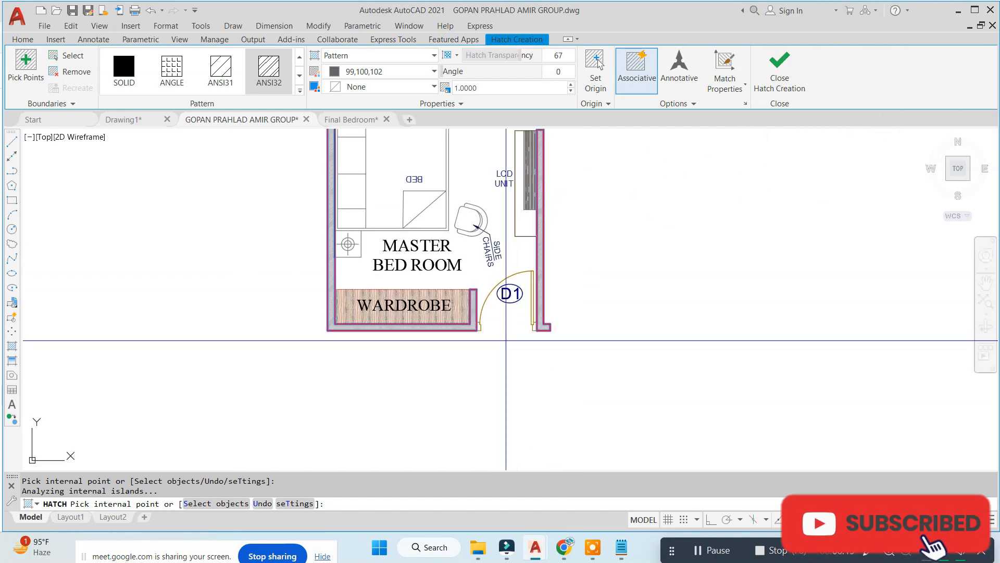
# - Set the wall hatch's pattern scale to 6
pyautogui.click(477, 89)
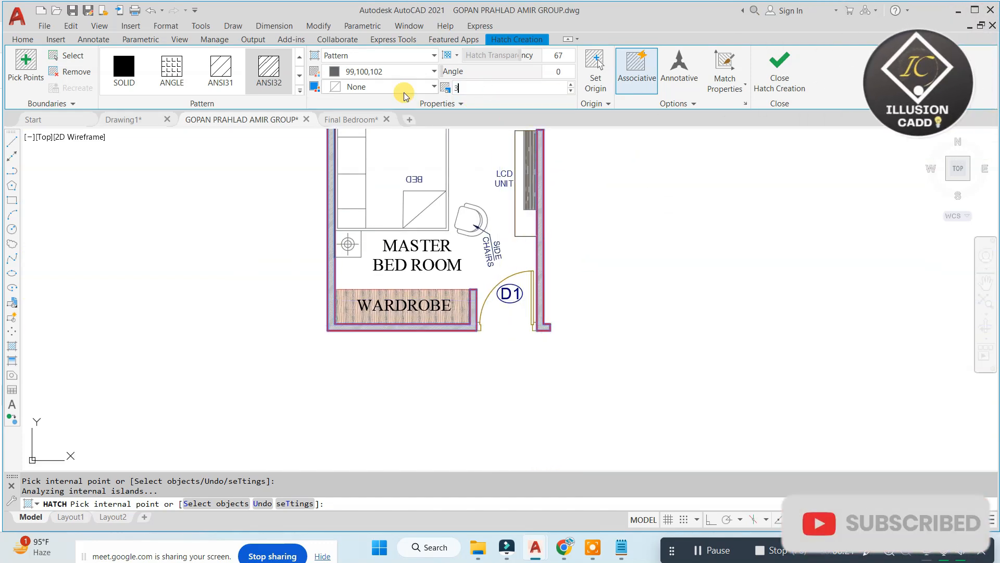
pyautogui.write('3')
pyautogui.press('Return')
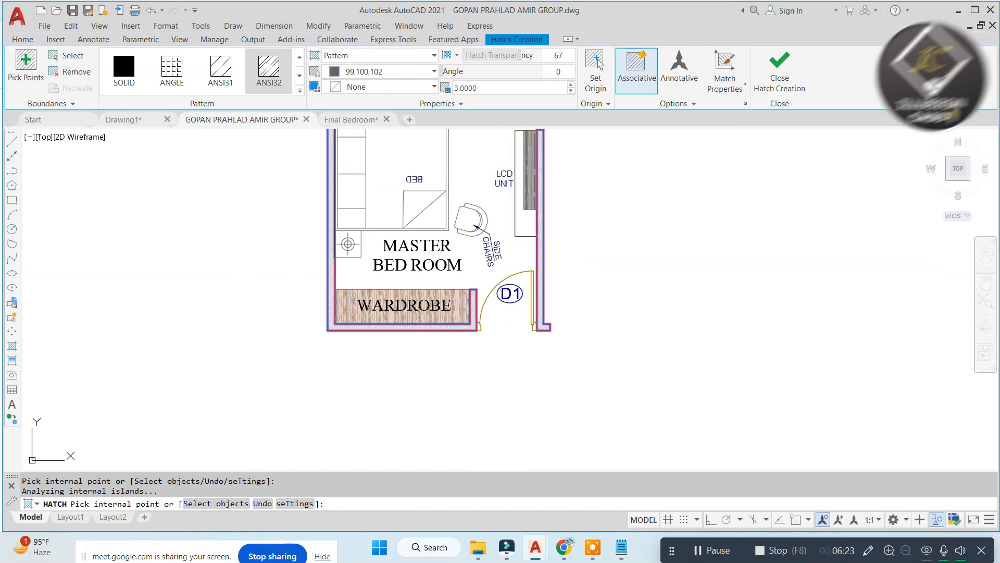
pyautogui.moveTo(417, 201); pyautogui.dragTo(413, 308, button='middle')
pyautogui.scroll(2, 413, 193)
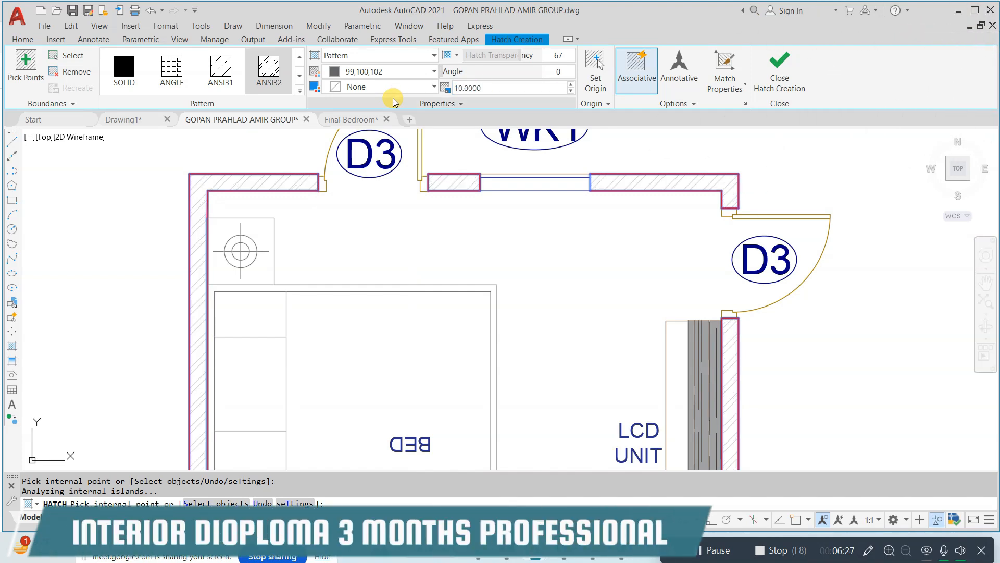
pyautogui.write('6')
pyautogui.press('Return')
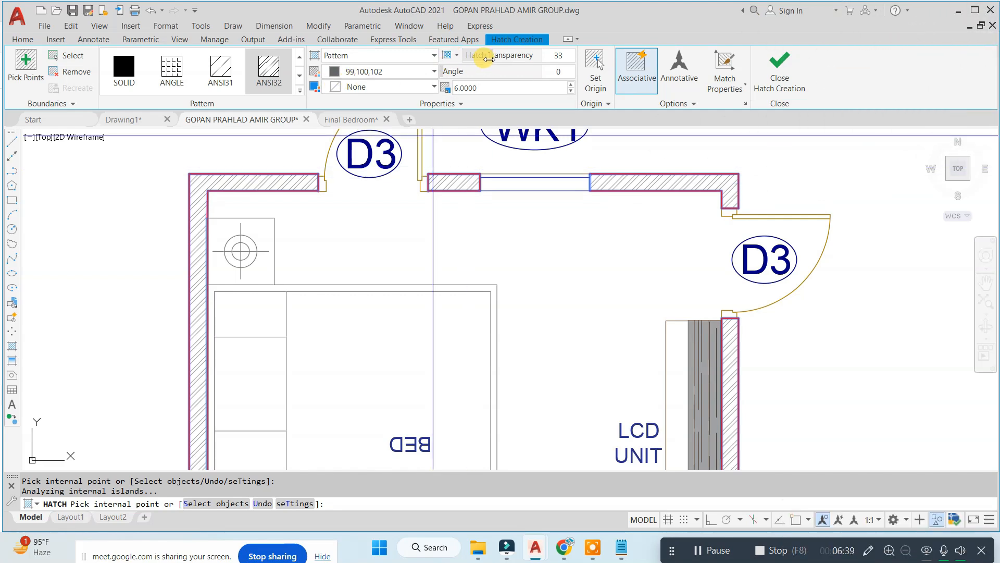
# - Set the wall hatch's transparency to 10 and its pattern scale to 4, and finish the hatch
pyautogui.moveTo(462, 51); pyautogui.dragTo(447, 47)
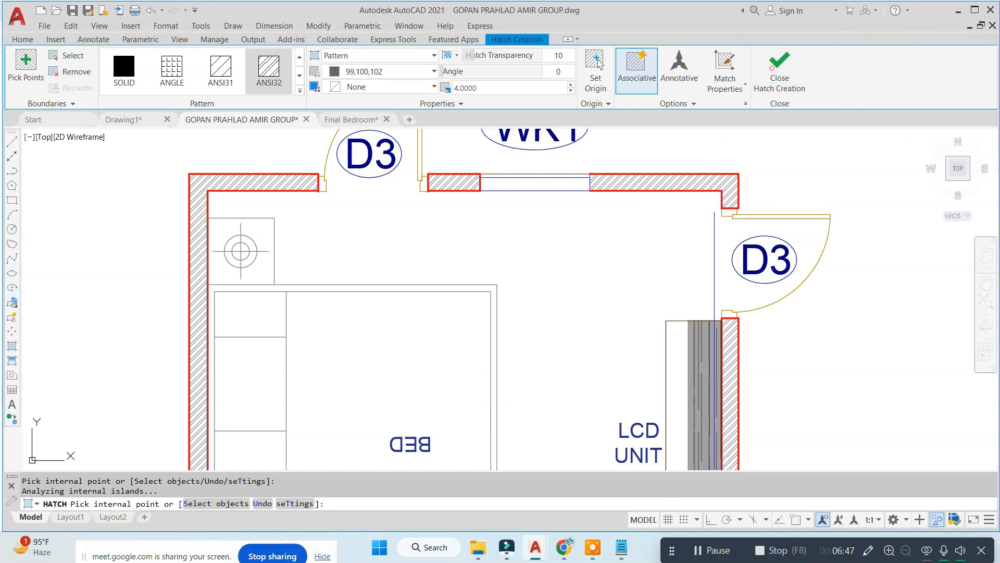
pyautogui.press('Return')
# - Copy the four-way A-B-C-D elevation marker from the reference floor plan to the empty space beside that plan
pyautogui.scroll(-6, 609, 210)
pyautogui.scroll(2, 438, 187)
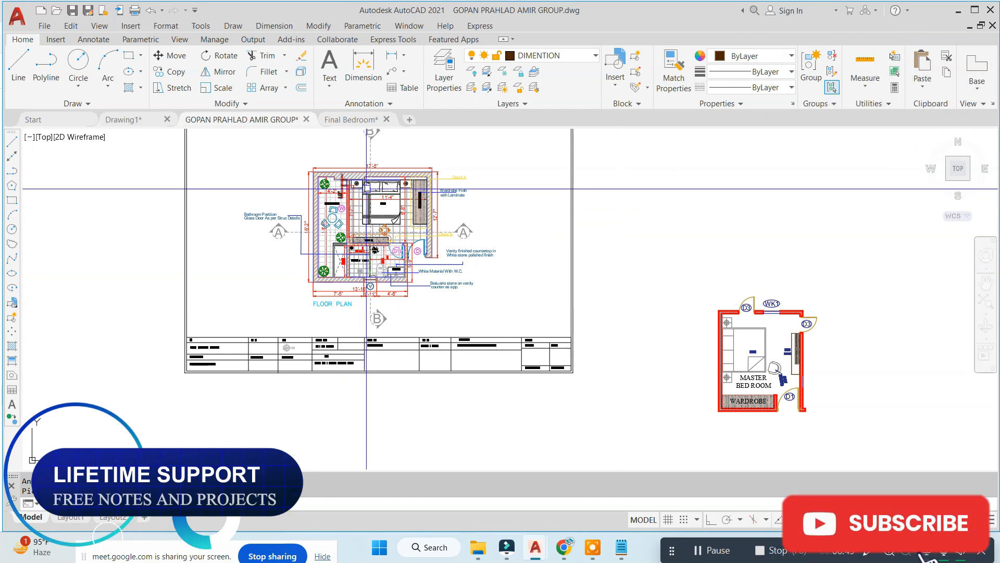
pyautogui.scroll(4, 427, 199)
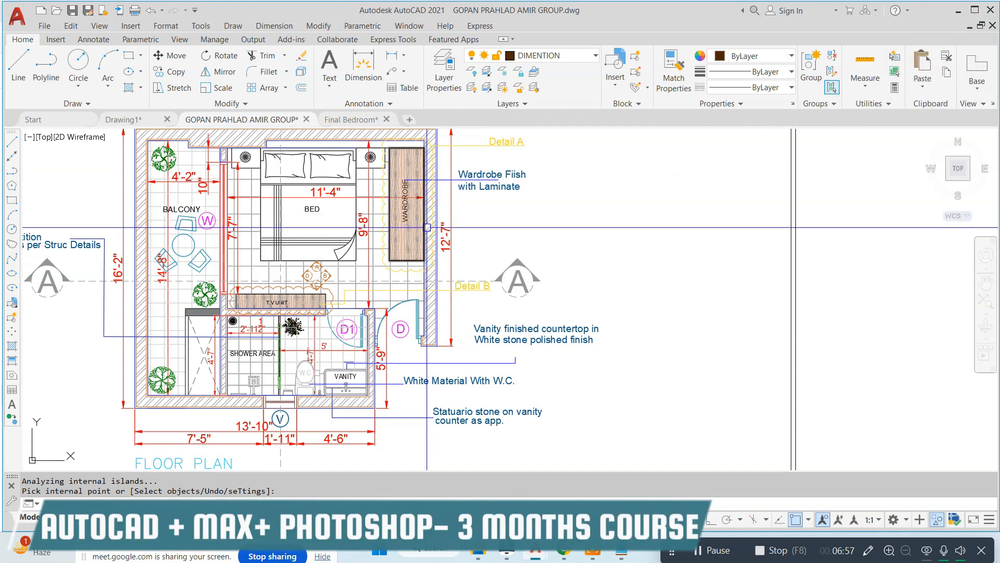
pyautogui.scroll(4, 182, 164)
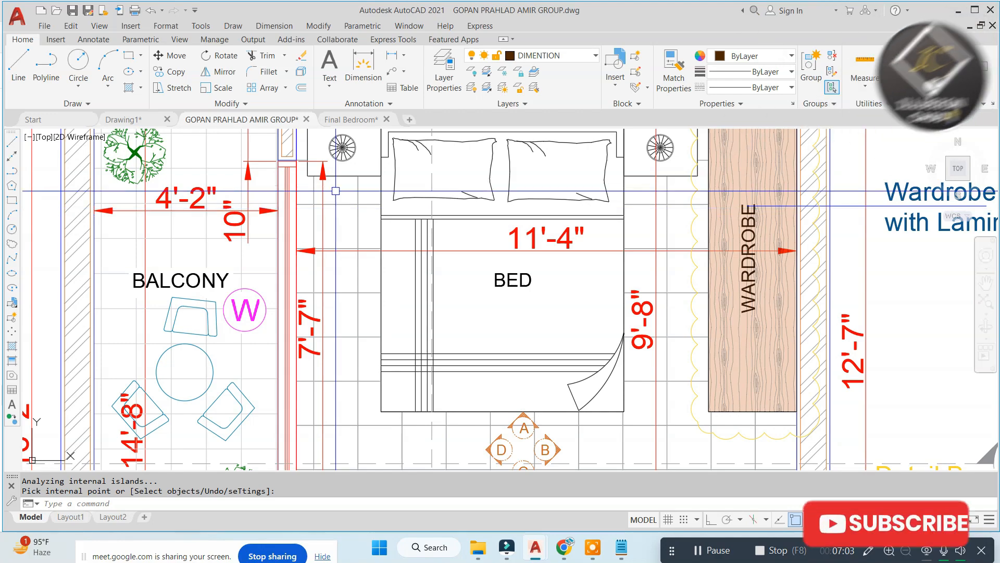
pyautogui.scroll(-7, 404, 231)
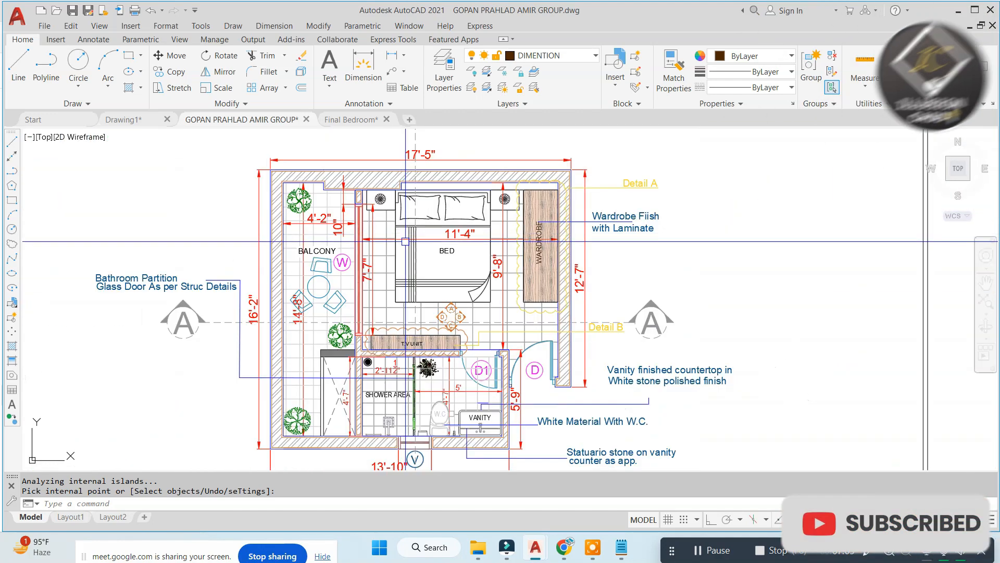
pyautogui.scroll(9, 444, 269)
pyautogui.click(322, 223)
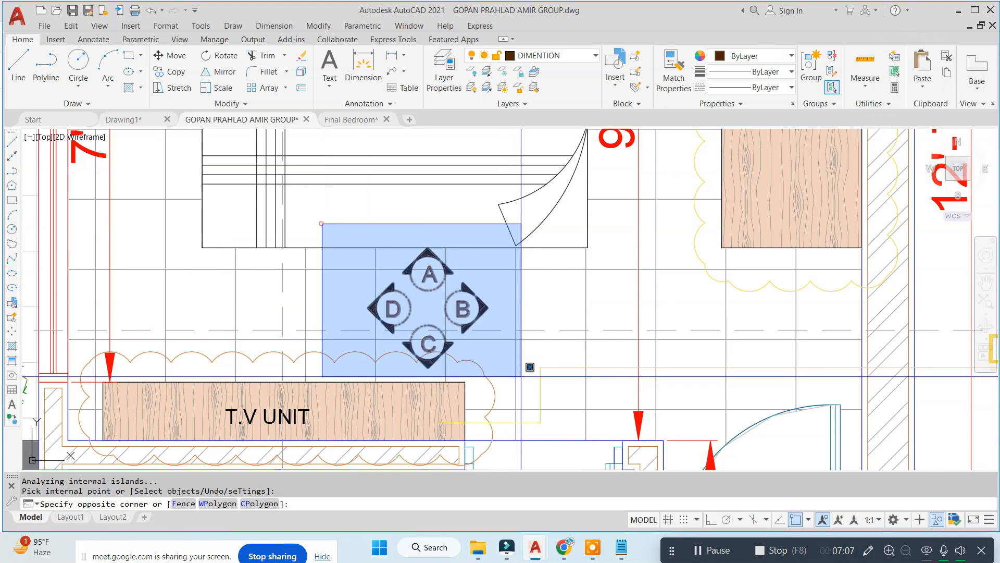
pyautogui.click(520, 371)
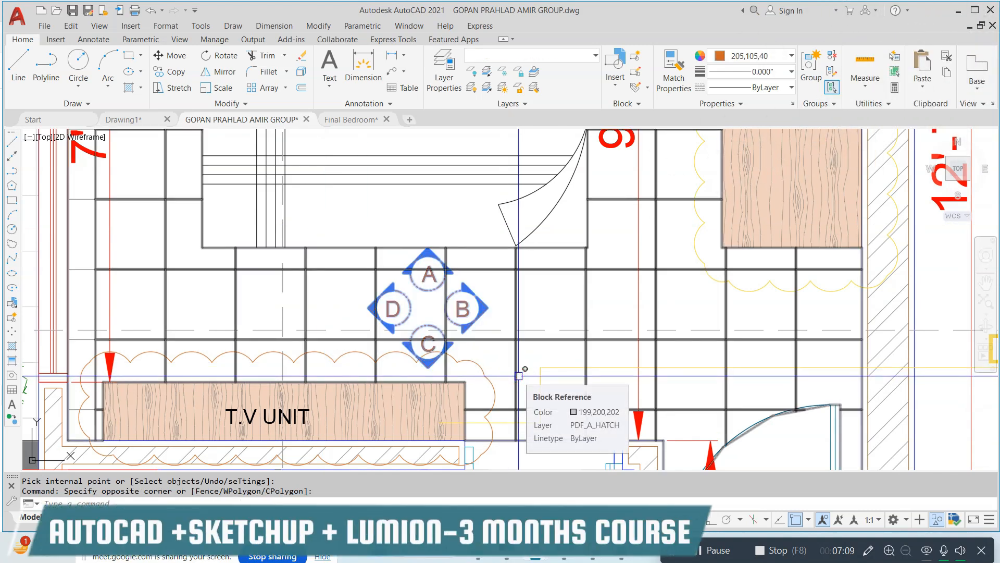
pyautogui.write('co')
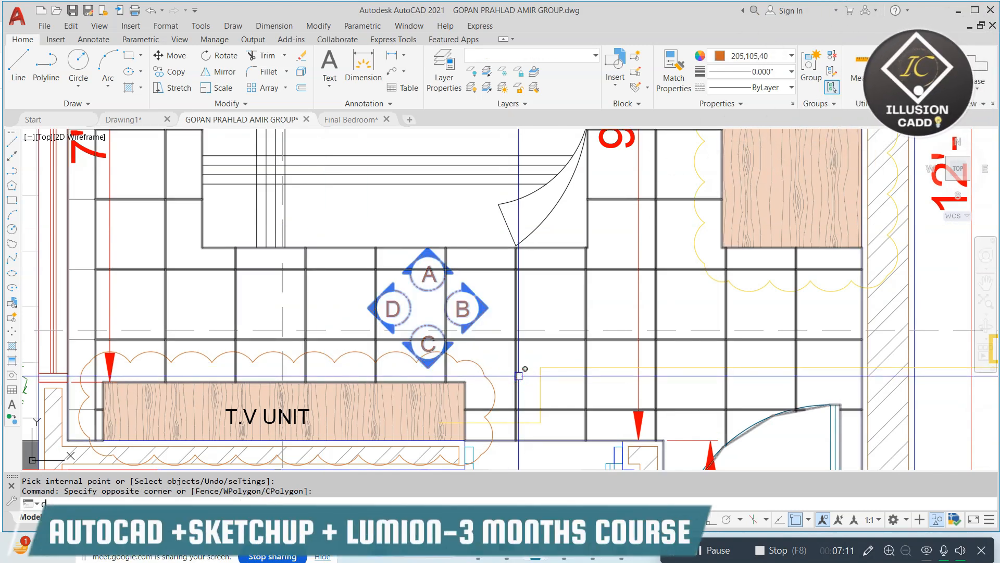
pyautogui.press('space')
pyautogui.click(428, 307)
pyautogui.scroll(-7, 336, 299)
pyautogui.moveTo(599, 295); pyautogui.dragTo(538, 296, button='middle')
pyautogui.click(602, 290)
pyautogui.scroll(5, 601, 289)
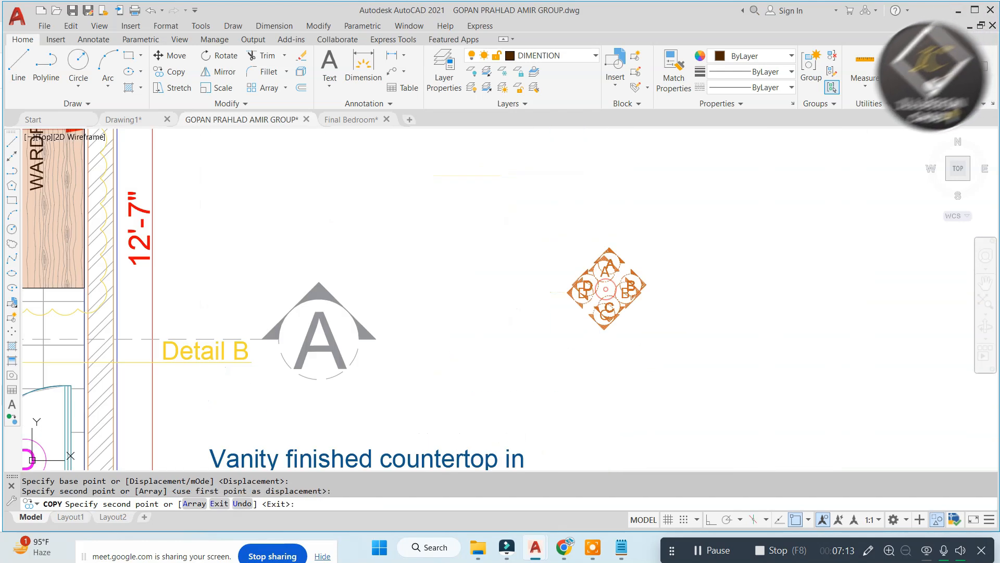
pyautogui.press('Escape')
# - Group all parts of the copied A-B-C-D elevation marker
pyautogui.click(670, 242)
pyautogui.click(545, 346)
pyautogui.click(810, 72)
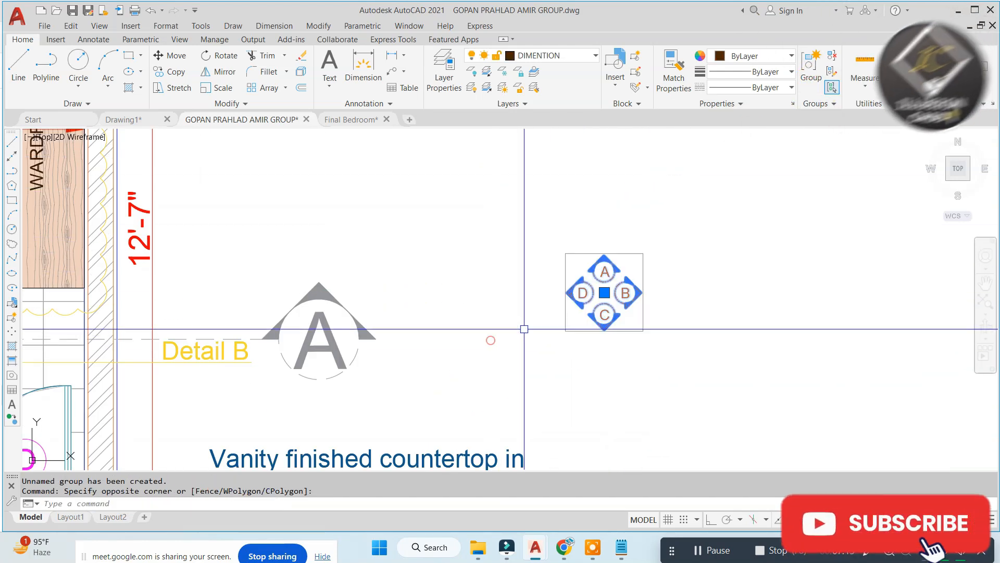
# - Move the grouped elevation marker into the master bedroom plan, between the bed and the LCD UNIT label
pyautogui.write('m')
pyautogui.press('space')
pyautogui.click(607, 284)
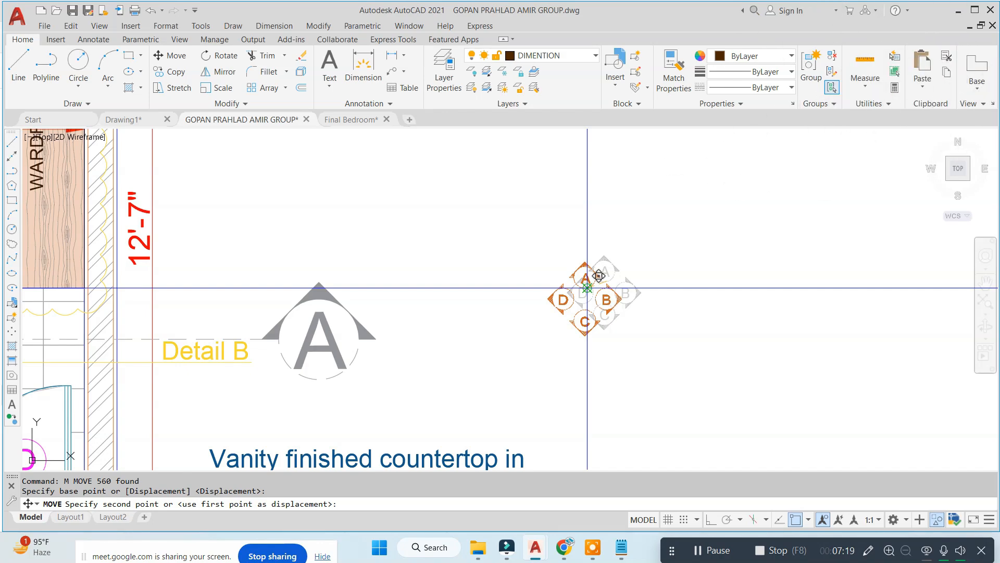
pyautogui.scroll(-6, 587, 288)
pyautogui.scroll(7, 619, 288)
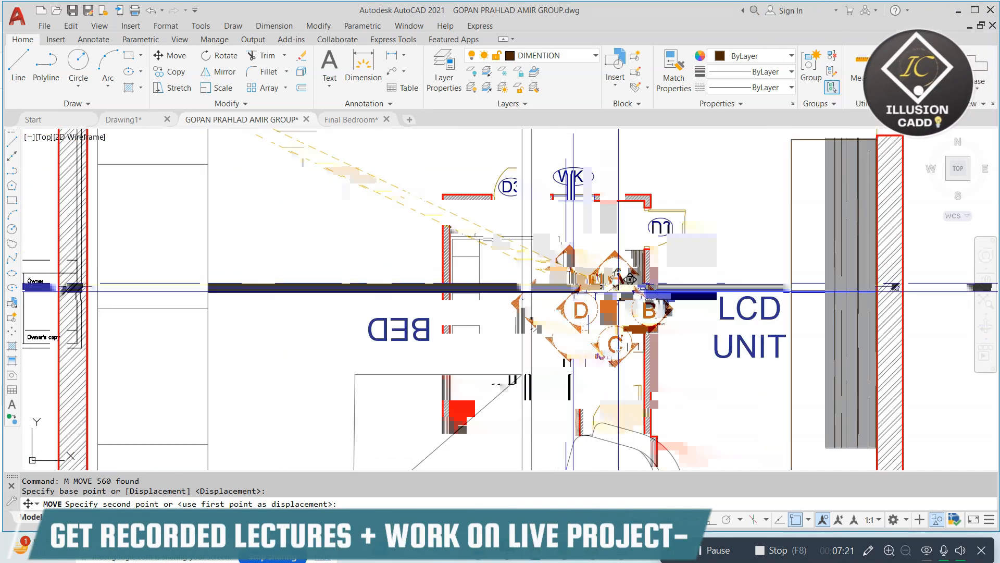
pyautogui.press('Escape')
# - Examine the reference floor plan for other annotations that the master bedroom plan still needs
pyautogui.scroll(-6, 574, 312)
pyautogui.scroll(4, 361, 466)
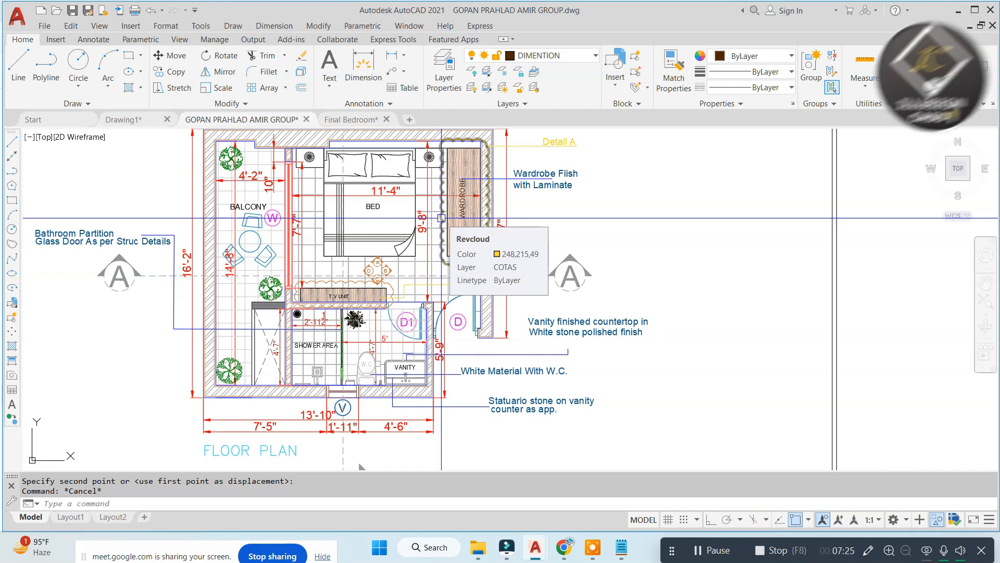
pyautogui.moveTo(475, 191); pyautogui.dragTo(485, 242, button='middle')
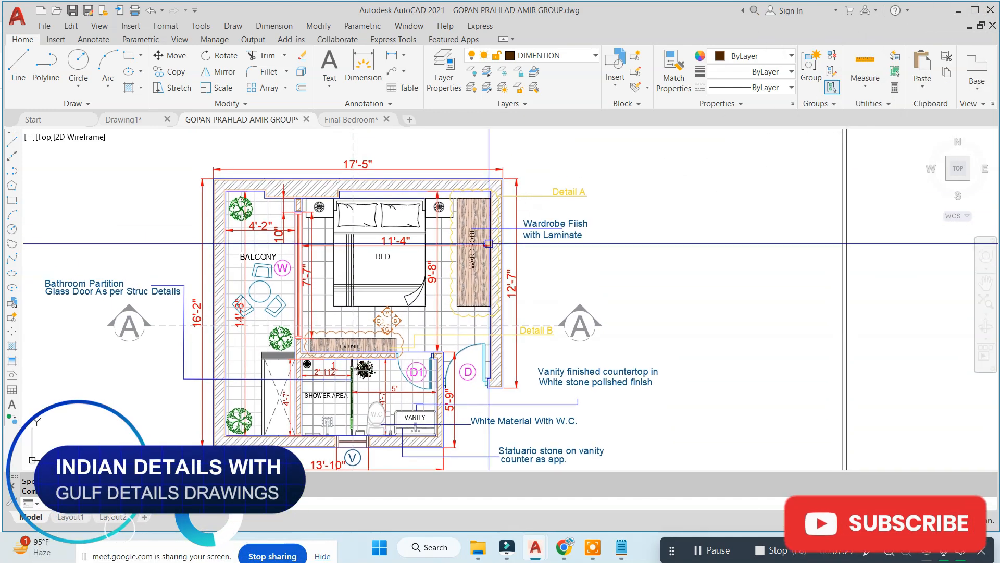
pyautogui.scroll(3, 462, 223)
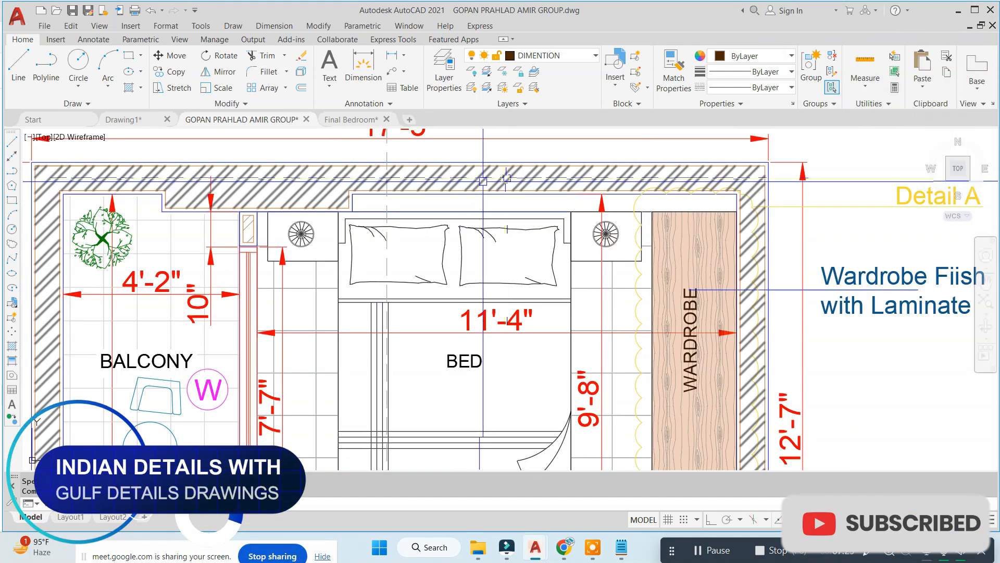
pyautogui.scroll(-1, 425, 317)
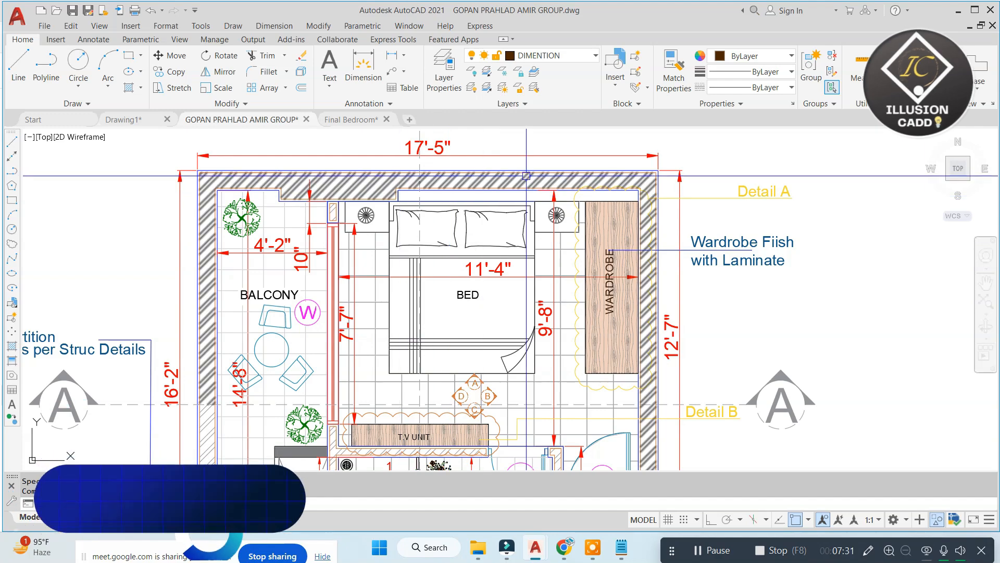
pyautogui.scroll(-2, 422, 227)
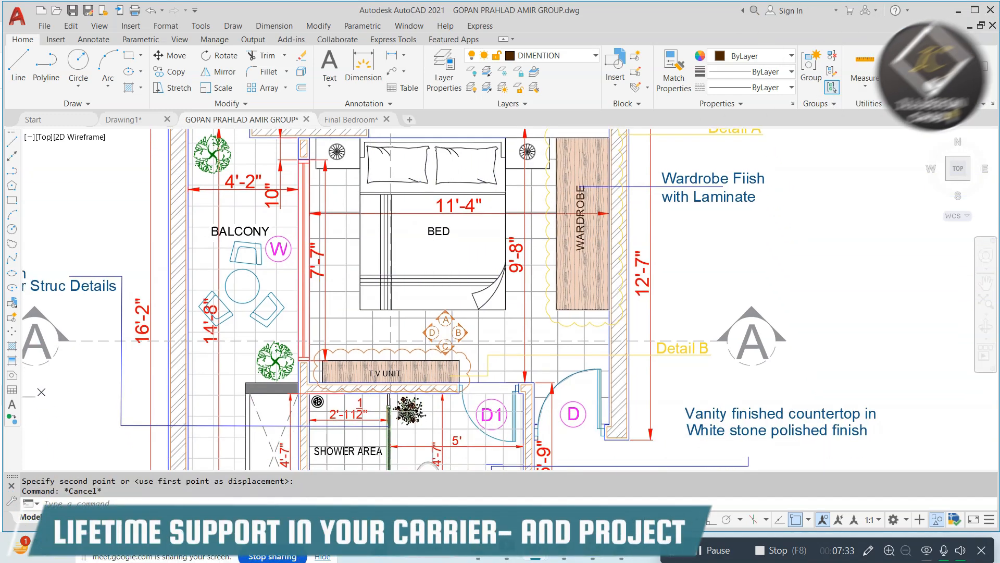
pyautogui.scroll(1, 638, 284)
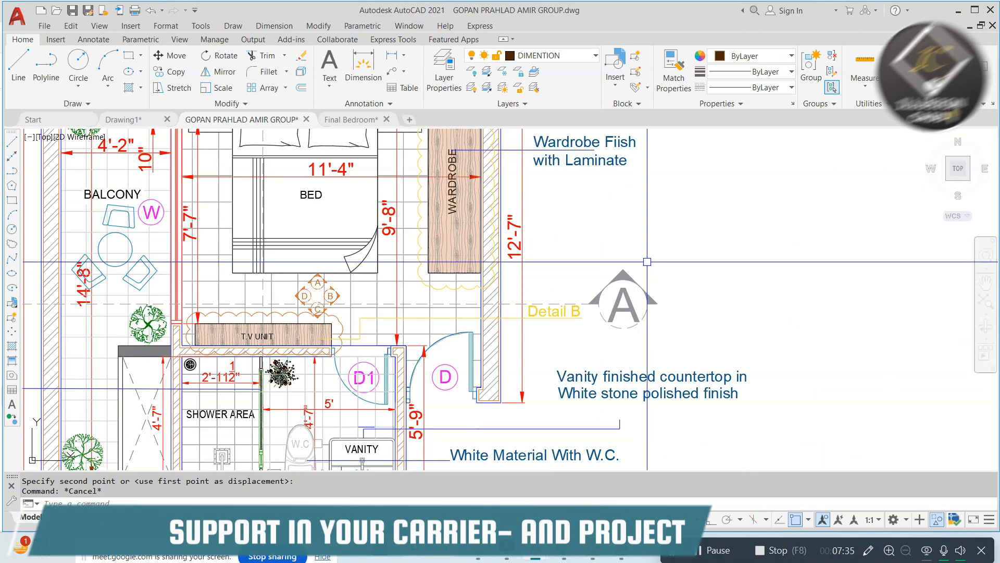
# - Copy the A-A and B-B section lines with their four markers from the reference plan to the empty space beside the master bedroom plan
pyautogui.click(652, 258)
pyautogui.click(593, 338)
pyautogui.scroll(3, 585, 286)
pyautogui.click(617, 330)
pyautogui.click(600, 367)
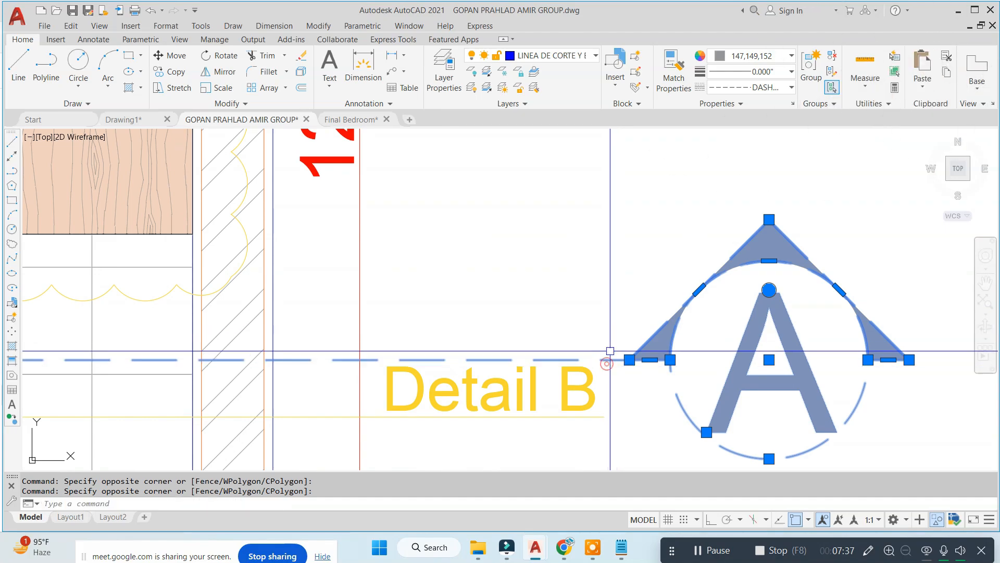
pyautogui.scroll(-4, 618, 309)
pyautogui.scroll(4, 207, 306)
pyautogui.click(254, 276)
pyautogui.scroll(-3, 273, 280)
pyautogui.click(156, 336)
pyautogui.moveTo(170, 325); pyautogui.dragTo(65, 459, button='middle')
pyautogui.scroll(1, 494, 161)
pyautogui.scroll(-1, 493, 161)
pyautogui.moveTo(493, 161); pyautogui.dragTo(474, 297, button='middle')
pyautogui.click(535, 140)
pyautogui.click(366, 236)
pyautogui.scroll(-2, 519, 194)
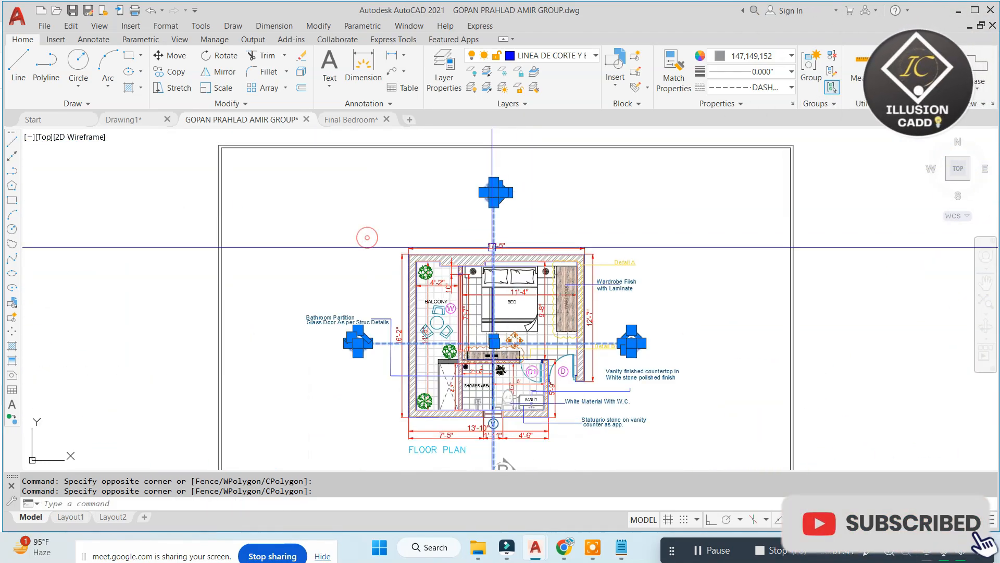
pyautogui.moveTo(493, 246); pyautogui.dragTo(487, 176, button='middle')
pyautogui.scroll(4, 512, 390)
pyautogui.click(542, 371)
pyautogui.scroll(-1, 526, 371)
pyautogui.moveTo(527, 370); pyautogui.dragTo(546, 223, button='middle')
pyautogui.click(397, 341)
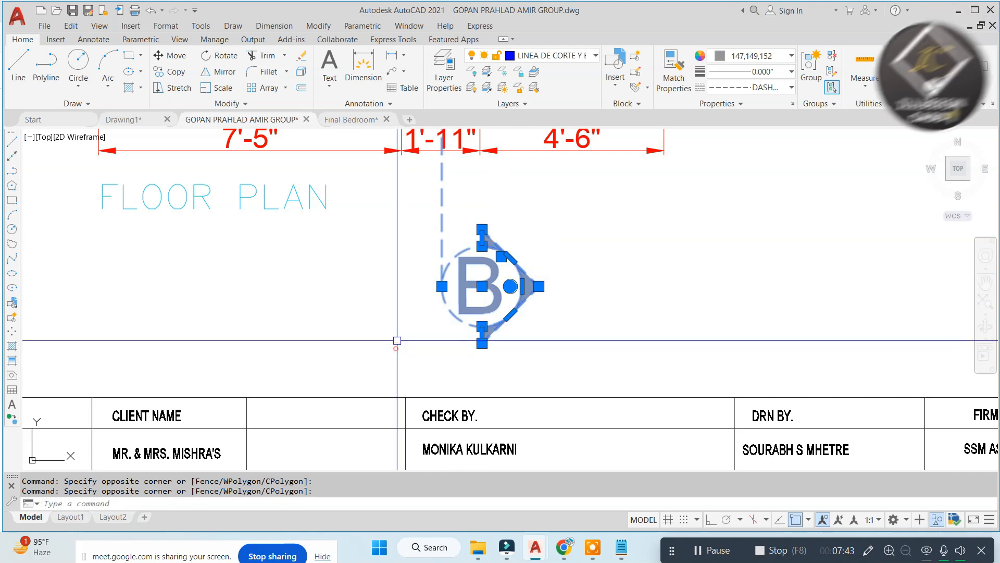
pyautogui.click(395, 282)
pyautogui.scroll(-5, 334, 288)
pyautogui.scroll(2, 704, 404)
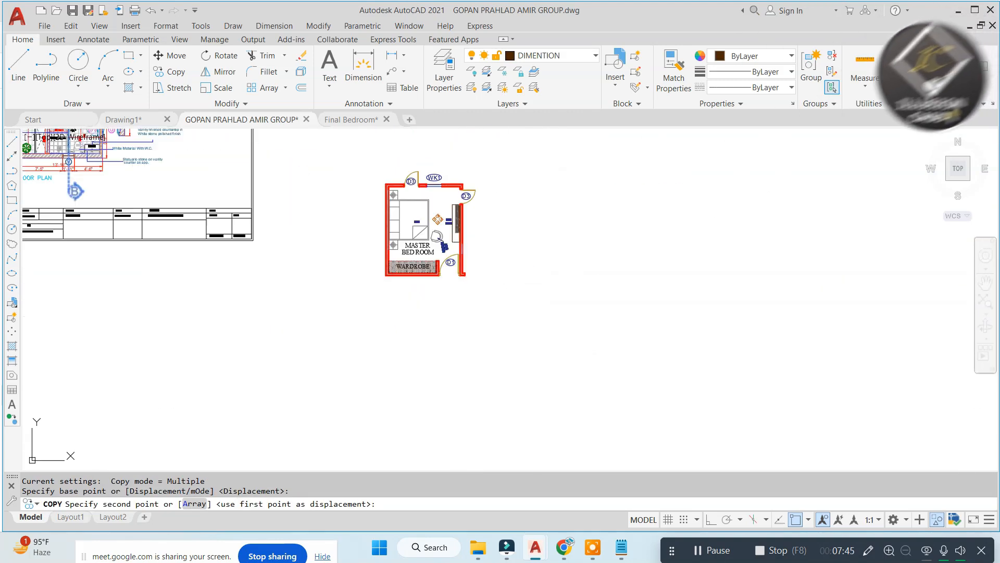
pyautogui.click(659, 337)
pyautogui.press('Escape')
# - Group the copied A-A and B-B section lines together with their markers
pyautogui.scroll(-1, 718, 196)
pyautogui.moveTo(718, 196); pyautogui.dragTo(622, 264, button='middle')
pyautogui.click(755, 130)
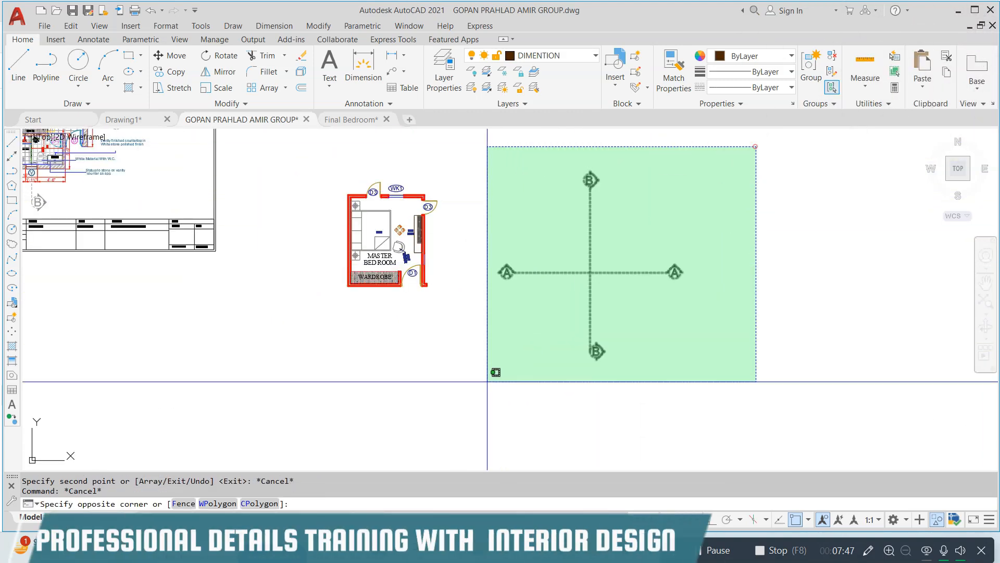
pyautogui.click(474, 395)
# - Scale the section line group down by eye about the crossing of its lines, closer to the bedroom plan's size
pyautogui.click(633, 234)
pyautogui.click(553, 290)
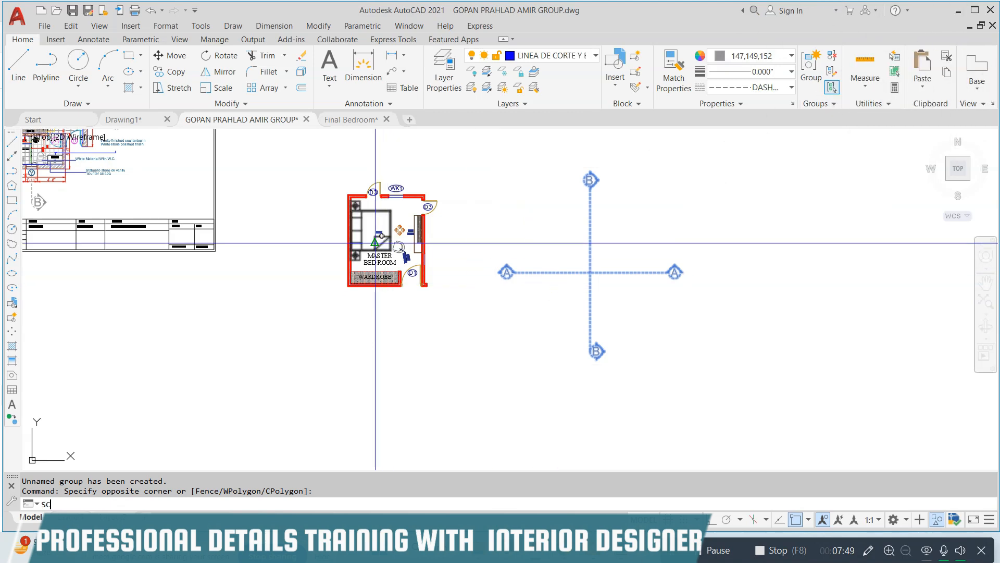
pyautogui.press('Return')
pyautogui.click(589, 269)
pyautogui.click(531, 271)
# - Move the section line group onto the master bedroom plan so that its lines cross over the foot of the bed
pyautogui.click(692, 189)
pyautogui.click(554, 290)
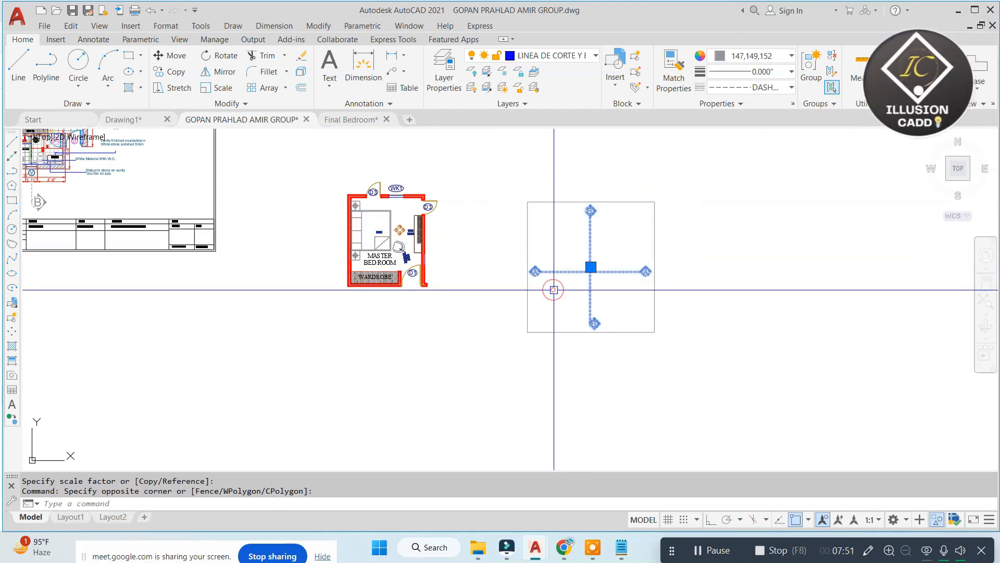
pyautogui.click(591, 270)
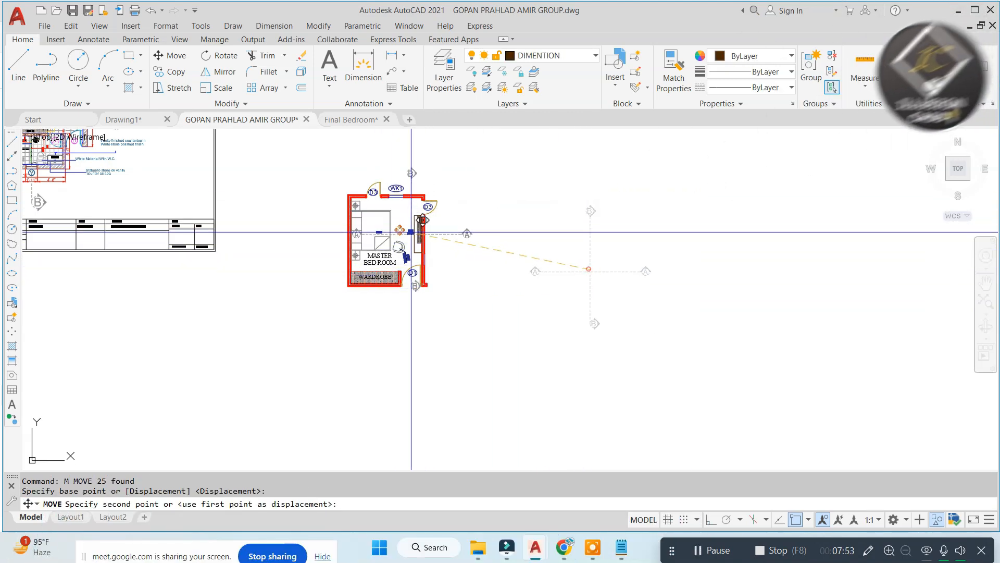
pyautogui.scroll(4, 385, 239)
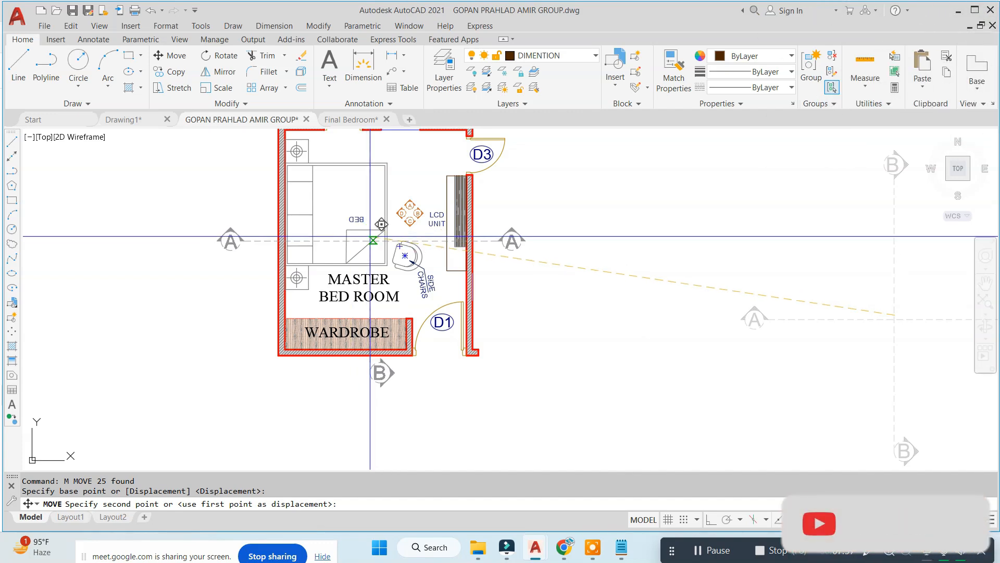
pyautogui.click(368, 252)
# - Enlarge the section line group slightly about its crossing so the markers sit farther outside the bedroom walls
pyautogui.scroll(-2, 412, 251)
pyautogui.scroll(2, 472, 274)
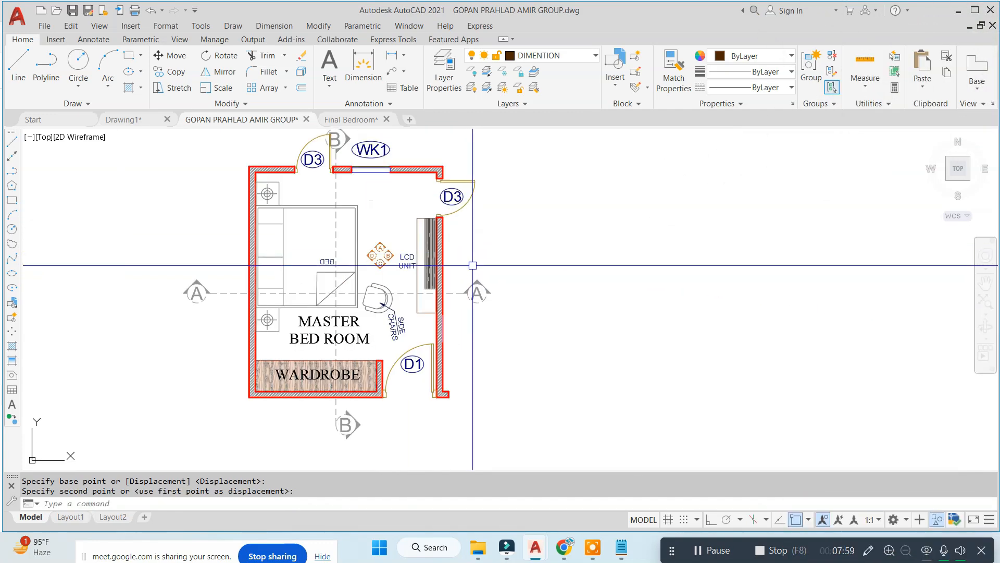
pyautogui.click(477, 280)
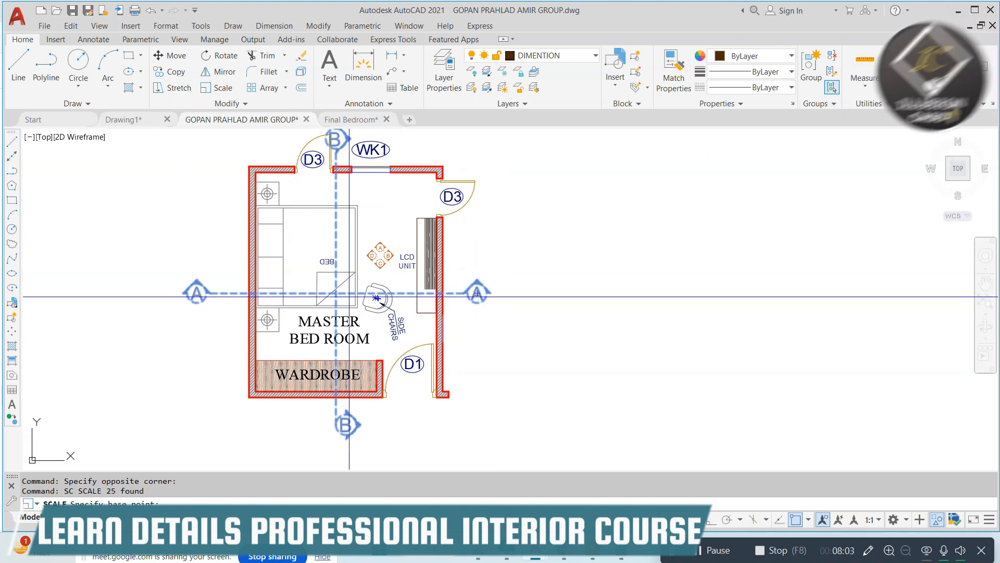
pyautogui.click(338, 294)
pyautogui.click(509, 312)
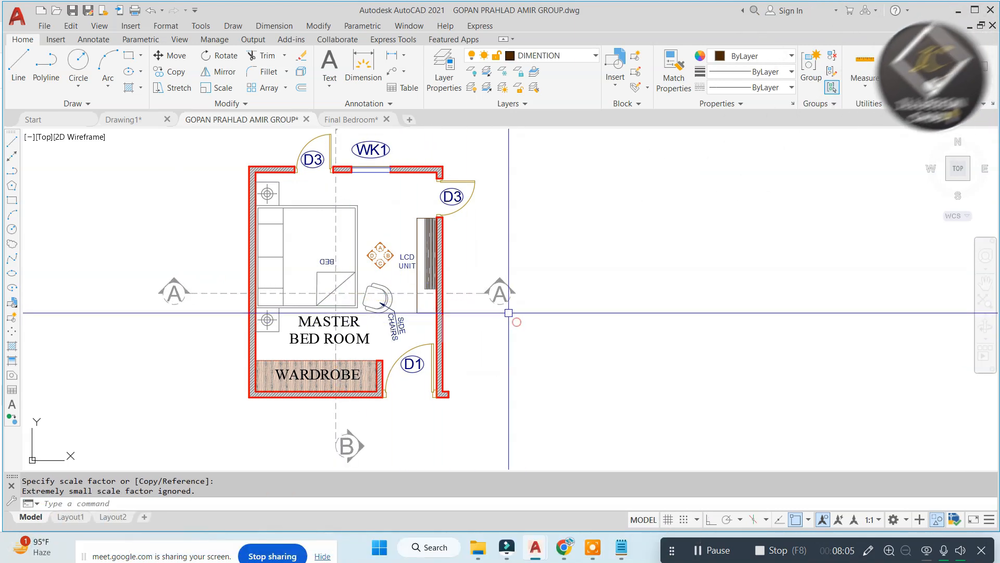
# - Shift the section line group slightly up and to the right to balance its markers around the bedroom plan
pyautogui.click(500, 291)
pyautogui.rightClick(495, 228)
pyautogui.click(508, 324)
pyautogui.click(396, 281)
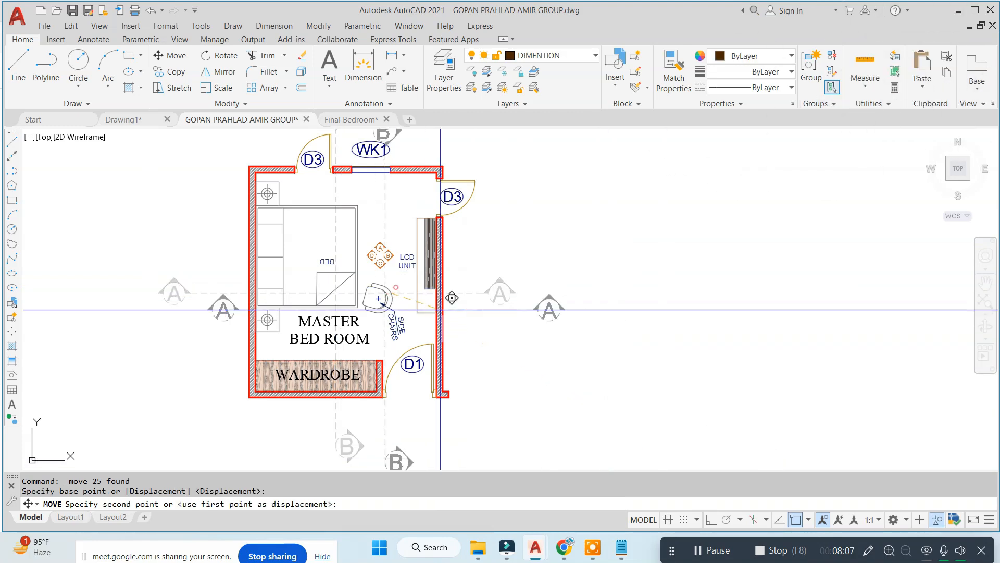
pyautogui.click(410, 270)
pyautogui.scroll(-2, 413, 296)
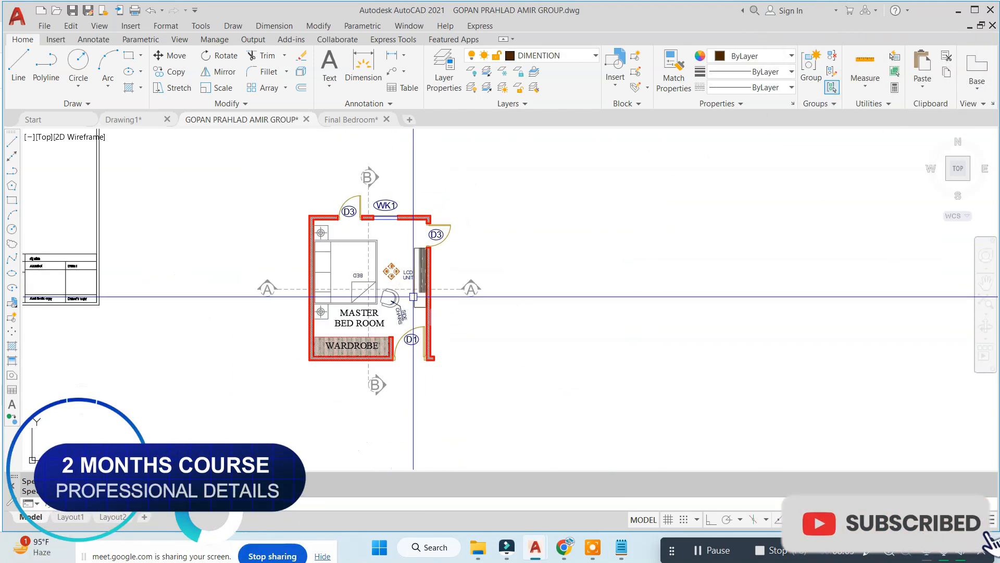
pyautogui.moveTo(458, 265); pyautogui.dragTo(479, 268, button='middle')
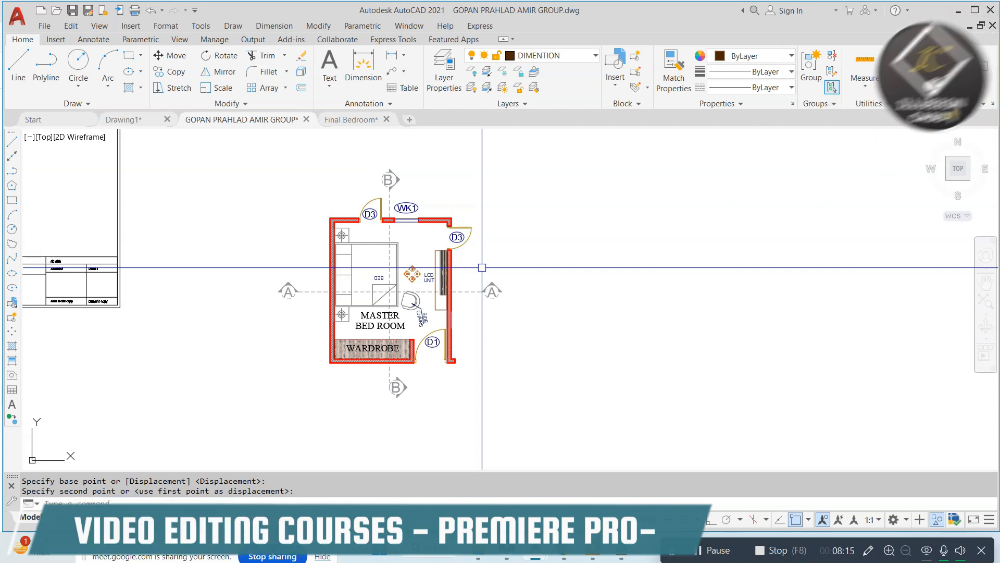
pyautogui.scroll(2, 513, 271)
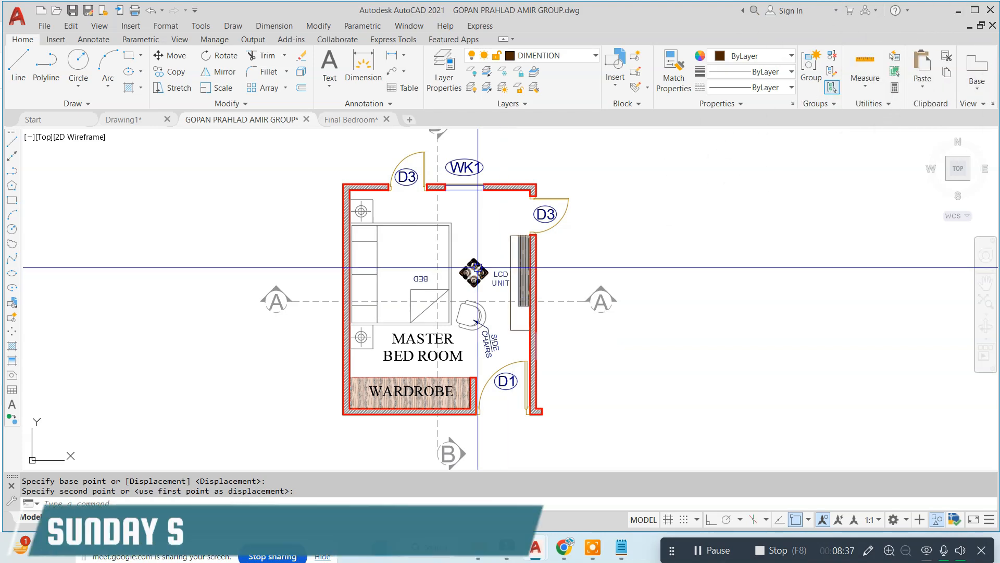
pyautogui.scroll(-3, 489, 264)
pyautogui.scroll(2, 264, 180)
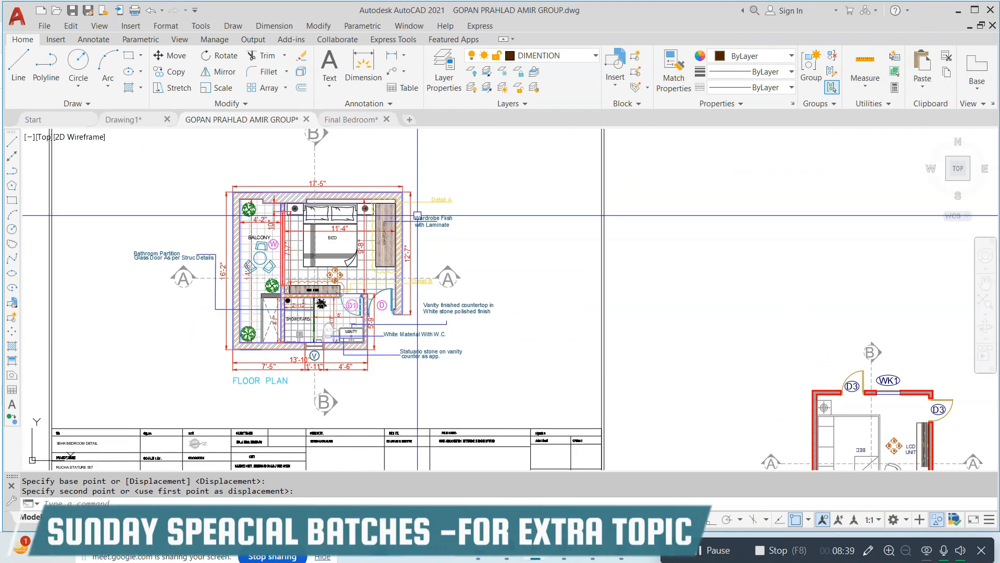
# - Copy the "Wardrobe Fiish with Laminate" note and its leader line from the reference plan to below the master bedroom's wardrobe
pyautogui.press('Escape')
pyautogui.scroll(3, 293, 186)
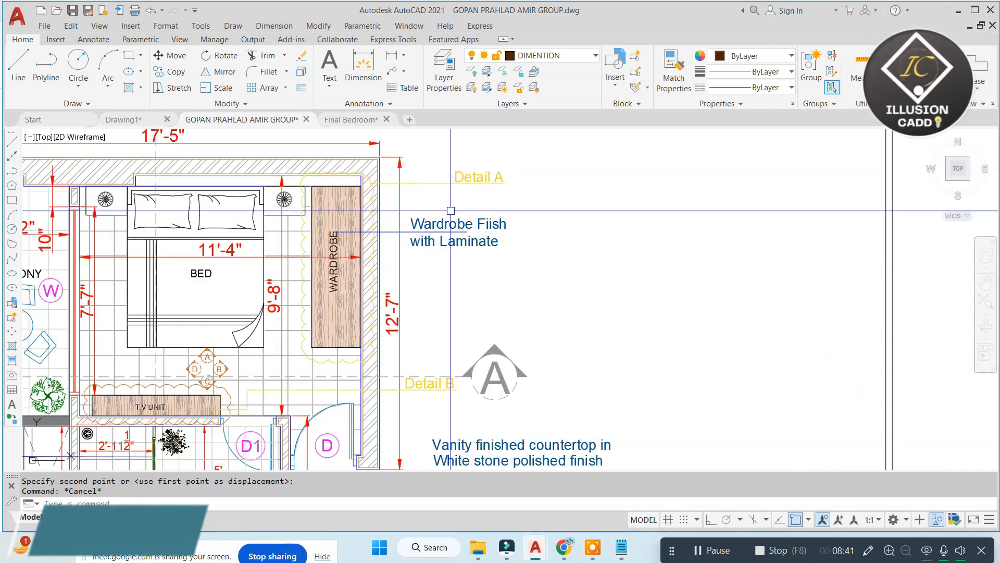
pyautogui.scroll(2, 448, 208)
pyautogui.click(502, 224)
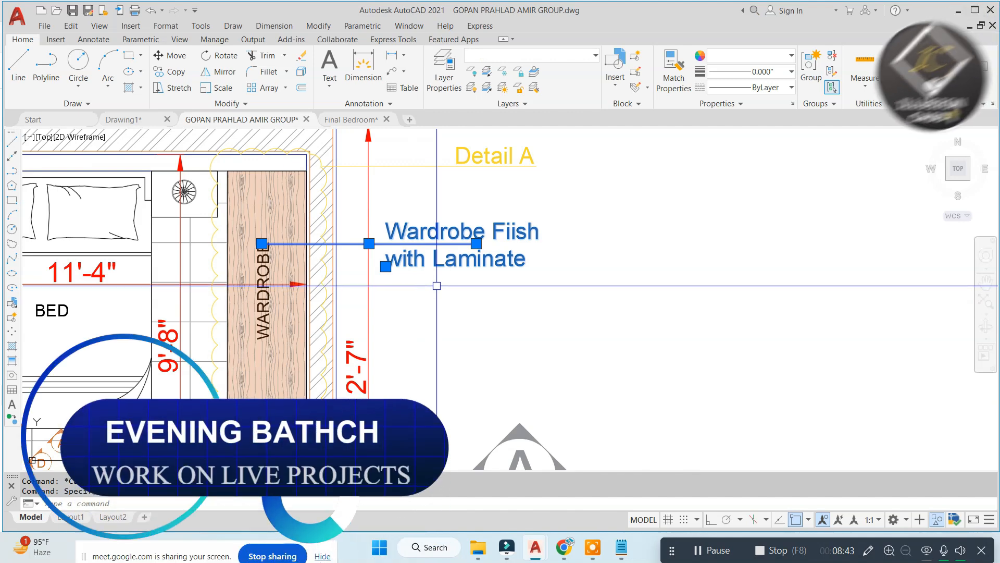
pyautogui.press('Escape')
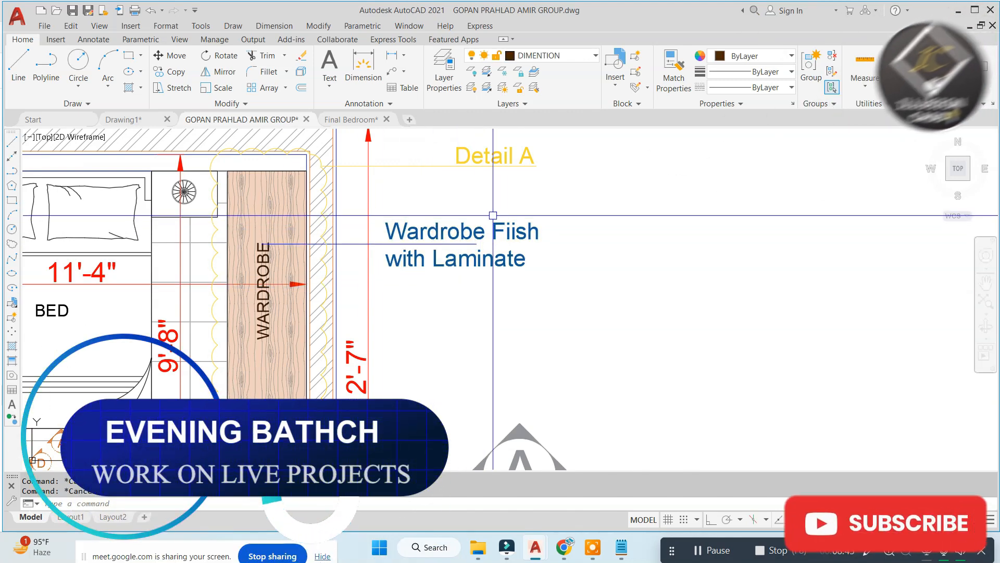
pyautogui.click(575, 217)
pyautogui.click(413, 285)
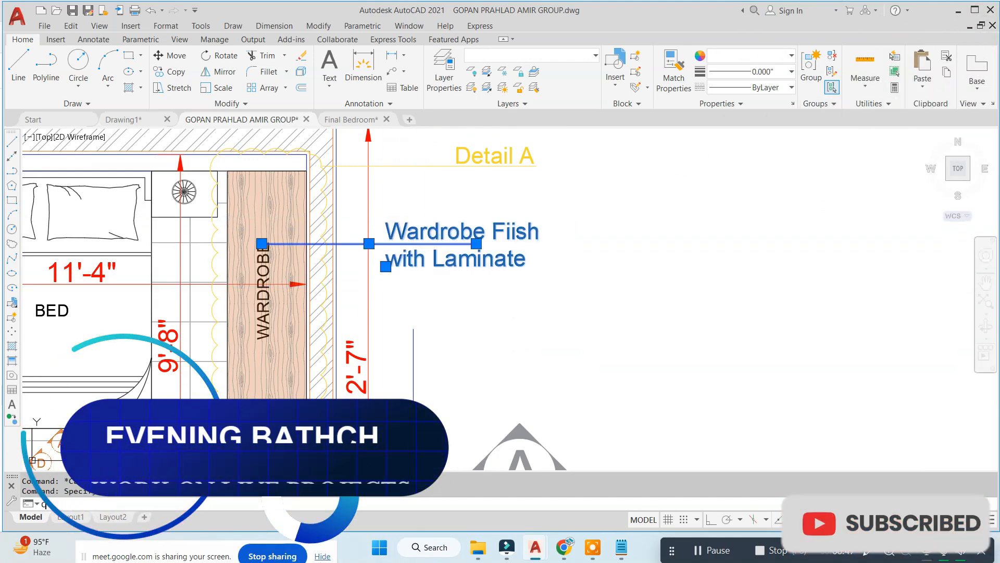
pyautogui.write('CIO')
pyautogui.press('Return')
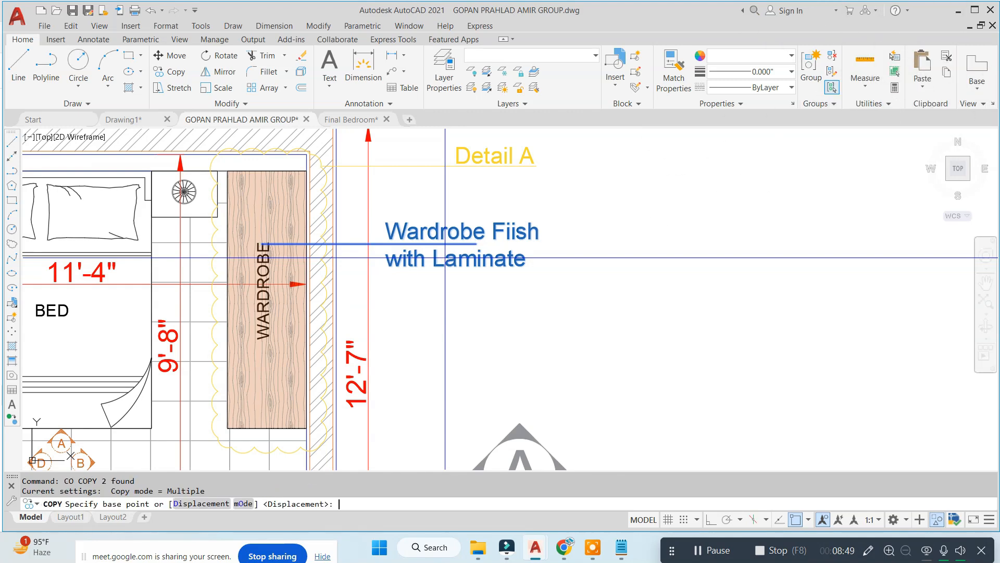
pyautogui.click(286, 243)
pyautogui.scroll(-5, 229, 281)
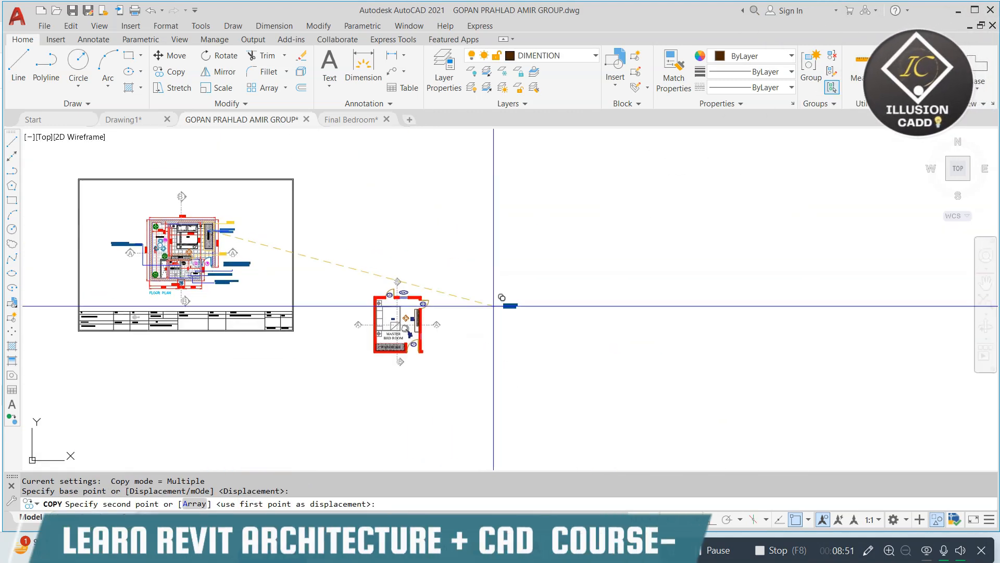
pyautogui.scroll(2, 454, 358)
pyautogui.scroll(4, 333, 396)
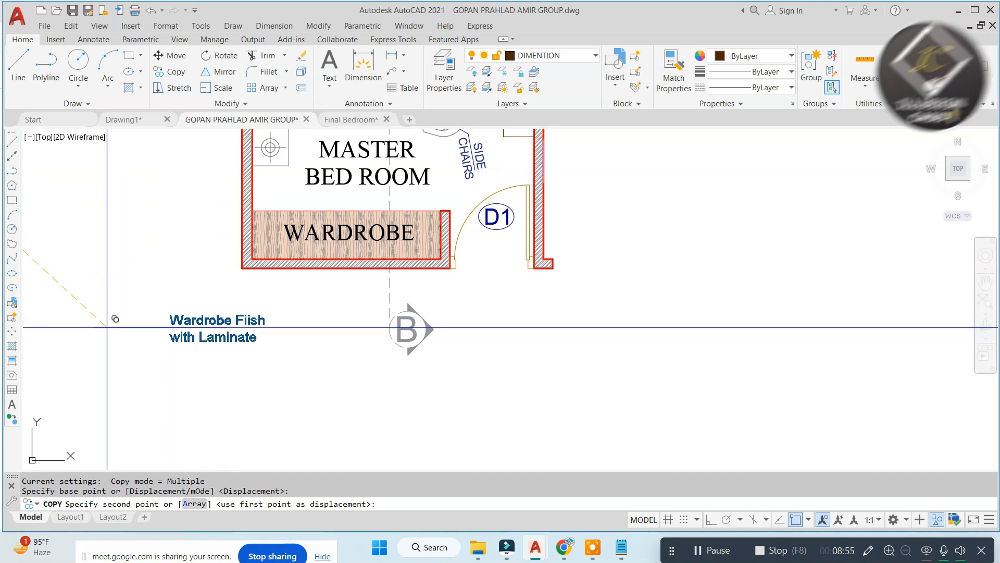
pyautogui.click(138, 328)
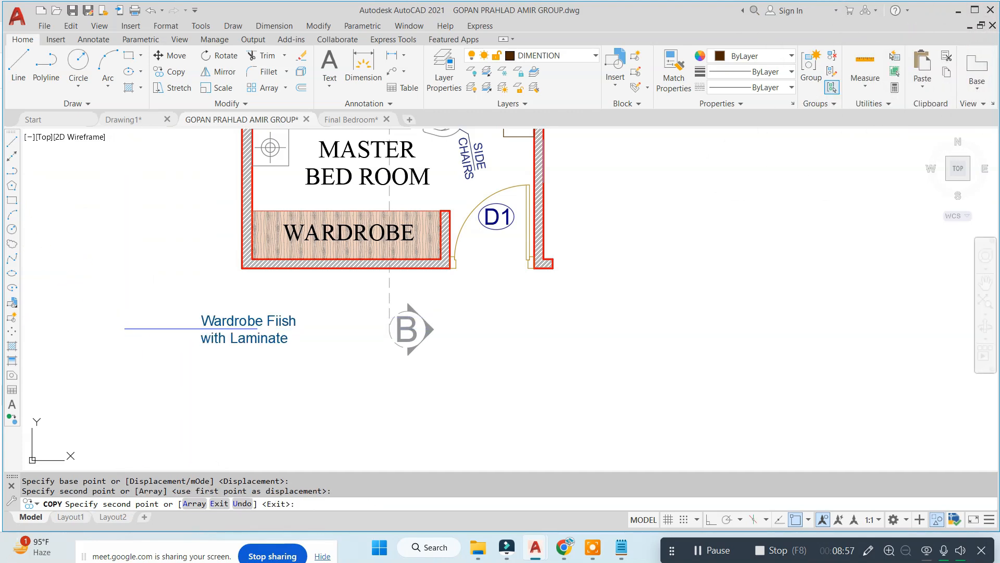
pyautogui.press('Escape')
# - Try to extend the copied note's leader with a horizontal line and a vertical rise to the wardrobe, erasing the vertical part
pyautogui.scroll(2, 210, 323)
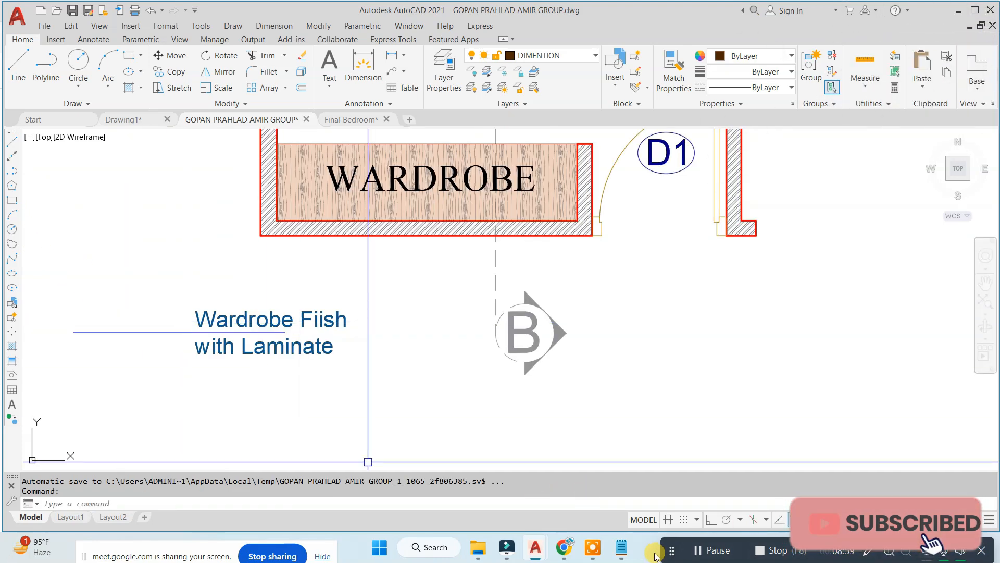
pyautogui.moveTo(671, 543); pyautogui.dragTo(412, 549)
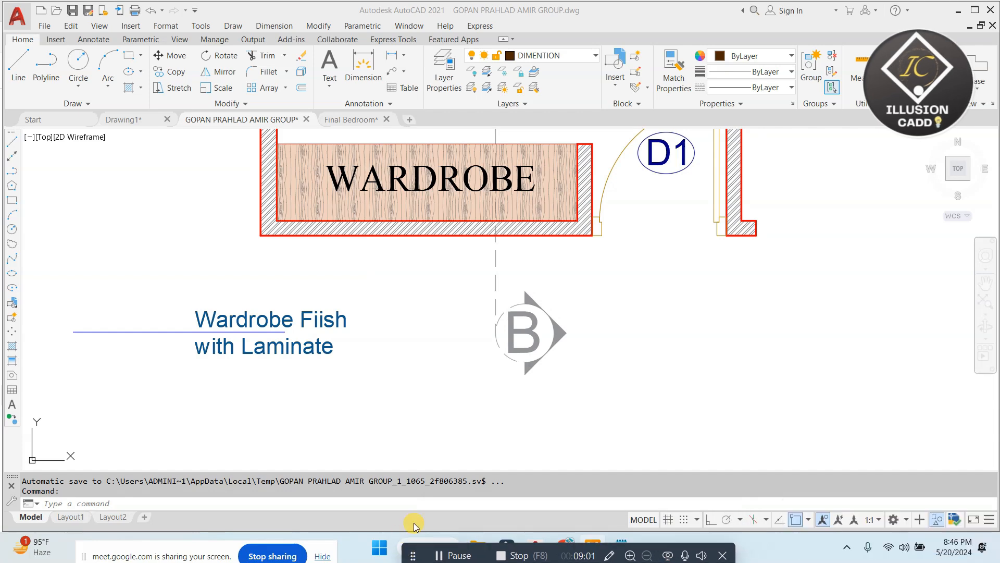
pyautogui.press('Escape')
pyautogui.write('l')
pyautogui.press('Return')
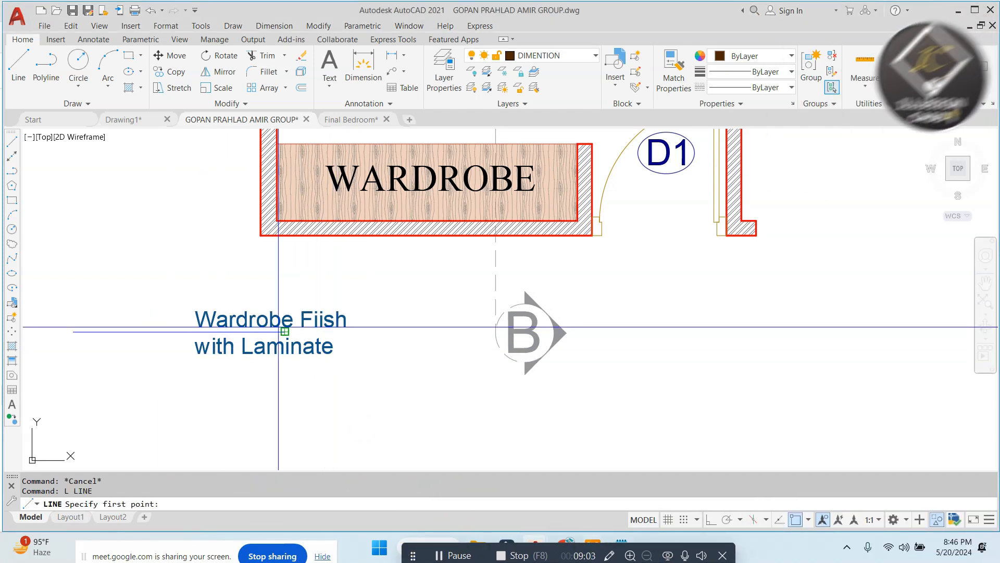
pyautogui.click(285, 331)
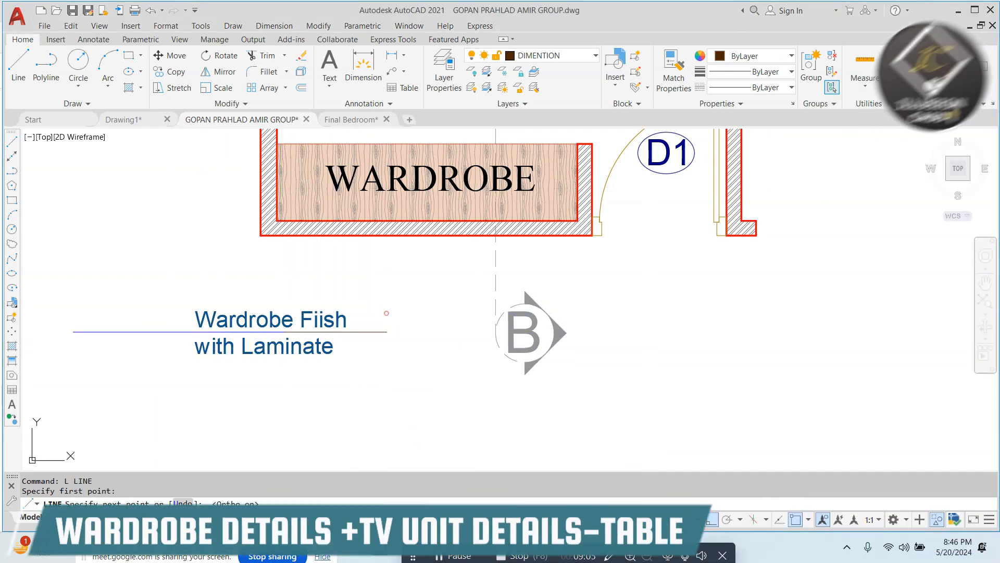
pyautogui.click(389, 204)
pyautogui.press('Escape')
pyautogui.click(355, 268)
pyautogui.write('e')
pyautogui.press('Return')
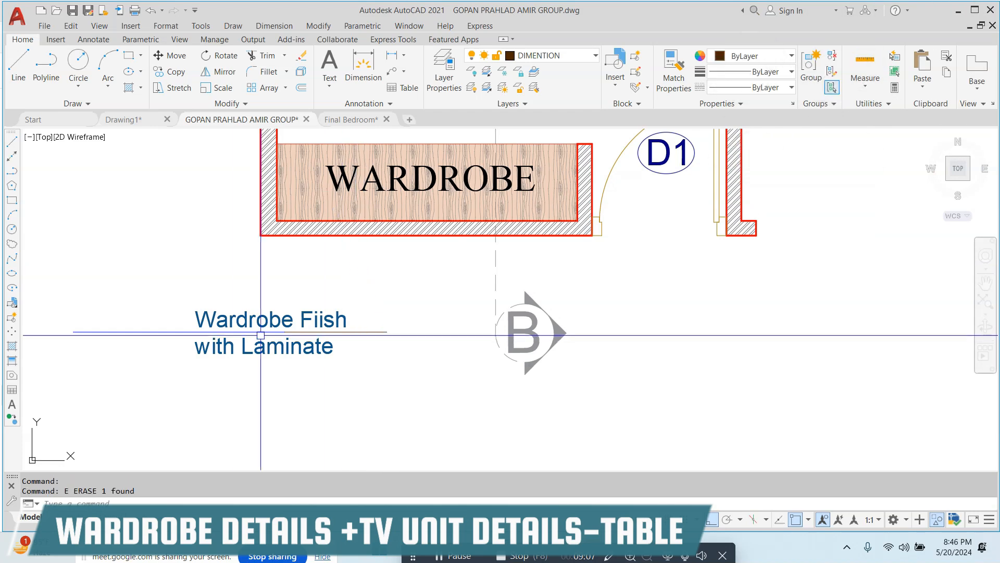
# - Erase the copied leader line and its horizontal extension, keeping only the wardrobe finish note text
pyautogui.click(116, 297)
pyautogui.click(101, 349)
pyautogui.write('e')
pyautogui.press('Return')
pyautogui.click(383, 311)
pyautogui.write('e')
pyautogui.press('Return')
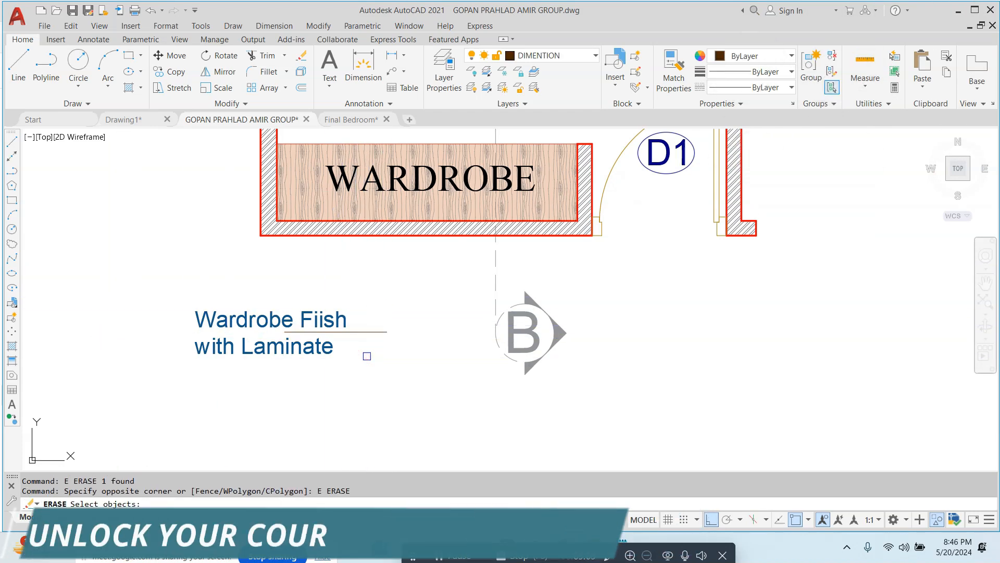
pyautogui.click(367, 326)
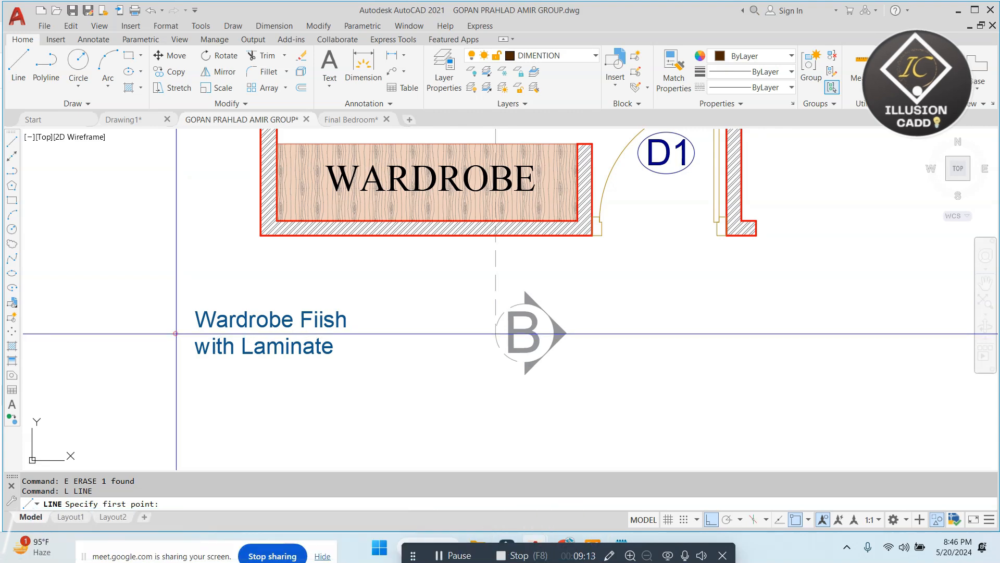
# - Draw a new leader line horizontally between the two lines of the wardrobe note and straight up to the wardrobe's lower edge
pyautogui.click(176, 334)
pyautogui.click(411, 332)
pyautogui.click(412, 221)
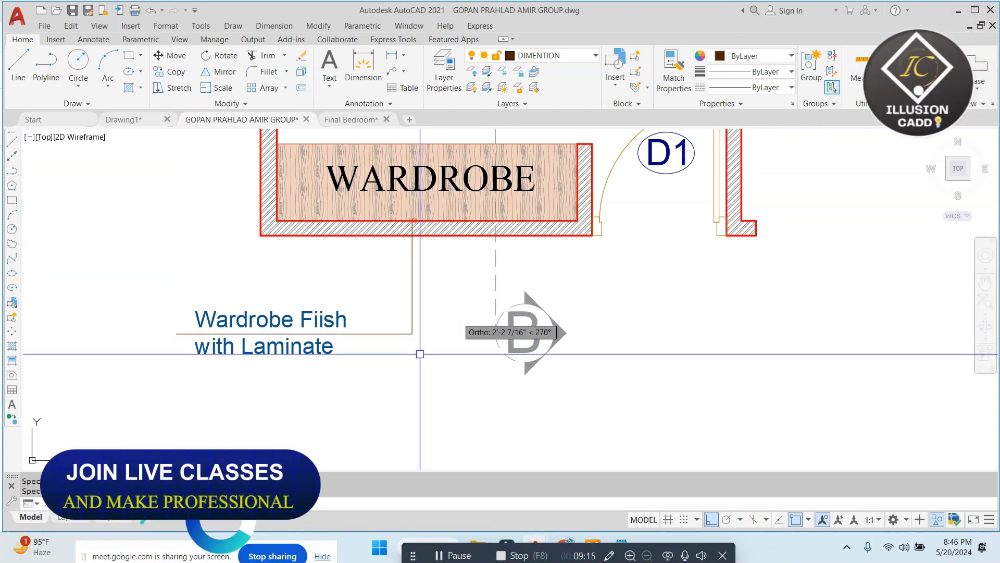
pyautogui.press('Return')
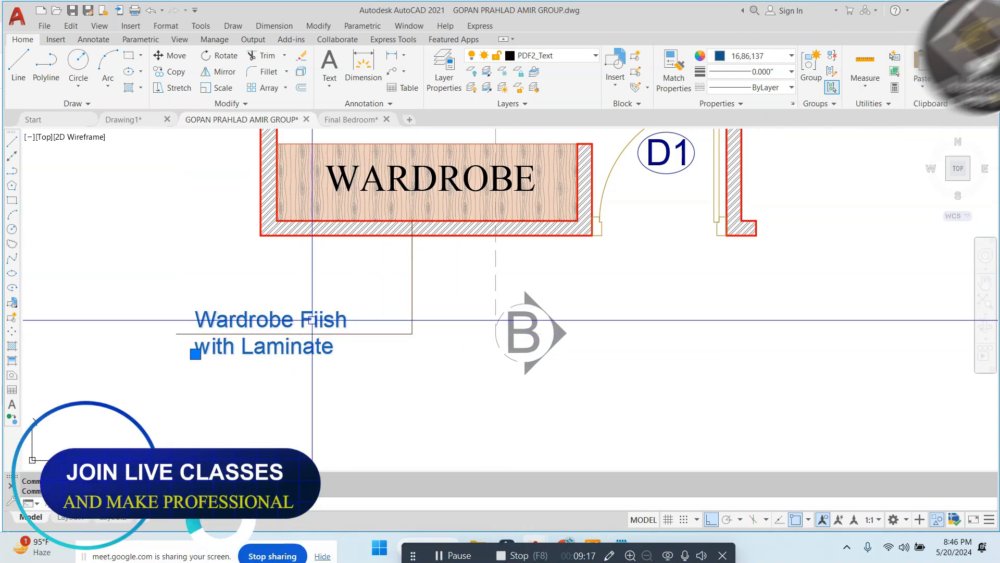
pyautogui.press('Escape')
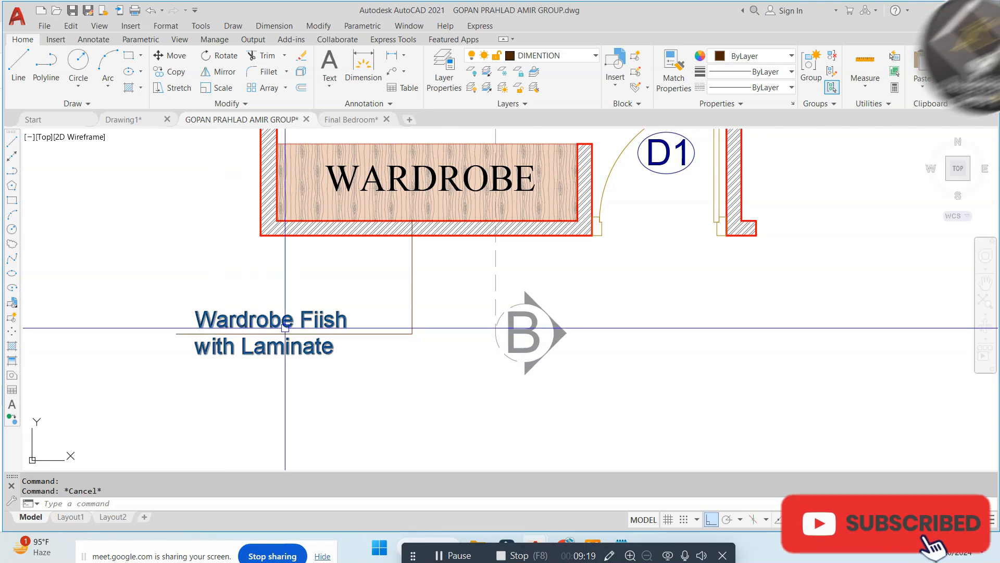
# - Set the colour of both wardrobe leader segments to blue
pyautogui.click(451, 303)
pyautogui.click(390, 344)
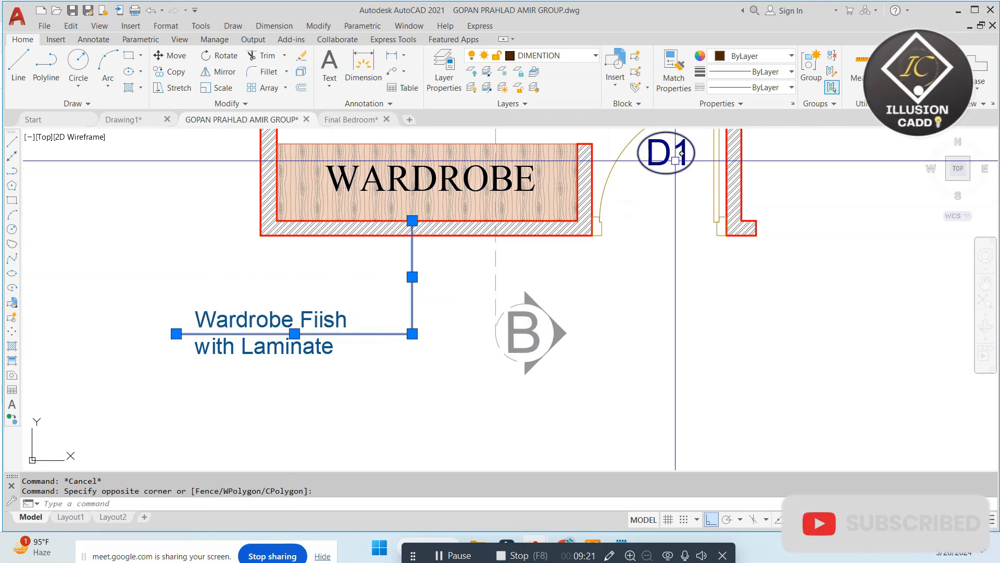
pyautogui.click(756, 56)
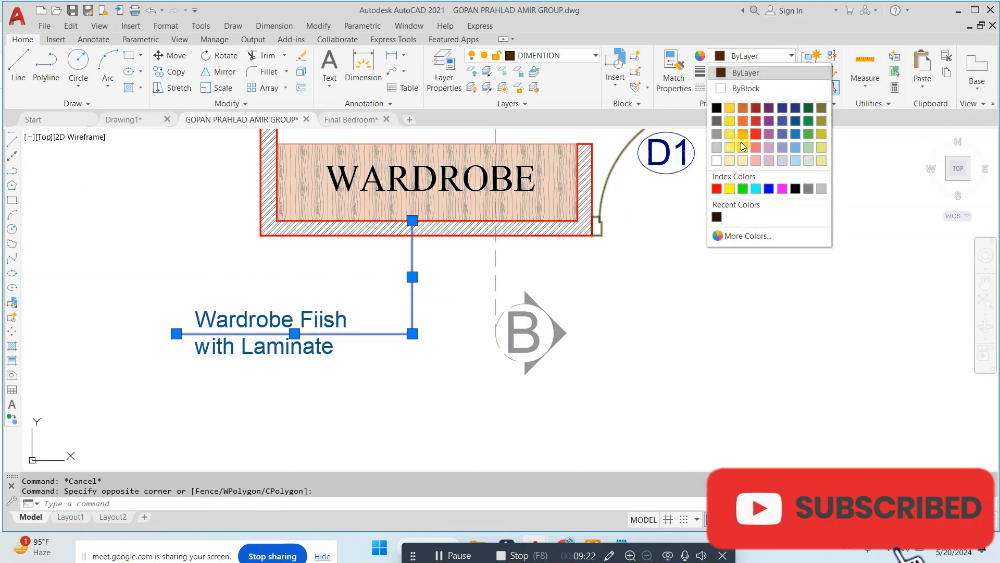
pyautogui.click(770, 189)
pyautogui.press('Escape')
# - Draw a horizontal leader line from the LCD unit out through the adjacent wall, past the A section marker
pyautogui.scroll(-4, 408, 308)
pyautogui.moveTo(551, 232); pyautogui.dragTo(511, 303, button='middle')
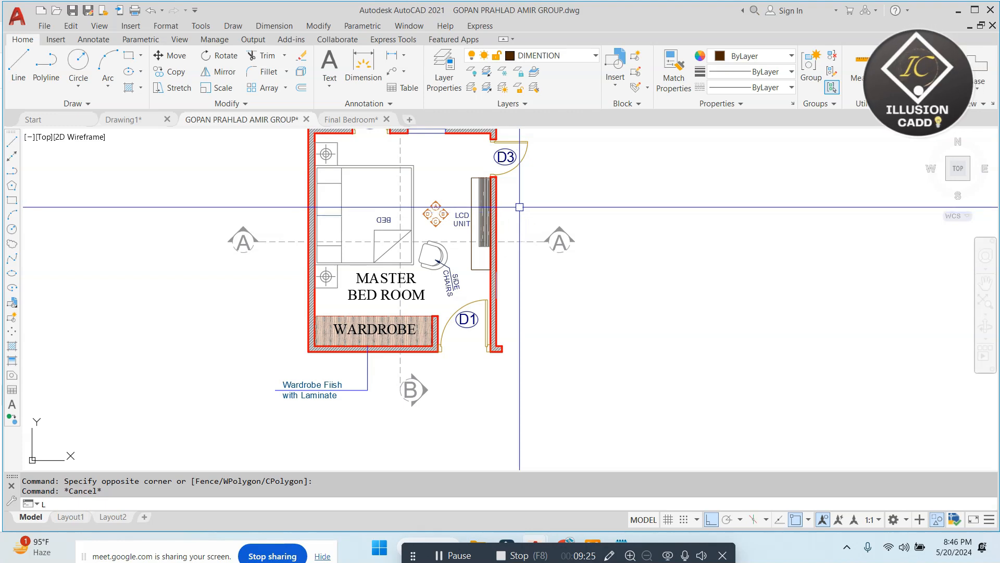
pyautogui.scroll(2, 507, 215)
pyautogui.click(490, 208)
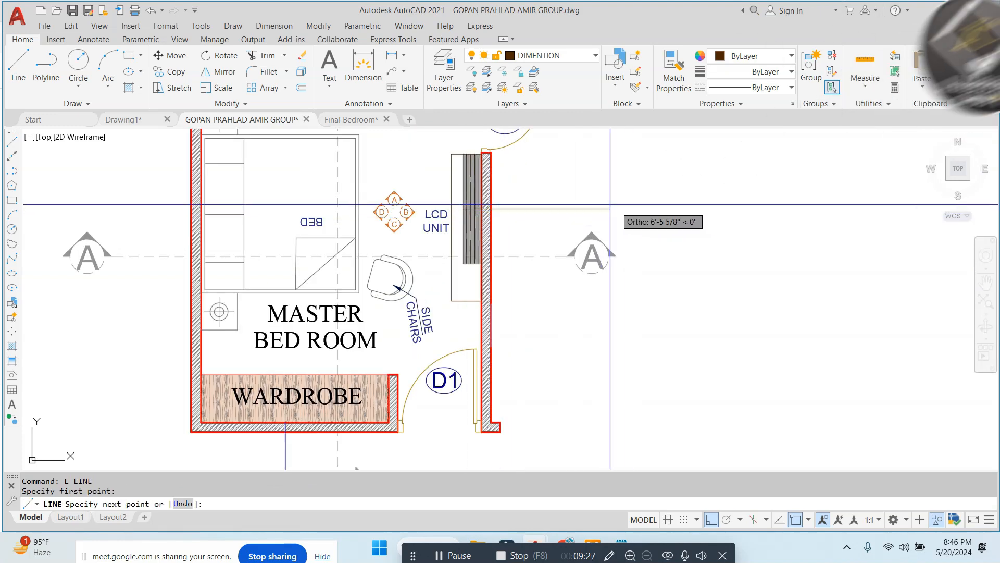
pyautogui.click(657, 203)
pyautogui.press('Escape')
# - Copy the wardrobe finish note text onto the LCD unit's leader line outside the wall, with Ortho turned off
pyautogui.scroll(-3, 537, 221)
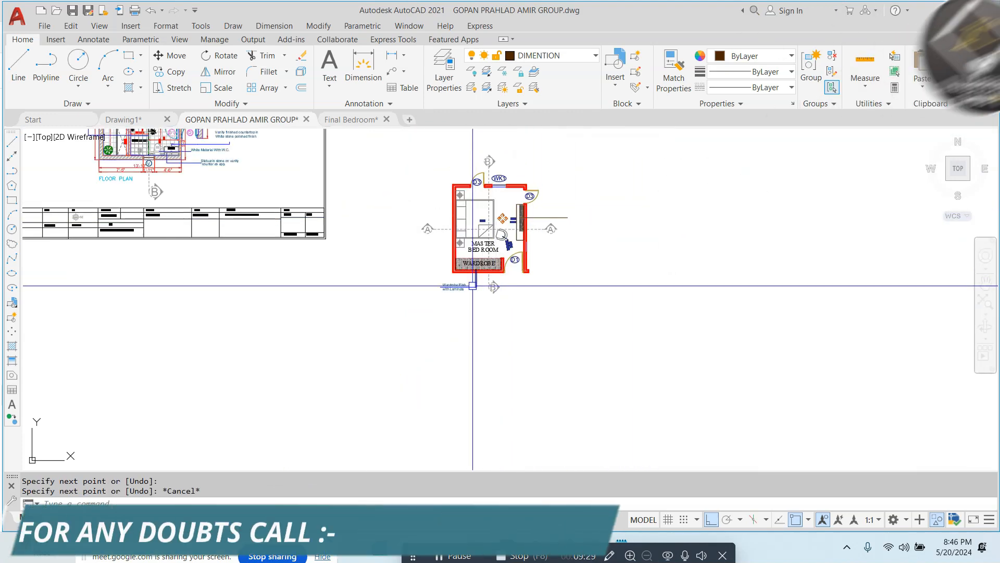
pyautogui.scroll(4, 471, 281)
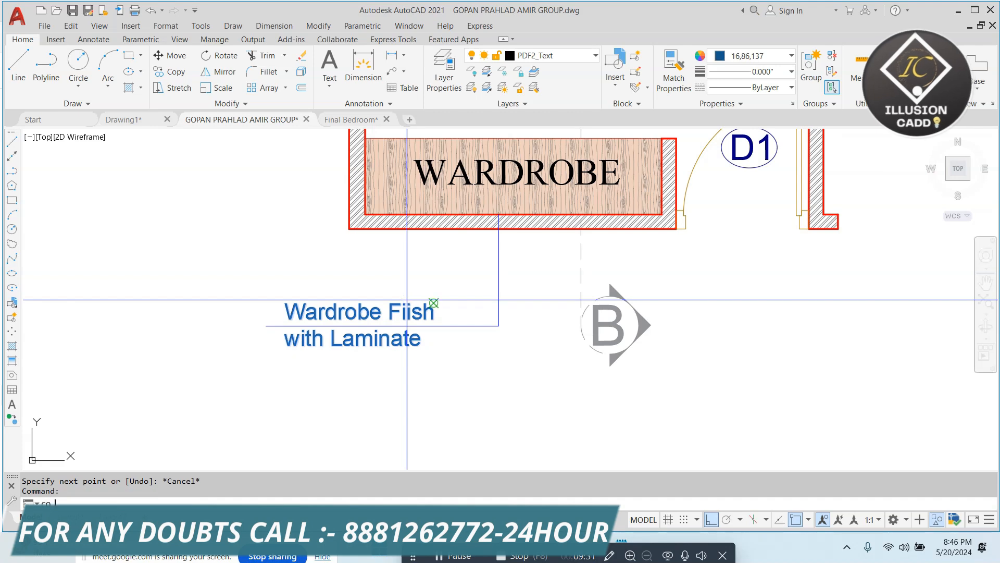
pyautogui.click(371, 311)
pyautogui.click(715, 520)
pyautogui.scroll(-2, 637, 457)
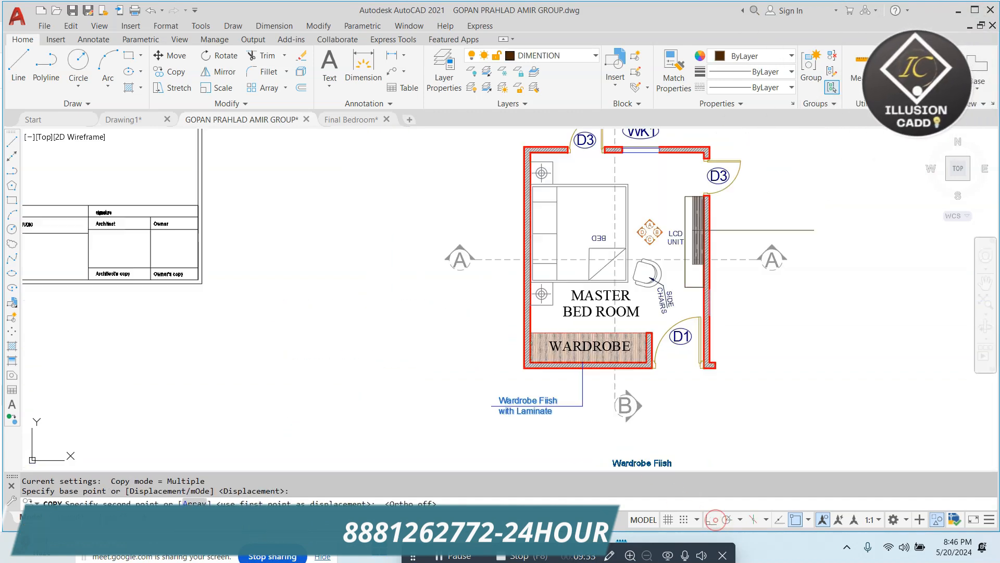
pyautogui.moveTo(811, 262); pyautogui.dragTo(622, 359, button='middle')
pyautogui.scroll(3, 621, 359)
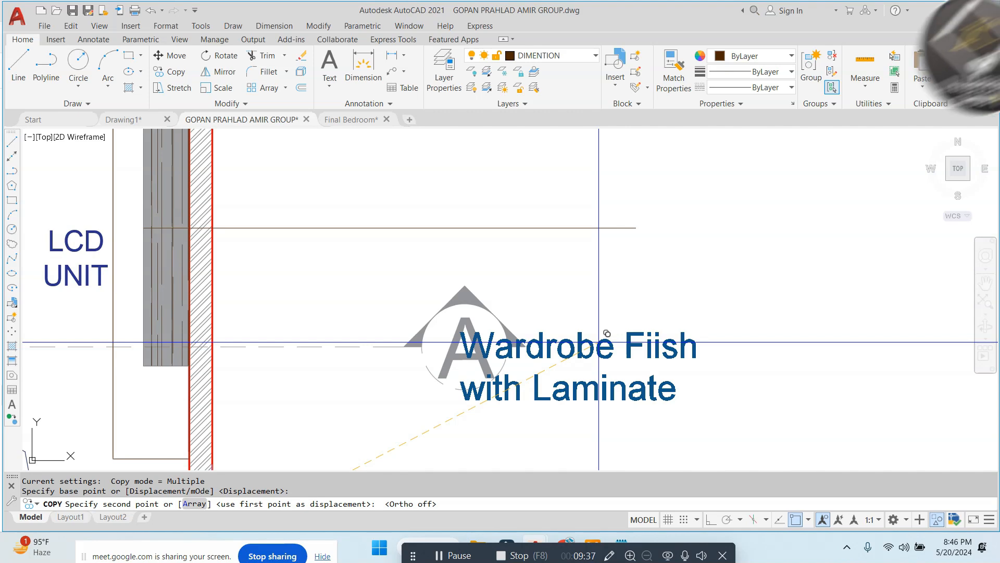
pyautogui.click(432, 194)
pyautogui.press('Escape')
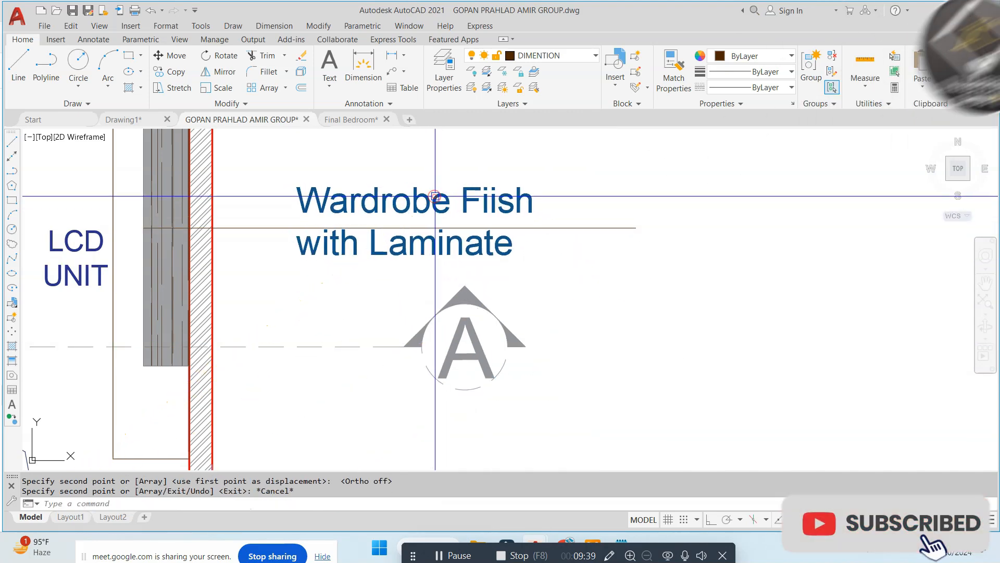
# - Replace the copied note's text beside the LCD unit with "T.v unit design"
pyautogui.doubleClick(432, 194)
pyautogui.write('t.V')
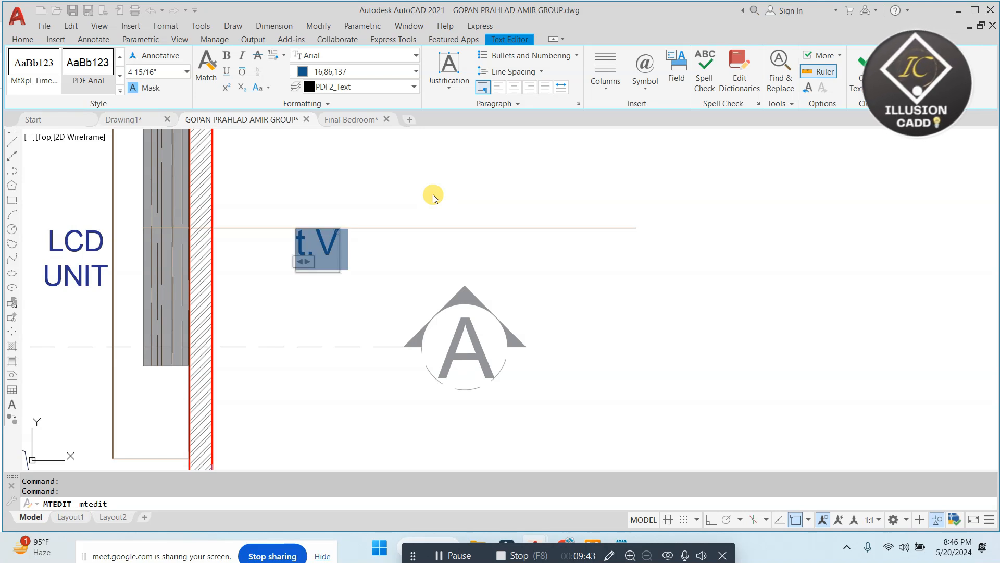
pyautogui.write('T.v')
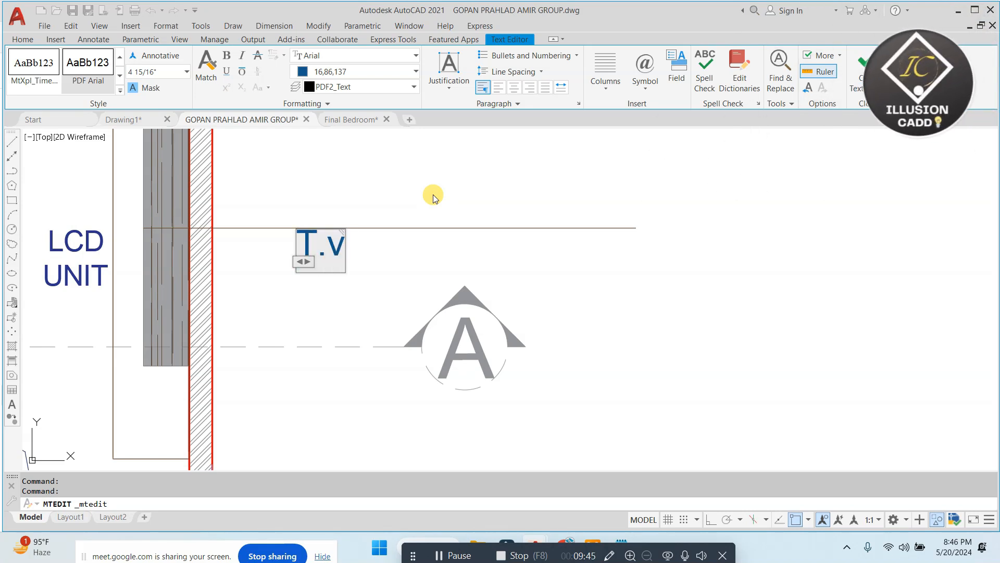
pyautogui.write(' unit design')
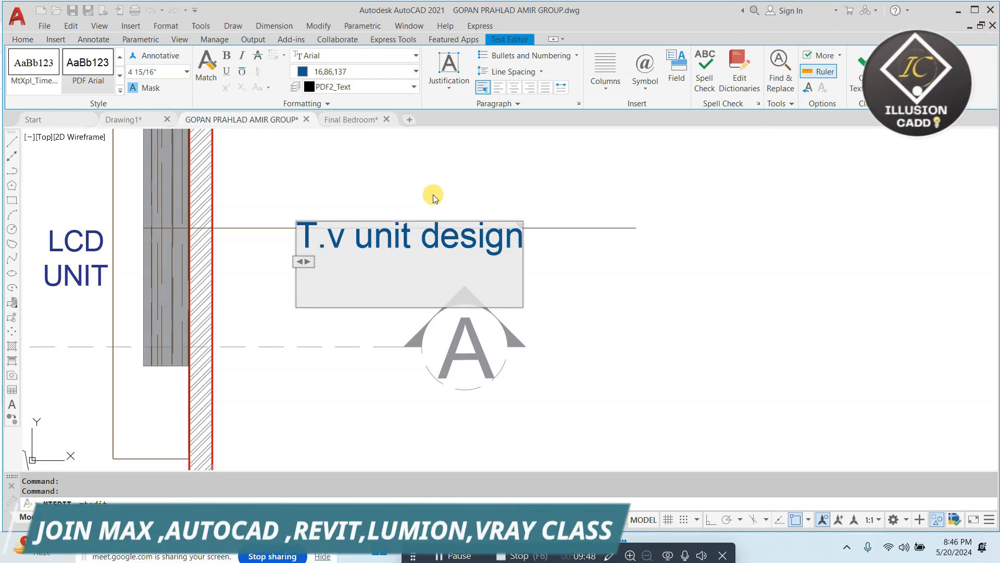
# - Add a second line reading "glossy laimate - finish -" to the "T.v unit design" label
pyautogui.press('Return')
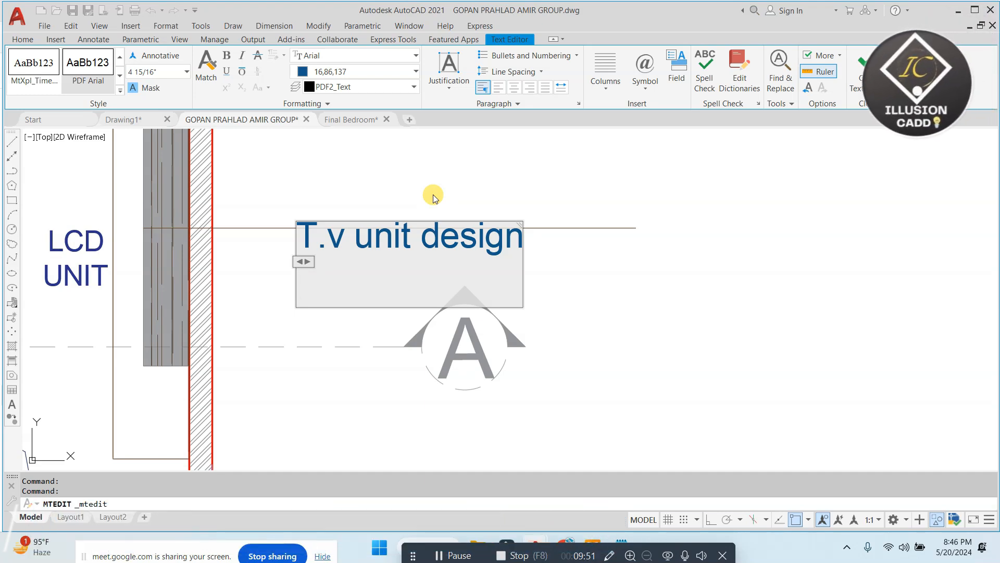
pyautogui.write('glossy ')
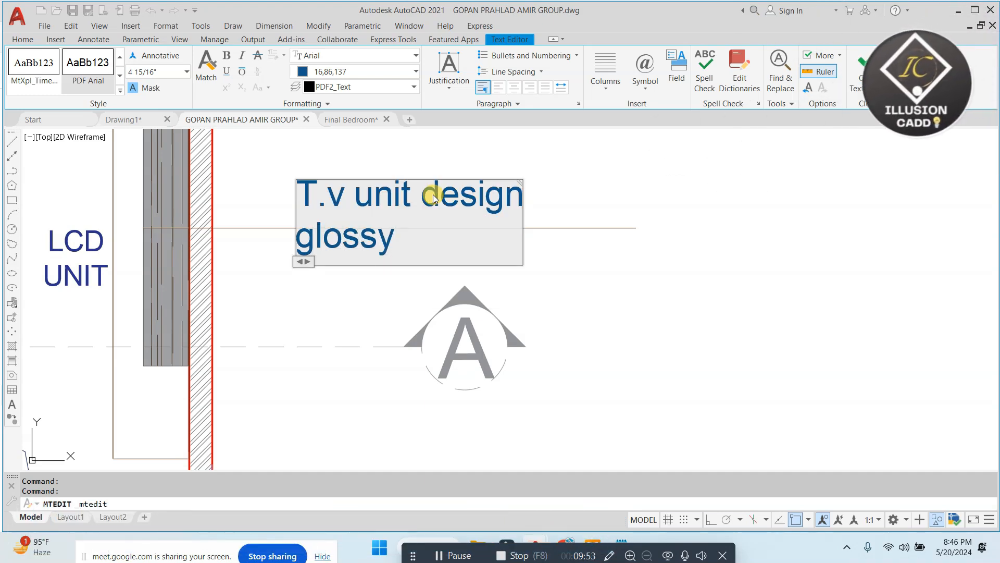
pyautogui.write('laimate')
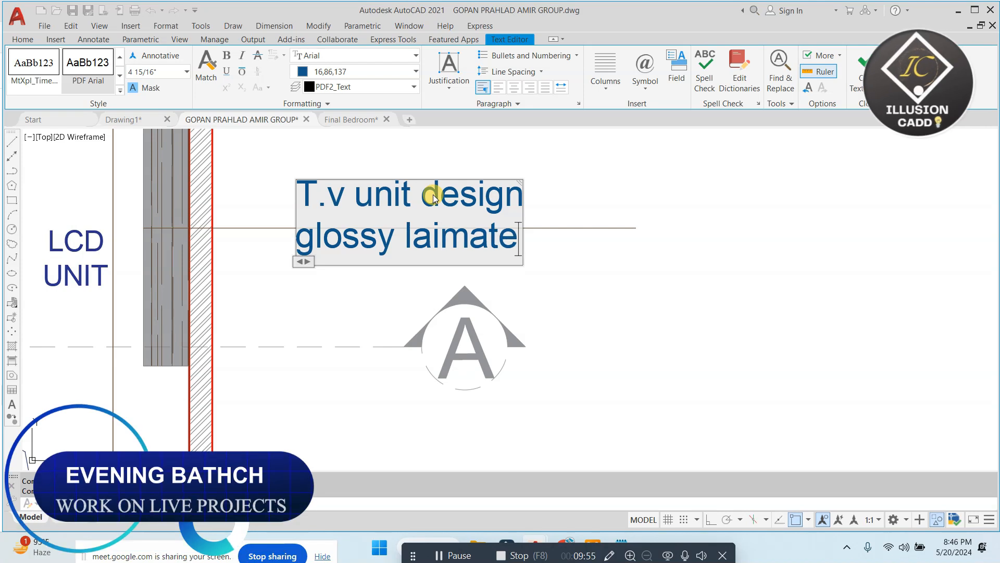
pyautogui.write(' -')
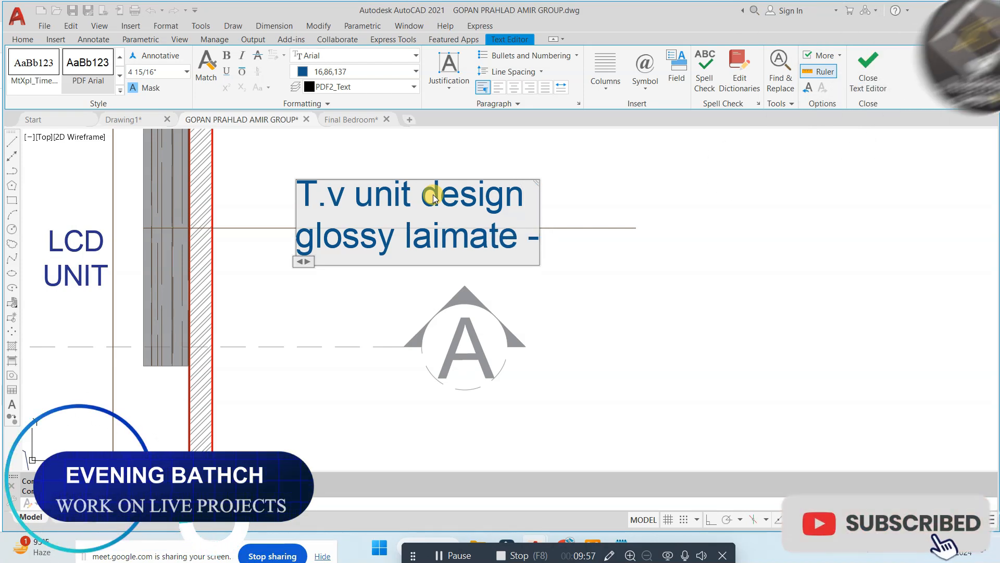
pyautogui.write(' finish -')
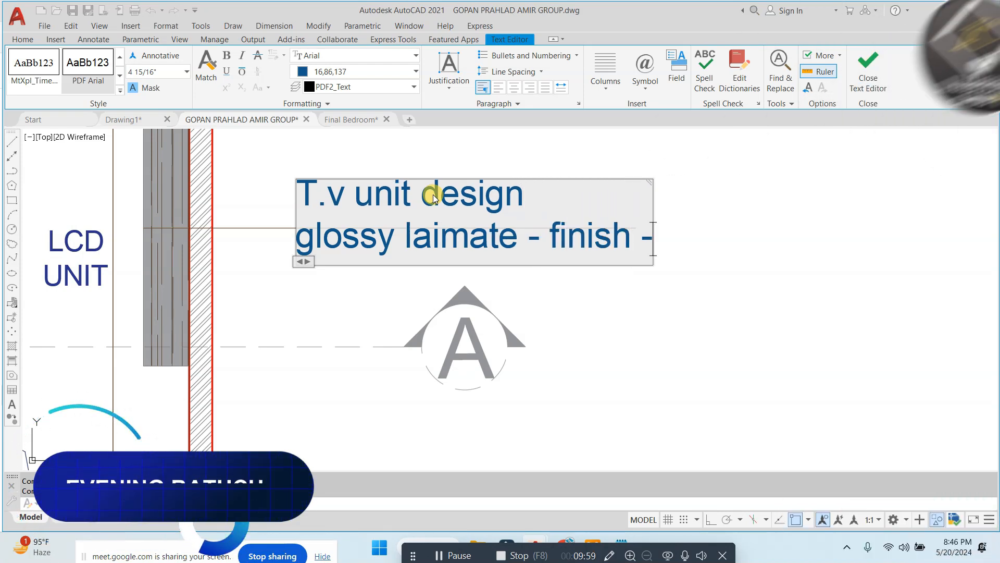
pyautogui.click(796, 192)
pyautogui.press('Escape')
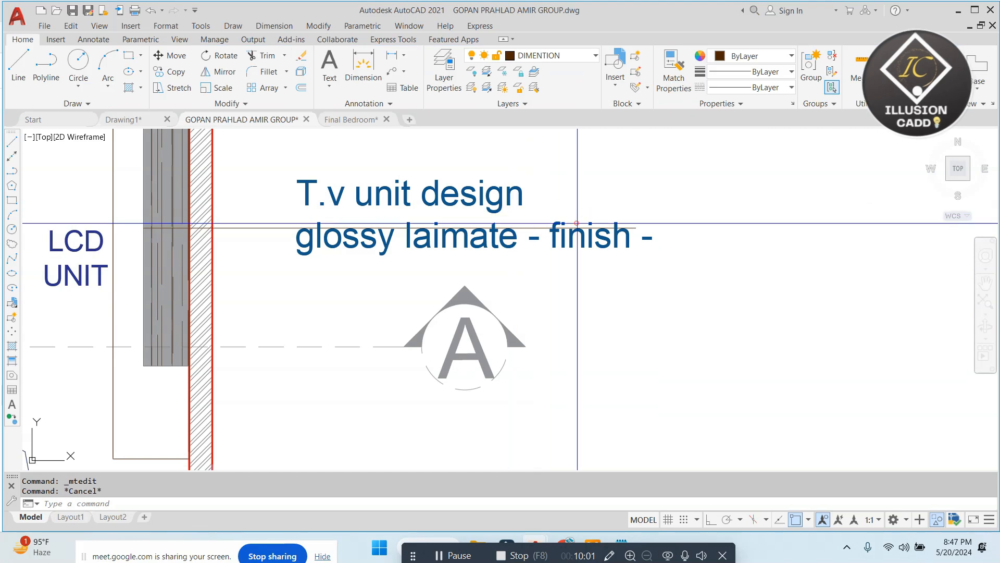
# - Append "as/selection" to the end of the T.v unit label's second line
pyautogui.doubleClick(573, 235)
pyautogui.click(649, 239)
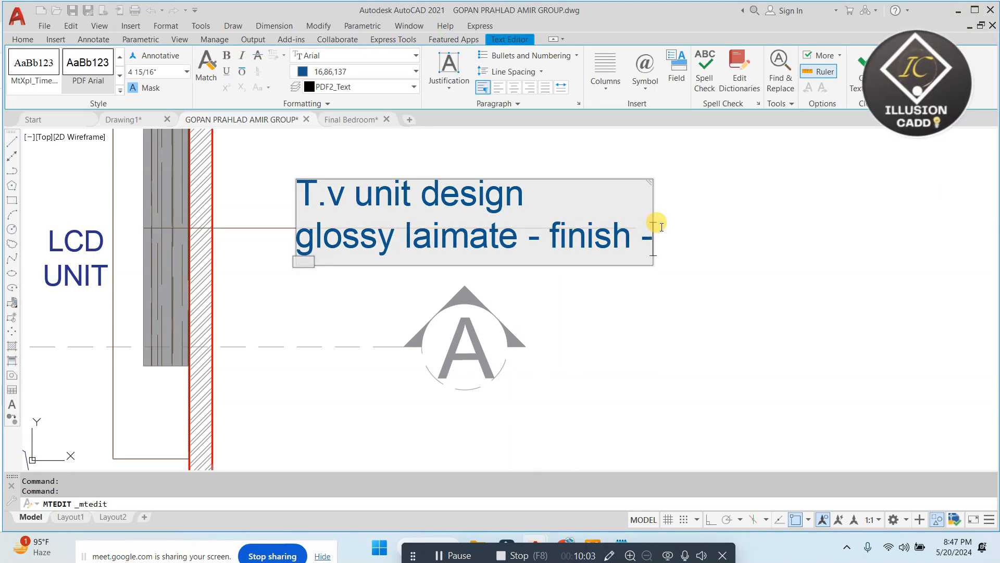
pyautogui.write('as/se;ect')
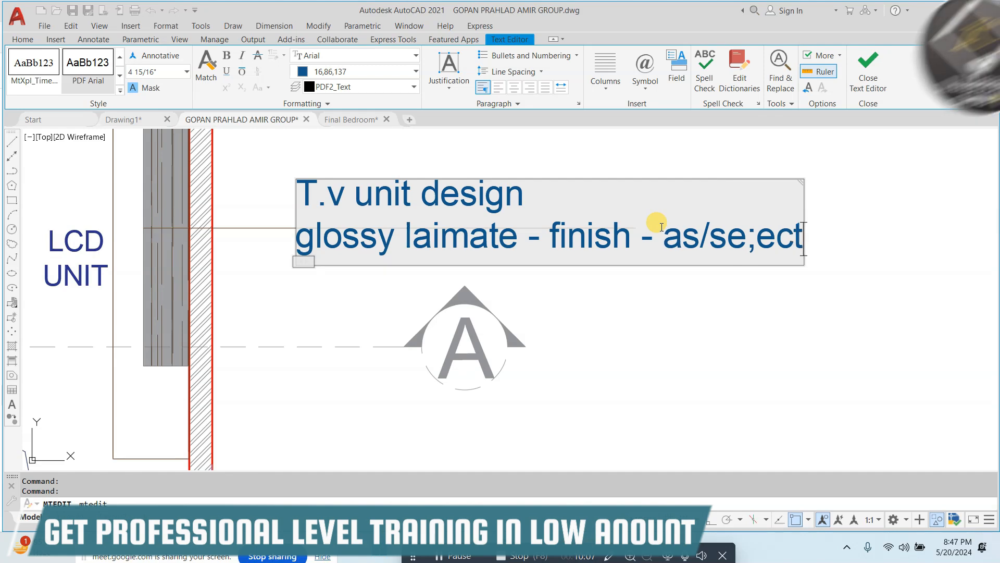
pyautogui.press('BackSpace')
pyautogui.press('BackSpace')
pyautogui.press('BackSpace')
pyautogui.write('l')
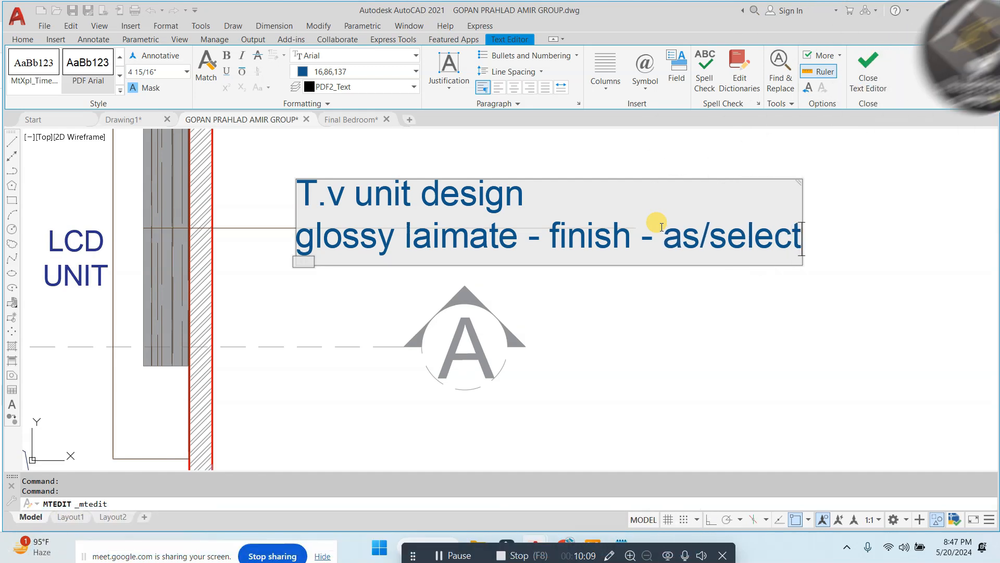
pyautogui.click(603, 340)
pyautogui.press('Escape')
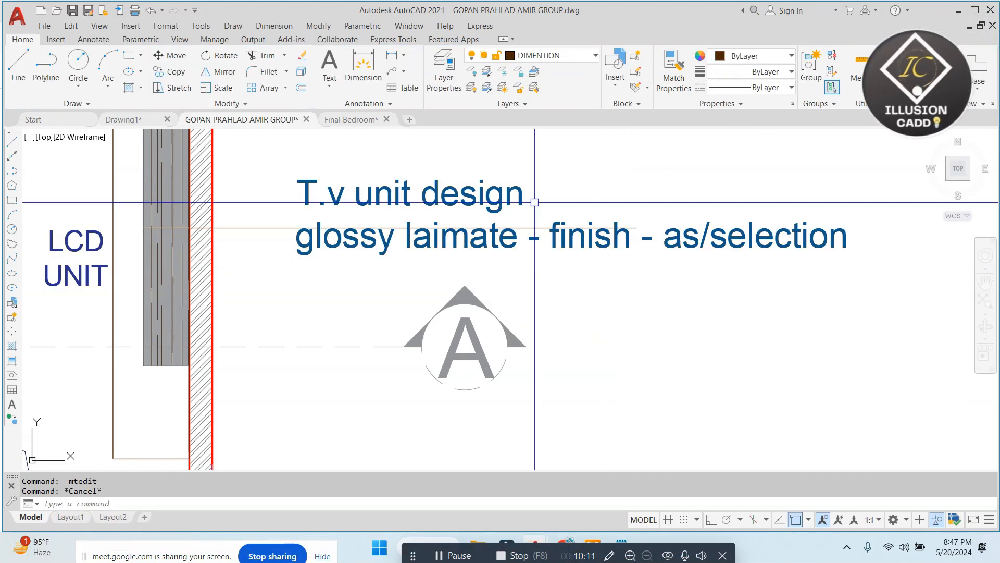
# - Move the T.v unit label slightly left and down so its leader line runs between the two text lines
pyautogui.click(618, 155)
pyautogui.click(418, 201)
pyautogui.write('m')
pyautogui.press('space')
pyautogui.click(755, 151)
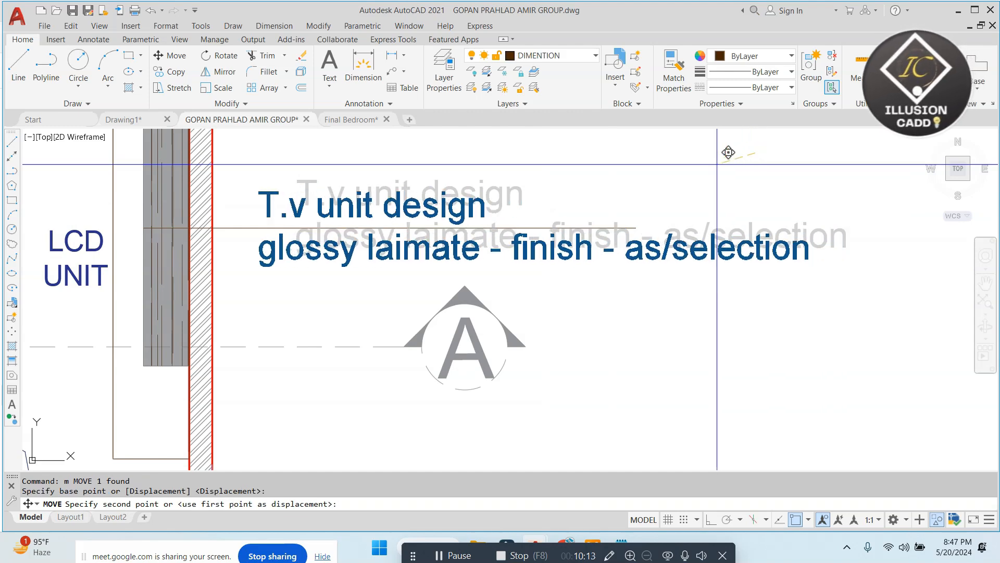
pyautogui.click(717, 163)
pyautogui.press('Escape')
# - Draw a rug rectangle across the foot half of the bed, extending beyond both long sides and past the foot end
pyautogui.scroll(-5, 676, 211)
pyautogui.scroll(-4, 565, 251)
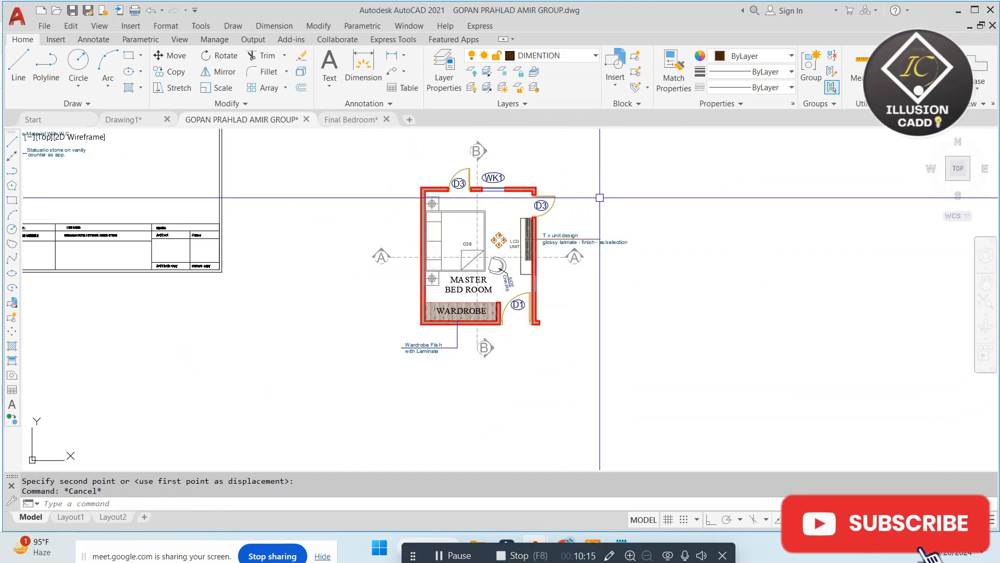
pyautogui.moveTo(556, 225); pyautogui.dragTo(500, 233, button='middle')
pyautogui.scroll(2, 499, 233)
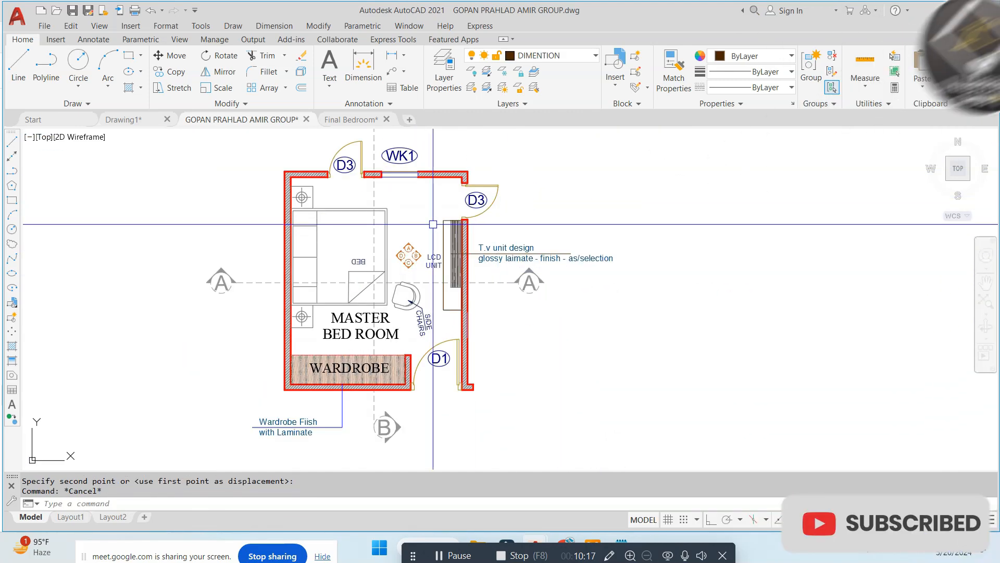
pyautogui.scroll(-3, 415, 201)
pyautogui.scroll(3, 411, 201)
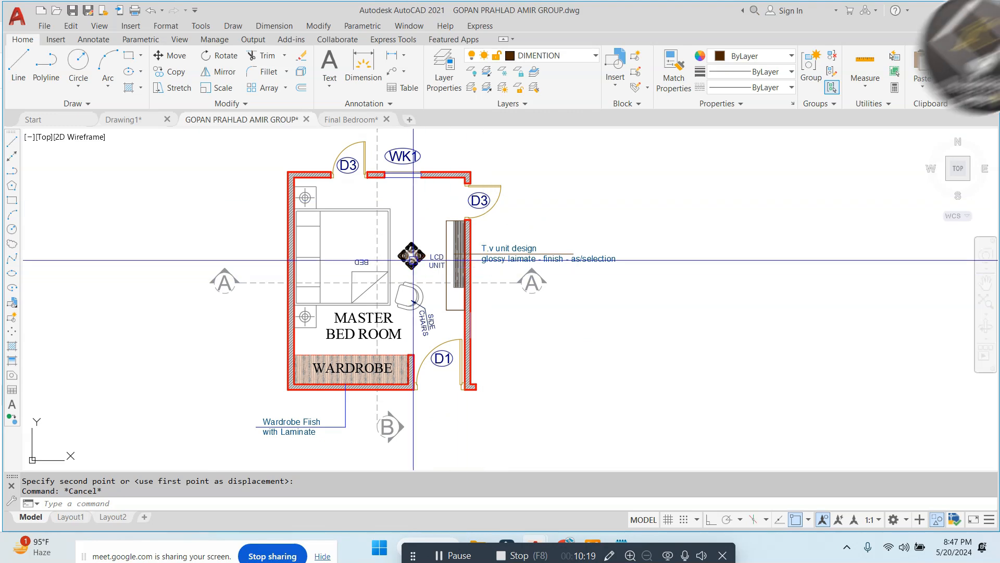
pyautogui.write('c')
pyautogui.press('Return')
pyautogui.scroll(4, 324, 210)
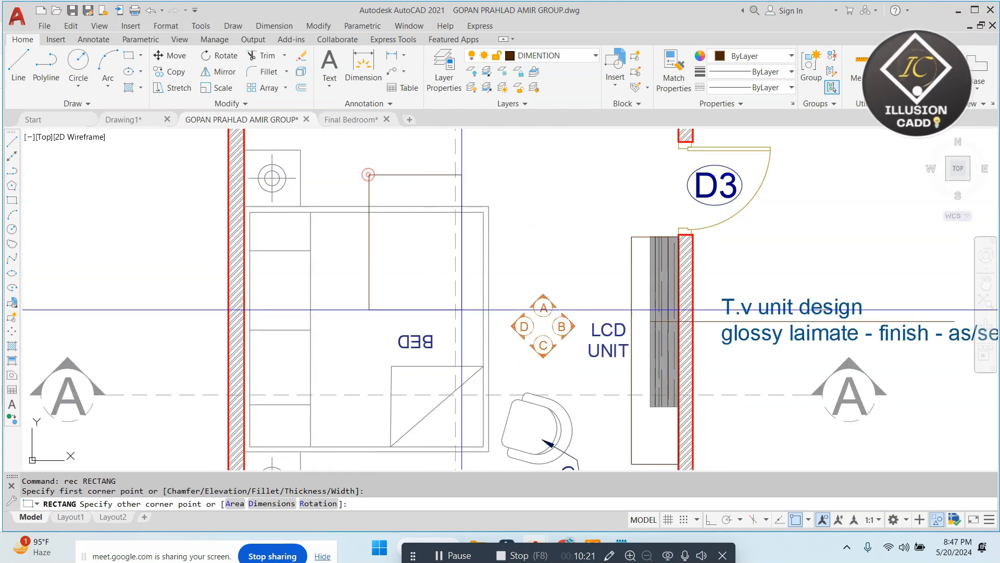
pyautogui.moveTo(527, 453); pyautogui.dragTo(507, 357, button='middle')
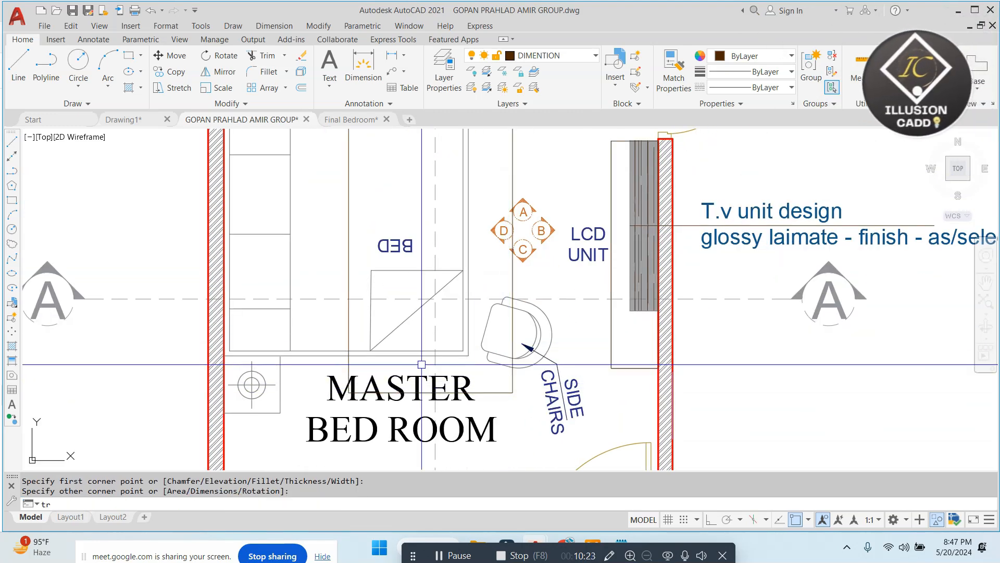
# - Trim the rug rectangle where its edge crosses the long sides of the bed outline
pyautogui.press('Escape')
pyautogui.write('tr')
pyautogui.press('Return')
pyautogui.scroll(4, 354, 341)
pyautogui.click(341, 347)
pyautogui.scroll(-9, 364, 356)
pyautogui.click(385, 360)
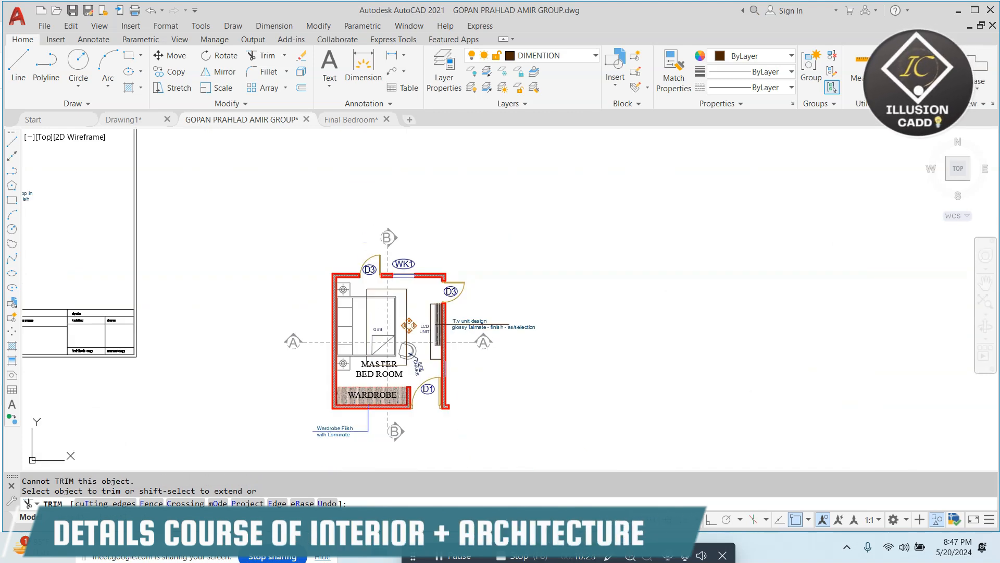
pyautogui.scroll(11, 371, 289)
pyautogui.click(358, 396)
pyautogui.scroll(-6, 385, 287)
pyautogui.press('Escape')
# - Erase the leftover vertical rug line inside the bed
pyautogui.click(391, 331)
pyautogui.click(341, 355)
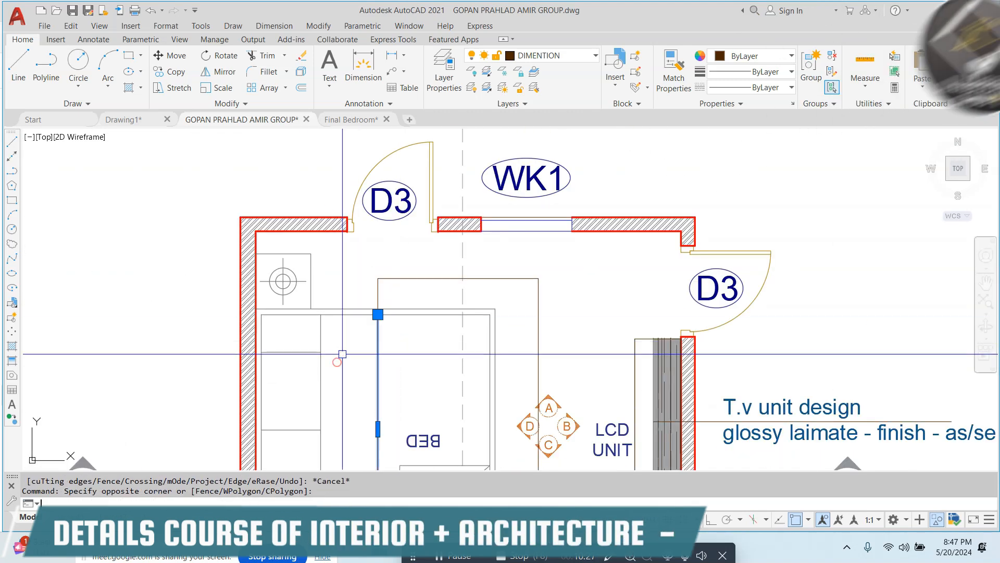
pyautogui.write('e')
pyautogui.scroll(-4, 341, 353)
pyautogui.scroll(2, 414, 284)
pyautogui.press('Escape')
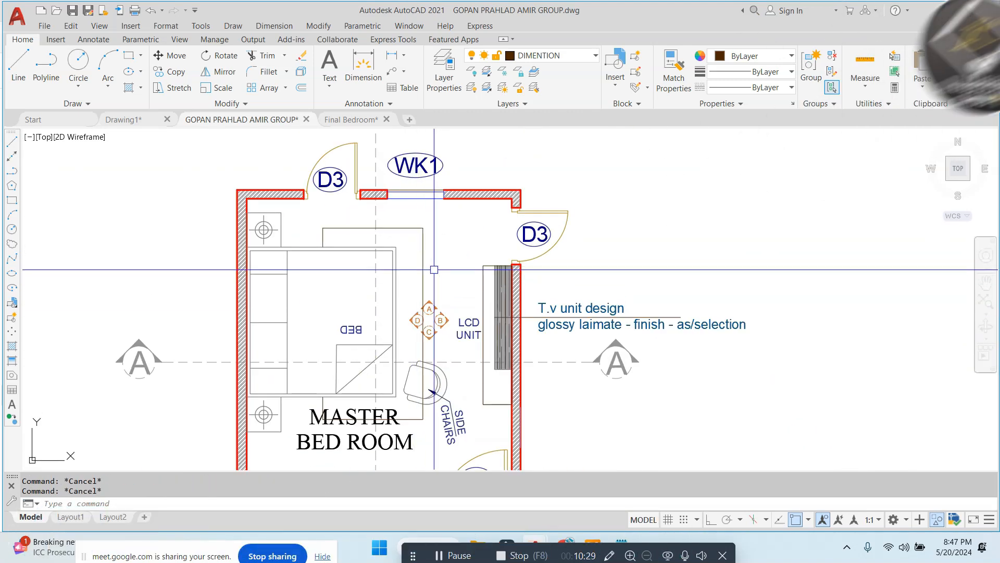
# - Try to hatch the rug area around the bed with the ANSI32 pattern at scale 4
pyautogui.write('h')
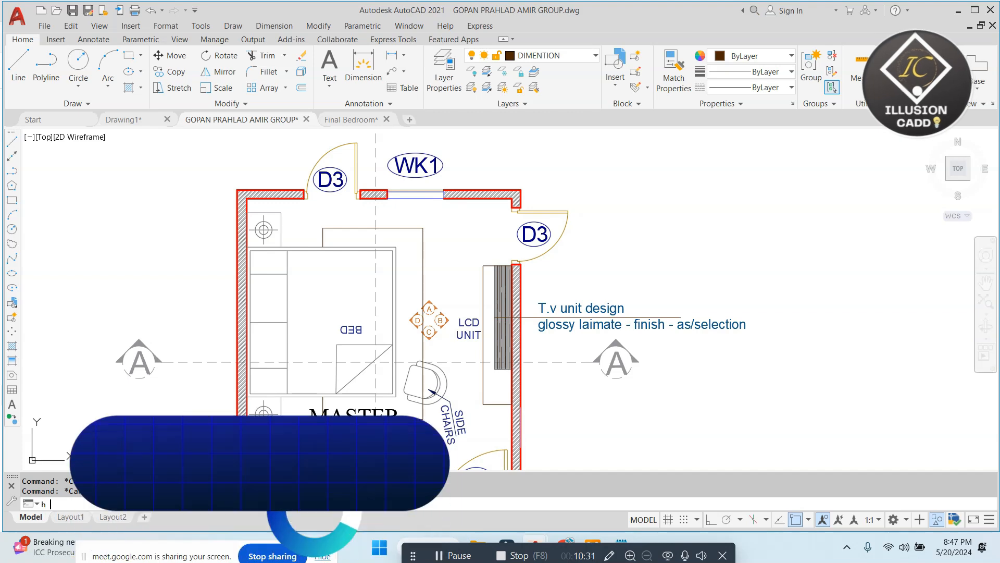
pyautogui.press('Return')
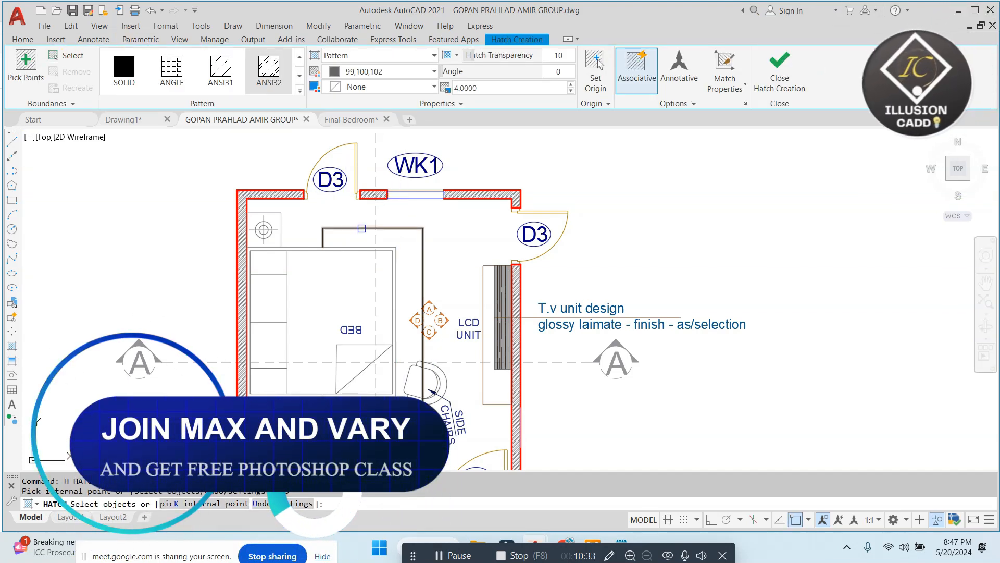
pyautogui.click(361, 228)
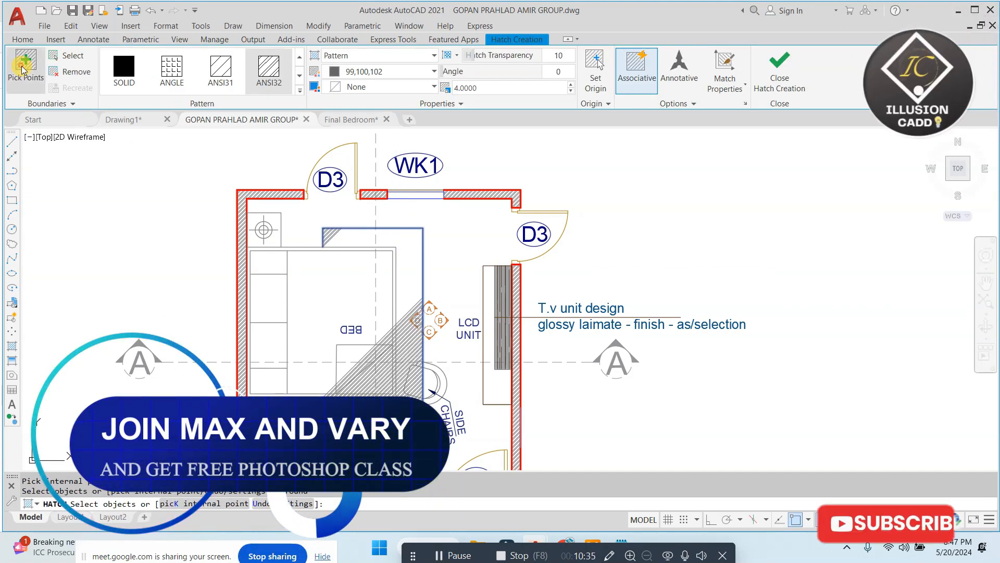
pyautogui.click(345, 234)
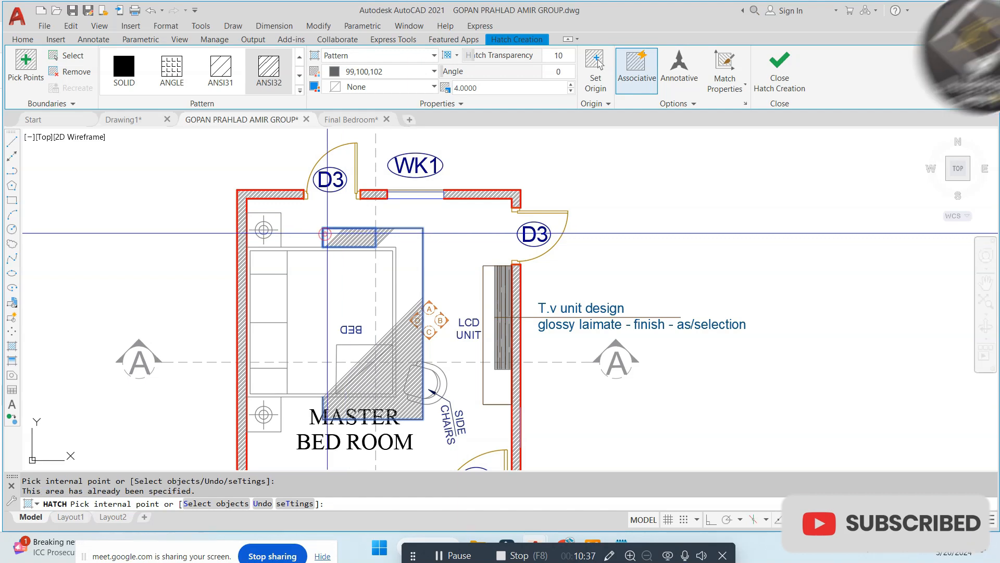
pyautogui.click(414, 240)
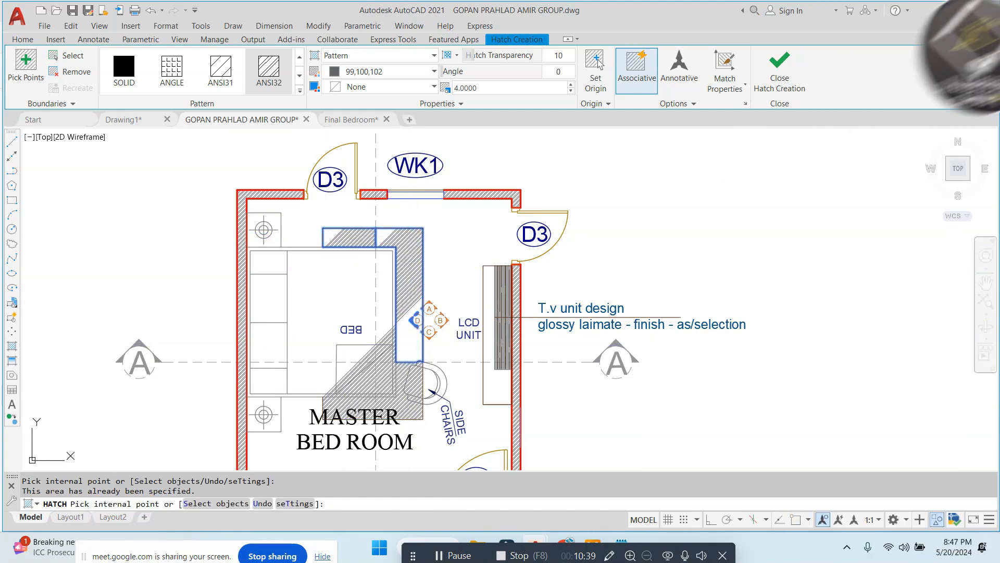
pyautogui.press('Escape')
pyautogui.press('Escape')
pyautogui.press('Escape')
# - Erase the ANSI32 hatch from the rug area
pyautogui.scroll(1, 415, 292)
pyautogui.click(399, 265)
pyautogui.write('e')
pyautogui.press('Return')
pyautogui.scroll(-1, 434, 272)
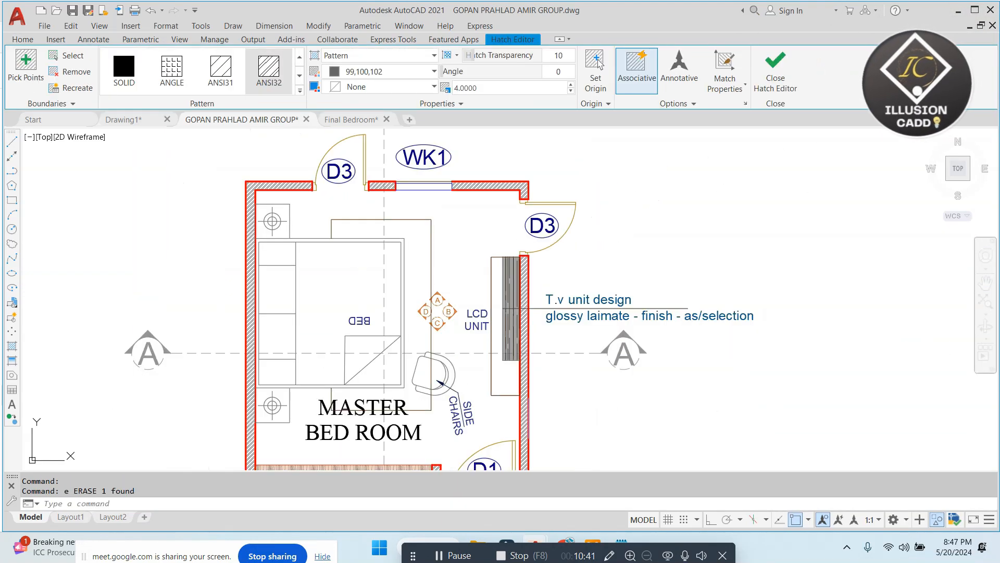
# - Hide the "MASTER BED ROOM" text and the side chair with its label and leader
pyautogui.moveTo(397, 330); pyautogui.dragTo(395, 302, button='middle')
pyautogui.scroll(2, 378, 372)
pyautogui.click(384, 373)
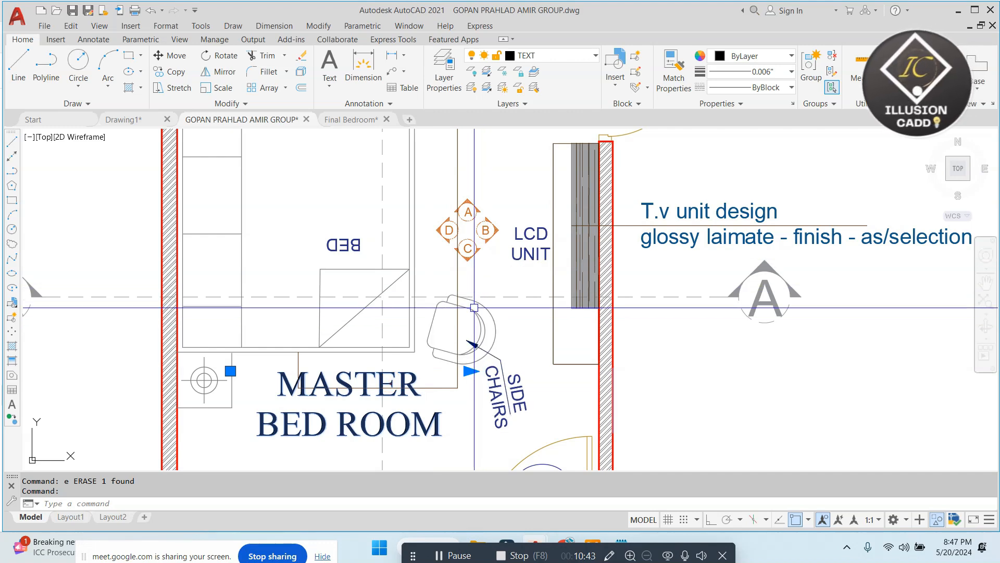
pyautogui.rightClick(435, 328)
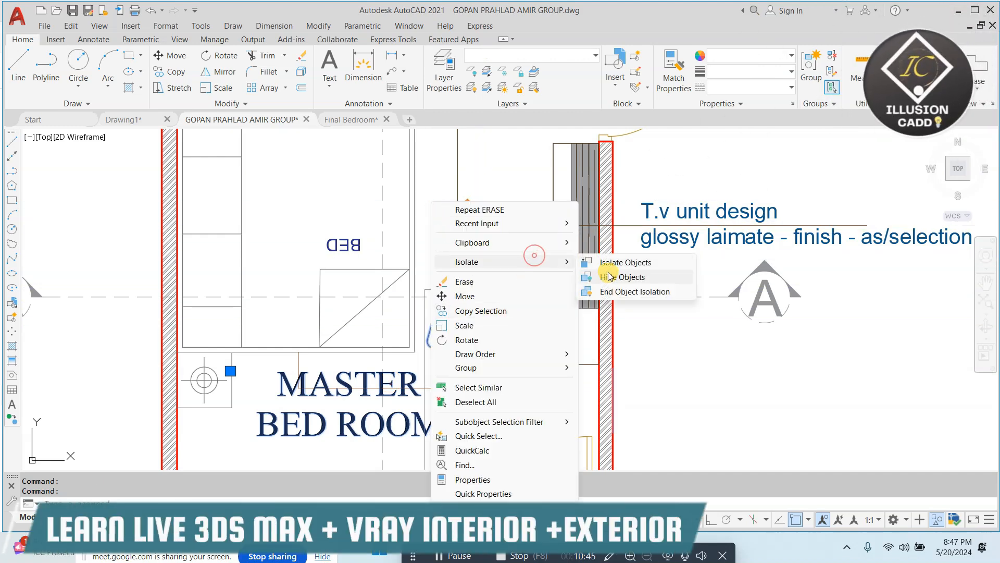
pyautogui.click(609, 277)
pyautogui.scroll(-2, 443, 314)
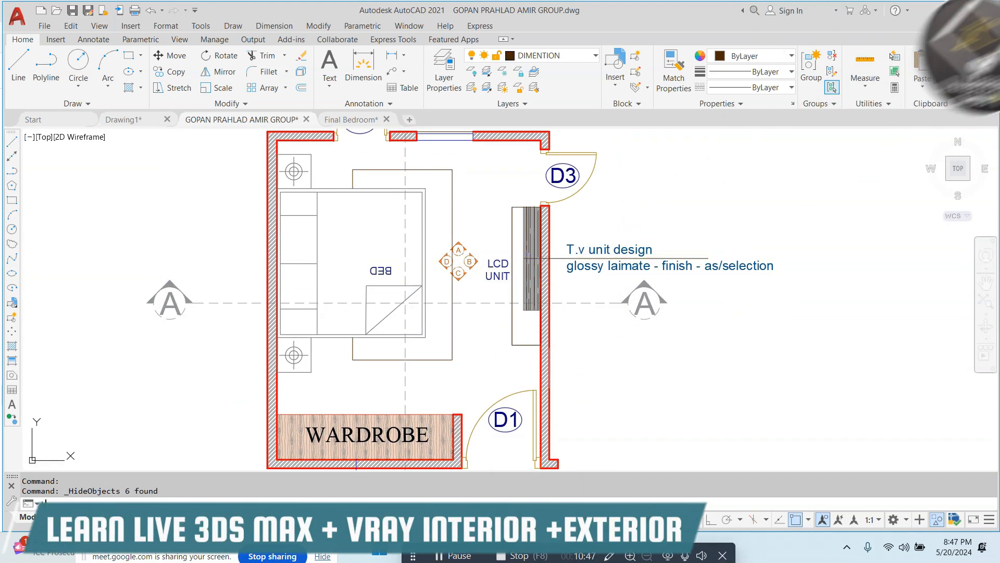
# - Hatch the rug areas around the bed with the CROSS pattern at scale 4
pyautogui.write('h')
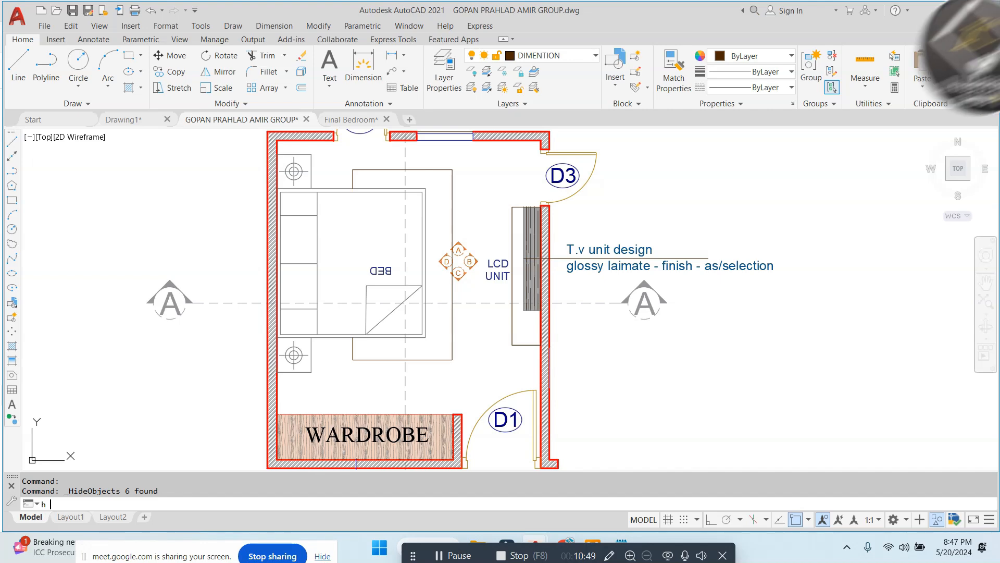
pyautogui.press('Return')
pyautogui.click(301, 92)
pyautogui.scroll(-4, 265, 136)
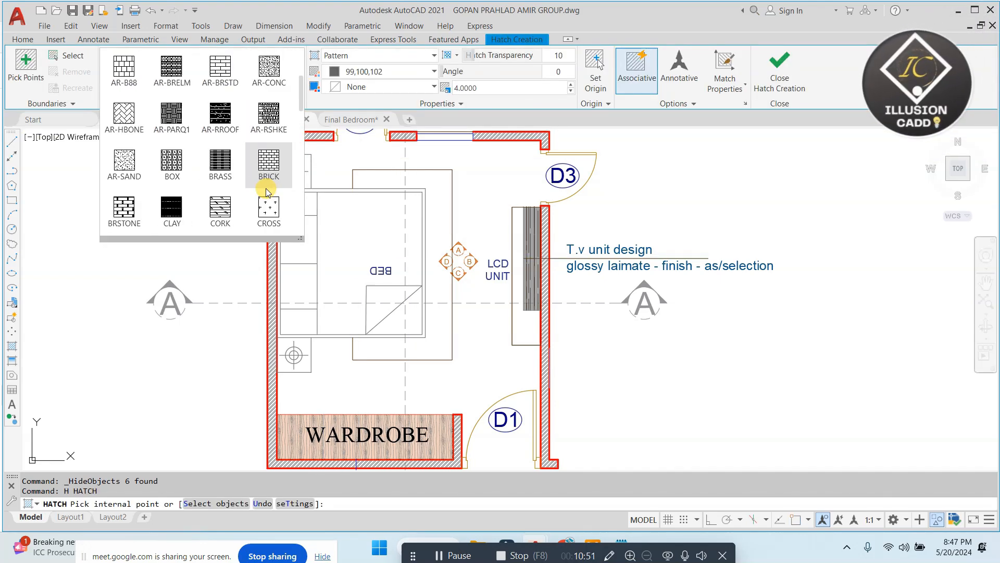
pyautogui.click(269, 156)
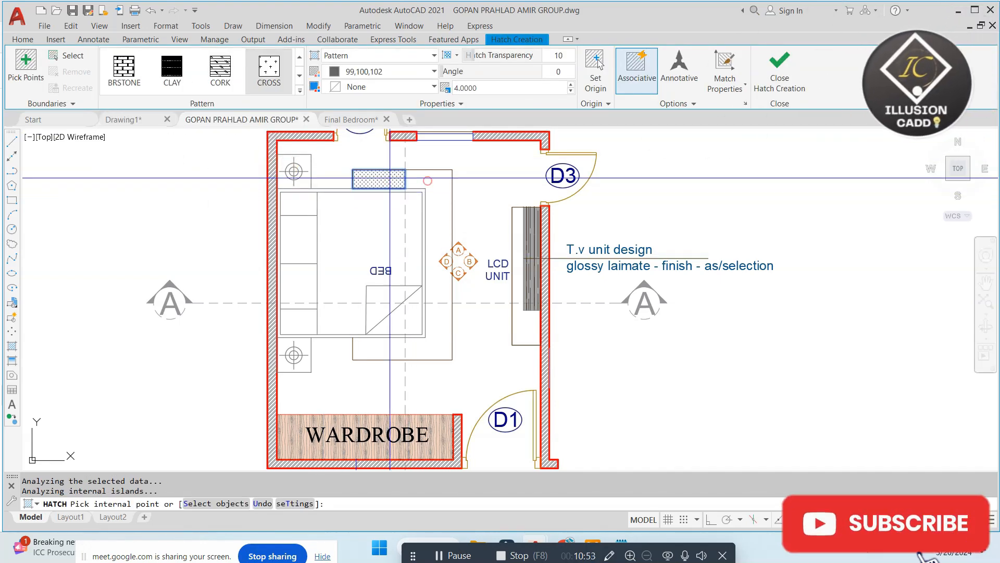
pyautogui.click(433, 180)
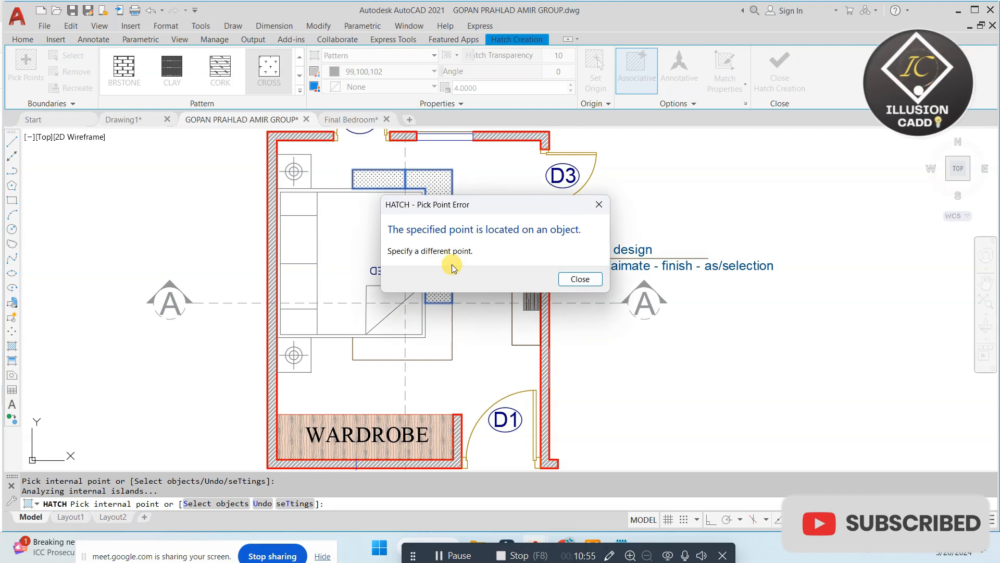
pyautogui.press('Escape')
pyautogui.click(438, 326)
pyautogui.click(380, 347)
pyautogui.click(376, 330)
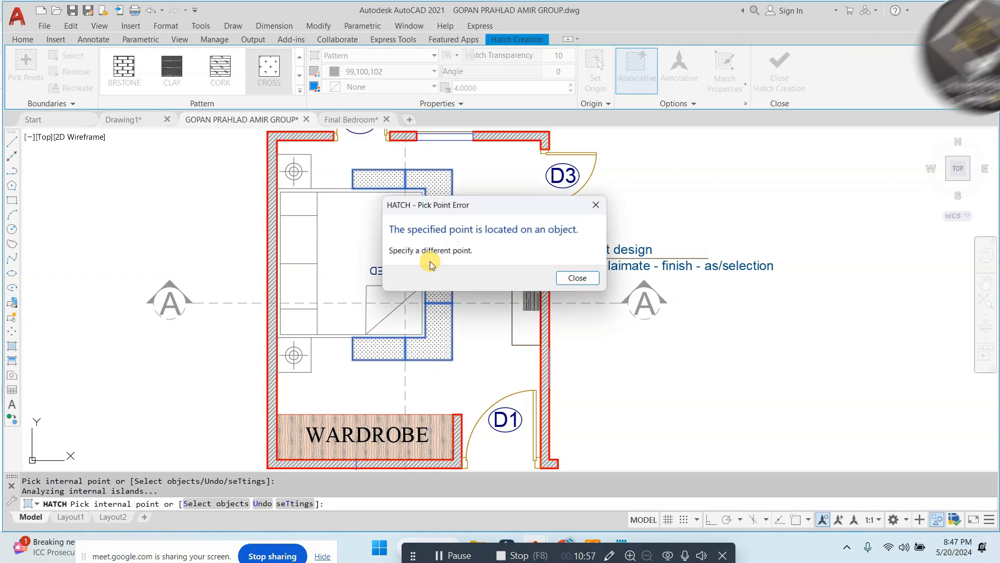
pyautogui.press('Escape')
# - Set the rug hatch colour to yellow 248,215,49 and its transparency to 53, and finish the hatch
pyautogui.click(401, 73)
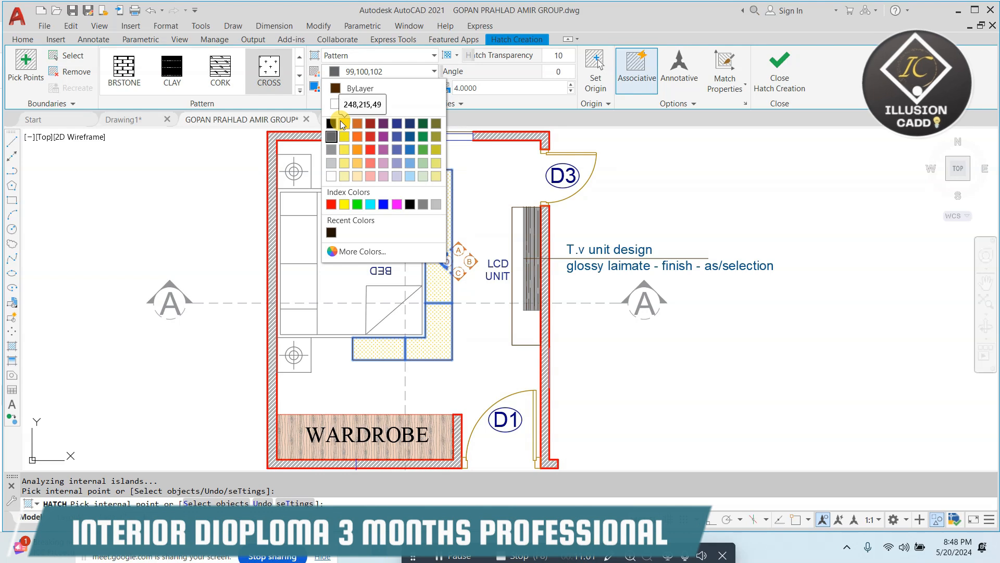
pyautogui.click(343, 124)
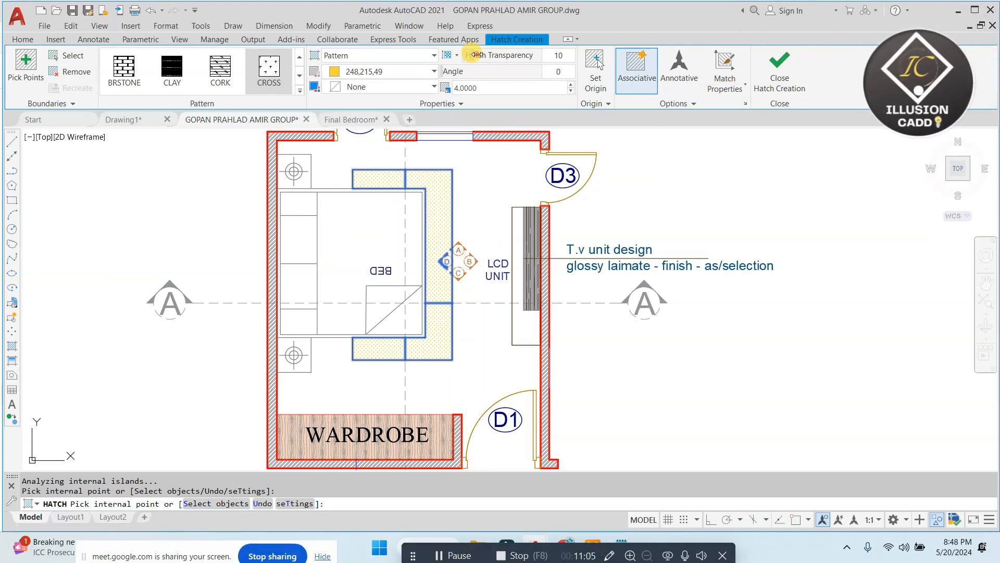
pyautogui.moveTo(543, 63); pyautogui.dragTo(548, 63)
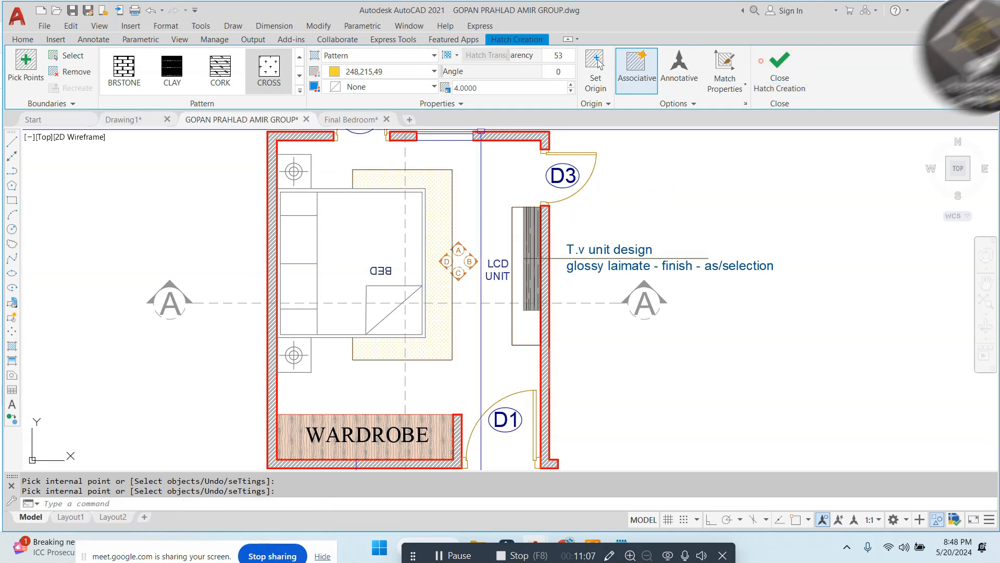
pyautogui.scroll(2, 514, 267)
pyautogui.press('Escape')
# - End object isolation to bring back the hidden room title and side chair
pyautogui.rightClick(459, 161)
pyautogui.moveTo(559, 224)
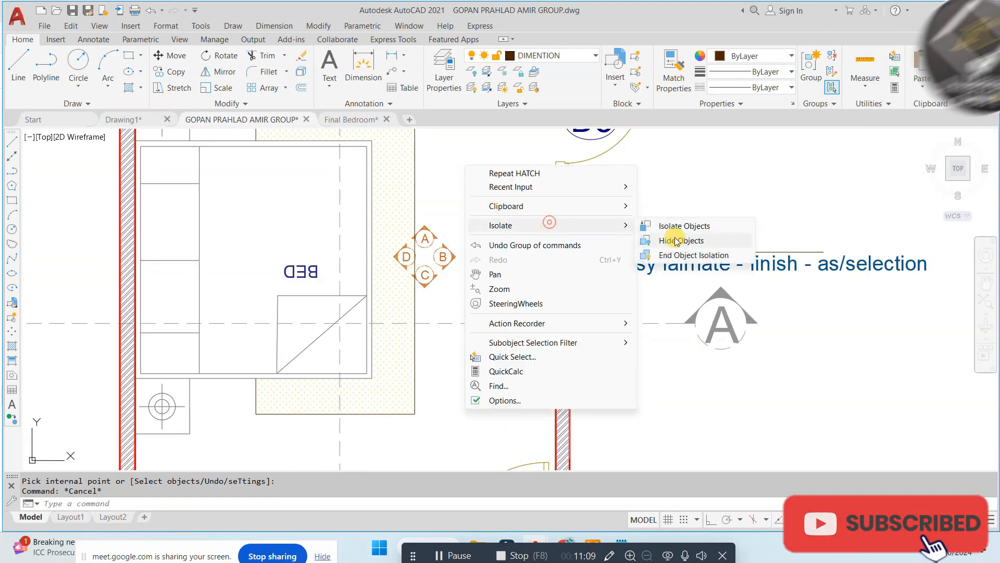
pyautogui.click(667, 255)
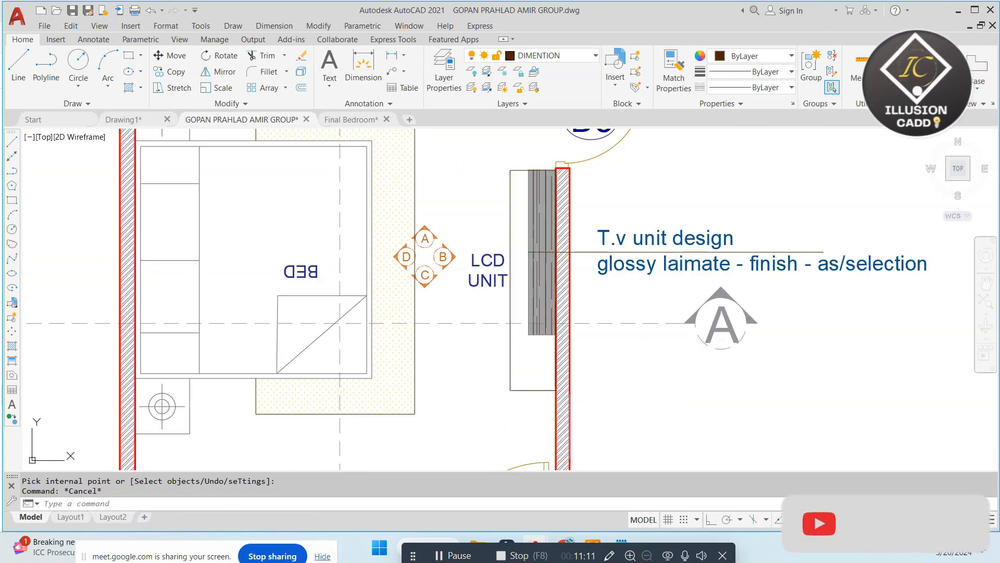
# - Move the "MASTER BED ROOM" text up onto the middle of the bed
pyautogui.scroll(-2, 462, 224)
pyautogui.moveTo(392, 319); pyautogui.dragTo(414, 296, button='middle')
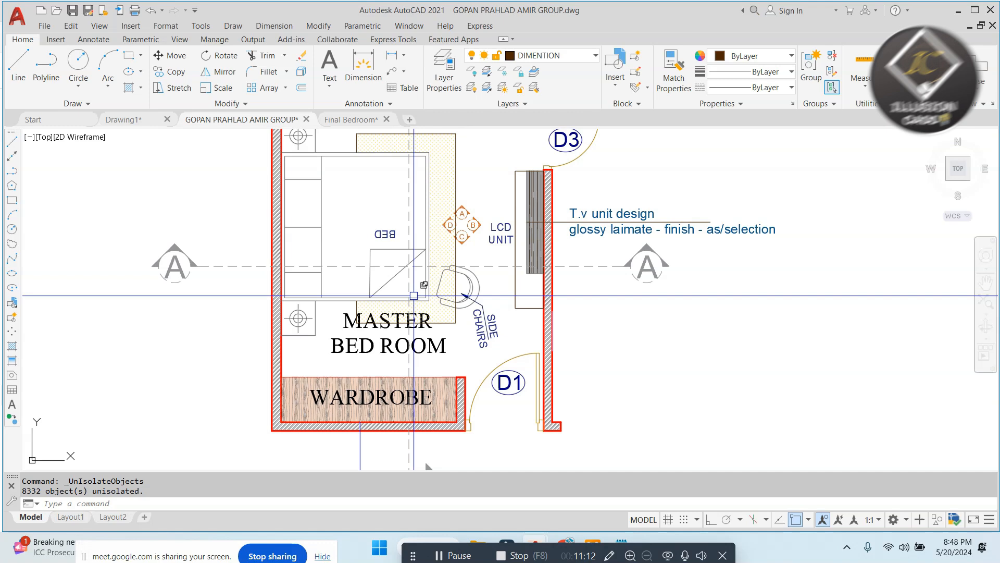
pyautogui.click(415, 324)
pyautogui.press('Escape')
pyautogui.click(428, 347)
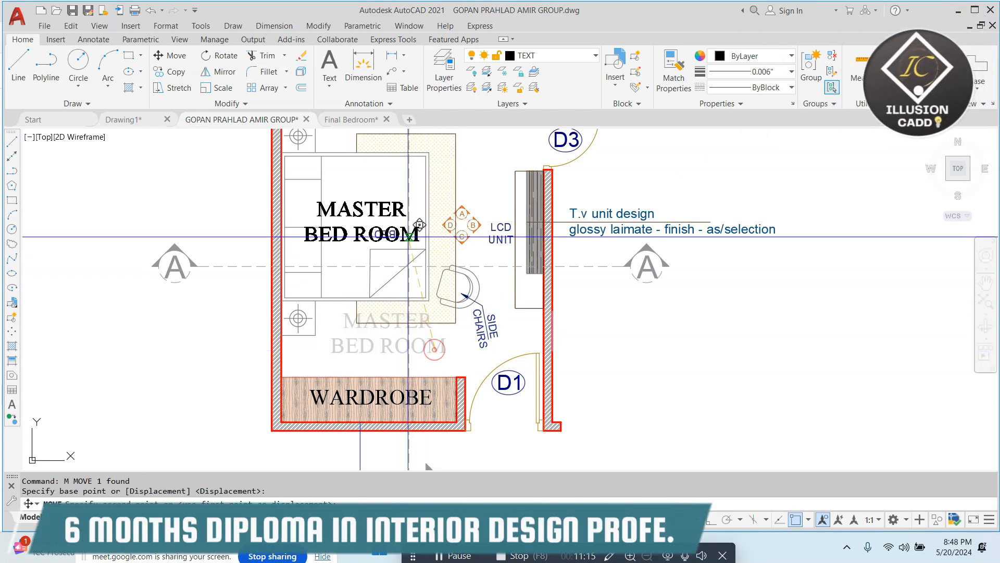
pyautogui.press('Escape')
# - Move the whole master bedroom plan with its labels and section marks slightly up and to the right
pyautogui.scroll(-4, 428, 204)
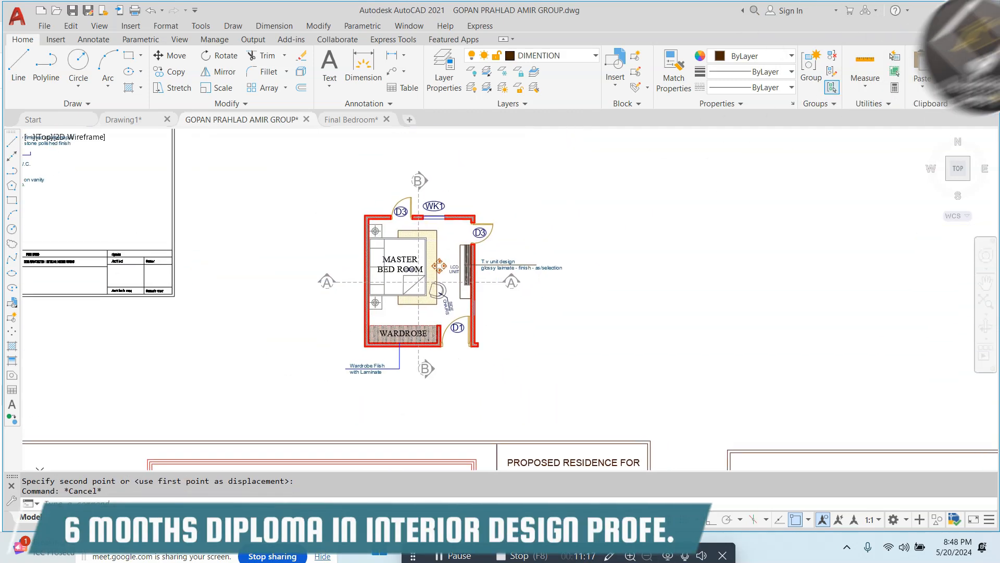
pyautogui.press('Escape')
pyautogui.scroll(3, 494, 171)
pyautogui.scroll(-2, 557, 169)
pyautogui.click(596, 141)
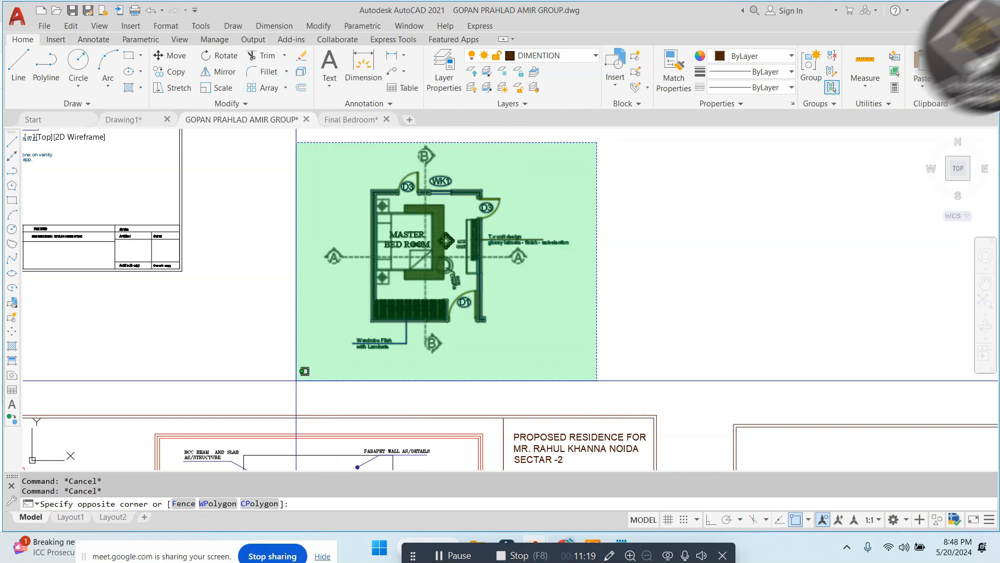
pyautogui.click(297, 377)
pyautogui.moveTo(476, 327); pyautogui.dragTo(442, 357, button='middle')
pyautogui.write('m')
pyautogui.press('Return')
pyautogui.click(545, 347)
pyautogui.click(598, 273)
pyautogui.press('Escape')
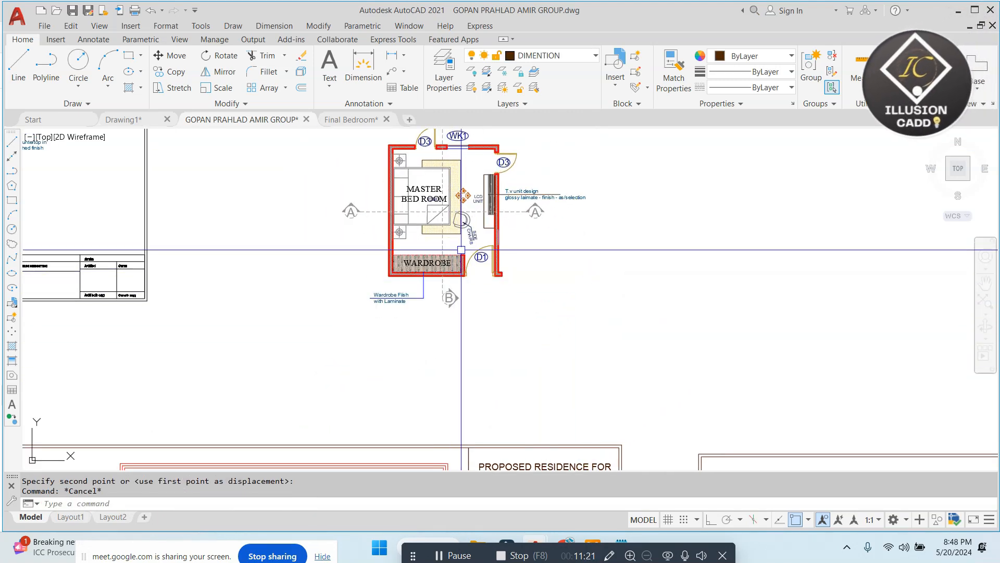
# - Change the colour of the side chair and its "SIDE CHAIRS" label to dark blue
pyautogui.scroll(3, 431, 256)
pyautogui.scroll(-3, 474, 257)
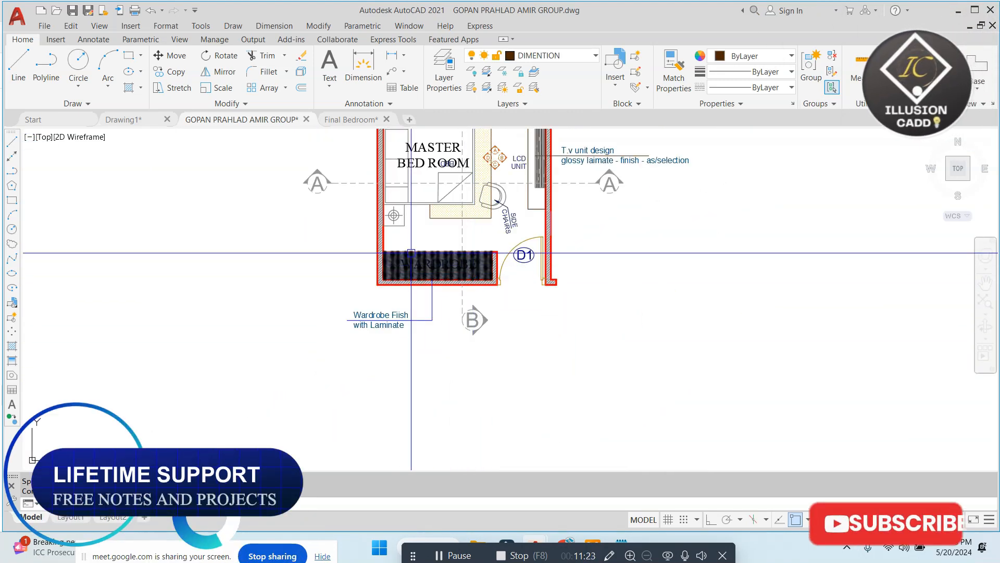
pyautogui.scroll(1, 448, 263)
pyautogui.scroll(-3, 449, 256)
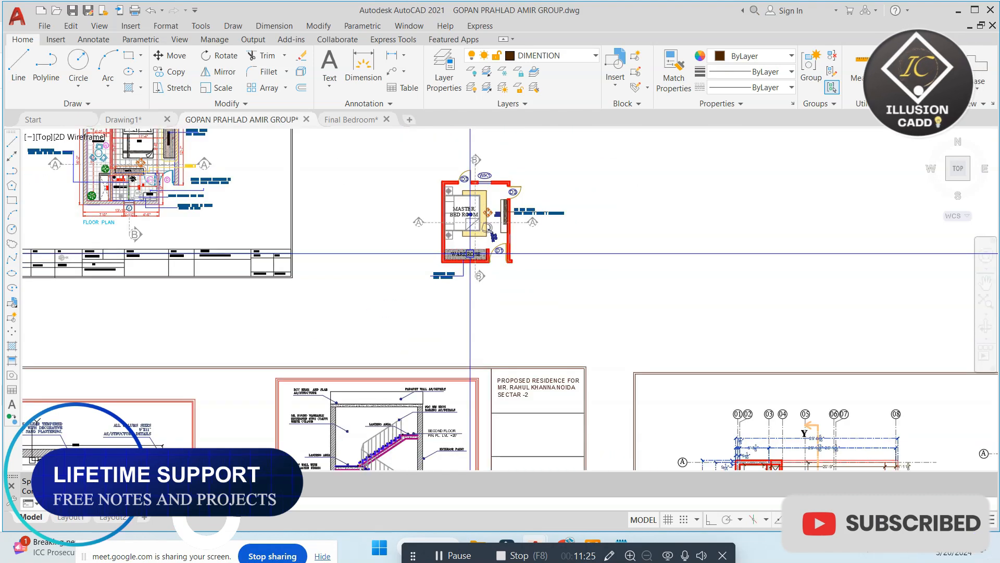
pyautogui.scroll(4, 480, 250)
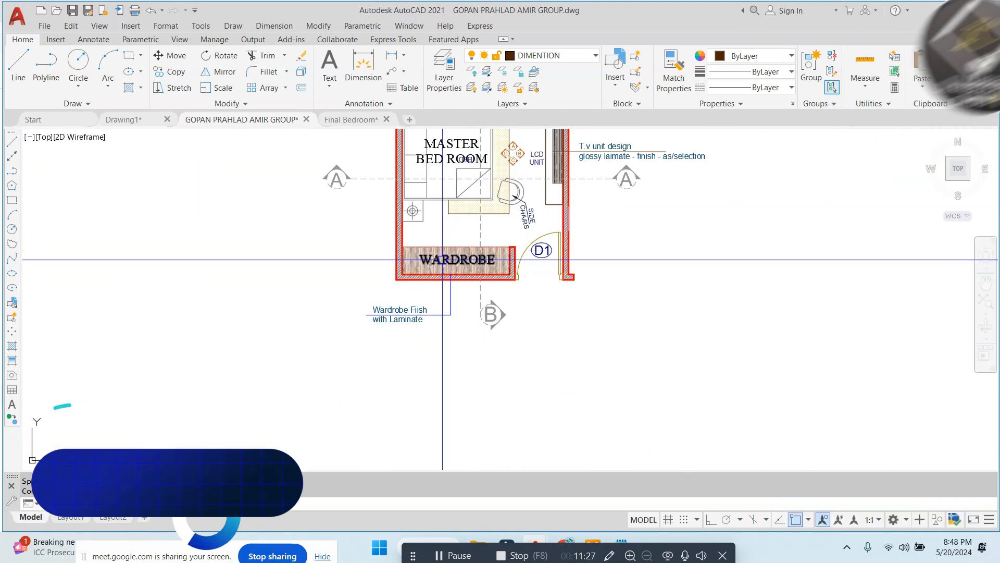
pyautogui.scroll(2, 443, 260)
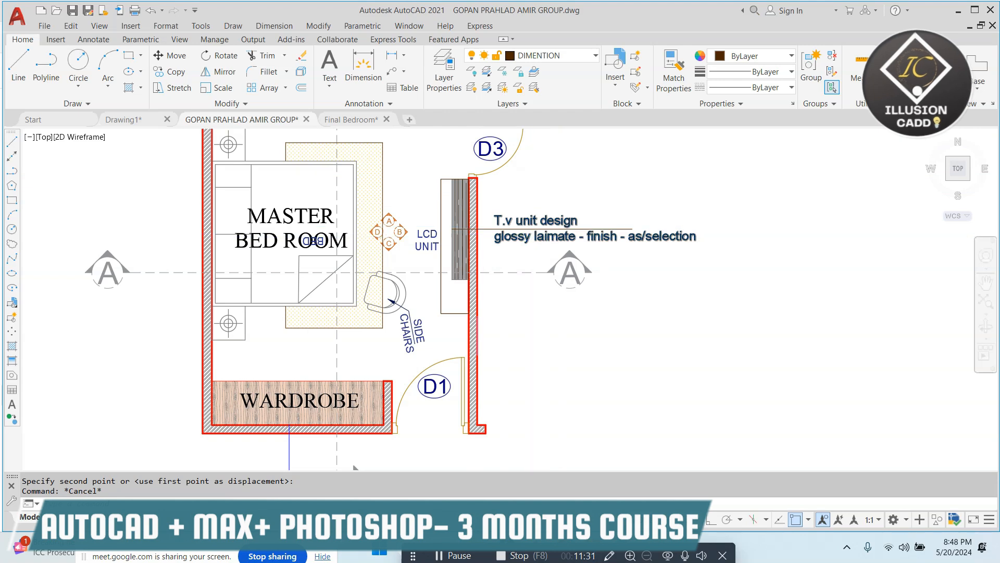
pyautogui.scroll(-2, 508, 256)
pyautogui.scroll(1, 433, 301)
pyautogui.click(435, 282)
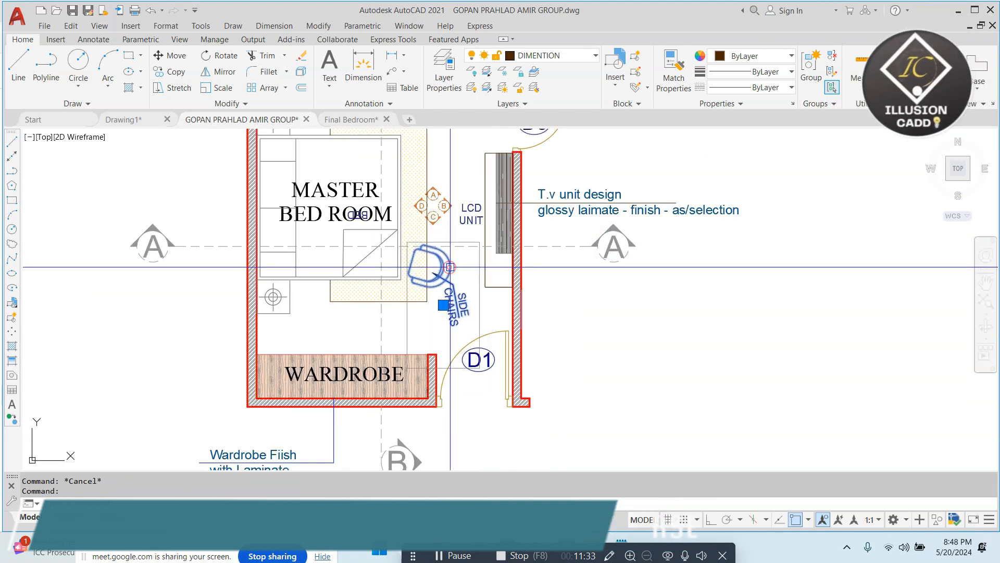
pyautogui.click(735, 58)
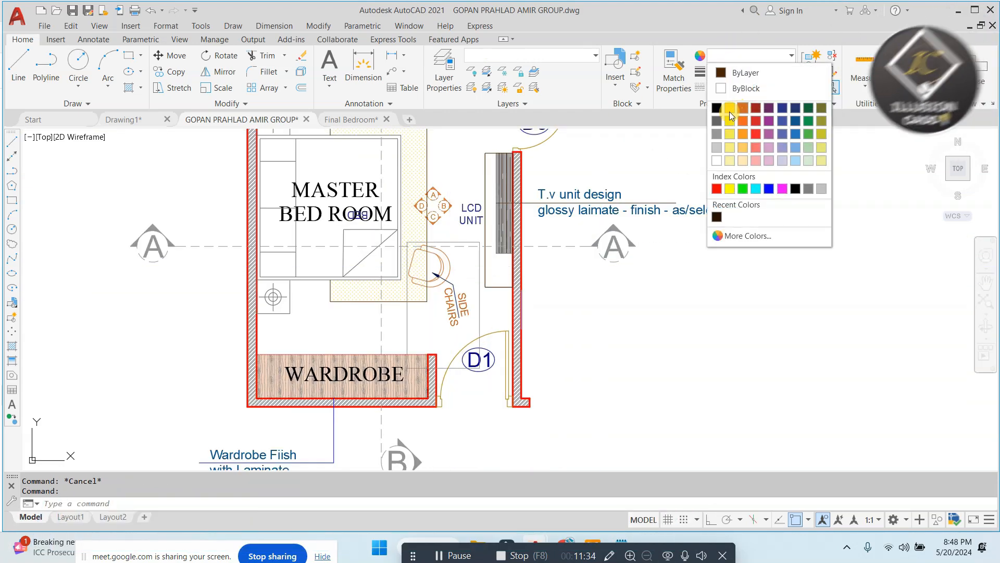
pyautogui.click(795, 107)
pyautogui.press('Escape')
# - Examine how the finished floor plan marks its wardrobe and T.V unit with cloud outlines and detail callouts
pyautogui.scroll(-4, 588, 226)
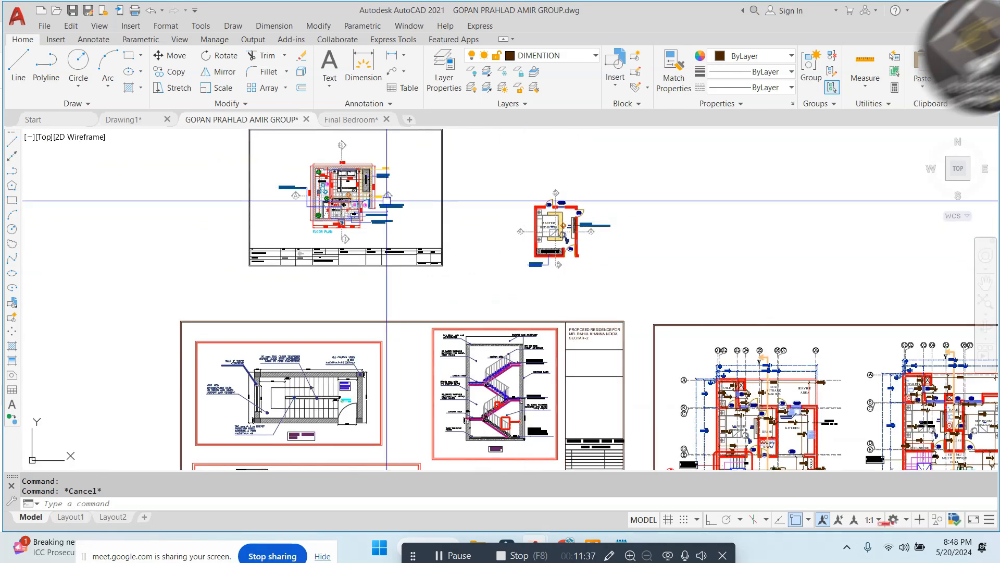
pyautogui.scroll(2, 333, 193)
pyautogui.scroll(2, 318, 308)
pyautogui.scroll(-1, 346, 195)
pyautogui.moveTo(346, 195); pyautogui.dragTo(338, 297, button='middle')
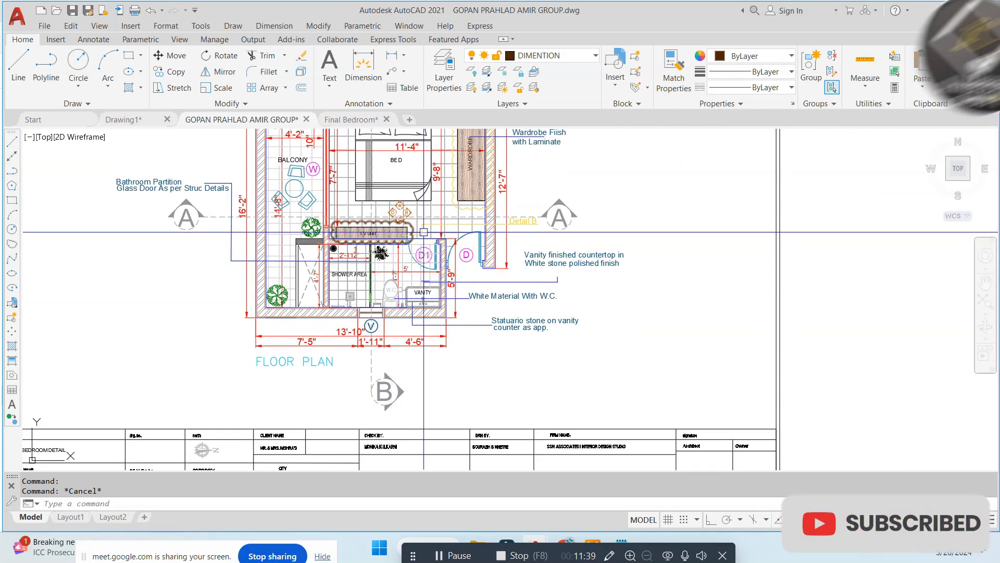
pyautogui.moveTo(439, 222); pyautogui.dragTo(403, 292, button='middle')
pyautogui.scroll(1, 472, 187)
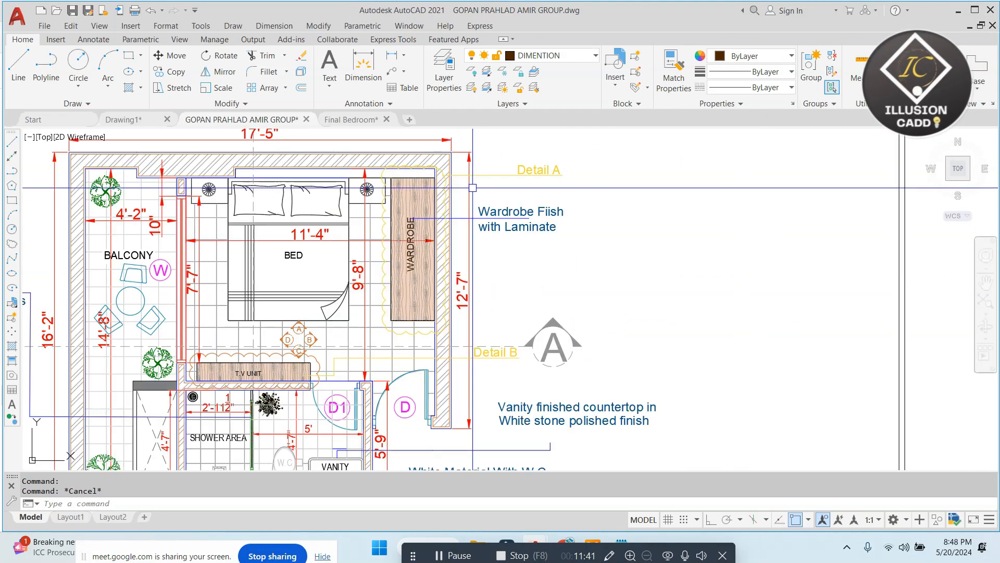
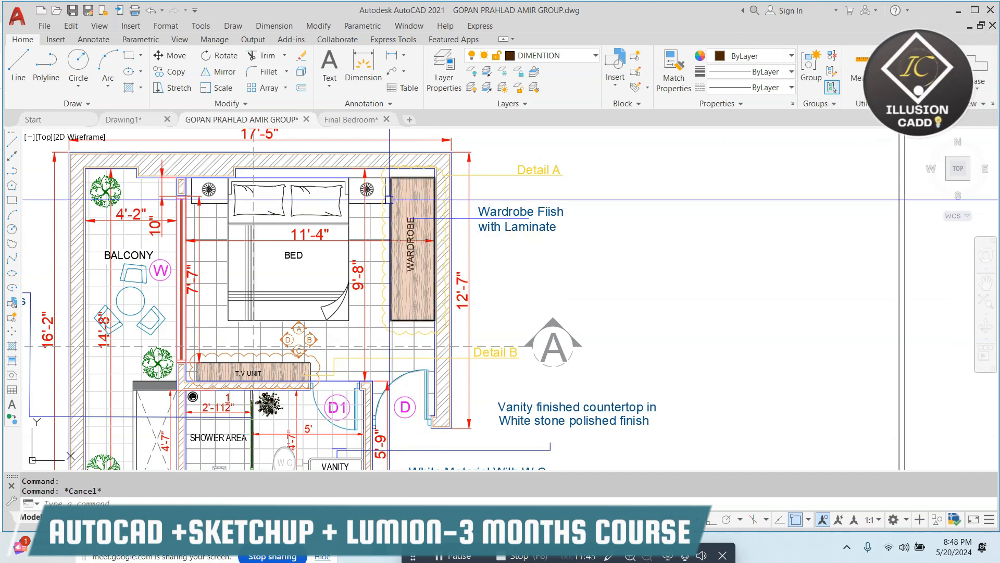
pyautogui.scroll(-6, 575, 277)
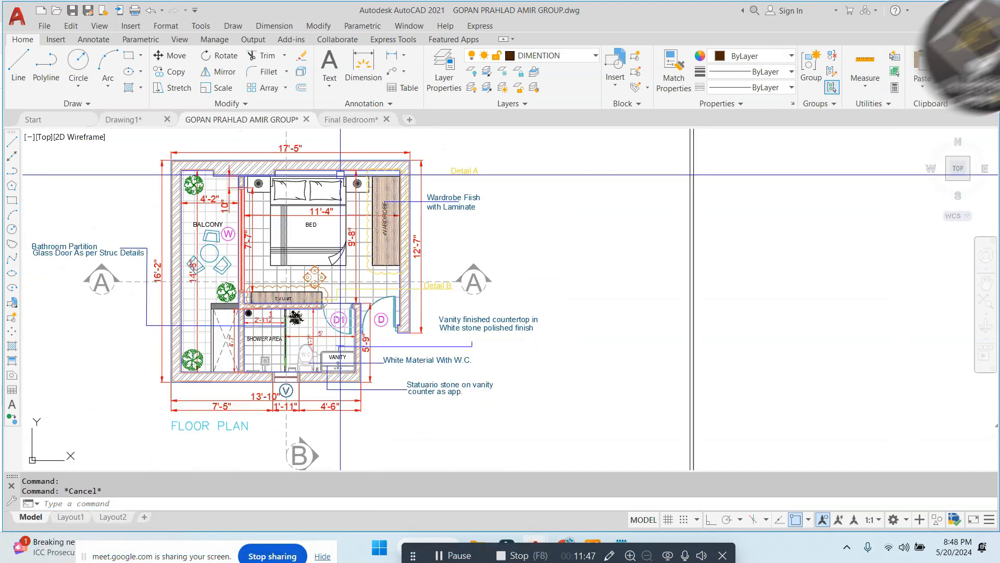
# - Draw a rectangle enclosing the wardrobe and its surrounding walls in the master bedroom plan
pyautogui.scroll(10, 671, 311)
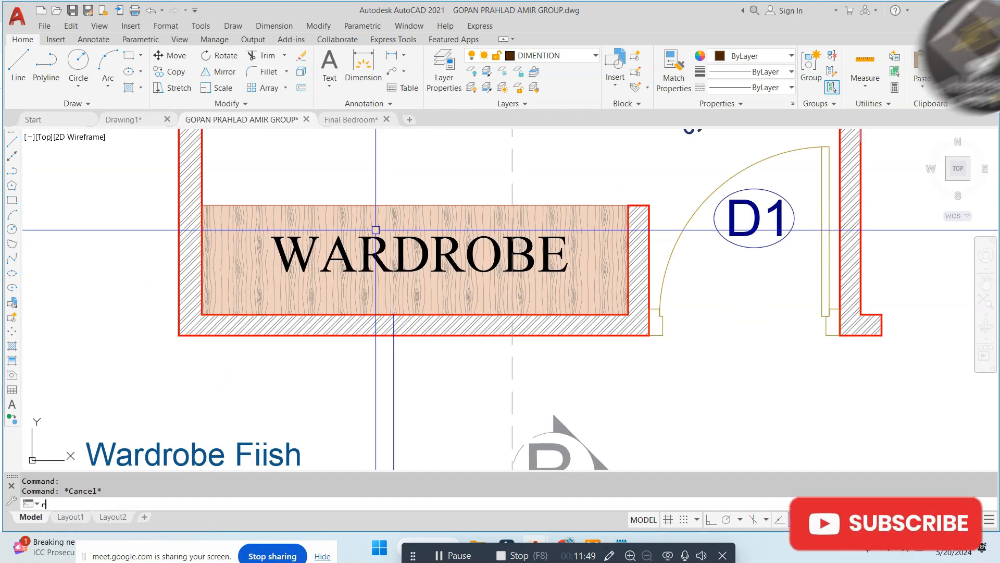
pyautogui.write('rec')
pyautogui.press('Return')
pyautogui.click(125, 156)
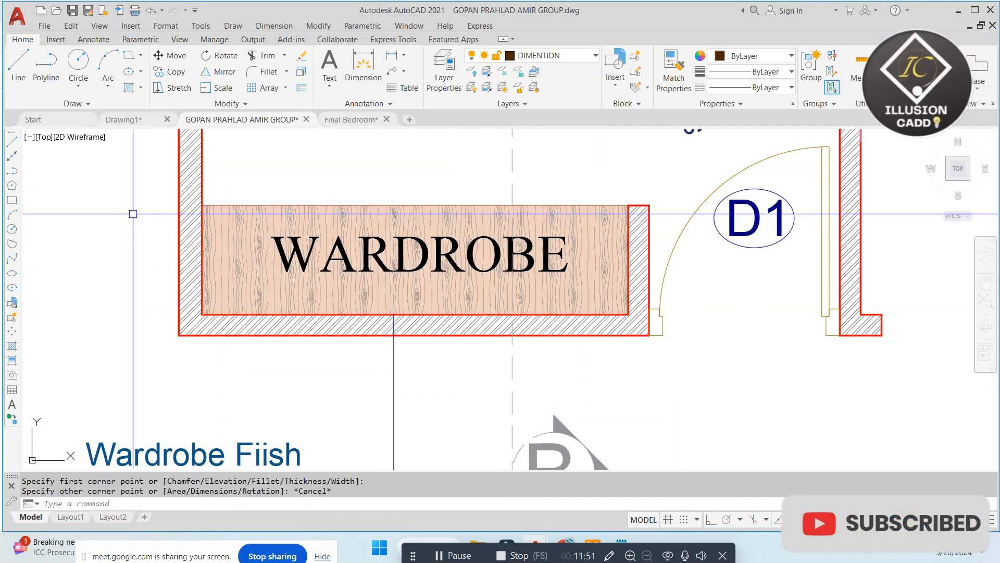
pyautogui.click(679, 378)
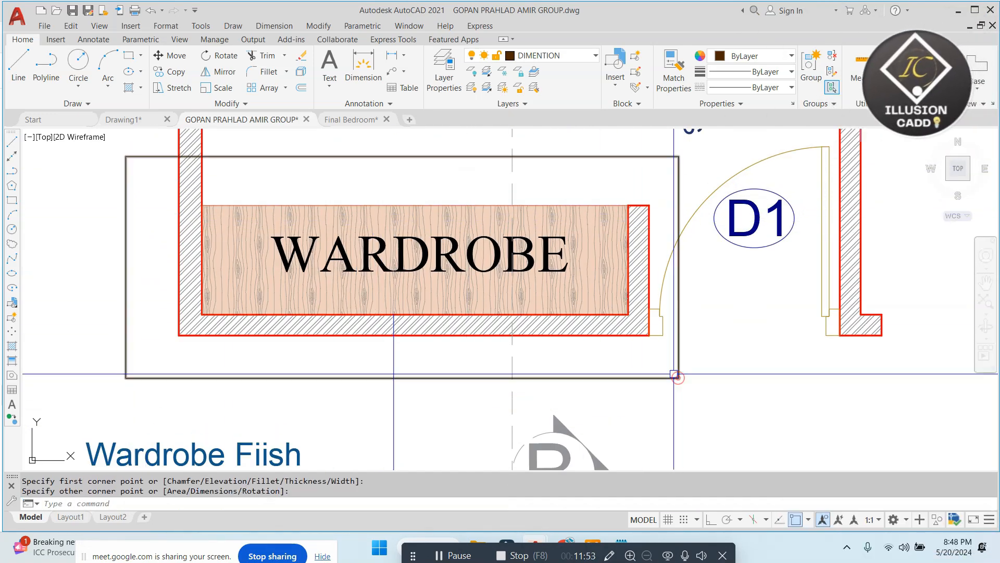
# - Try to fillet all corners of the wardrobe's surrounding rectangle as a polyline with a 4' radius
pyautogui.write('f')
pyautogui.press('Return')
pyautogui.write('r')
pyautogui.press('Return')
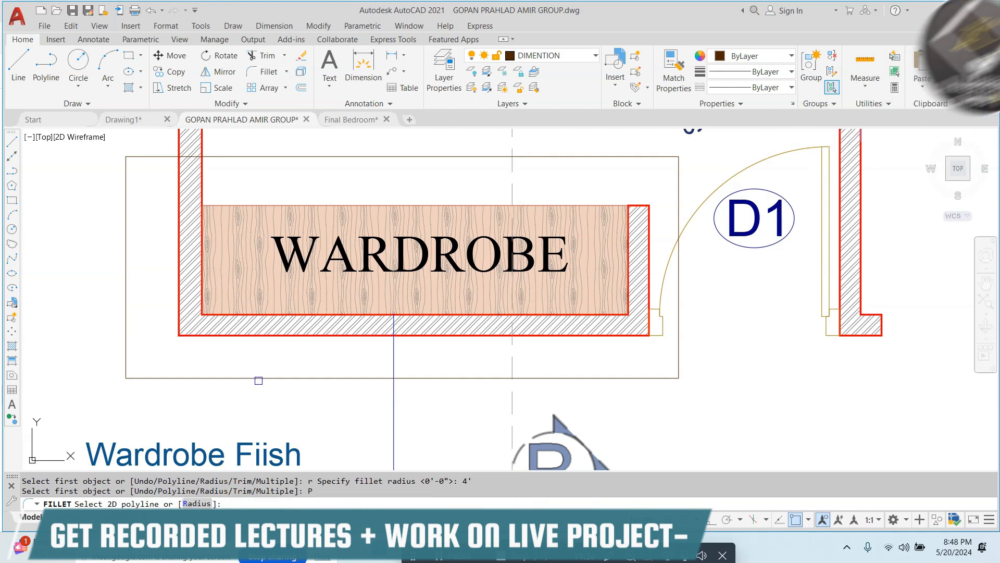
pyautogui.click(258, 378)
pyautogui.click(257, 372)
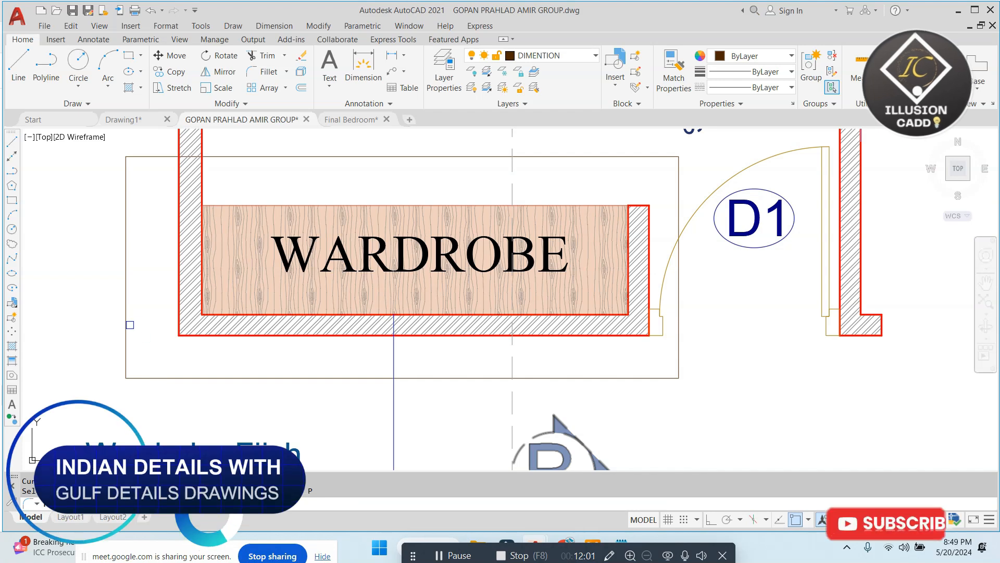
# - Erase the rectangle around the wardrobe
pyautogui.click(125, 322)
pyautogui.write('e')
pyautogui.press('Return')
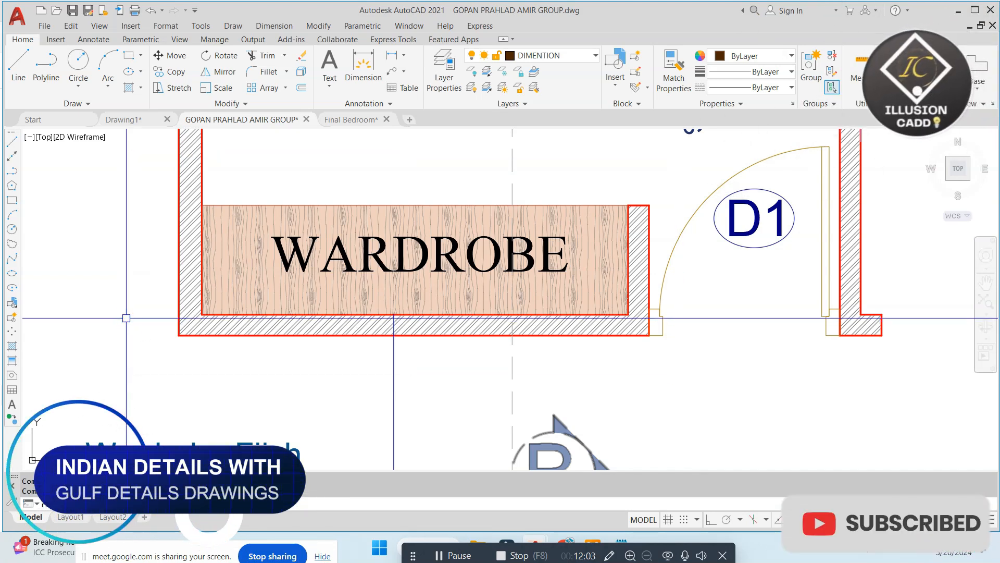
# - Draw a new, slightly smaller rectangle around the wardrobe and its walls
pyautogui.write('rec')
pyautogui.press('Return')
pyautogui.click(148, 175)
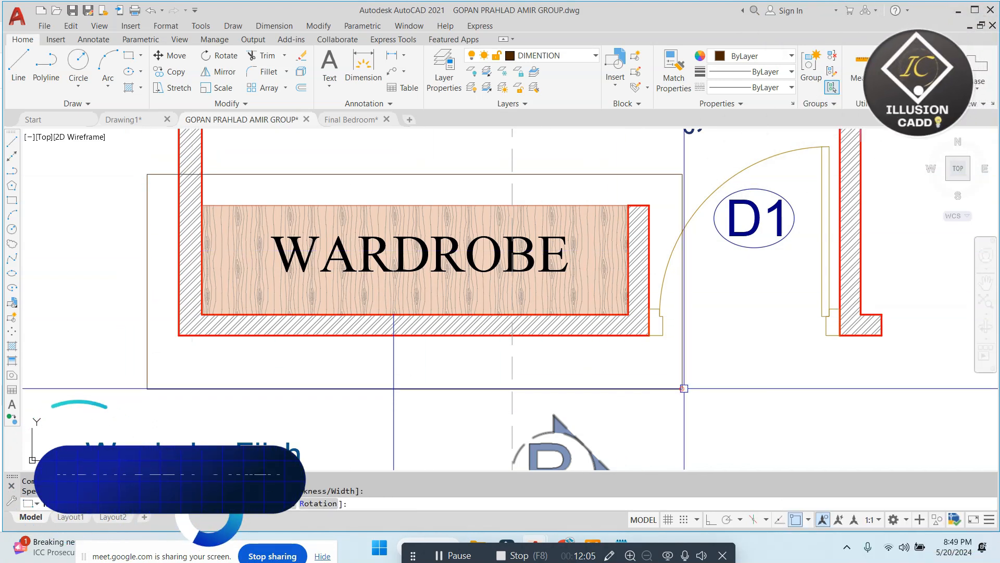
pyautogui.click(684, 388)
pyautogui.write('f')
pyautogui.press('Return')
pyautogui.write('r')
pyautogui.press('Return')
pyautogui.write("2'")
pyautogui.press('Return')
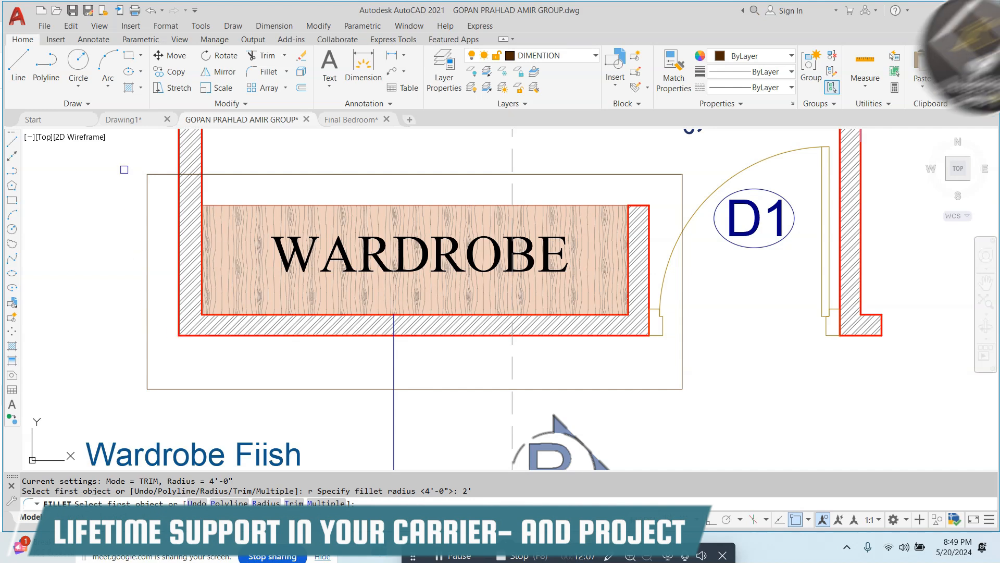
pyautogui.click(229, 502)
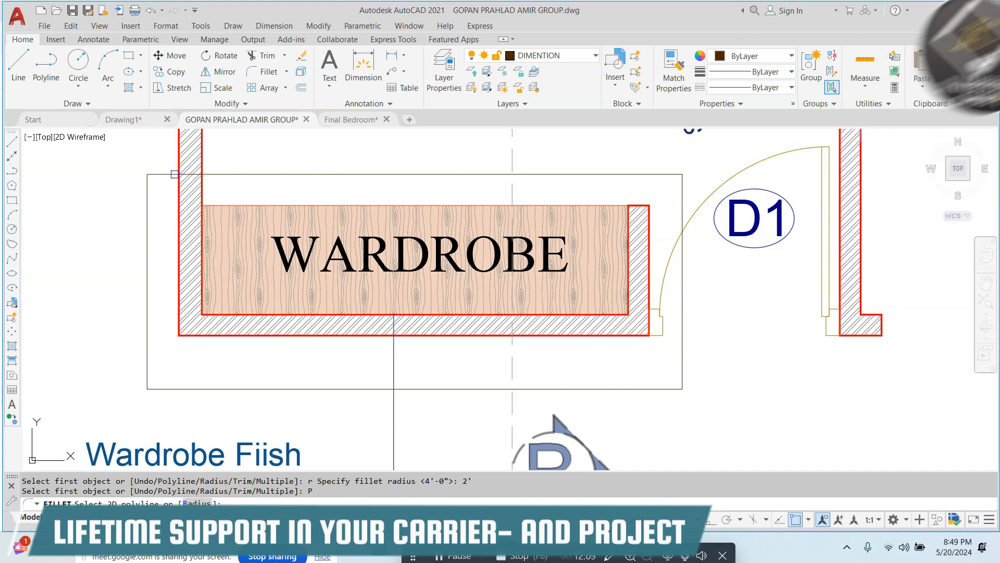
pyautogui.press('Escape')
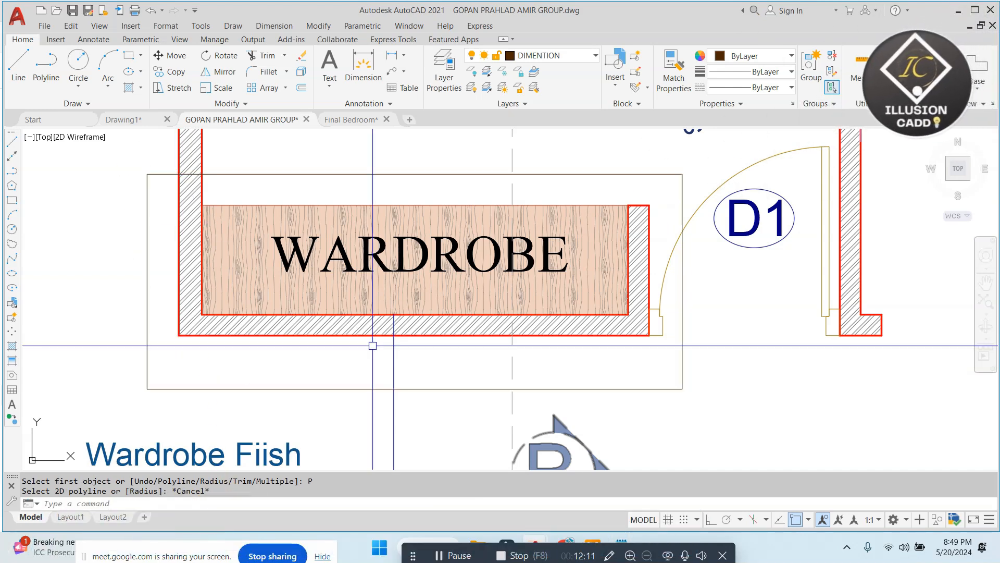
# - Fillet all corners of the rectangle around the wardrobe as a polyline with a 1' radius
pyautogui.write('f')
pyautogui.press('Return')
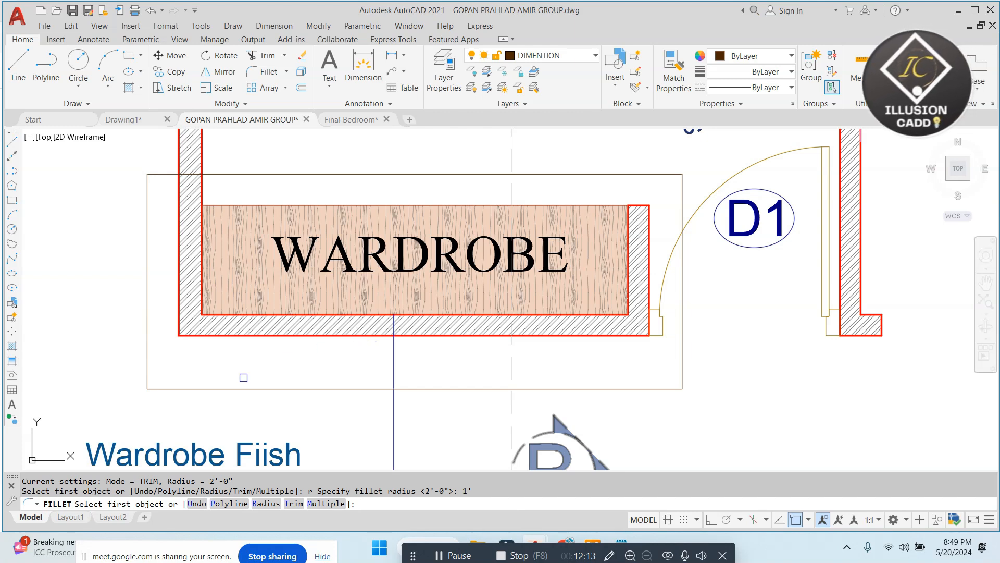
pyautogui.click(218, 502)
pyautogui.click(181, 390)
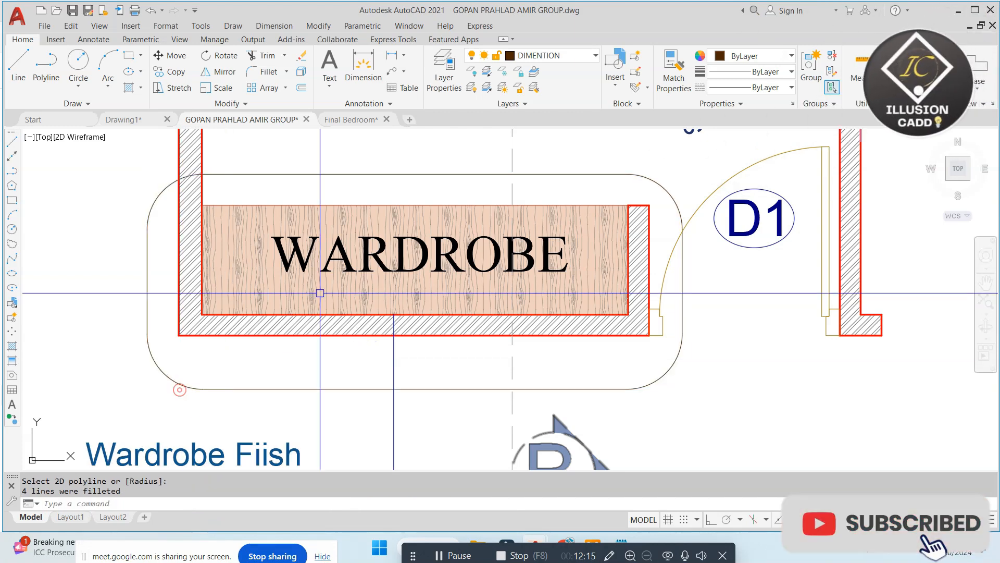
# - Change the colour of the rounded outline around the wardrobe to magenta
pyautogui.scroll(-2, 321, 292)
pyautogui.press('Escape')
pyautogui.click(397, 206)
pyautogui.press('Escape')
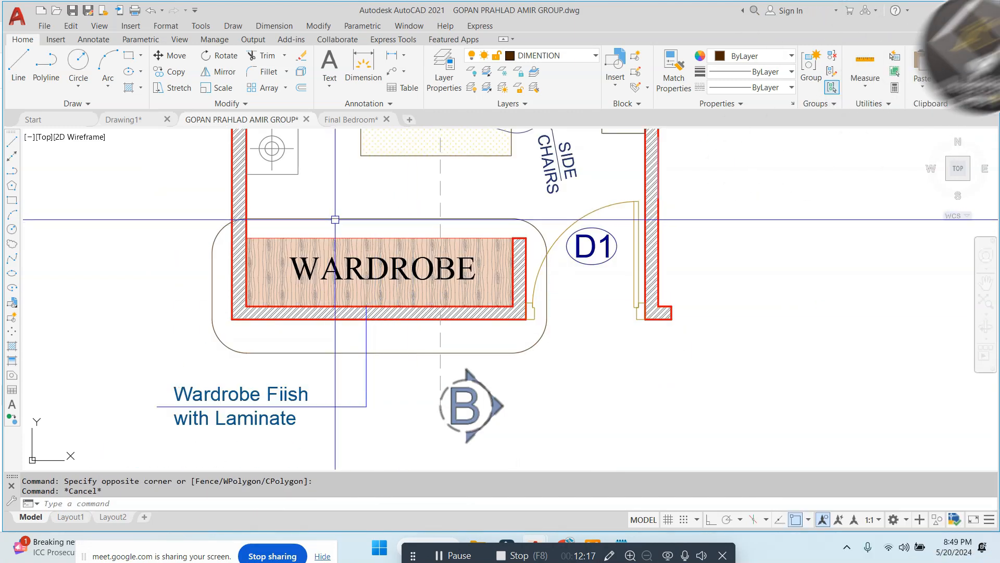
pyautogui.click(772, 64)
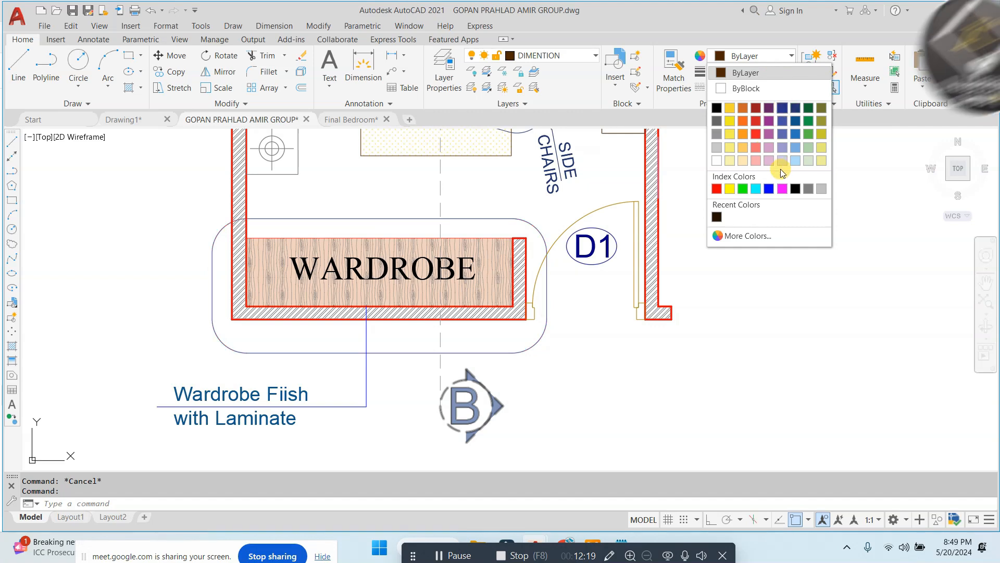
pyautogui.click(782, 189)
pyautogui.press('Escape')
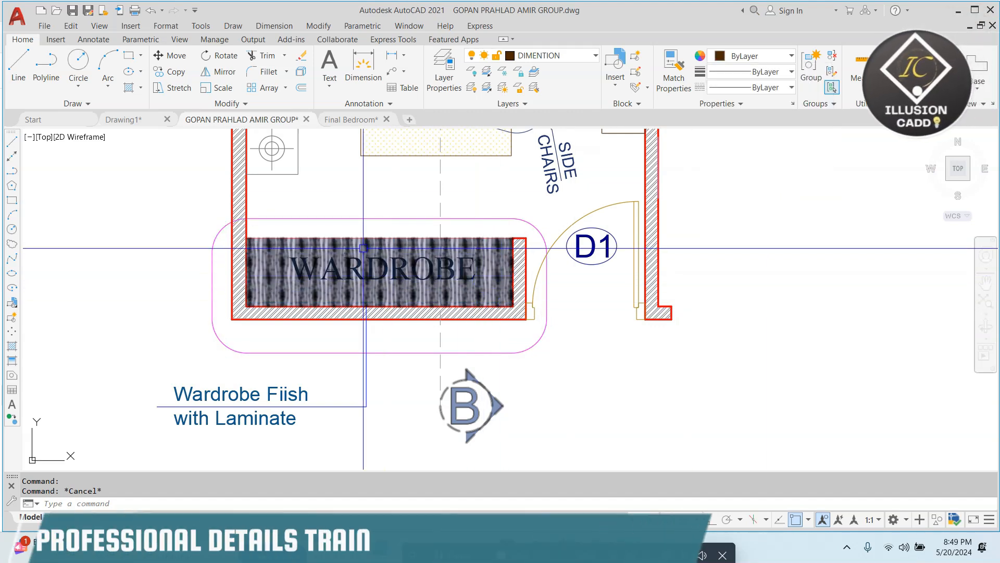
# - Convert the rounded wardrobe outline into a revision cloud with an arc length of 3"
pyautogui.click(12, 244)
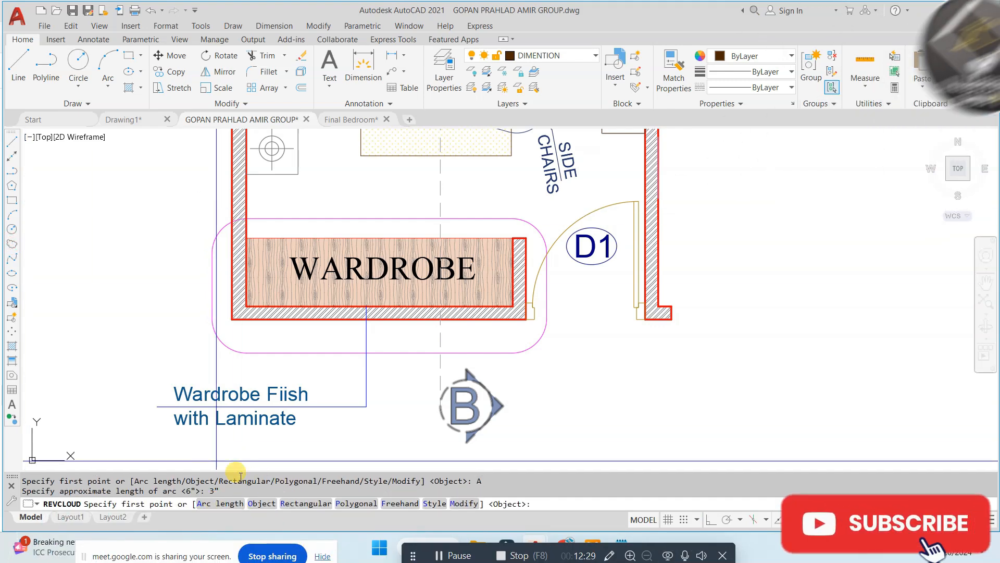
pyautogui.click(262, 504)
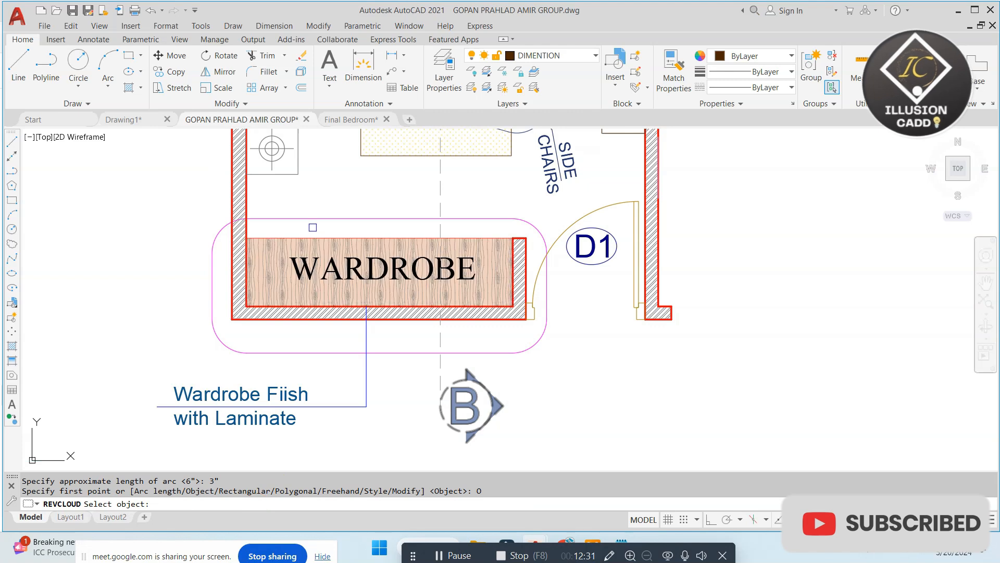
pyautogui.click(315, 218)
pyautogui.press('Return')
pyautogui.press('Escape')
# - Set the colour of the revision cloud around the wardrobe to magenta
pyautogui.click(420, 216)
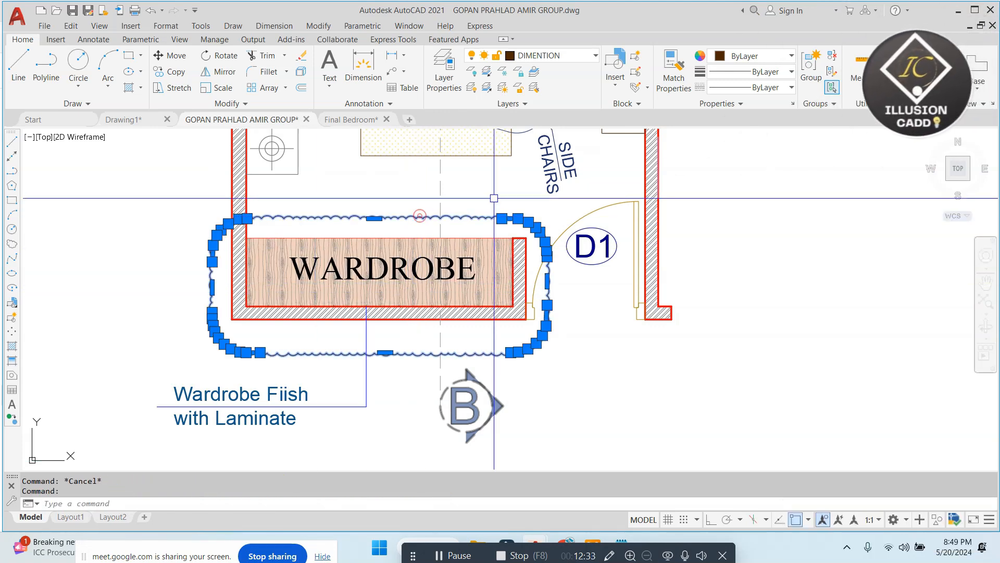
pyautogui.click(760, 83)
pyautogui.click(768, 61)
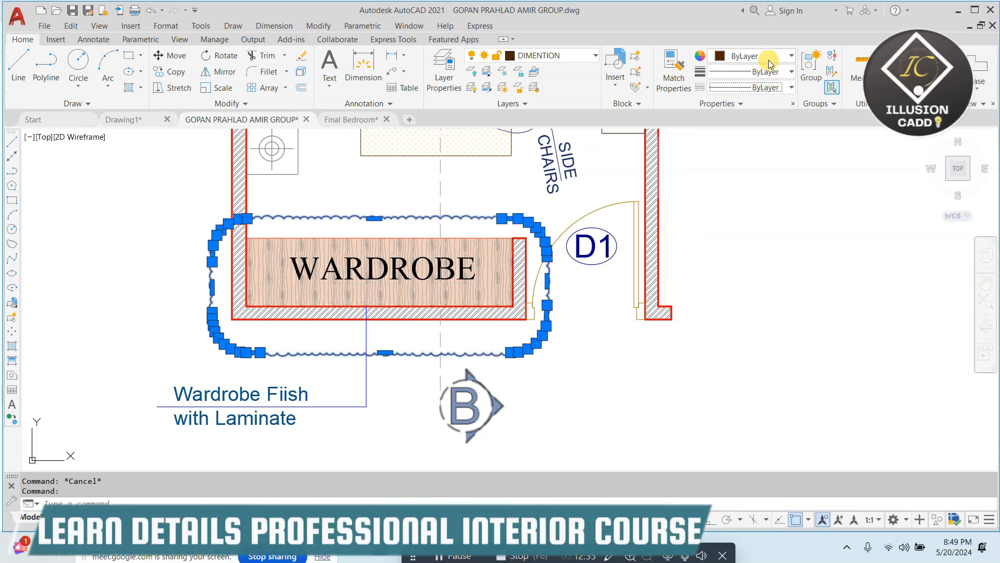
pyautogui.click(768, 57)
pyautogui.press('Escape')
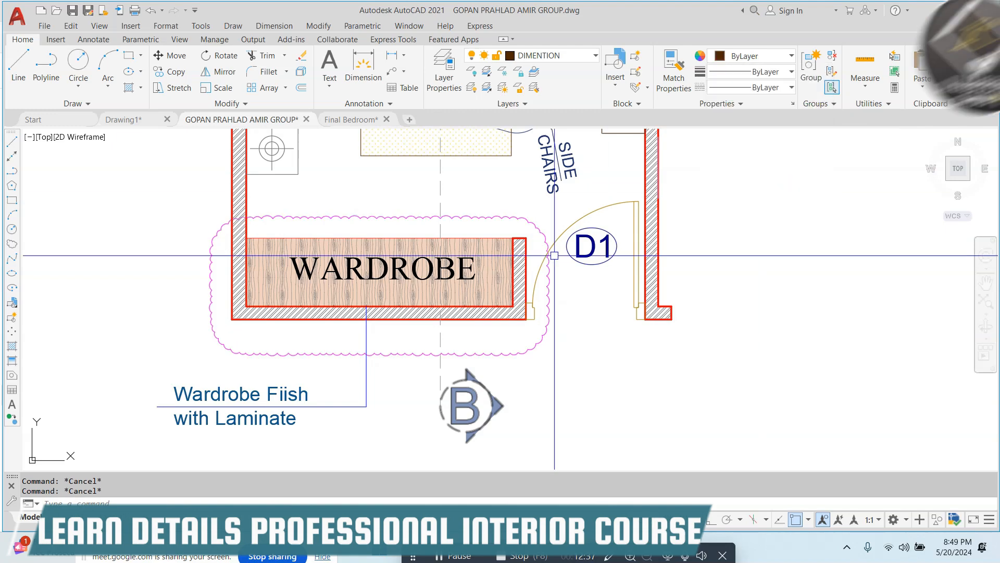
pyautogui.scroll(2, 439, 272)
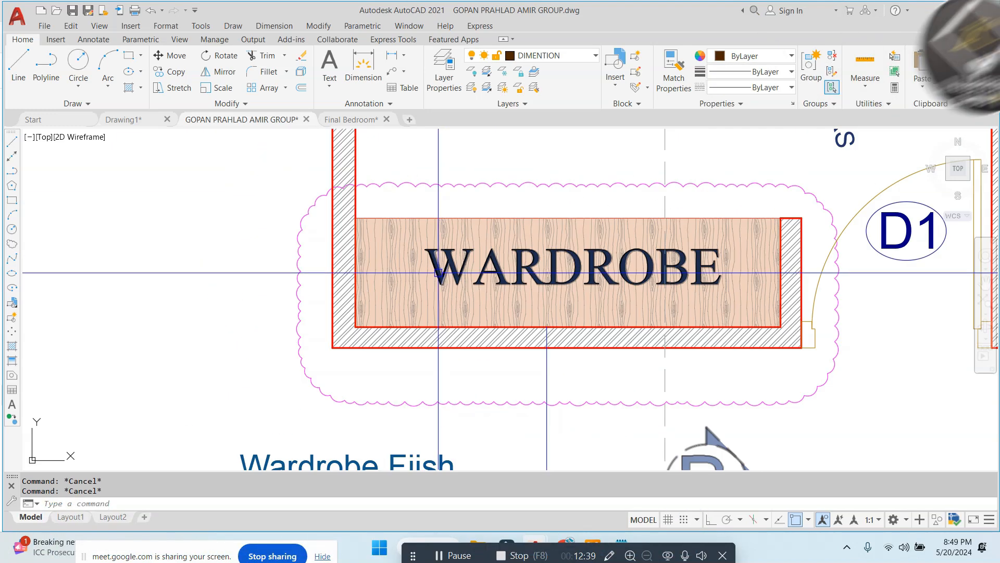
pyautogui.scroll(-5, 438, 272)
pyautogui.scroll(3, 267, 262)
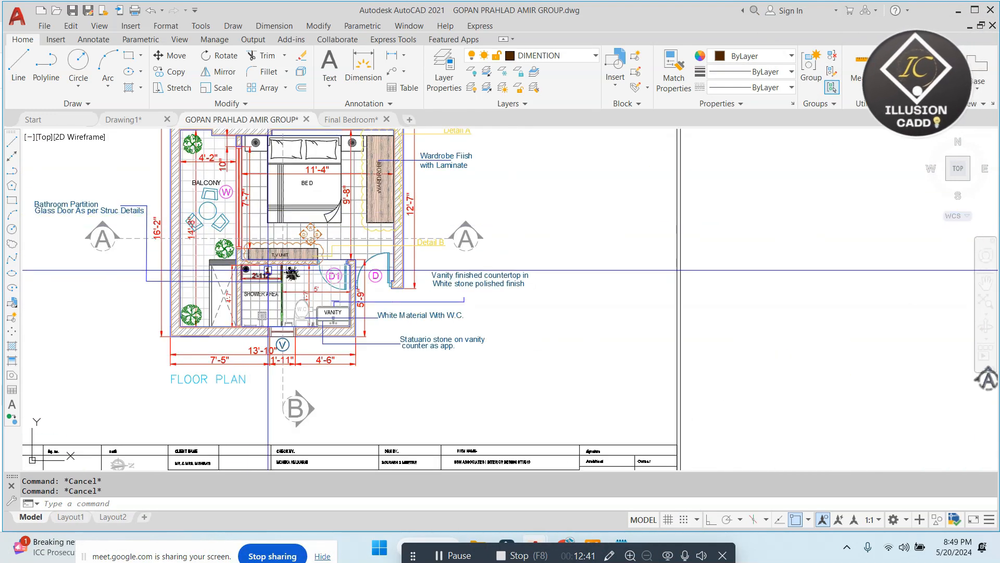
pyautogui.scroll(-2, 345, 242)
pyautogui.moveTo(653, 352); pyautogui.dragTo(632, 350, button='middle')
pyautogui.scroll(5, 632, 339)
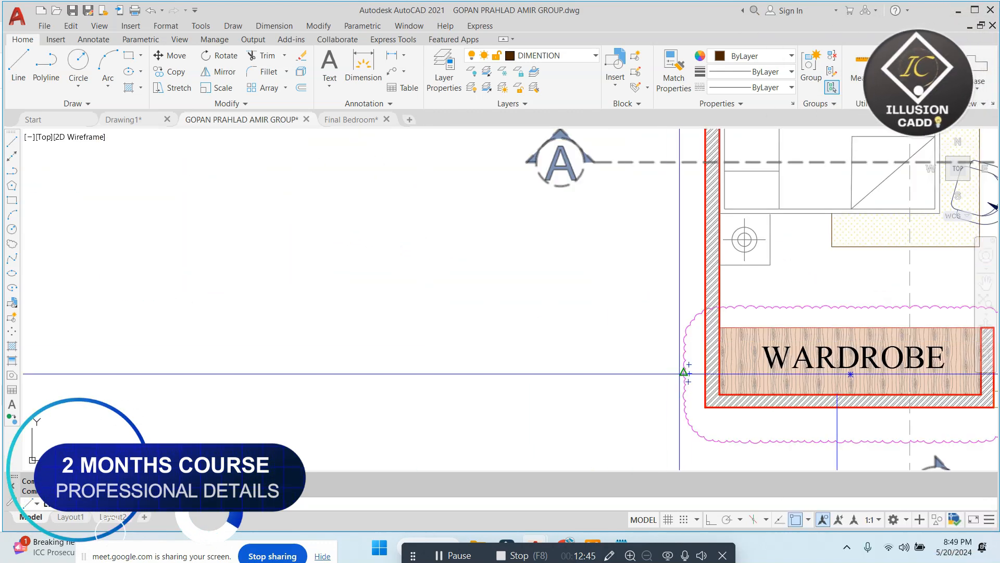
pyautogui.click(710, 519)
pyautogui.moveTo(698, 425); pyautogui.dragTo(625, 389, button='middle')
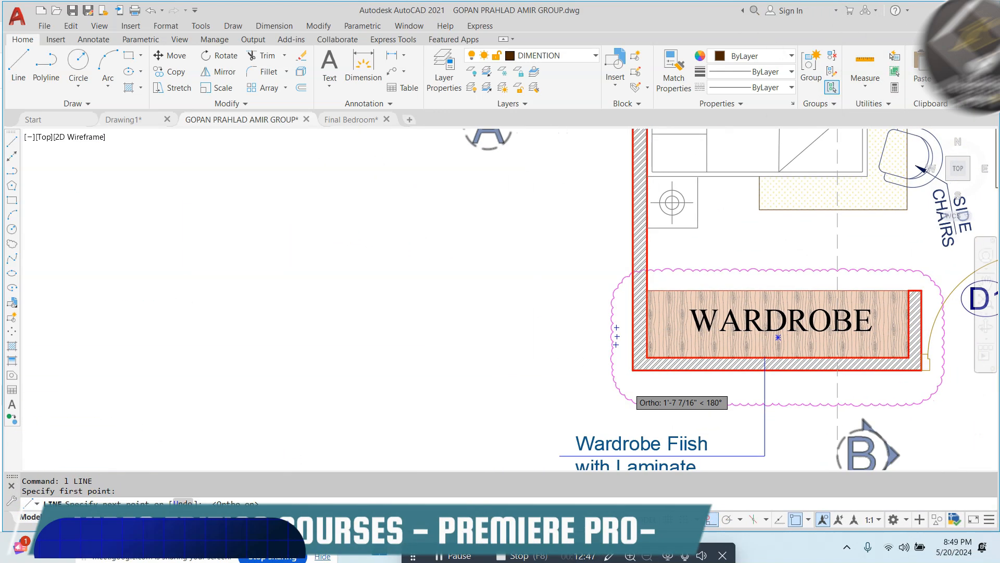
pyautogui.scroll(1, 560, 350)
pyautogui.write('c')
pyautogui.press('Return')
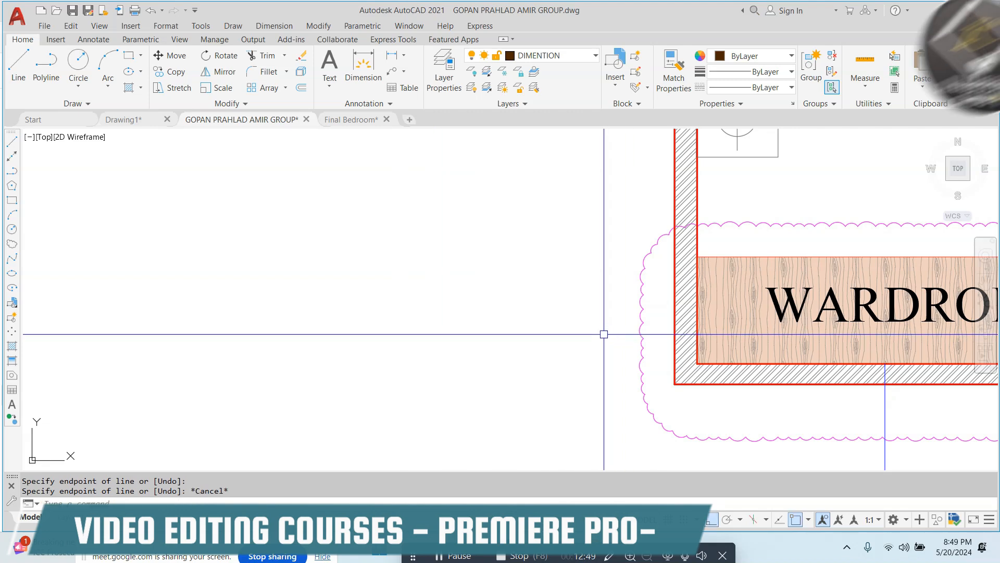
# - Draw a horizontal leader line outward from the revision cloud's left side and a circle centred on the line's free end
pyautogui.write('l')
pyautogui.press('Return')
pyautogui.click(642, 322)
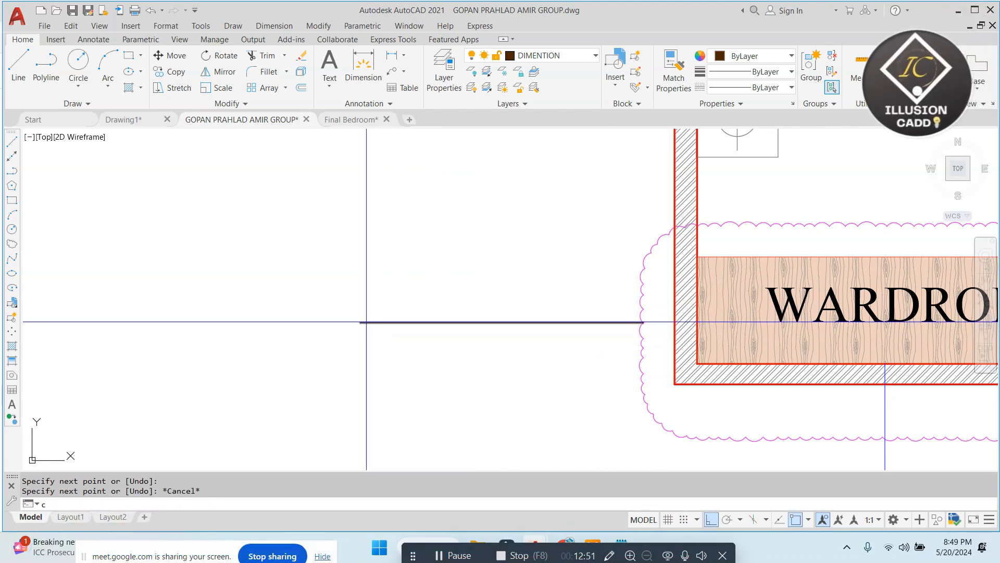
pyautogui.press('Return')
pyautogui.click(361, 322)
pyautogui.click(386, 362)
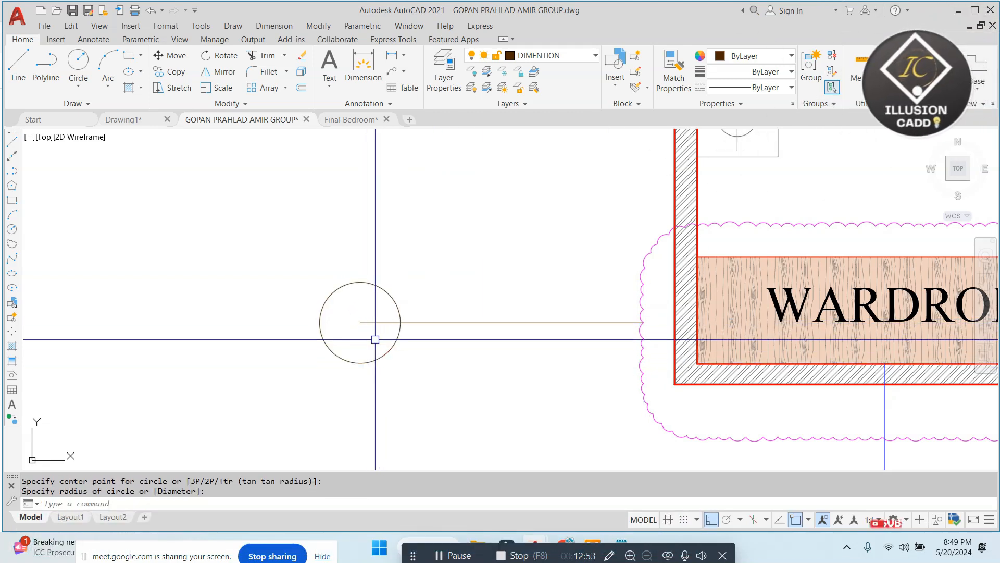
# - Extend the leader line through the circle to its far side so it divides the circle in half
pyautogui.write('ex')
pyautogui.press('Return')
pyautogui.press('Return')
pyautogui.click(384, 323)
pyautogui.press('Escape')
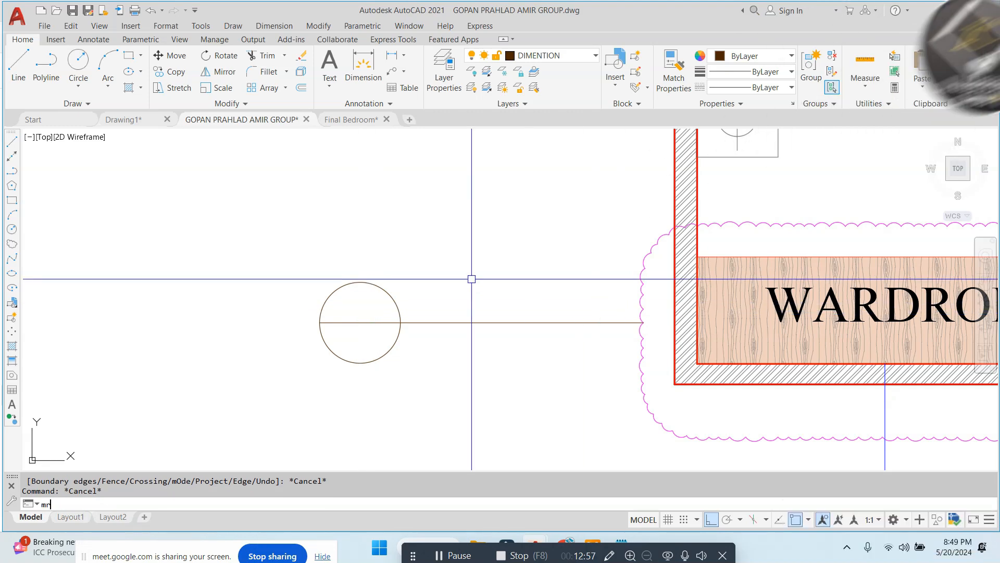
# - Copy the MASTER BED ROOM text from the plan onto the callout circle, with Ortho turned off
pyautogui.press('BackSpace')
pyautogui.press('BackSpace')
pyautogui.scroll(-4, 472, 278)
pyautogui.scroll(2, 508, 224)
pyautogui.click(563, 201)
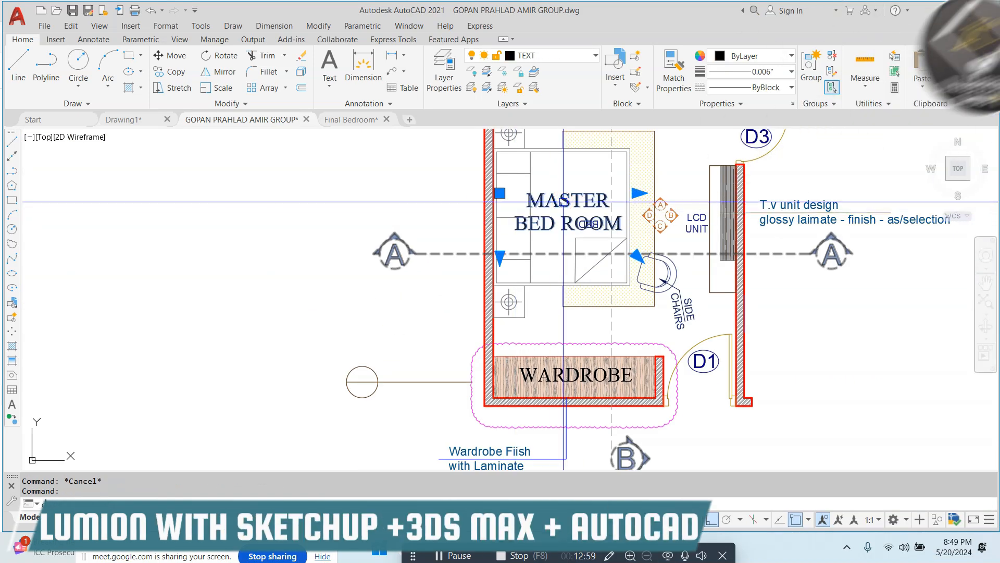
pyautogui.click(709, 520)
pyautogui.scroll(6, 361, 390)
pyautogui.click(368, 344)
pyautogui.press('Escape')
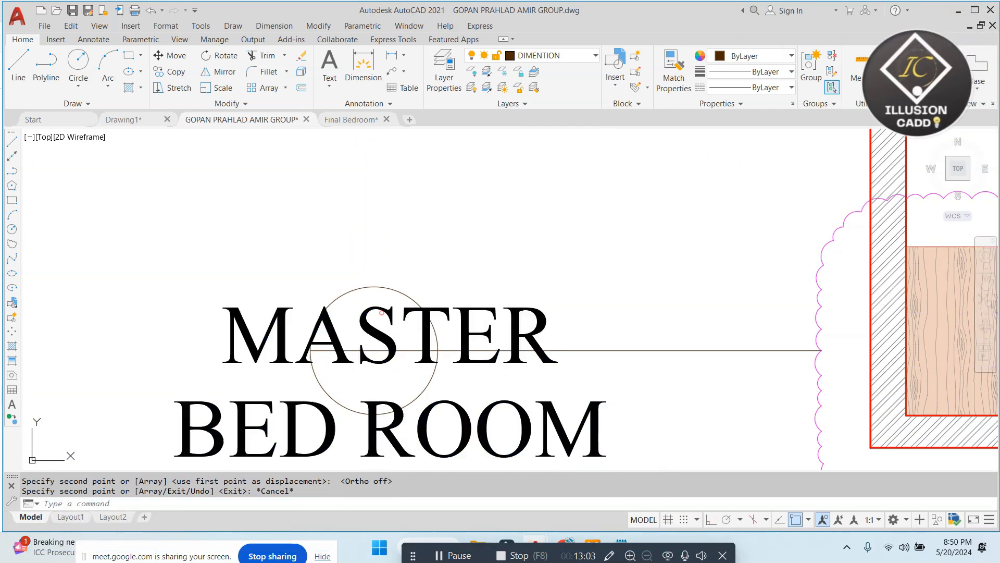
# - Change the copied room text on the callout circle to "D1"
pyautogui.doubleClick(382, 313)
pyautogui.write('d1')
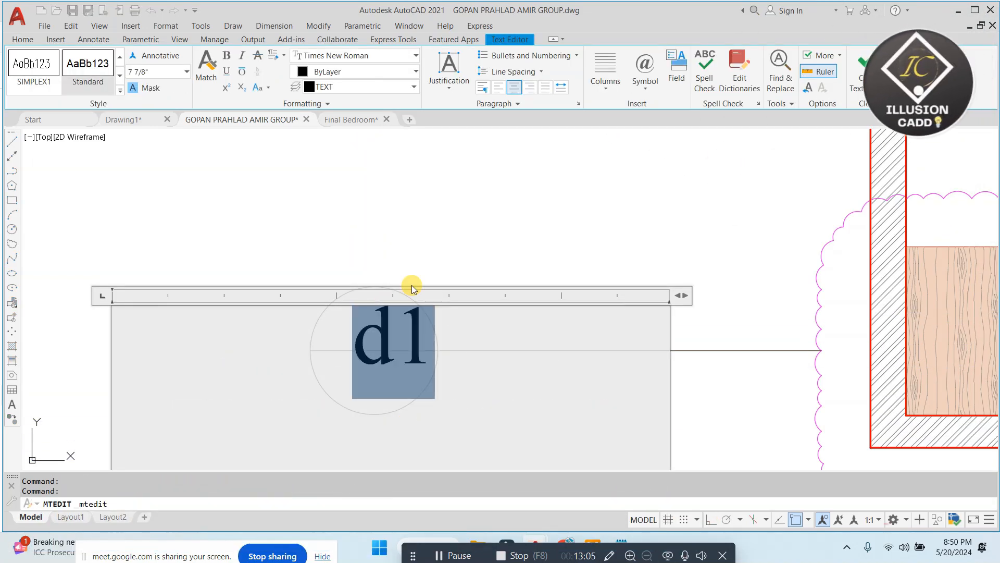
pyautogui.write('D')
pyautogui.press('BackSpace')
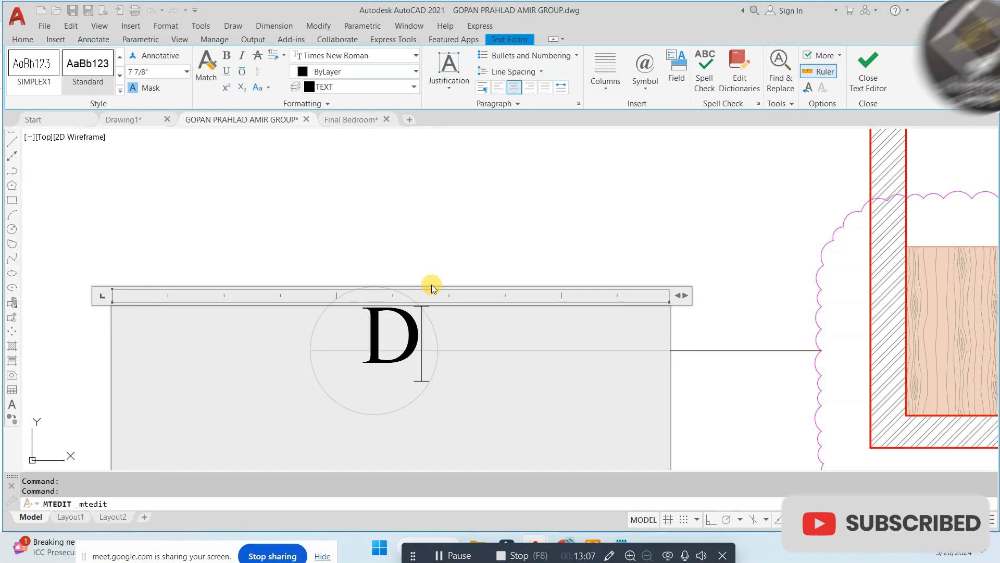
pyautogui.click(486, 261)
pyautogui.press('Escape')
pyautogui.scroll(2, 404, 348)
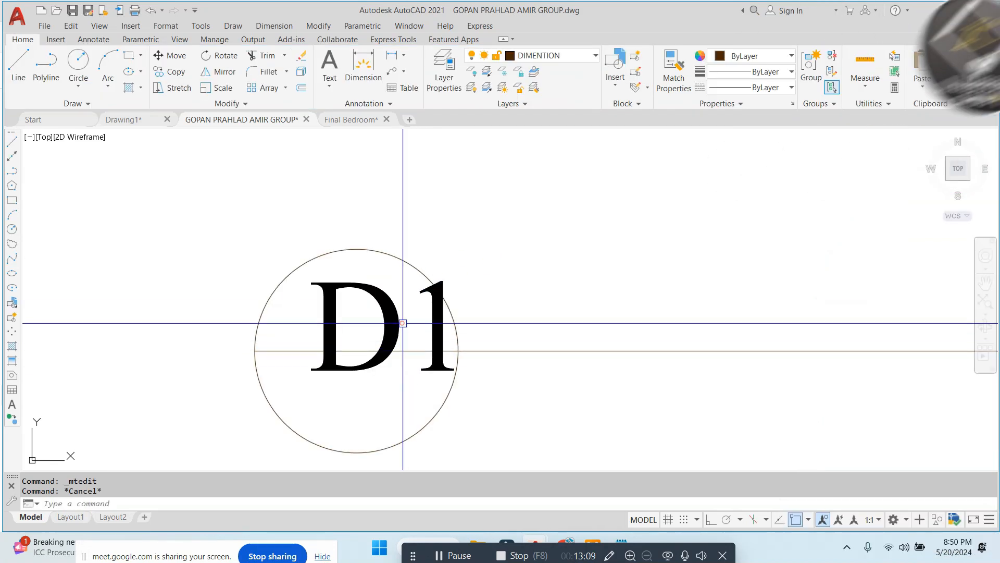
# - Scale the D1 text down to fit inside the upper half of the callout circle
pyautogui.click(400, 323)
pyautogui.click(360, 330)
pyautogui.write('SC')
pyautogui.press('space')
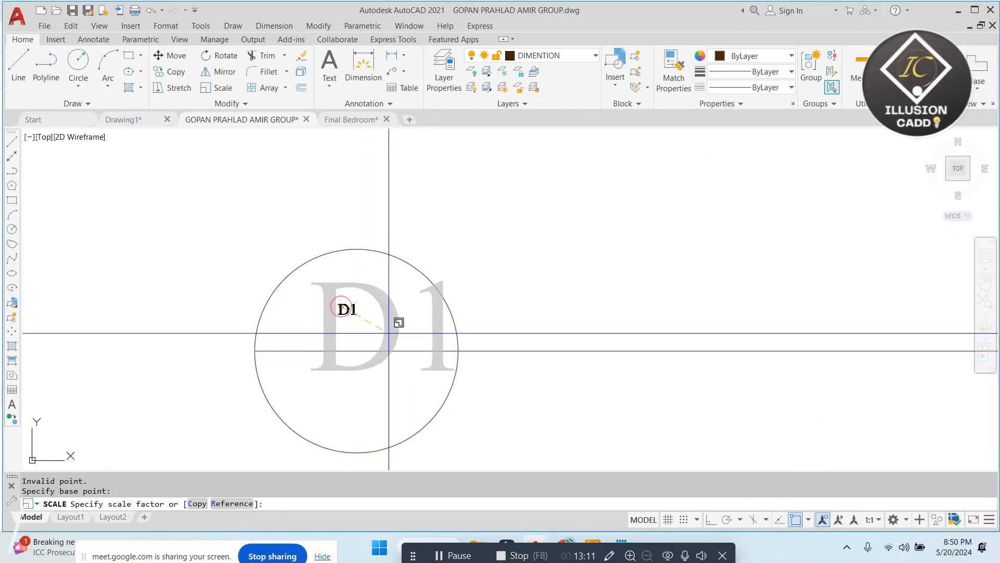
pyautogui.click(551, 371)
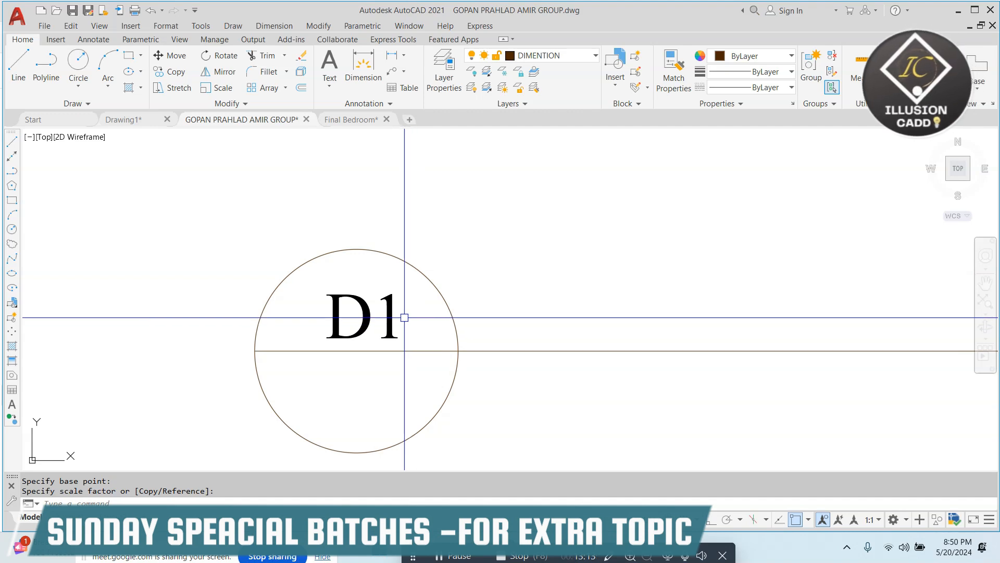
# - Draw a line from the callout circle's centre down to its lowest point, splitting the lower half in two
pyautogui.write('L LINE')
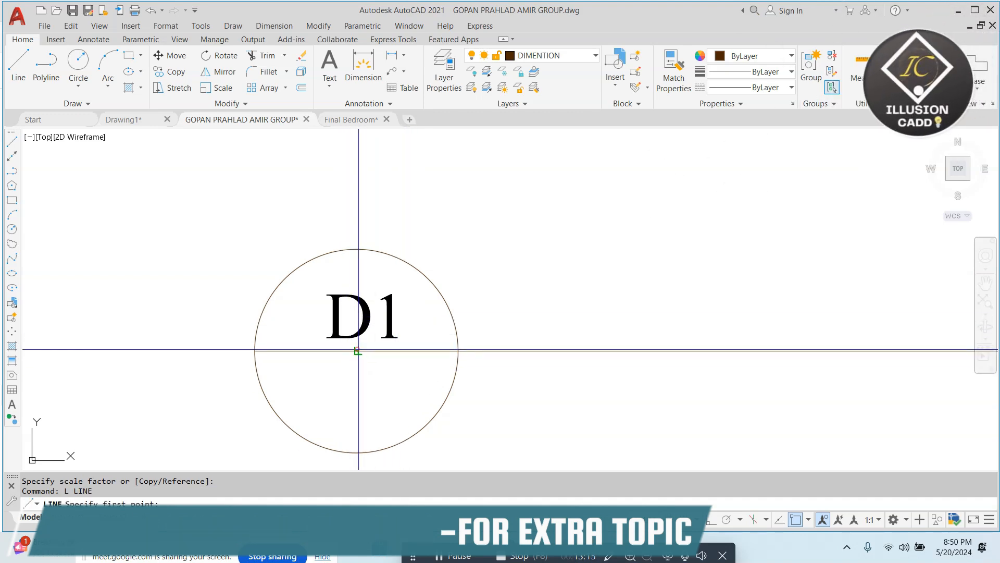
pyautogui.click(357, 351)
pyautogui.press('Escape')
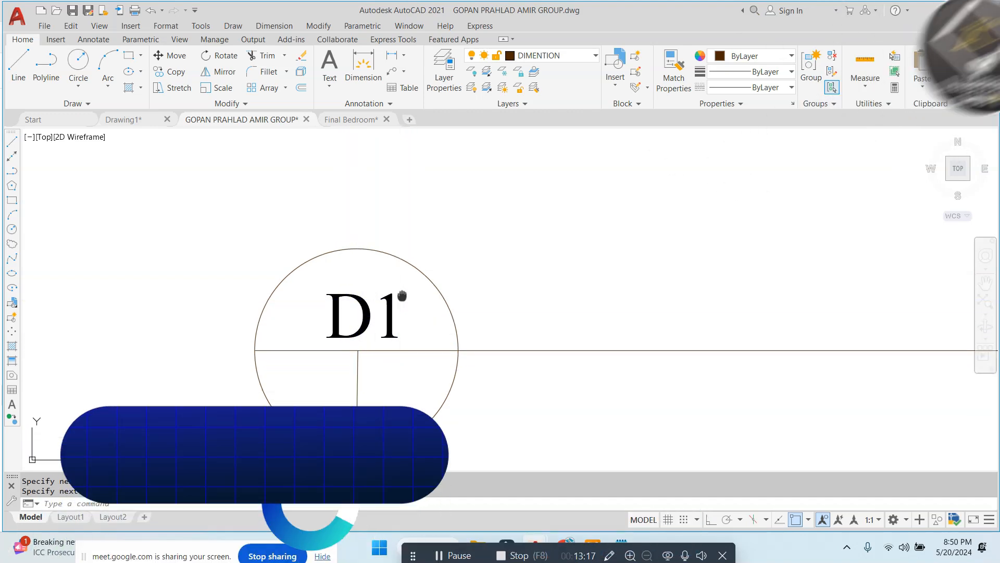
# - Copy the D1 text into the lower-left quarter of the callout circle
pyautogui.scroll(2, 369, 347)
pyautogui.click(445, 252)
pyautogui.click(350, 274)
pyautogui.write('co')
pyautogui.press('space')
pyautogui.click(357, 304)
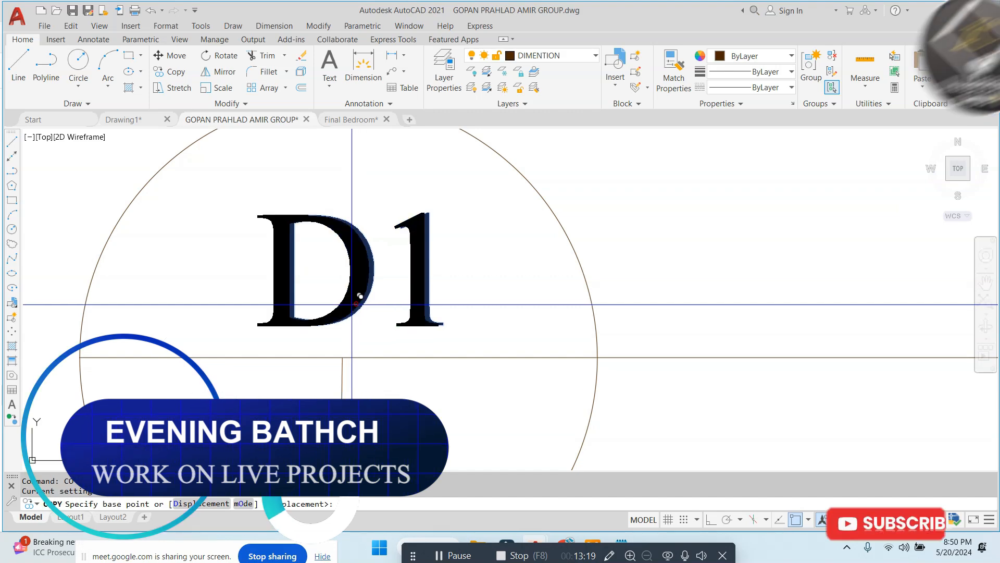
pyautogui.scroll(-1, 333, 323)
pyautogui.moveTo(268, 396); pyautogui.dragTo(350, 274, button='middle')
pyautogui.scroll(1, 344, 286)
pyautogui.click(361, 293)
pyautogui.press('Escape')
# - Change the copied text in the callout circle's lower-left quarter to "A4"
pyautogui.doubleClick(363, 290)
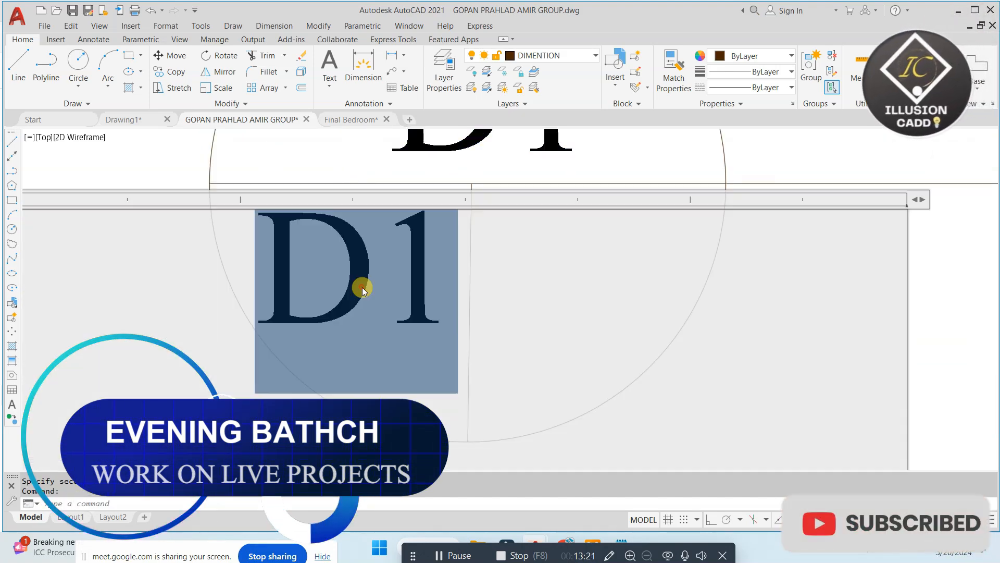
pyautogui.write('A4')
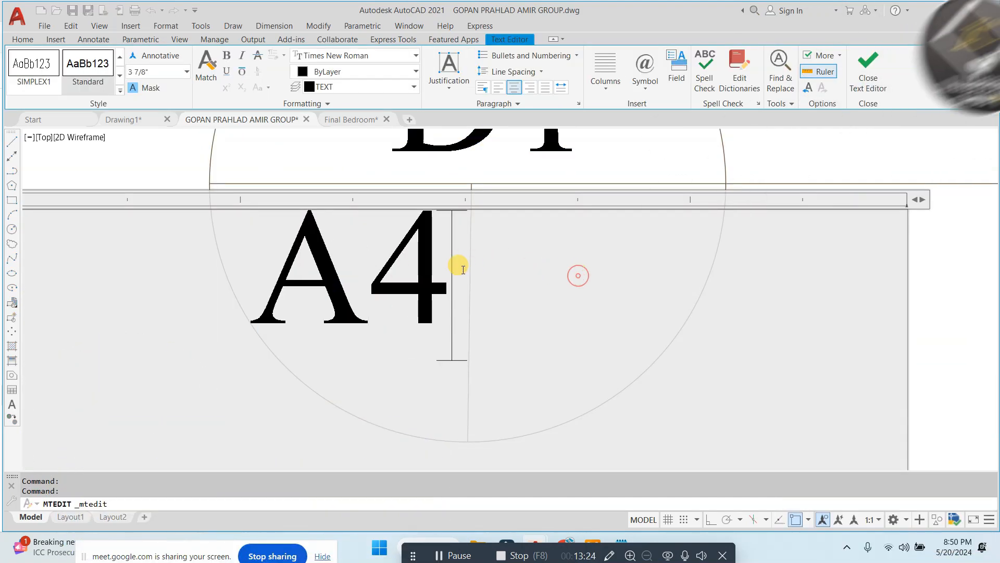
pyautogui.press('Escape')
pyautogui.click(515, 272)
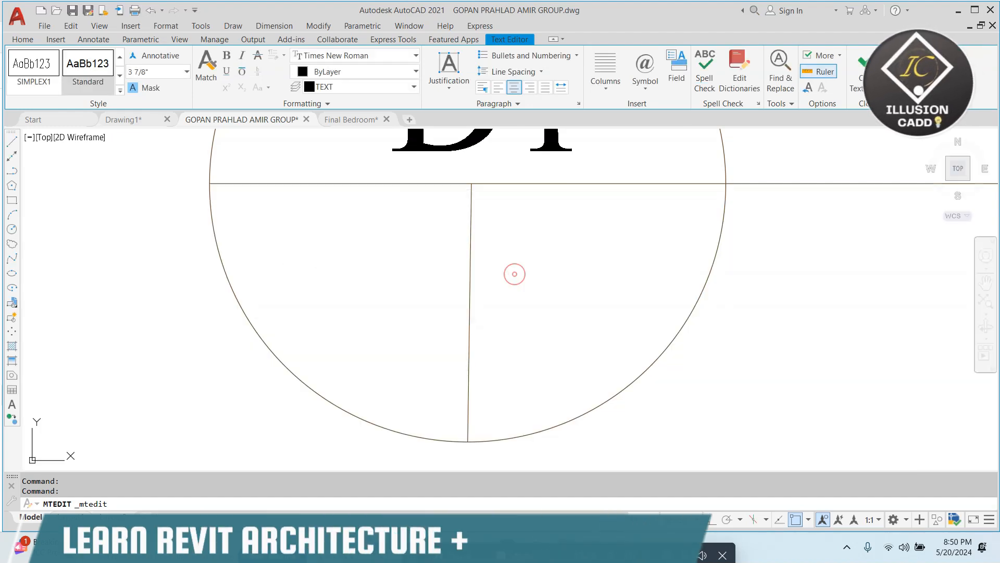
# - Copy the A4 text into the callout circle's lower-right quarter and change the copy to "01"
pyautogui.click(343, 288)
pyautogui.click(344, 281)
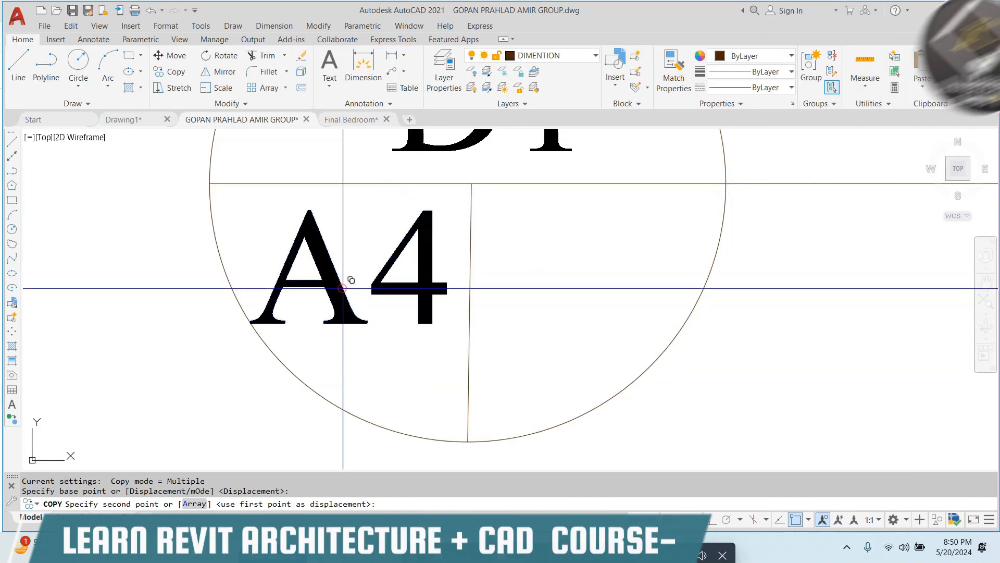
pyautogui.click(568, 282)
pyautogui.press('Escape')
pyautogui.doubleClick(566, 279)
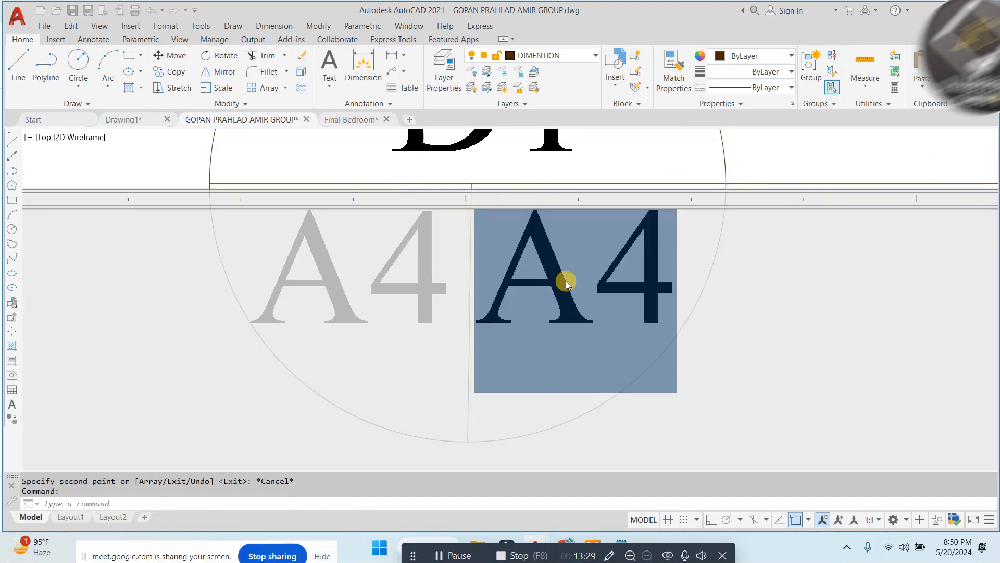
pyautogui.write('01')
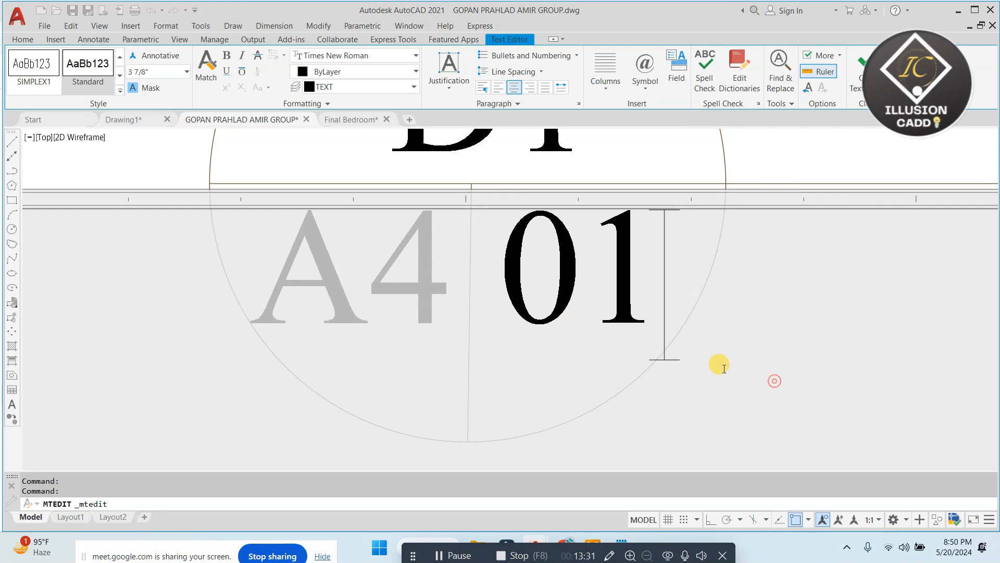
pyautogui.press('Escape')
pyautogui.scroll(-6, 464, 247)
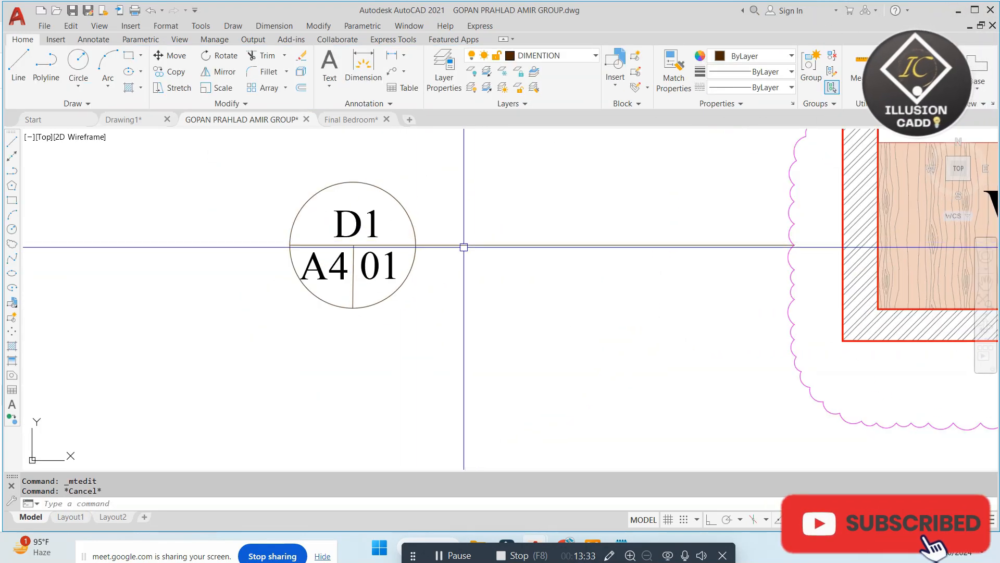
# - Move the D1 text slightly so it sits centred in the upper half of the callout circle
pyautogui.scroll(4, 412, 239)
pyautogui.click(363, 206)
pyautogui.click(350, 222)
pyautogui.moveTo(367, 222); pyautogui.dragTo(392, 252, button='middle')
pyautogui.write('m')
pyautogui.press('space')
pyautogui.click(522, 195)
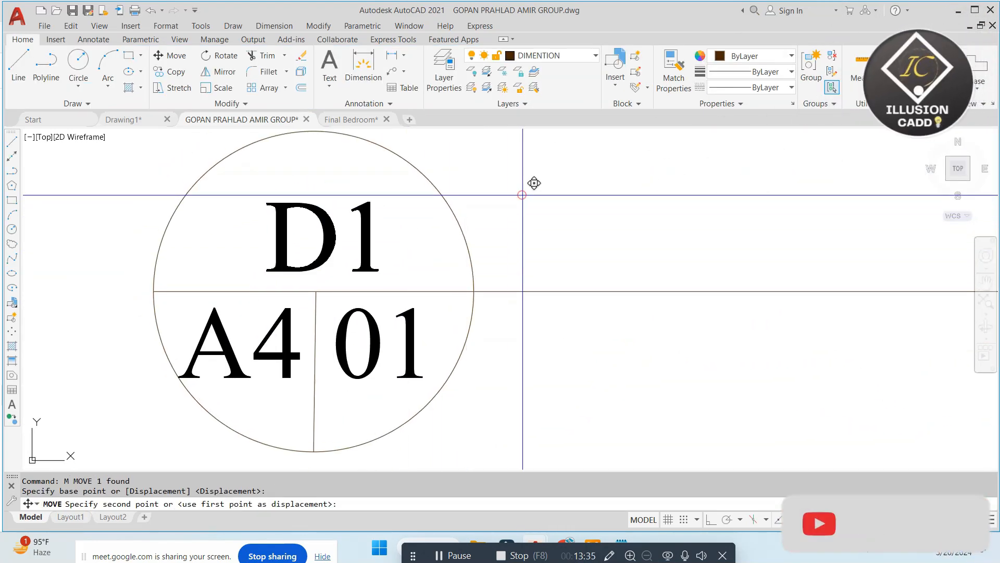
pyautogui.press('Escape')
# - Match the properties of the callout's leader line to the wardrobe revision cloud
pyautogui.scroll(-8, 469, 312)
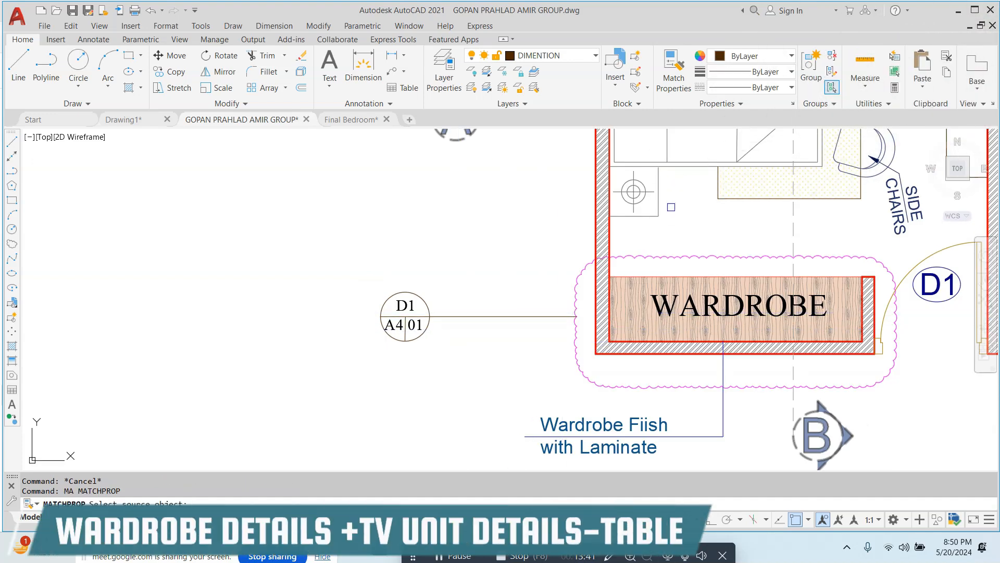
pyautogui.scroll(2, 578, 304)
pyautogui.click(577, 292)
pyautogui.click(448, 319)
pyautogui.click(386, 379)
pyautogui.scroll(-1, 420, 255)
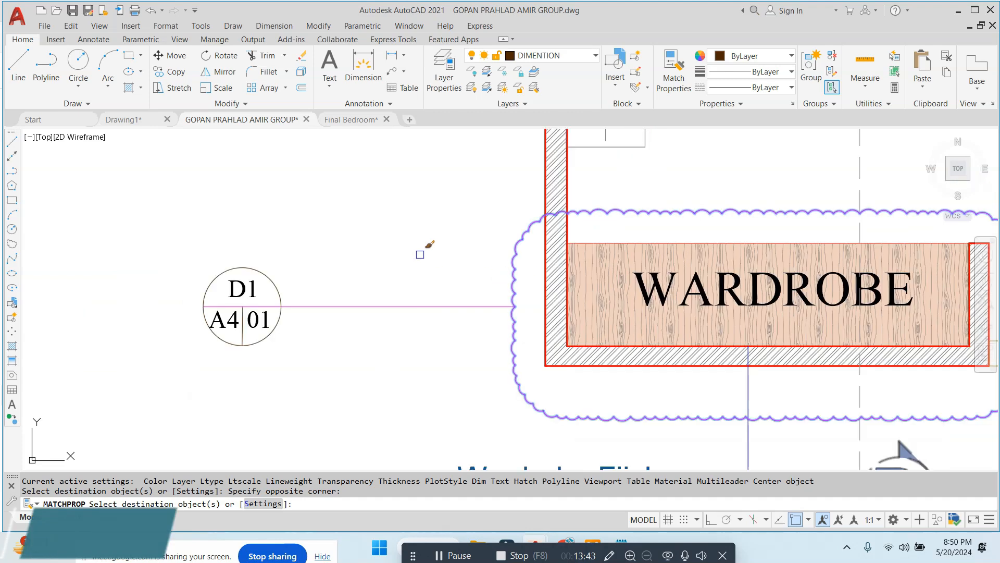
pyautogui.press('Escape')
pyautogui.press('Escape')
# - Change the colour of the callout circle and its vertical divider line to blue
pyautogui.scroll(-1, 297, 272)
pyautogui.scroll(2, 289, 280)
pyautogui.click(289, 279)
pyautogui.click(268, 295)
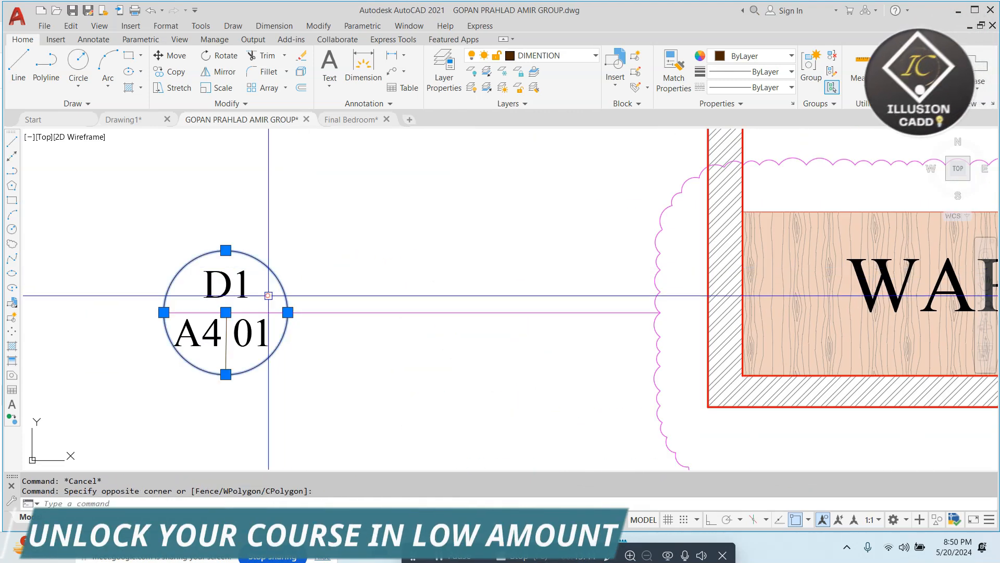
pyautogui.click(218, 326)
pyautogui.click(767, 58)
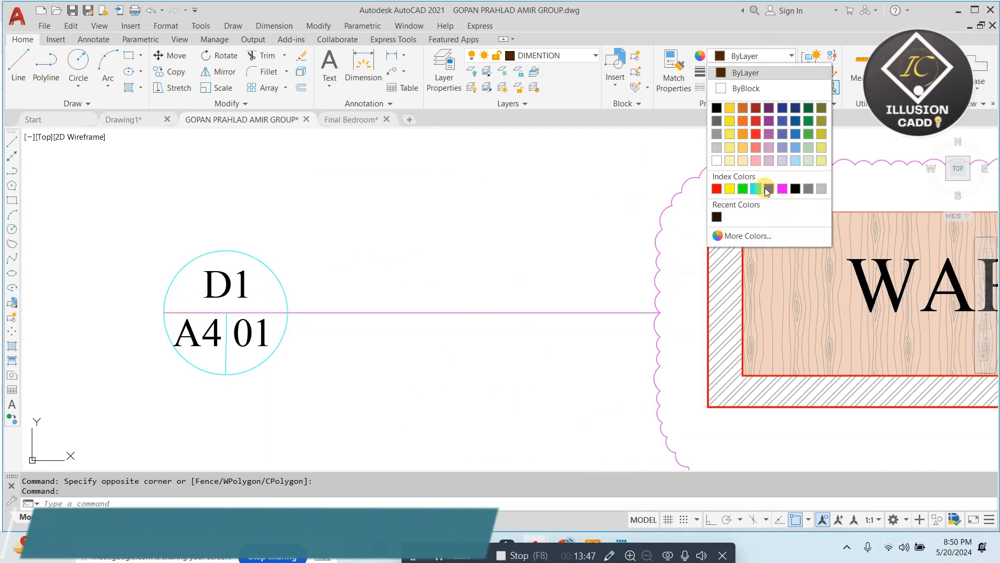
pyautogui.press('Escape')
pyautogui.press('Escape')
pyautogui.scroll(-3, 360, 237)
pyautogui.scroll(1, 438, 264)
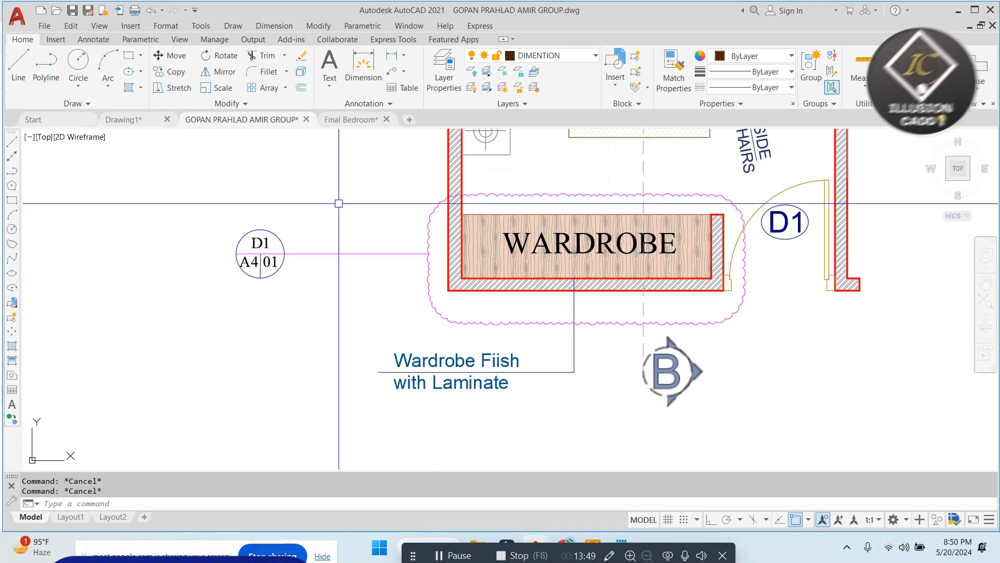
pyautogui.click(341, 205)
pyautogui.click(199, 311)
pyautogui.press('Escape')
pyautogui.scroll(-2, 503, 252)
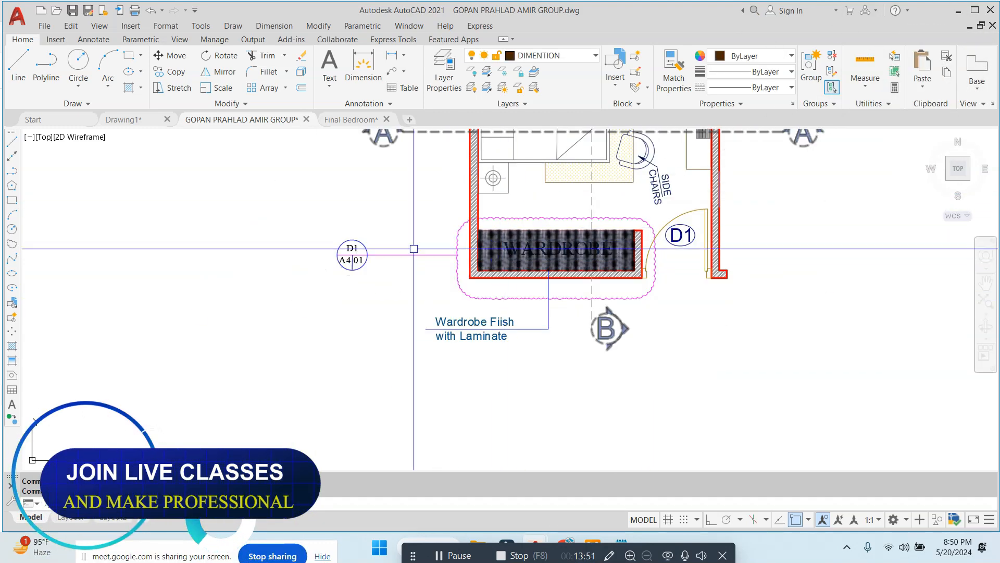
# - Draw a rectangle around the TV unit and the wall section behind it
pyautogui.scroll(-2, 459, 233)
pyautogui.moveTo(456, 227); pyautogui.dragTo(325, 316, button='middle')
pyautogui.scroll(2, 472, 229)
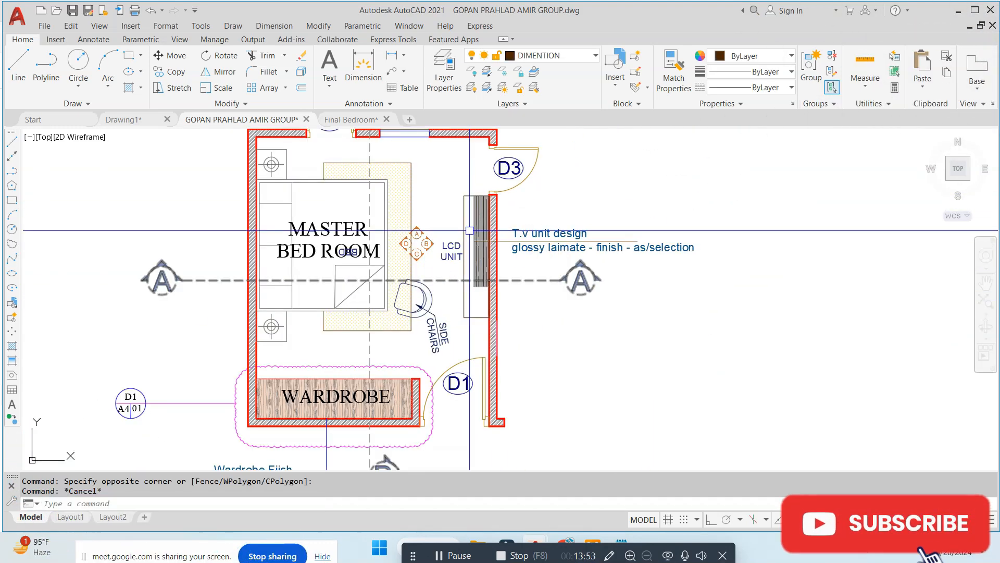
pyautogui.write('rec')
pyautogui.press('Return')
pyautogui.scroll(2, 516, 203)
pyautogui.click(428, 181)
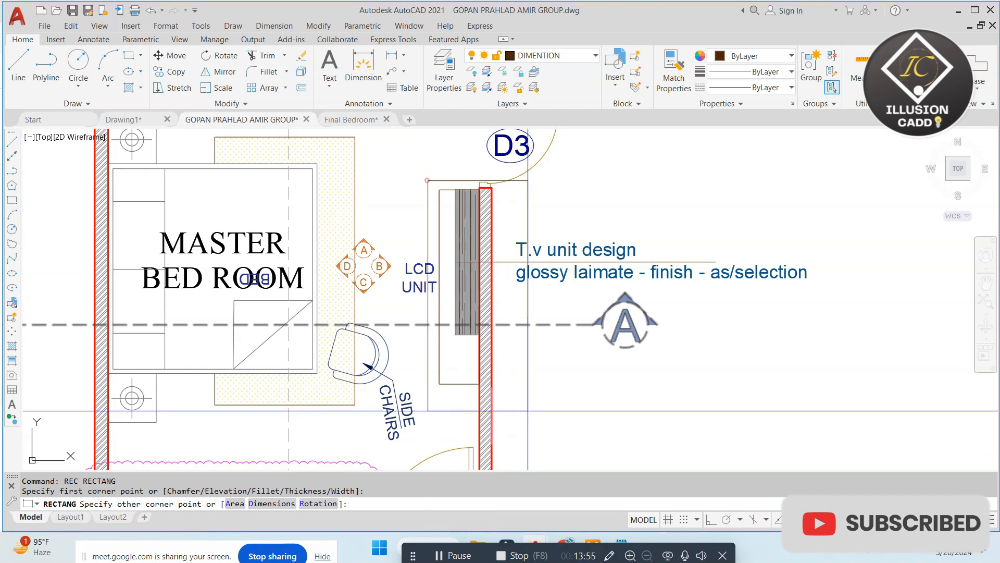
# - Fillet all corners of the rectangle around the TV unit as a polyline with a 1' radius
pyautogui.write('F')
pyautogui.press('Return')
pyautogui.write('R')
pyautogui.press('Return')
pyautogui.write("1'")
pyautogui.press('Return')
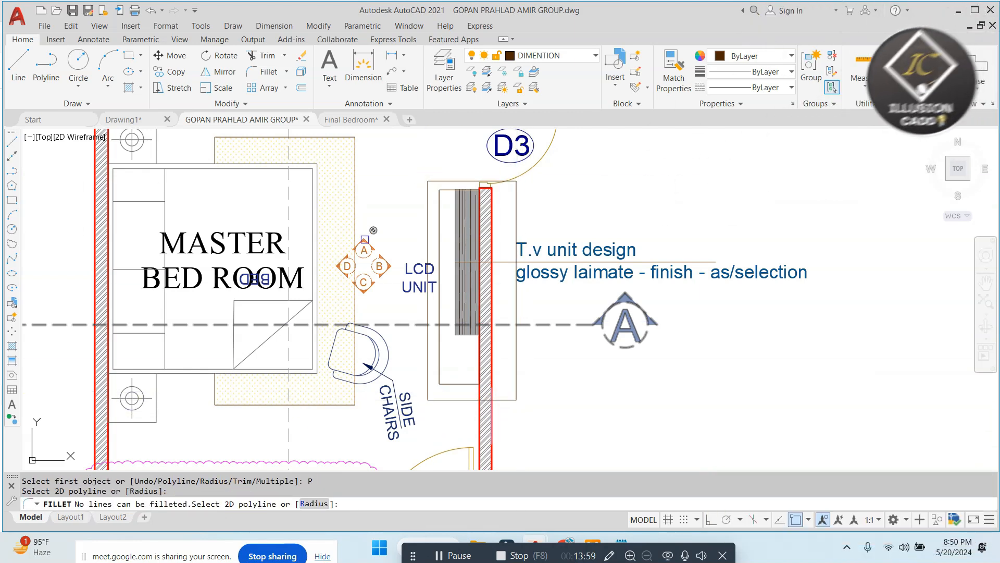
pyautogui.click(432, 182)
pyautogui.press('Return')
pyautogui.press('Escape')
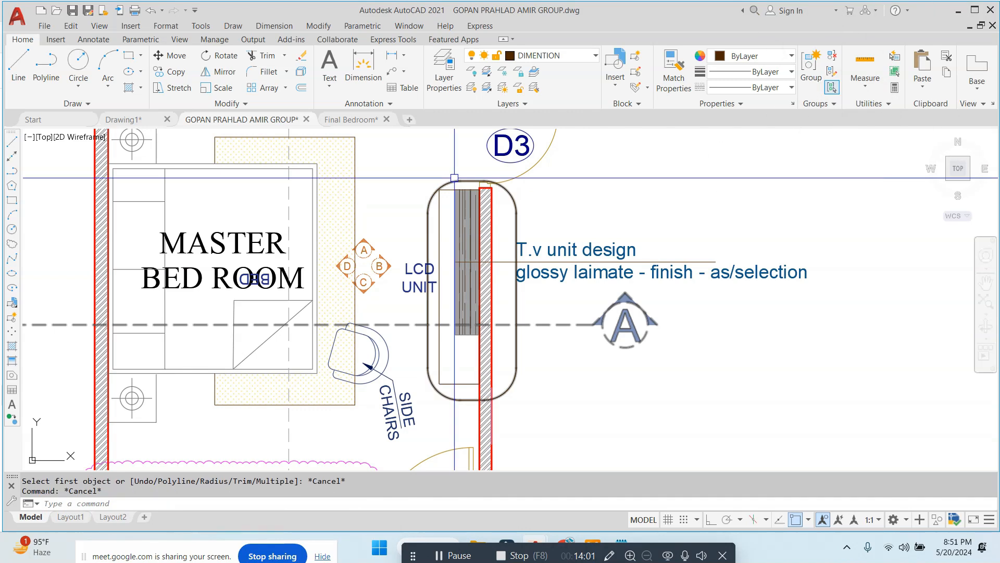
# - Convert the rounded rectangle around the TV unit into a revision cloud with a 2" arc length
pyautogui.click(12, 242)
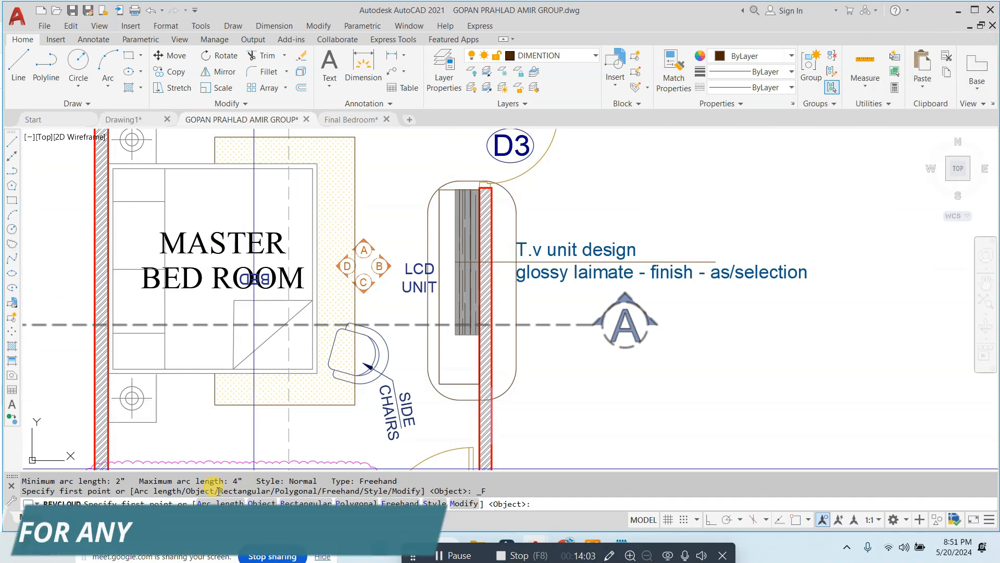
pyautogui.write('2"')
pyautogui.press('Return')
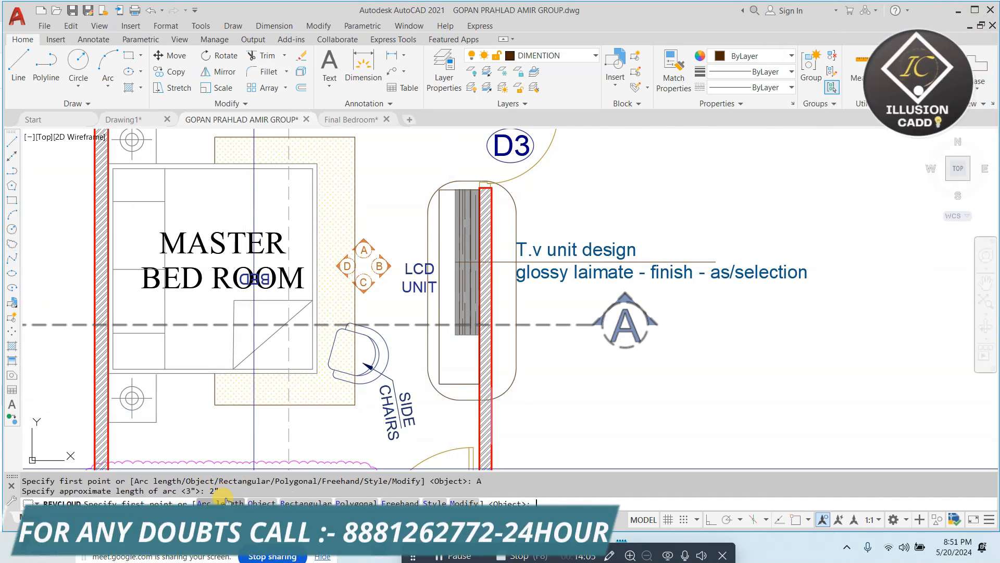
pyautogui.click(259, 502)
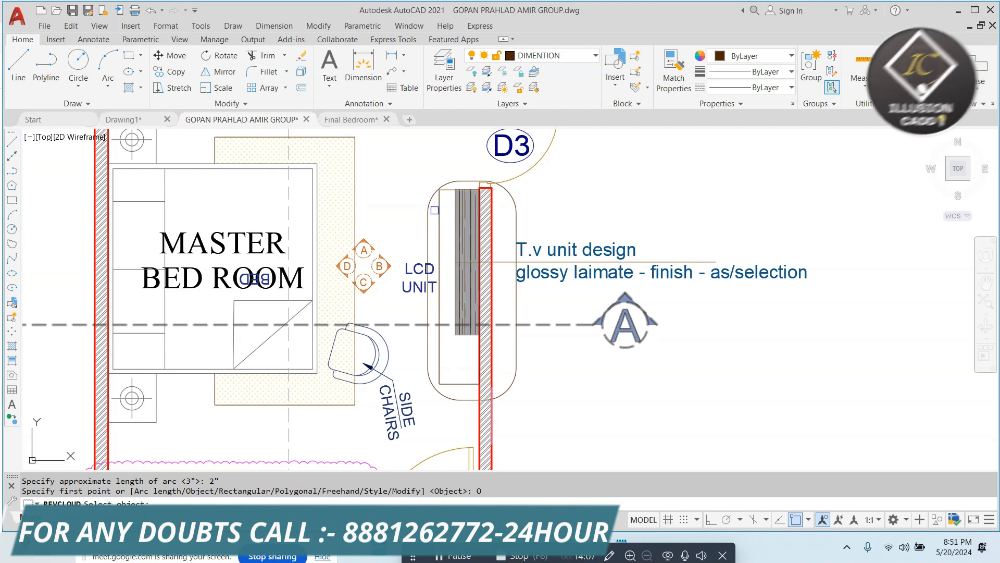
pyautogui.click(432, 210)
pyautogui.press('Return')
pyautogui.click(533, 192)
pyautogui.click(501, 213)
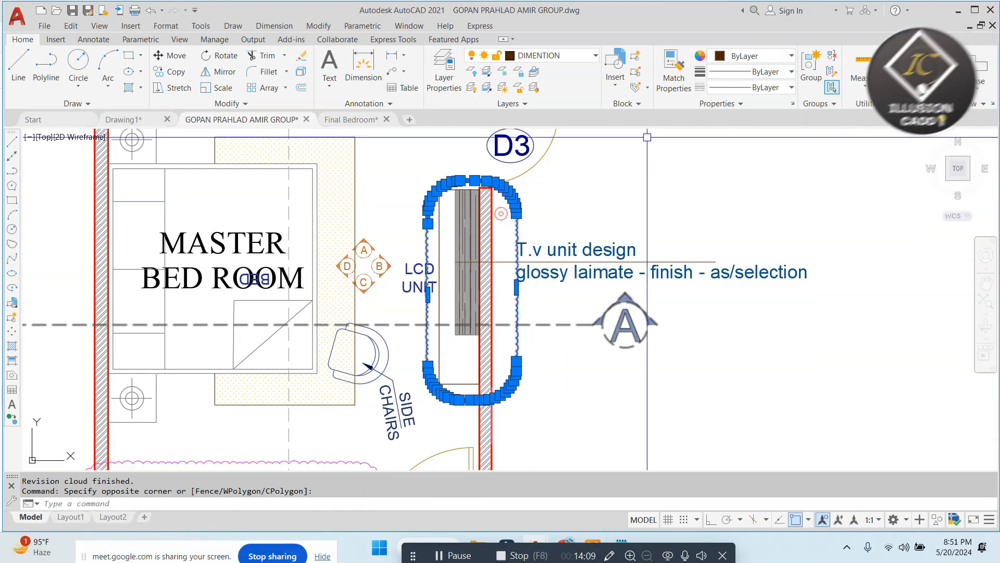
pyautogui.press('Escape')
# - Copy the wardrobe's detail callout to the outer side of the TV unit, above its finish note
pyautogui.scroll(-4, 336, 343)
pyautogui.scroll(6, 336, 343)
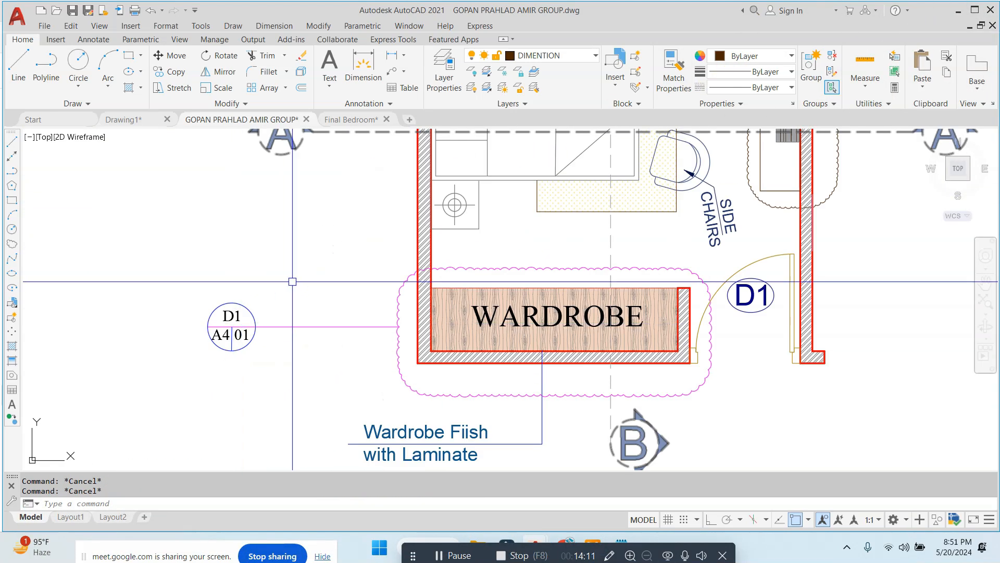
pyautogui.click(336, 282)
pyautogui.click(195, 346)
pyautogui.write('co')
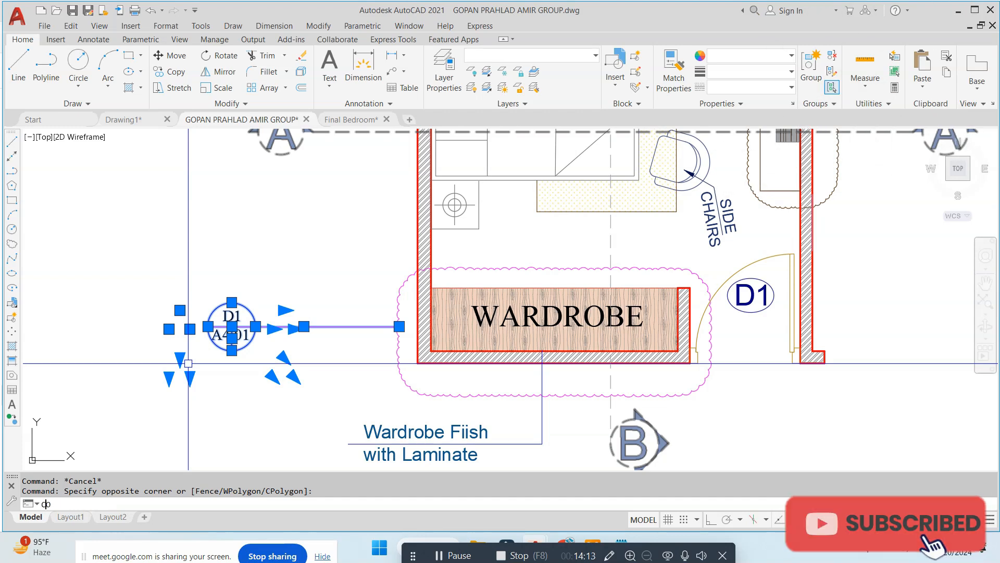
pyautogui.press('Return')
pyautogui.click(188, 363)
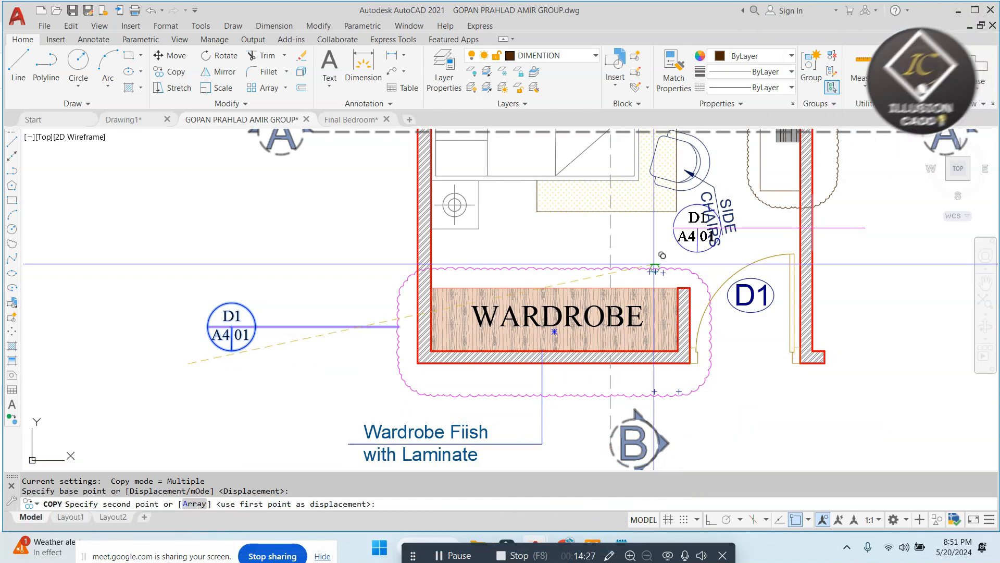
pyautogui.moveTo(656, 264); pyautogui.dragTo(289, 393, button='middle')
pyautogui.scroll(-1, 566, 336)
pyautogui.moveTo(566, 336); pyautogui.dragTo(489, 347, button='middle')
pyautogui.scroll(4, 412, 242)
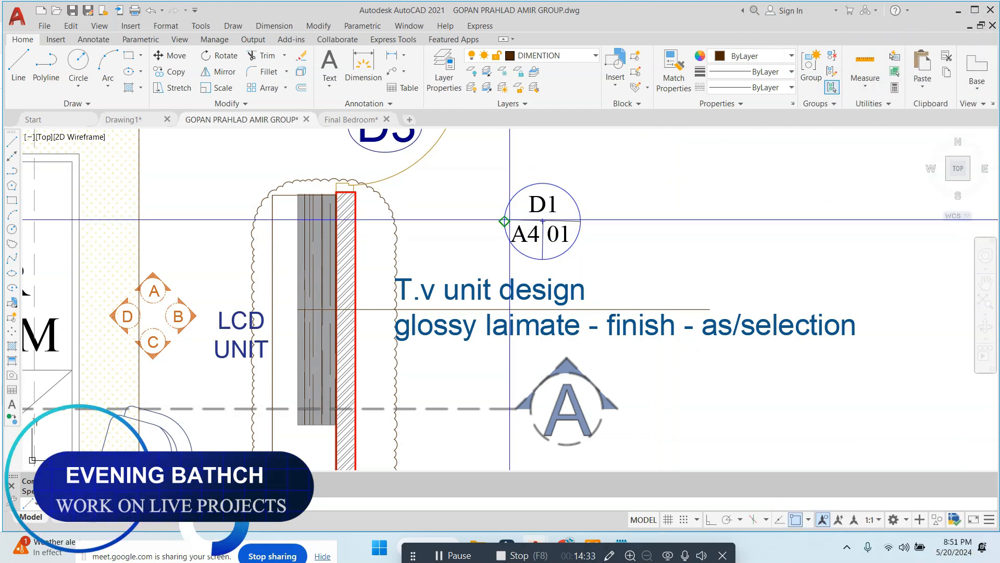
# - Draw a leader line from the copied callout circle to the TV unit's revision cloud
pyautogui.write('l')
pyautogui.press('Return')
pyautogui.click(390, 220)
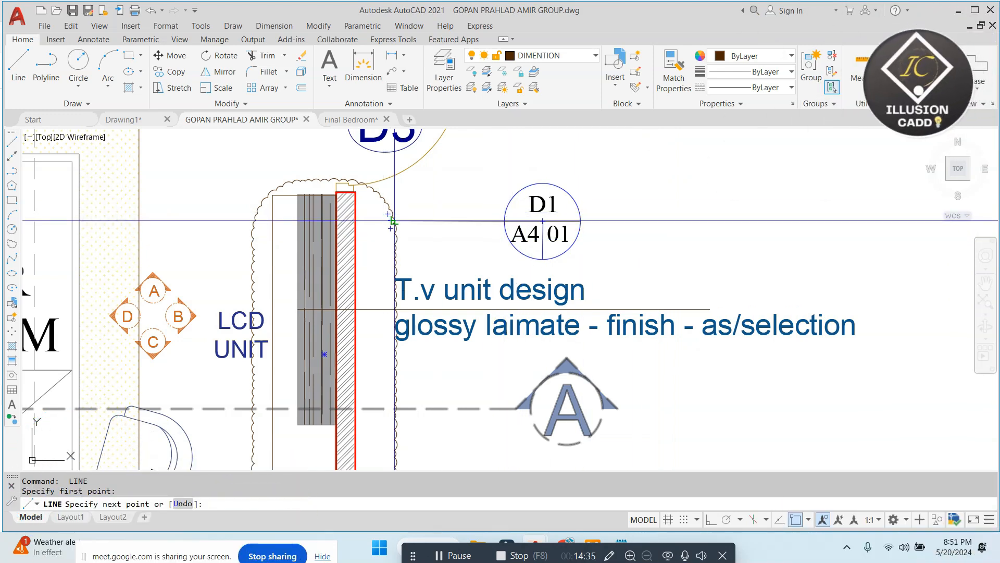
pyautogui.press('Escape')
# - Match the properties of the TV unit's revision cloud and leader line to the wardrobe revision cloud
pyautogui.scroll(-6, 616, 233)
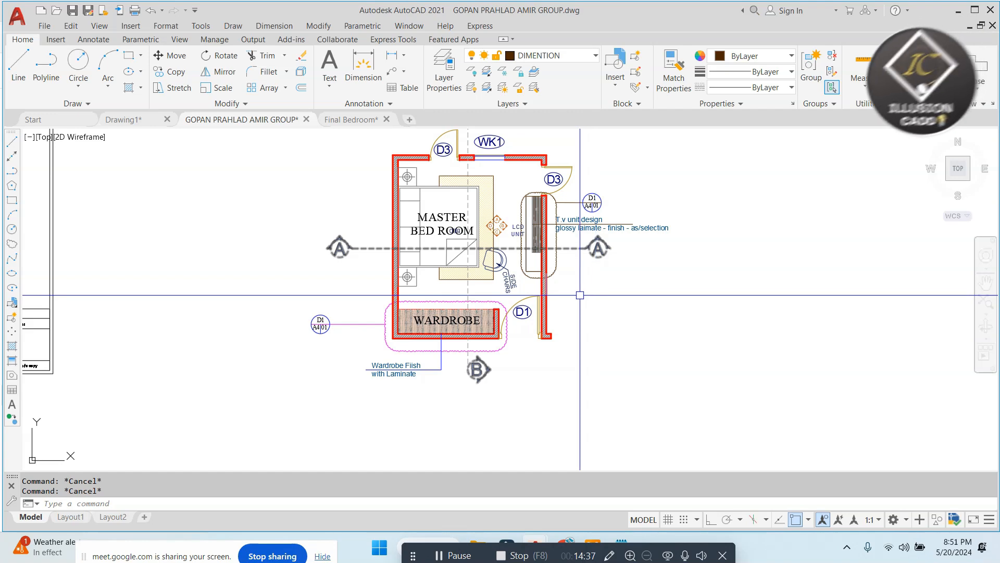
pyautogui.scroll(2, 518, 253)
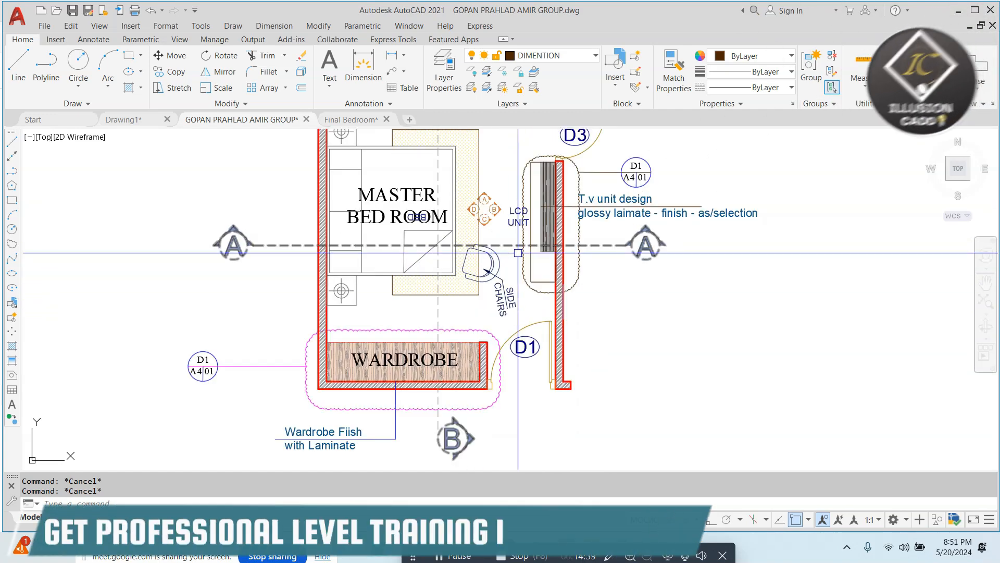
pyautogui.scroll(2, 508, 269)
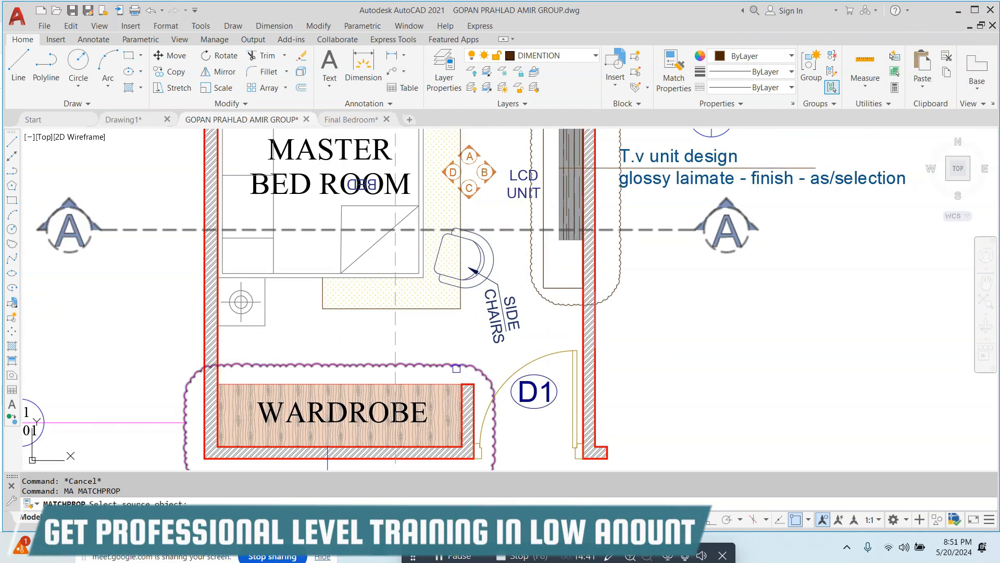
pyautogui.moveTo(654, 166); pyautogui.dragTo(543, 276, button='middle')
pyautogui.scroll(1, 536, 203)
pyautogui.click(570, 200)
pyautogui.click(507, 261)
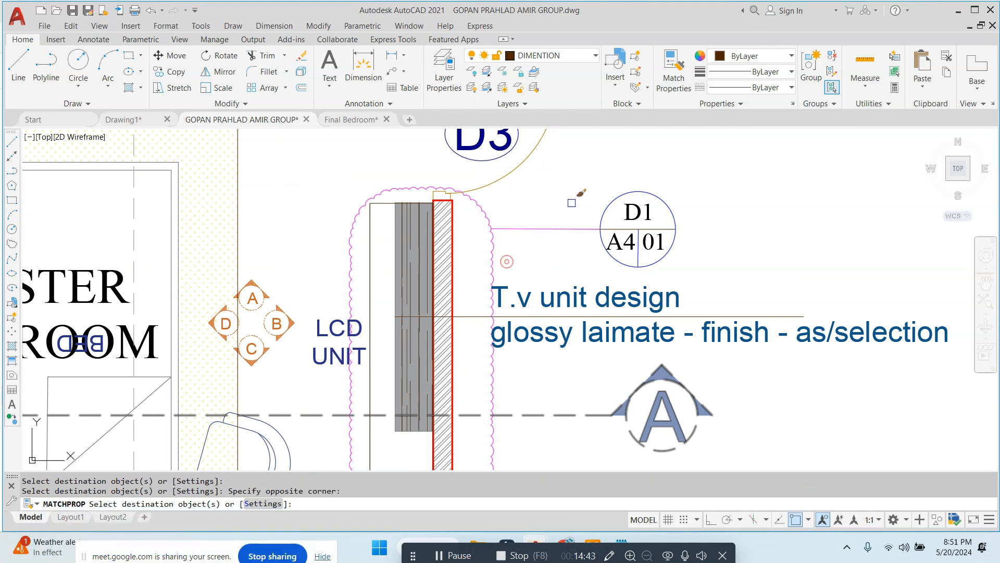
pyautogui.press('Escape')
pyautogui.scroll(-3, 572, 202)
# - Draw an L-shaped orthogonal leader from the upper bedside table up past the room and across above the B section marker
pyautogui.moveTo(318, 228); pyautogui.dragTo(368, 261, button='middle')
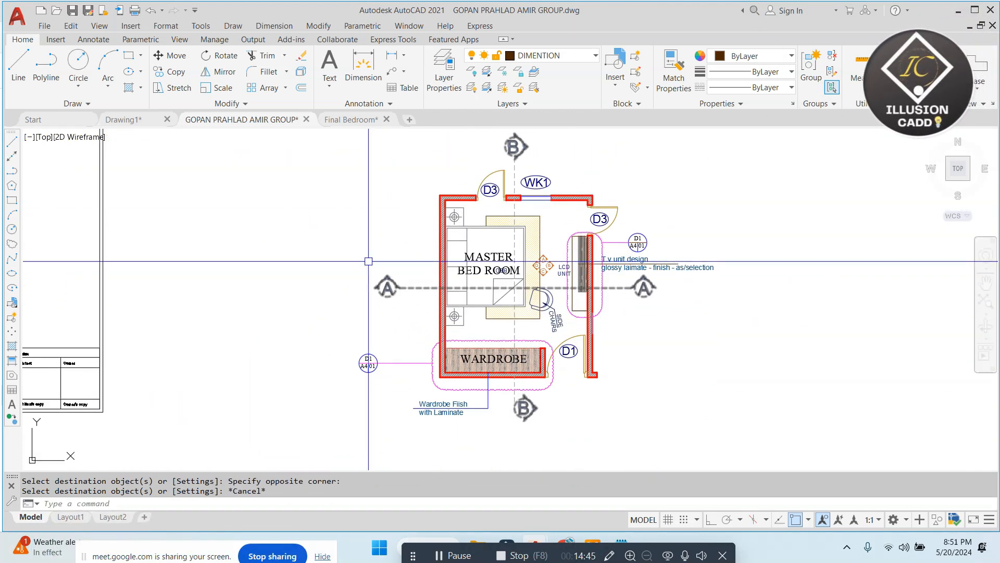
pyautogui.moveTo(460, 201); pyautogui.dragTo(461, 243, button='middle')
pyautogui.write('l')
pyautogui.press('Return')
pyautogui.scroll(3, 475, 209)
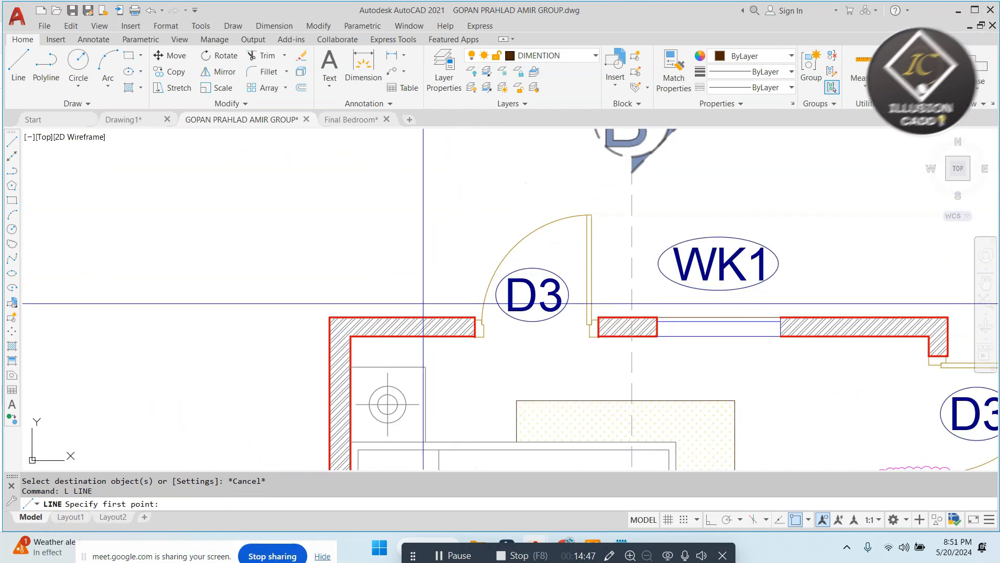
pyautogui.click(368, 358)
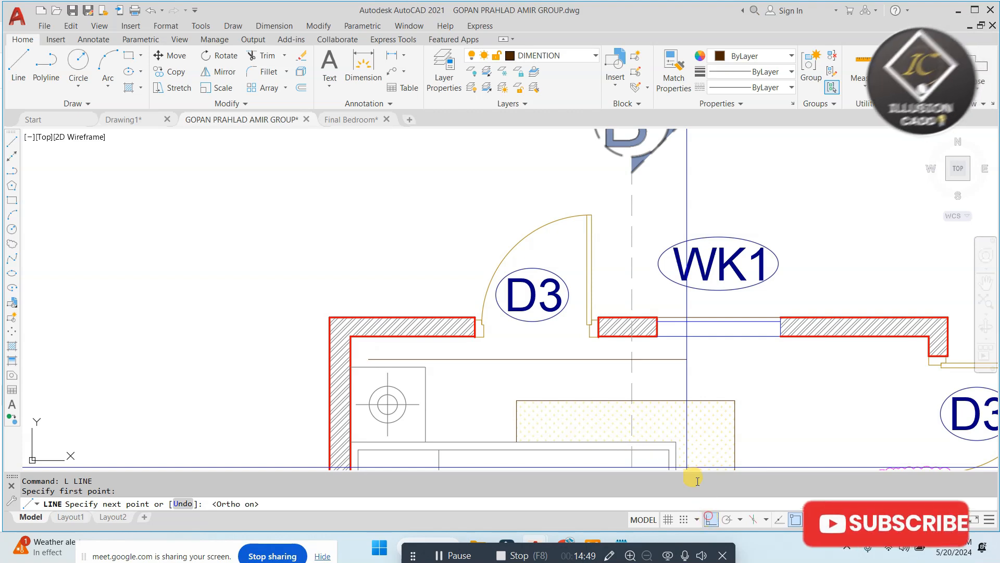
pyautogui.scroll(-1, 590, 322)
pyautogui.moveTo(483, 182); pyautogui.dragTo(468, 237, button='middle')
pyautogui.click(477, 193)
pyautogui.click(670, 192)
pyautogui.press('Escape')
# - Copy the TV unit's two-line finish note onto the bedside table leader above the B section marker
pyautogui.scroll(-1, 614, 299)
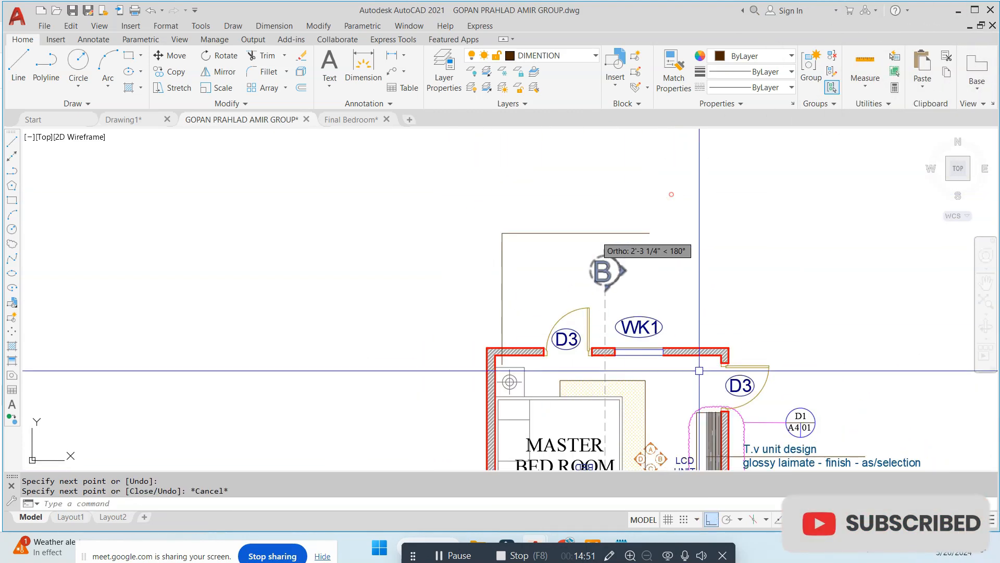
pyautogui.moveTo(699, 370); pyautogui.dragTo(590, 289, button='middle')
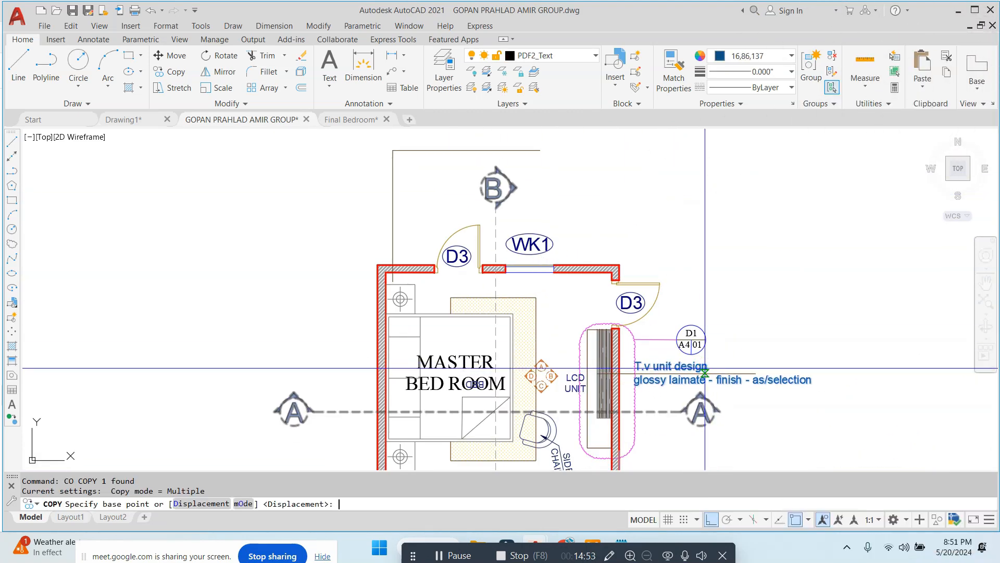
pyautogui.scroll(2, 465, 144)
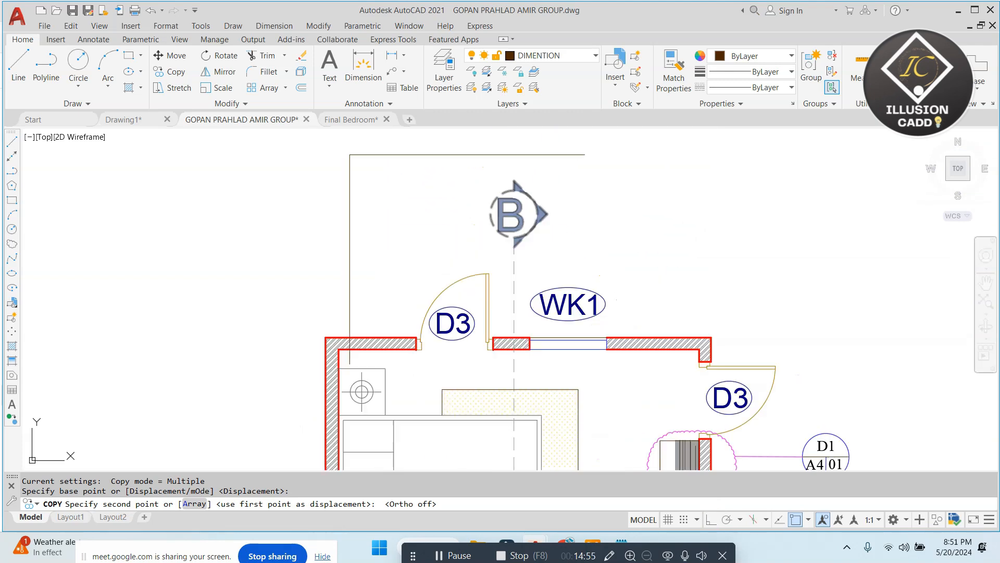
pyautogui.moveTo(477, 158); pyautogui.dragTo(478, 221, button='middle')
pyautogui.click(478, 216)
pyautogui.press('Escape')
# - Change the copied note's text to "Bed side table finish with oak wood" and, on a second line, "laminate - as/ selection"
pyautogui.doubleClick(472, 207)
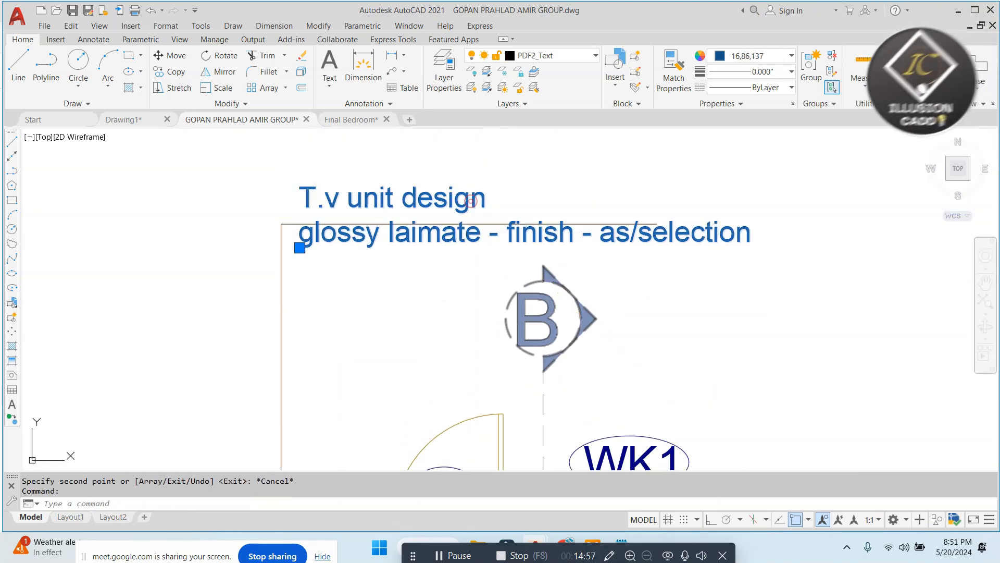
pyautogui.write('bed')
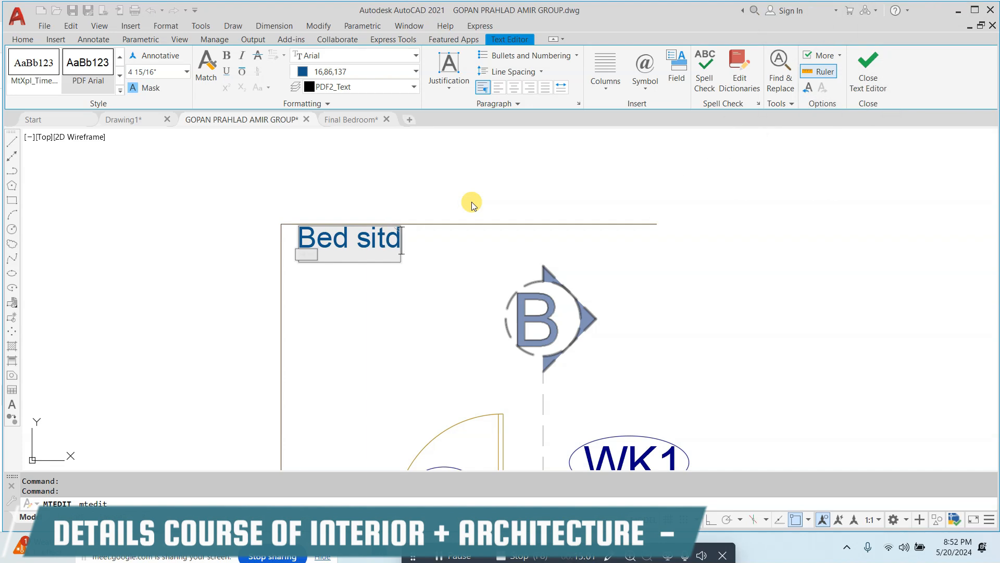
pyautogui.write(' side table finish wit')
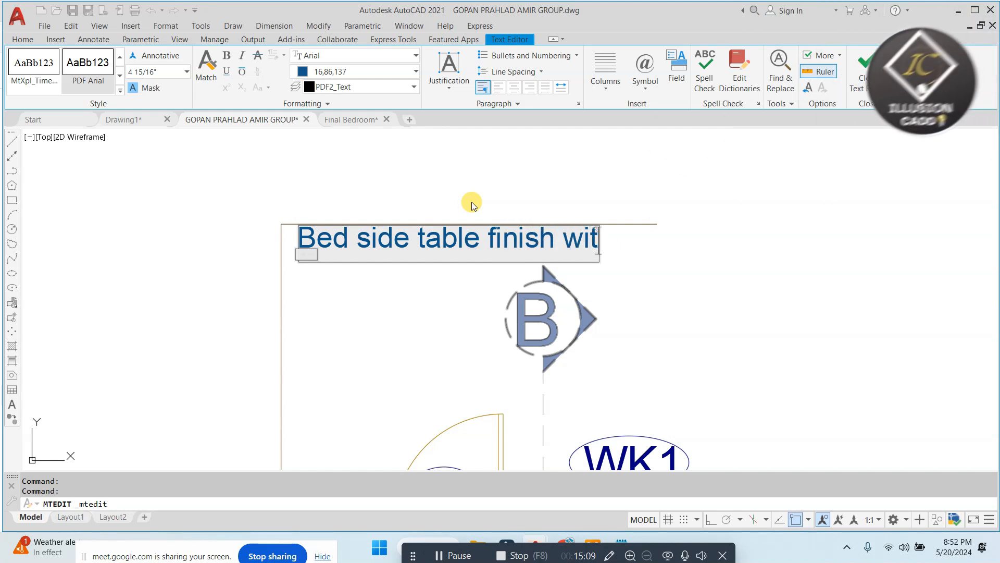
pyautogui.write('h')
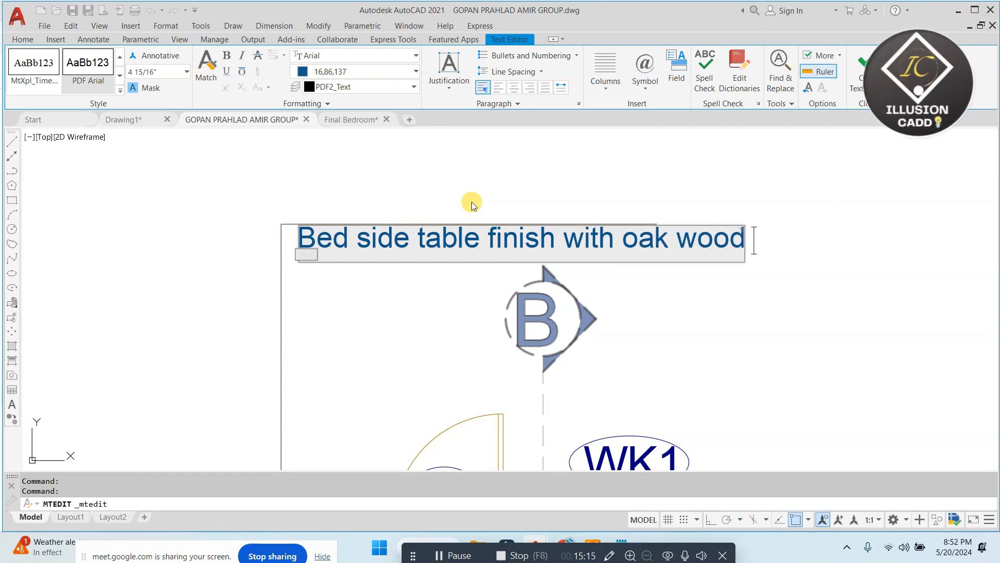
pyautogui.write('oak wood')
pyautogui.press('Return')
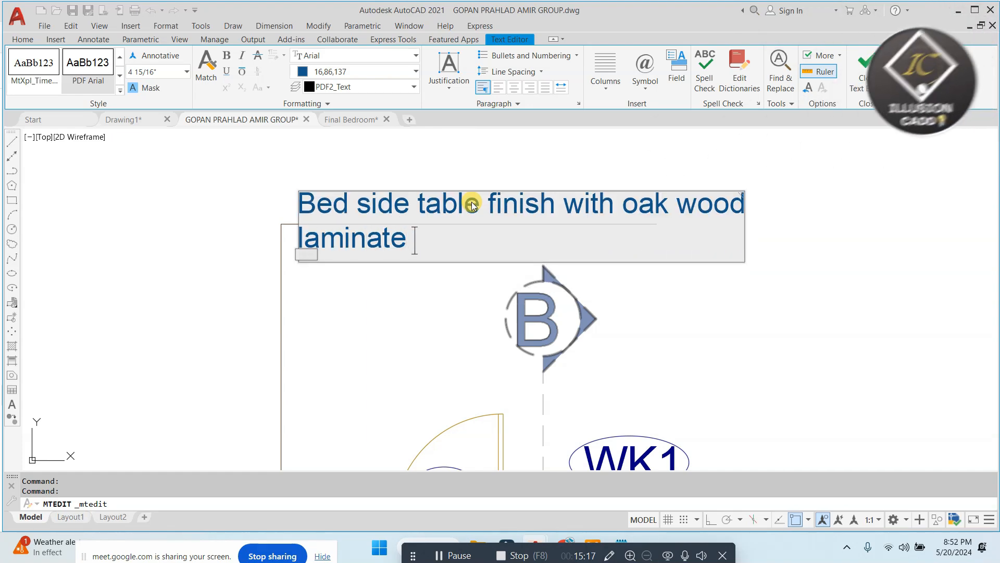
pyautogui.write('laminate -  as/ selection')
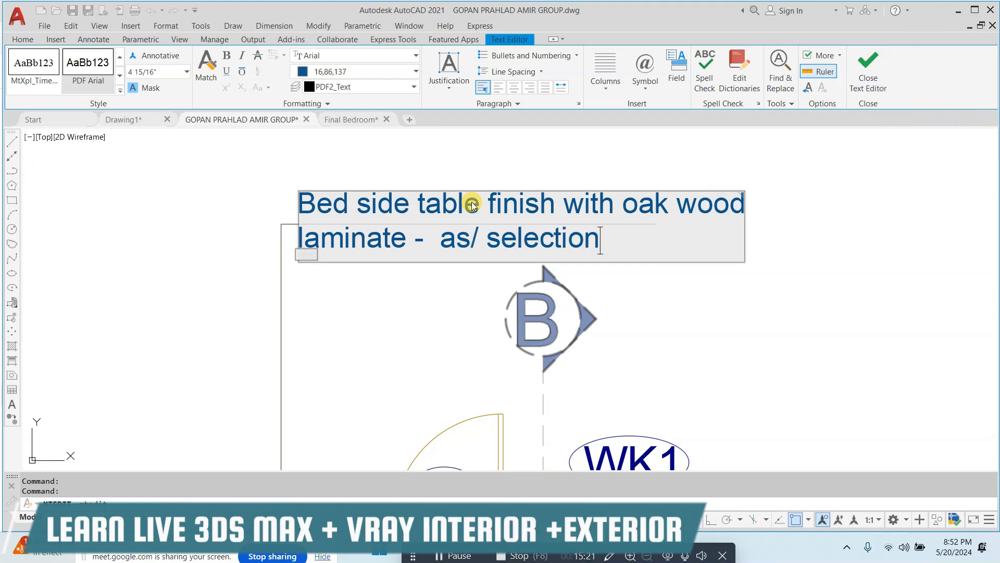
pyautogui.press('Escape')
pyautogui.scroll(-4, 467, 216)
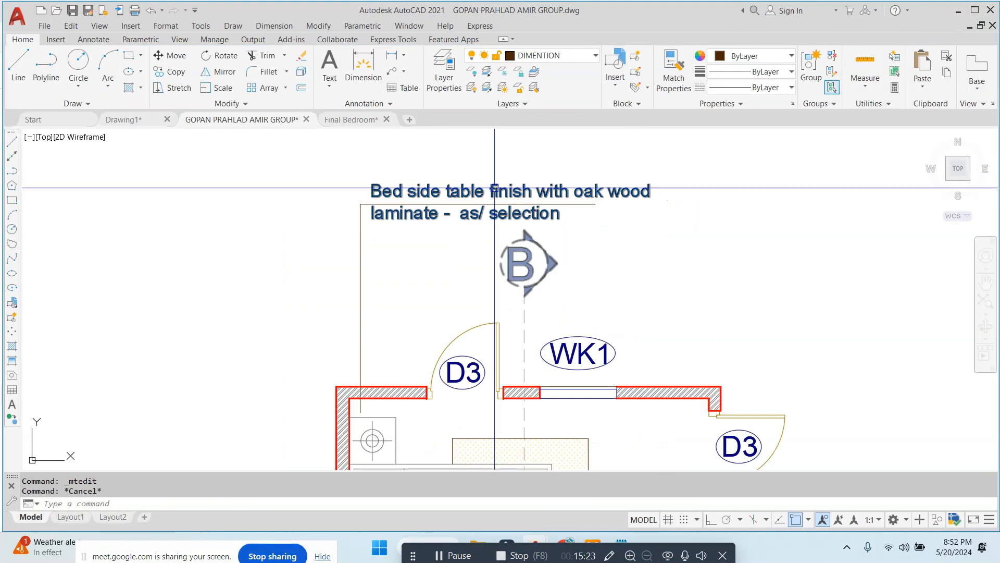
pyautogui.scroll(2, 438, 258)
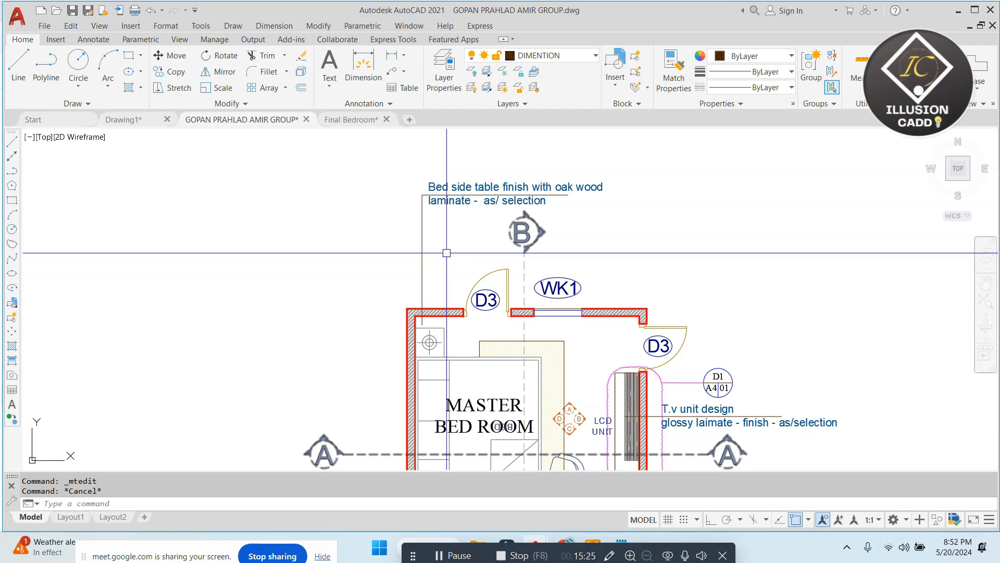
# - Match the properties of the L-shaped bedside table leader to the wardrobe note's leader line
pyautogui.write('ma')
pyautogui.press('Return')
pyautogui.scroll(-3, 401, 232)
pyautogui.scroll(1, 402, 232)
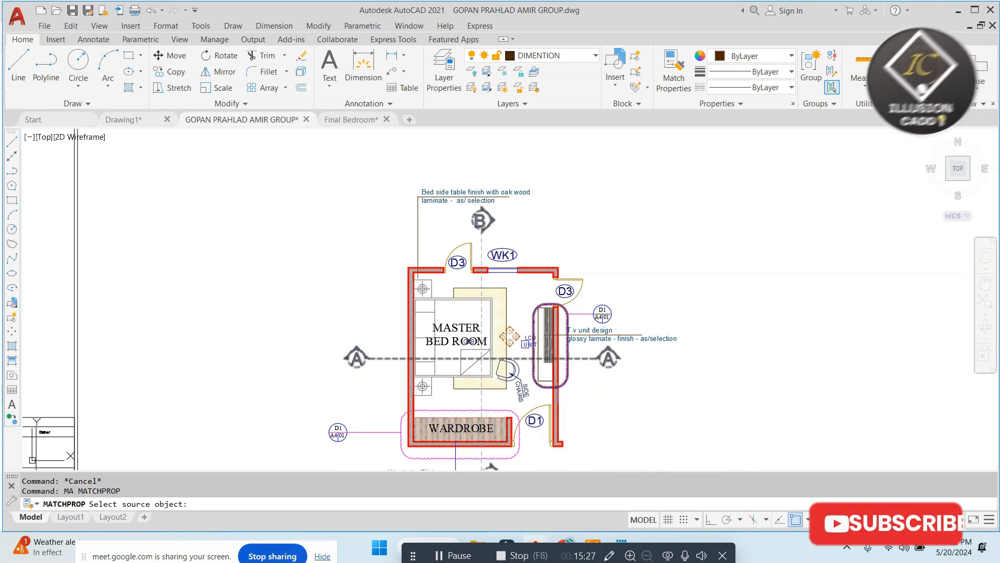
pyautogui.moveTo(474, 366); pyautogui.dragTo(453, 289, button='middle')
pyautogui.scroll(1, 430, 398)
pyautogui.click(437, 387)
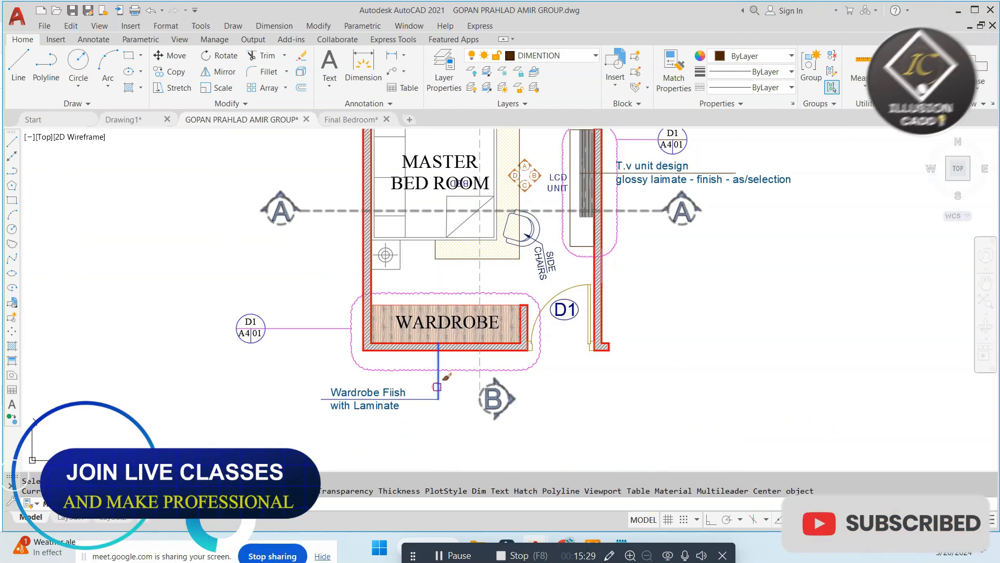
pyautogui.moveTo(458, 130); pyautogui.dragTo(441, 311, button='middle')
pyautogui.moveTo(363, 160); pyautogui.dragTo(372, 242, button='middle')
pyautogui.scroll(6, 368, 220)
pyautogui.click(380, 212)
pyautogui.click(323, 263)
pyautogui.press('Escape')
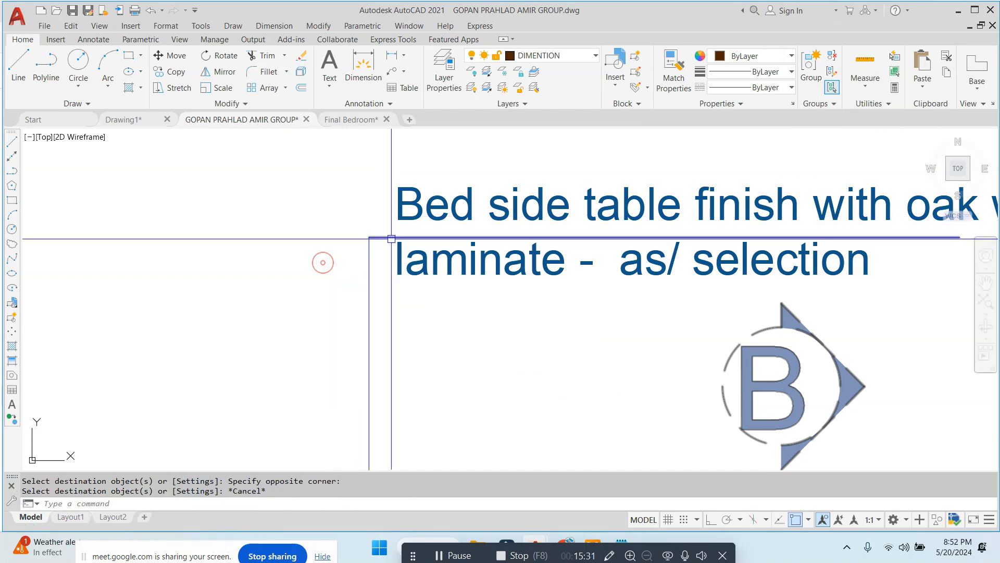
pyautogui.scroll(-8, 391, 238)
pyautogui.press('Escape')
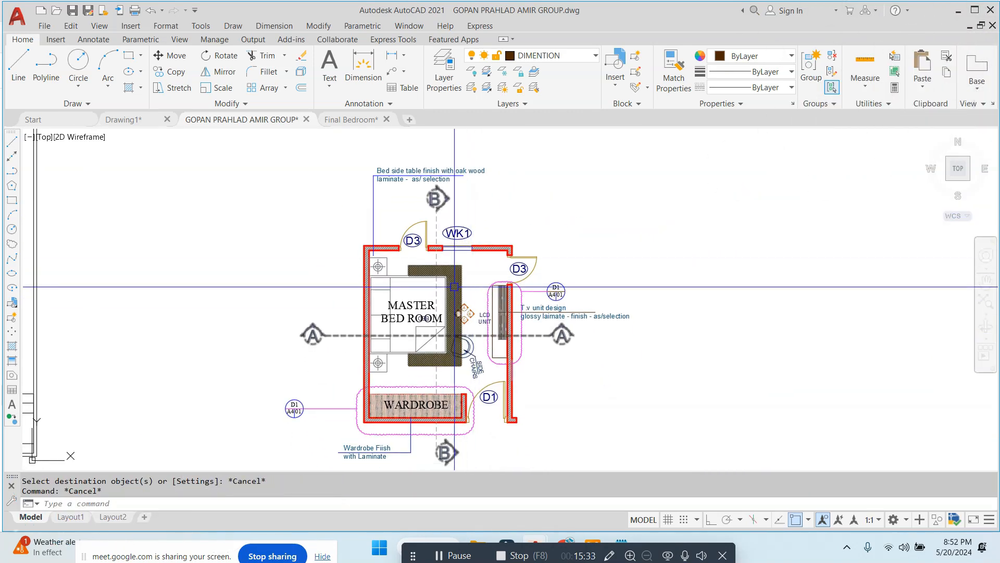
# - Draw a horizontal orthogonal leader from the head of the bed out through the adjacent exterior wall
pyautogui.scroll(4, 377, 278)
pyautogui.write('l')
pyautogui.press('Return')
pyautogui.click(362, 304)
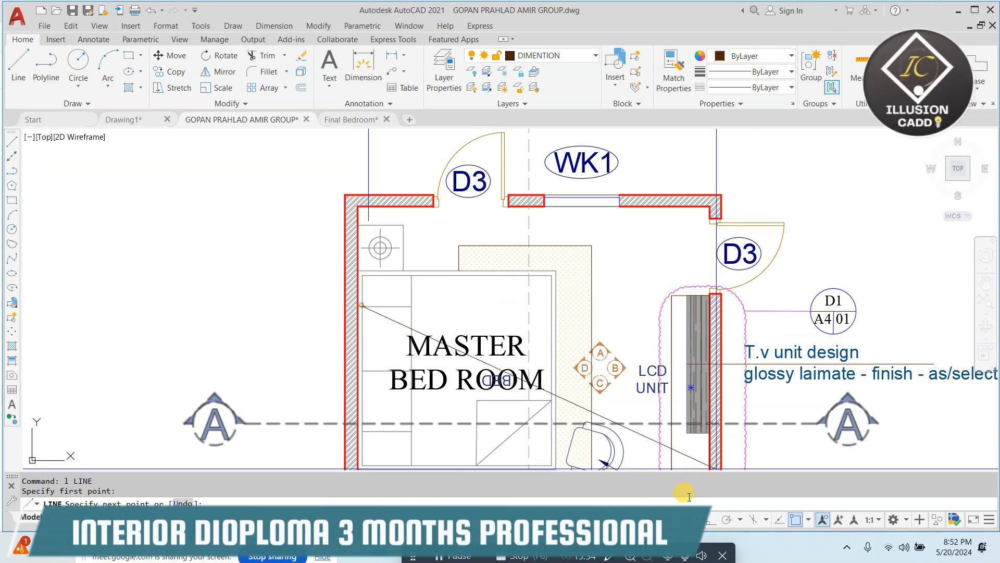
pyautogui.click(712, 520)
pyautogui.click(189, 249)
pyautogui.moveTo(225, 208); pyautogui.dragTo(252, 295, button='middle')
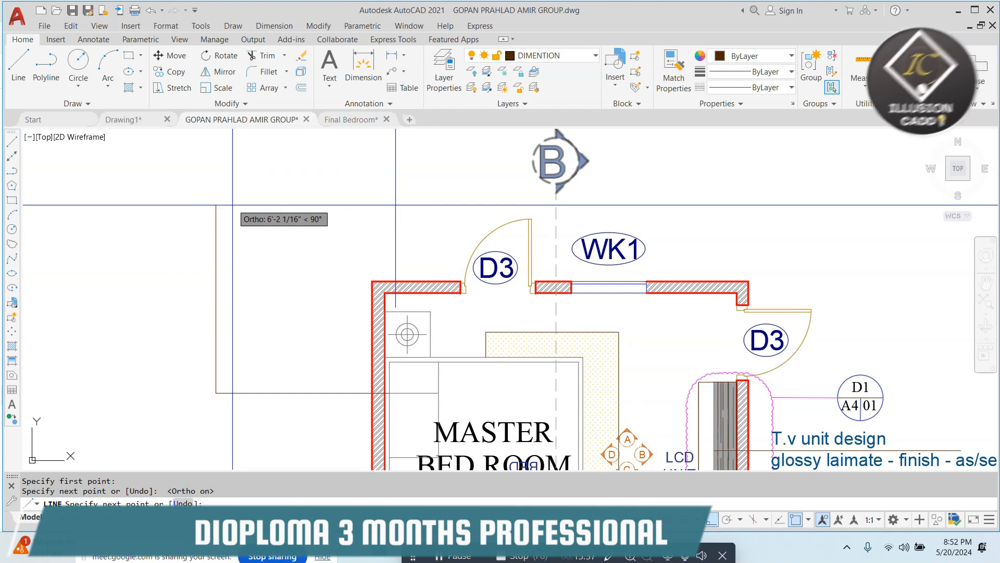
pyautogui.moveTo(221, 326); pyautogui.dragTo(344, 263, button='middle')
pyautogui.click(306, 338)
pyautogui.press('Escape')
# - Copy the bedside table finish note to the outer end of the bed's leader, above the A section marker
pyautogui.scroll(-2, 402, 297)
pyautogui.moveTo(469, 221); pyautogui.dragTo(456, 299, button='middle')
pyautogui.scroll(2, 511, 204)
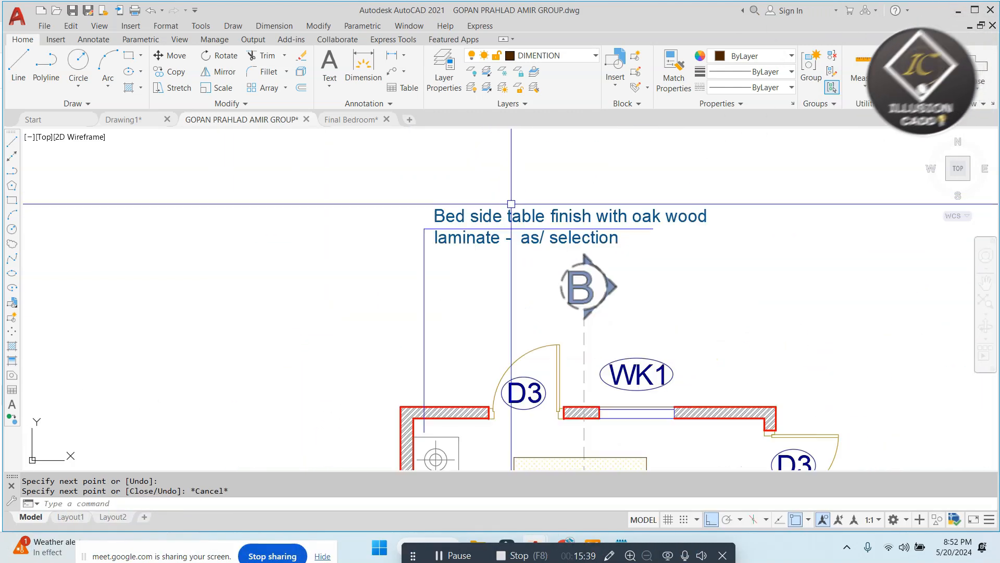
pyautogui.click(483, 223)
pyautogui.write('co')
pyautogui.press('Return')
pyautogui.click(483, 224)
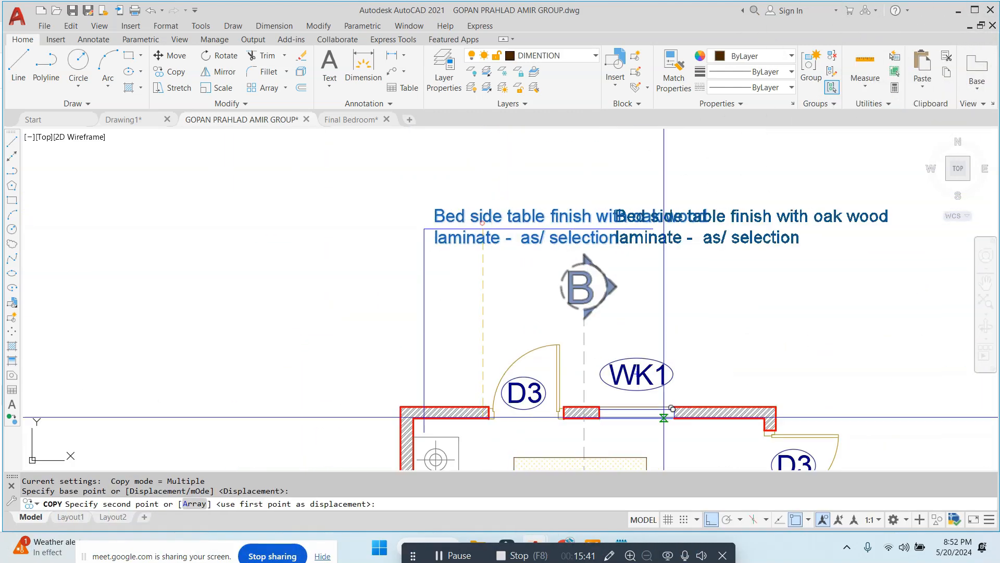
pyautogui.click(712, 521)
pyautogui.scroll(-4, 571, 267)
pyautogui.scroll(4, 375, 229)
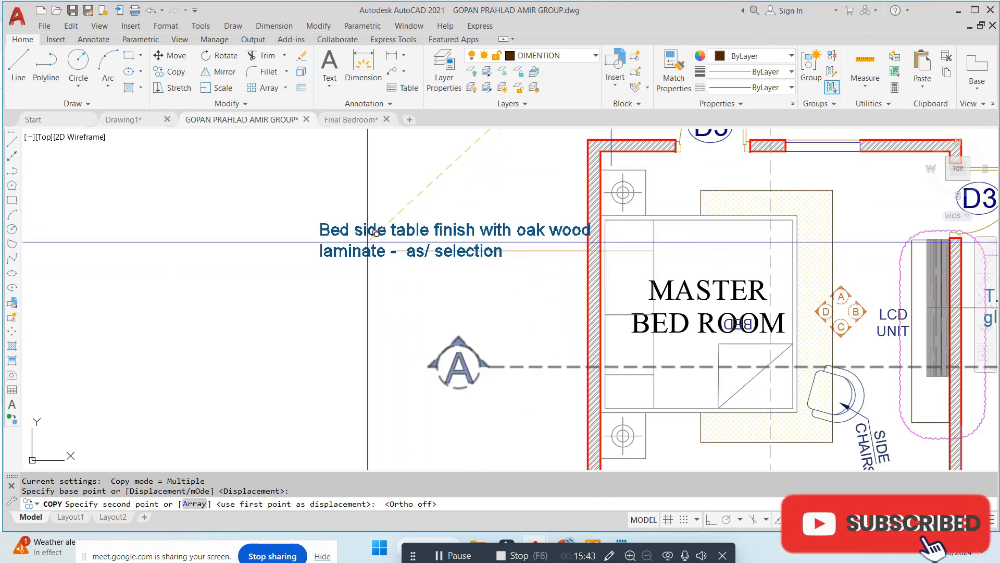
pyautogui.click(343, 238)
pyautogui.press('Escape')
# - Change the text of the note at the bed's leader to "Bed Selections as / client selection"
pyautogui.doubleClick(358, 234)
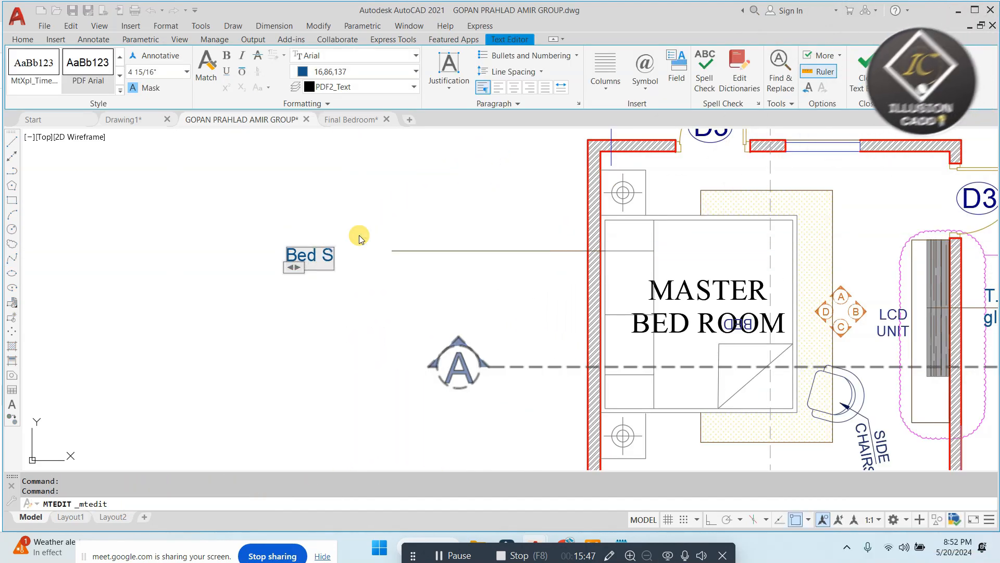
pyautogui.write('Bed Selections S')
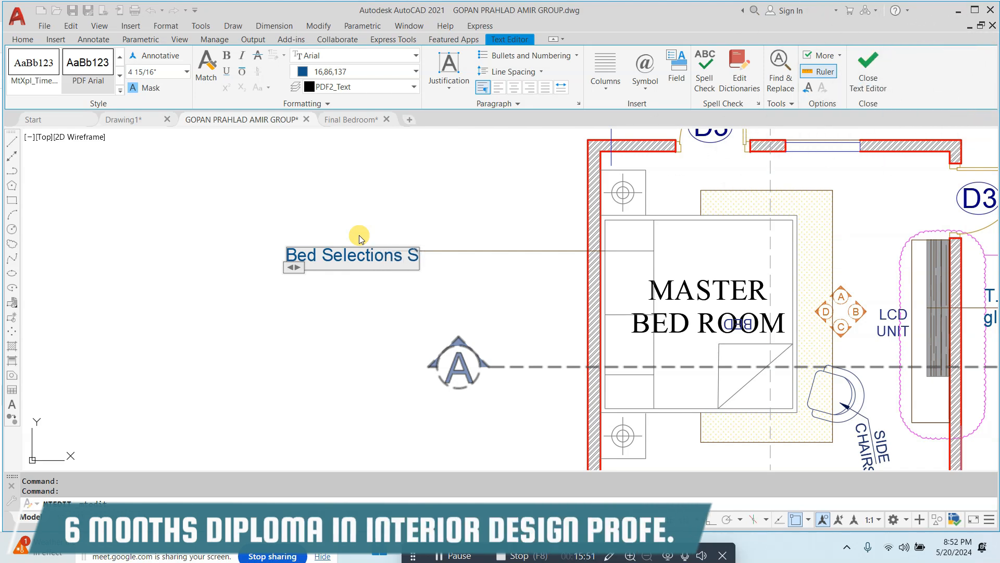
pyautogui.write('as')
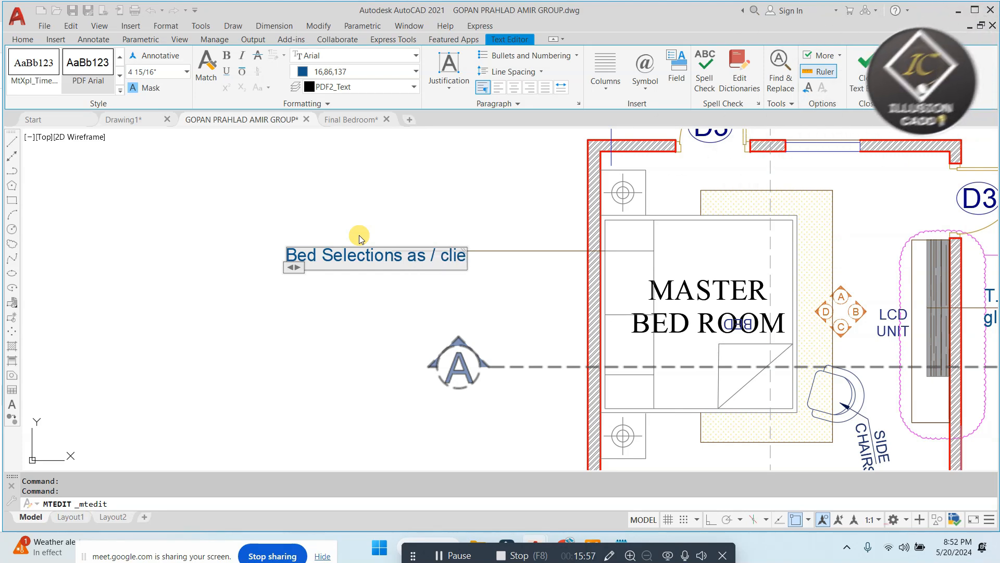
pyautogui.write('nt selection')
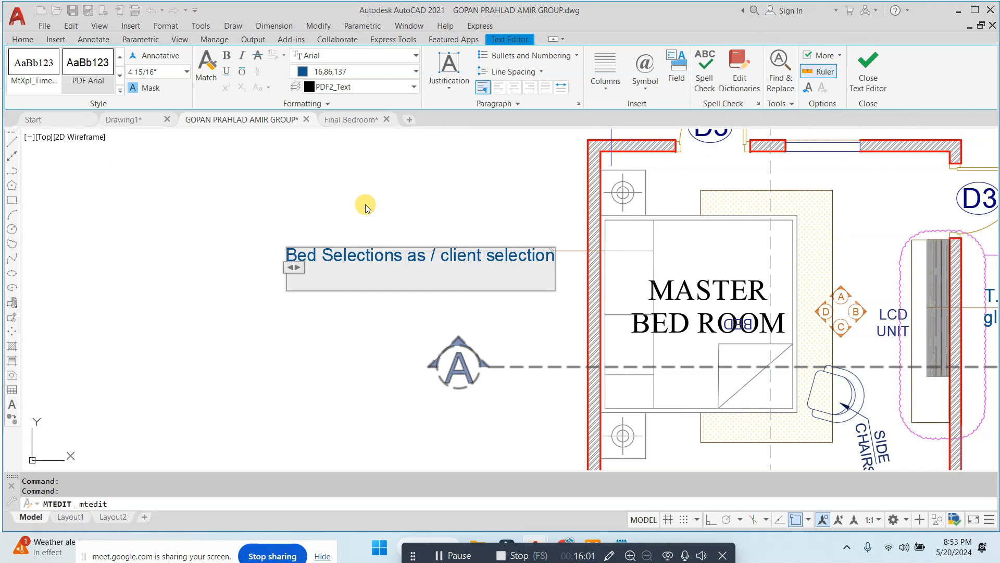
pyautogui.click(383, 199)
# - Move the bed selection note so it sits just above its leader line
pyautogui.click(339, 252)
pyautogui.scroll(2, 354, 267)
pyautogui.write('m')
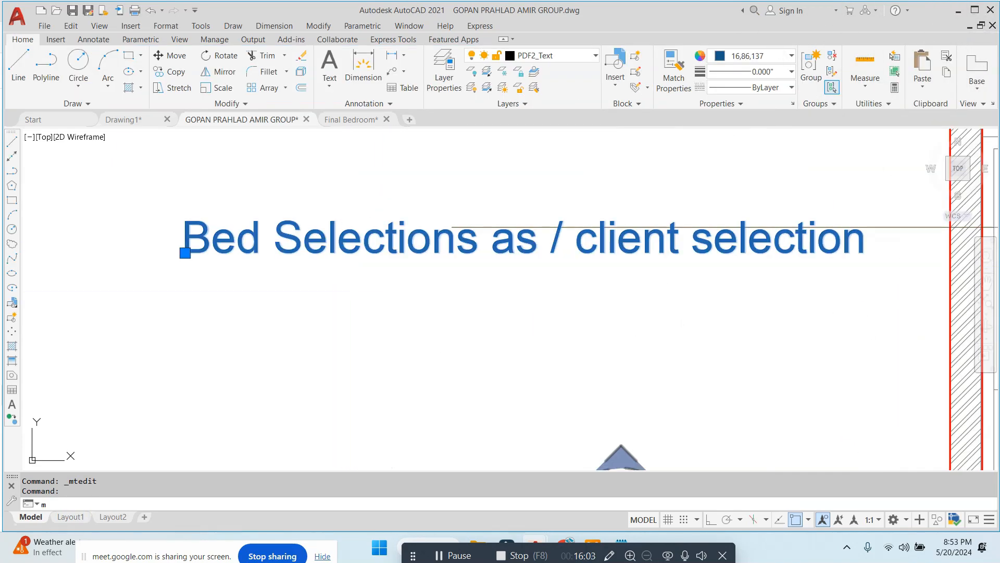
pyautogui.press('space')
pyautogui.click(431, 327)
pyautogui.scroll(-4, 485, 271)
pyautogui.press('Escape')
pyautogui.press('Escape')
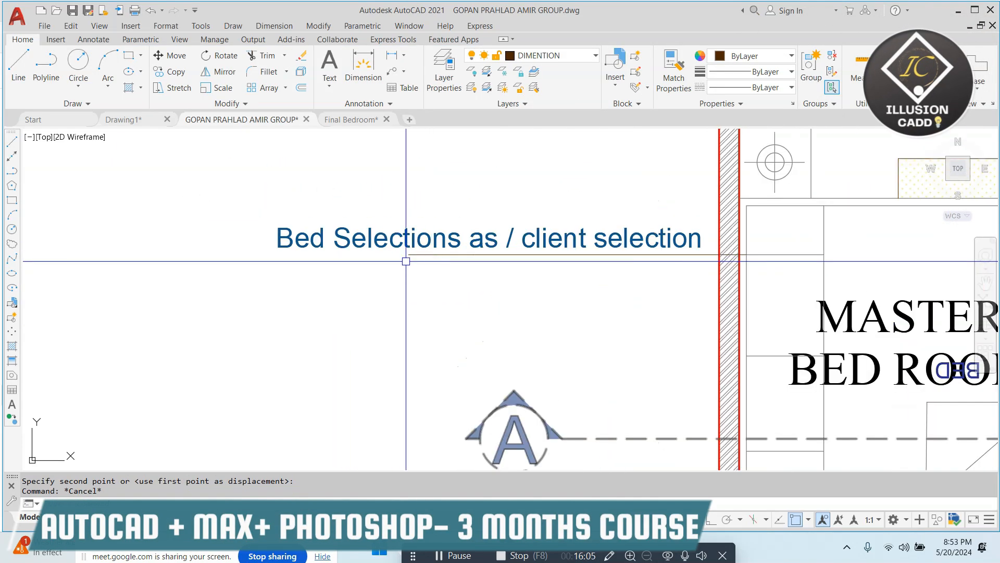
# - Split the bed selection note into two lines, "Bed Selections" and "as / client selection"
pyautogui.press('Escape')
pyautogui.scroll(2, 422, 265)
pyautogui.doubleClick(425, 230)
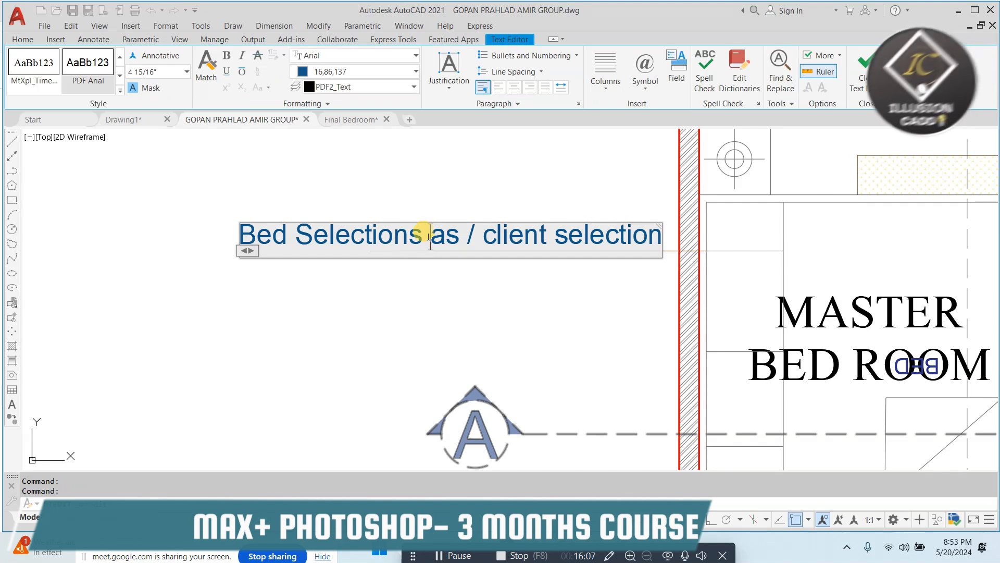
pyautogui.click(567, 172)
pyautogui.click(508, 170)
# - Move the two-line bed selection note so its lines sit above and below the bed's leader
pyautogui.click(330, 231)
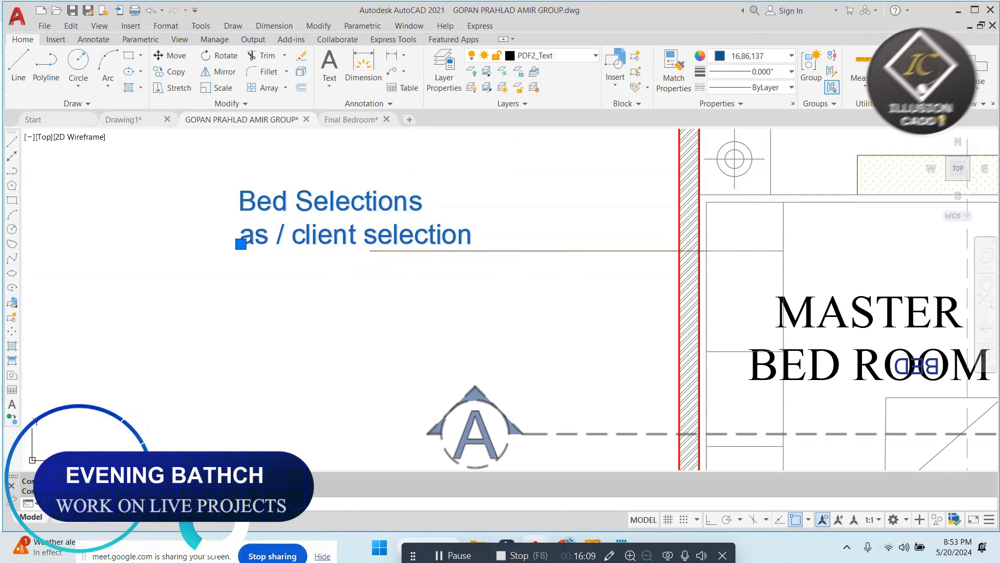
pyautogui.write('m')
pyautogui.press('space')
pyautogui.click(442, 226)
pyautogui.click(608, 248)
pyautogui.scroll(-6, 610, 255)
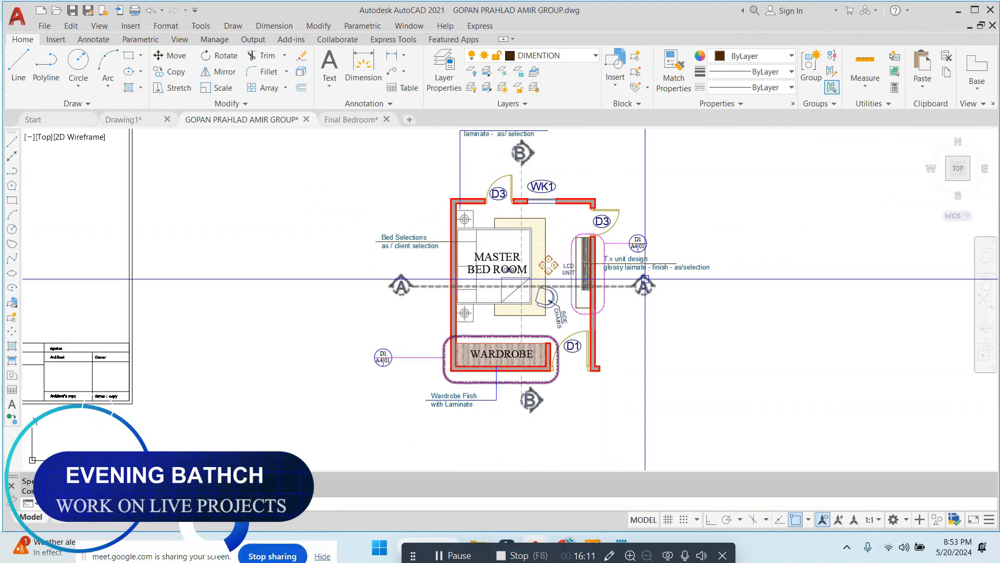
pyautogui.scroll(-2, 619, 292)
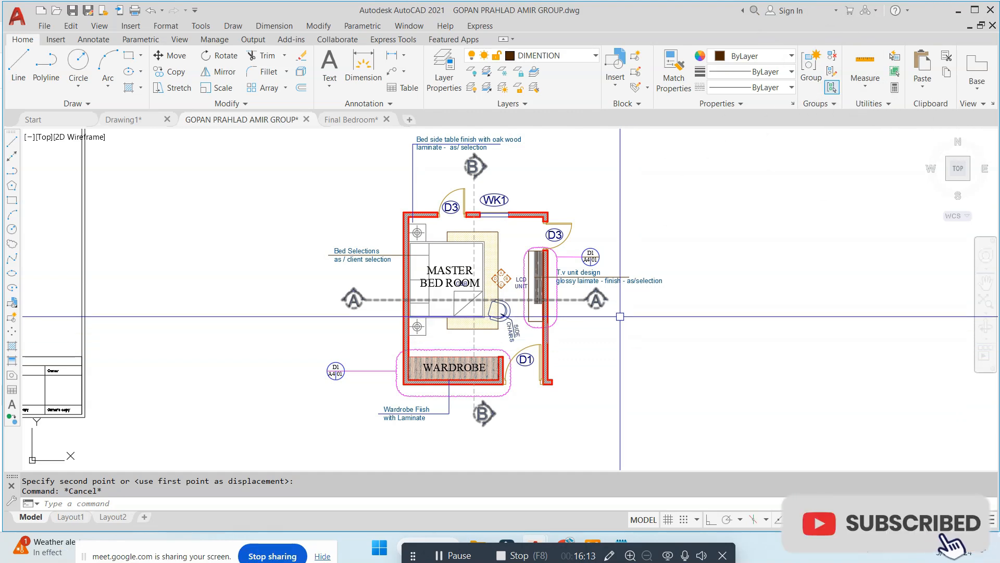
# - Add a horizontal linear dimension across the room's full outer width, placed outside the upper wall
pyautogui.moveTo(474, 307); pyautogui.dragTo(495, 310, button='middle')
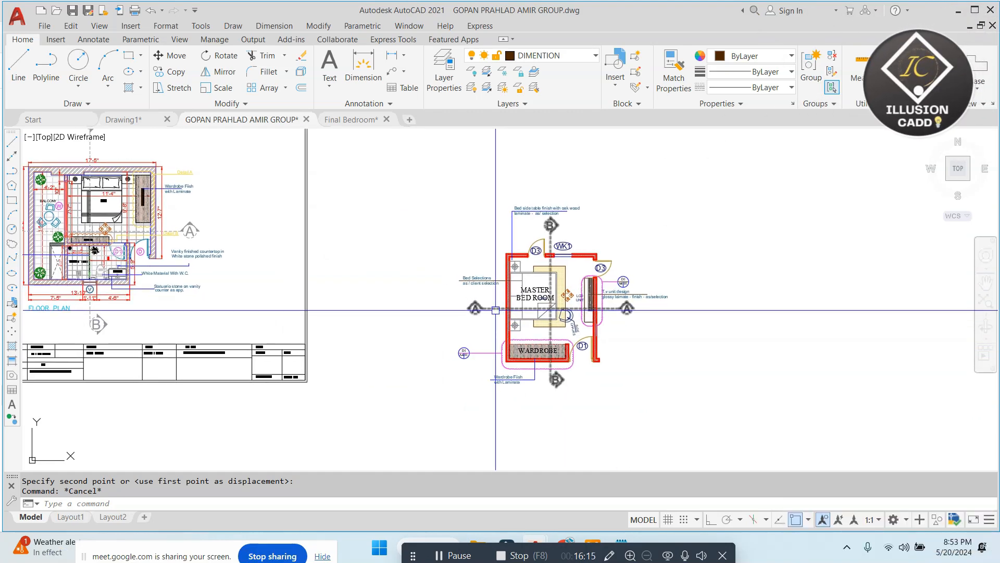
pyautogui.scroll(4, 585, 260)
pyautogui.press('Escape')
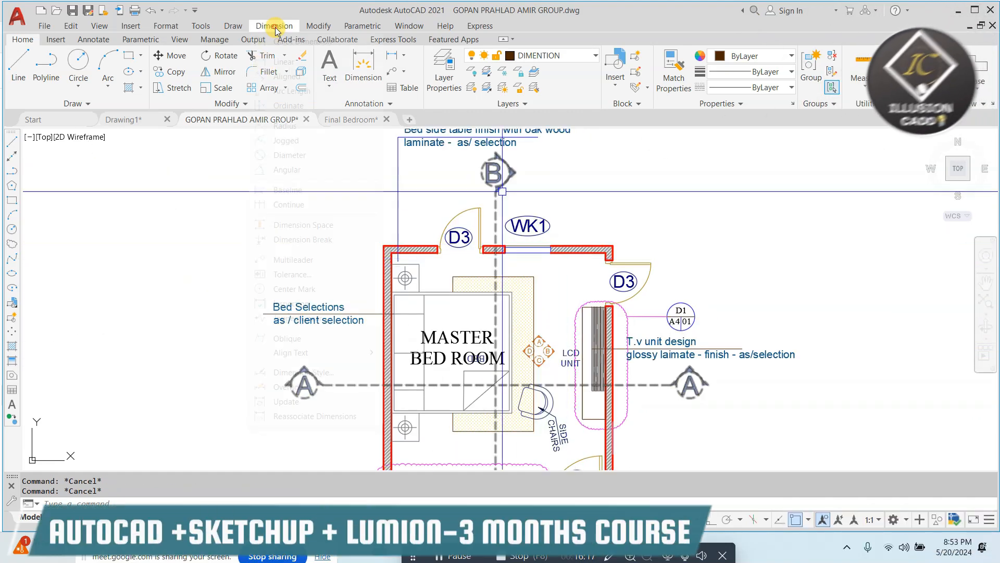
pyautogui.click(274, 25)
pyautogui.click(281, 62)
pyautogui.scroll(2, 385, 224)
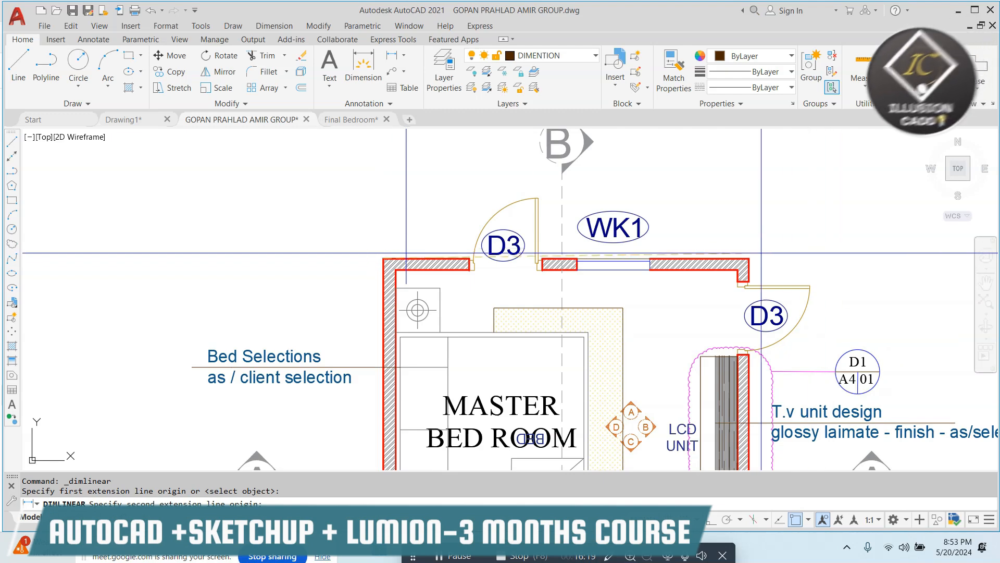
pyautogui.click(749, 258)
pyautogui.click(735, 189)
pyautogui.scroll(-3, 495, 221)
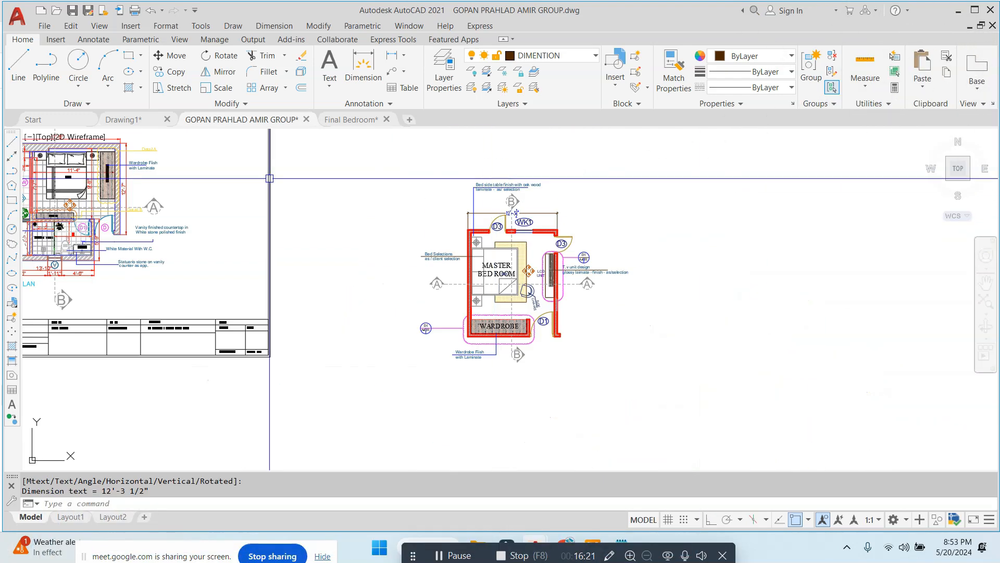
pyautogui.moveTo(66, 147); pyautogui.dragTo(214, 198, button='middle')
pyautogui.scroll(5, 218, 199)
pyautogui.scroll(-5, 222, 185)
pyautogui.moveTo(666, 335); pyautogui.dragTo(503, 280, button='middle')
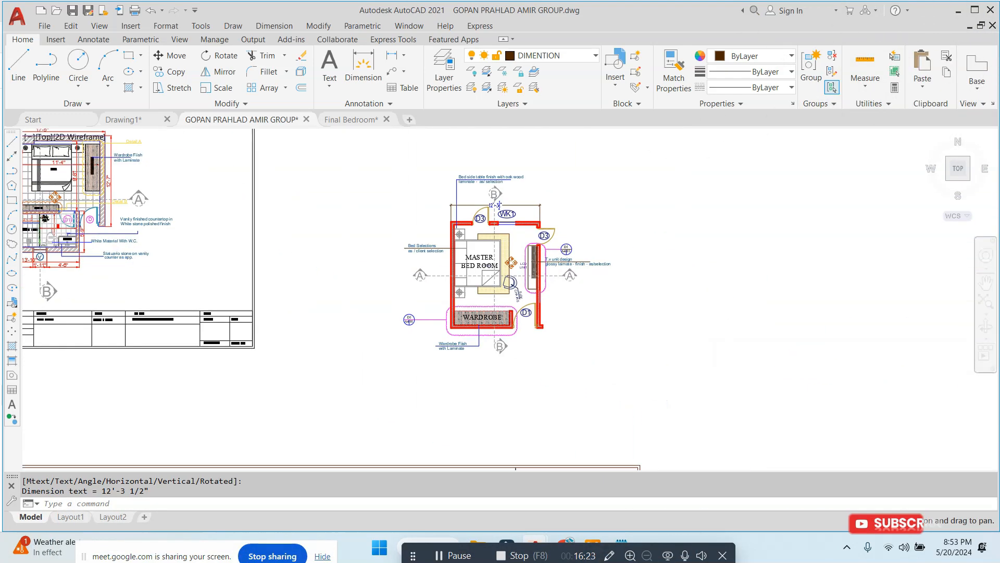
# - Add a vertical linear dimension across the room's interior, from the upper wall's inner face to the lower wall behind the wardrobe
pyautogui.scroll(6, 496, 231)
pyautogui.press('Escape')
pyautogui.press('Return')
pyautogui.scroll(2, 386, 226)
pyautogui.scroll(-2, 396, 221)
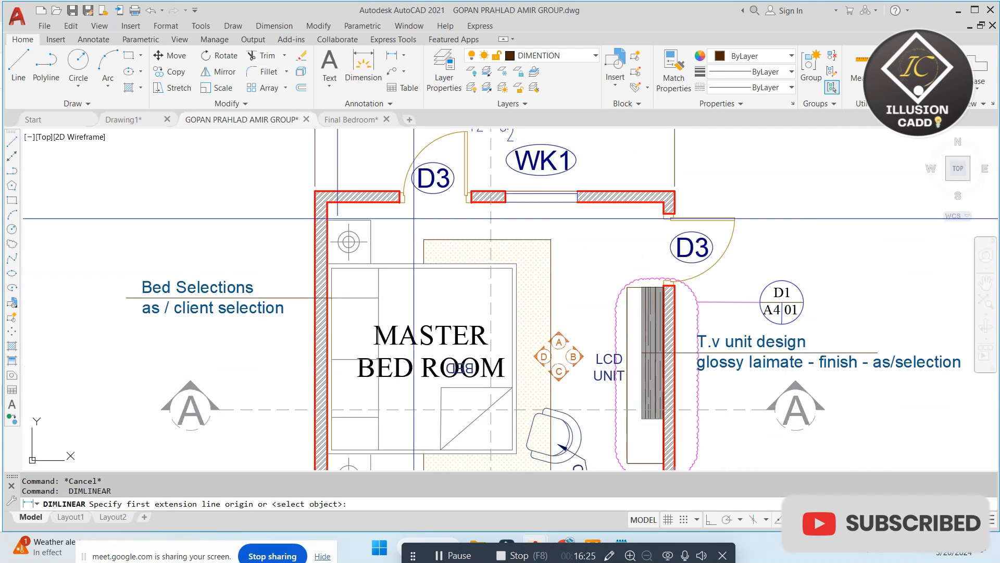
pyautogui.moveTo(433, 222); pyautogui.dragTo(411, 209, button='middle')
pyautogui.click(641, 189)
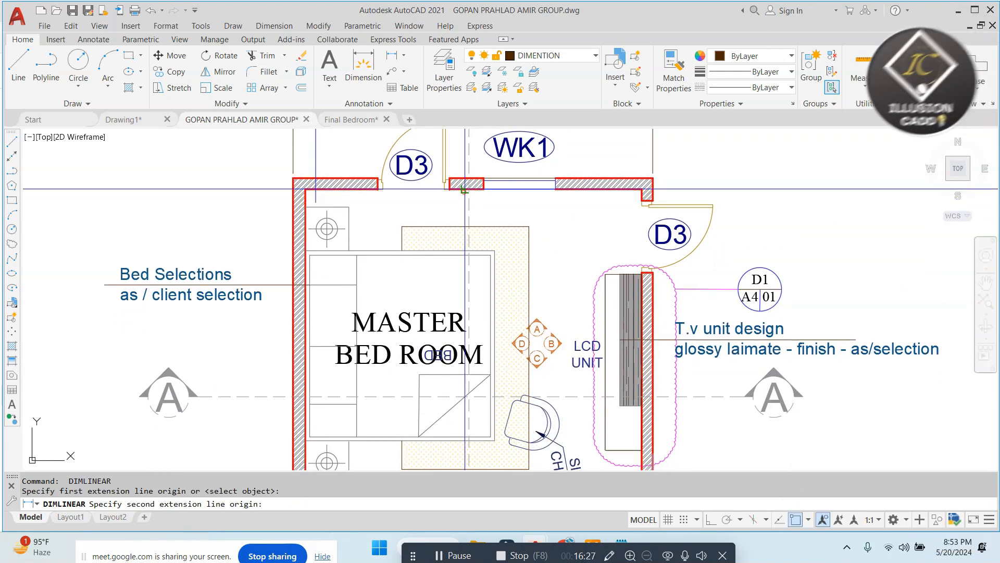
pyautogui.scroll(-5, 464, 190)
pyautogui.scroll(5, 459, 276)
pyautogui.click(460, 403)
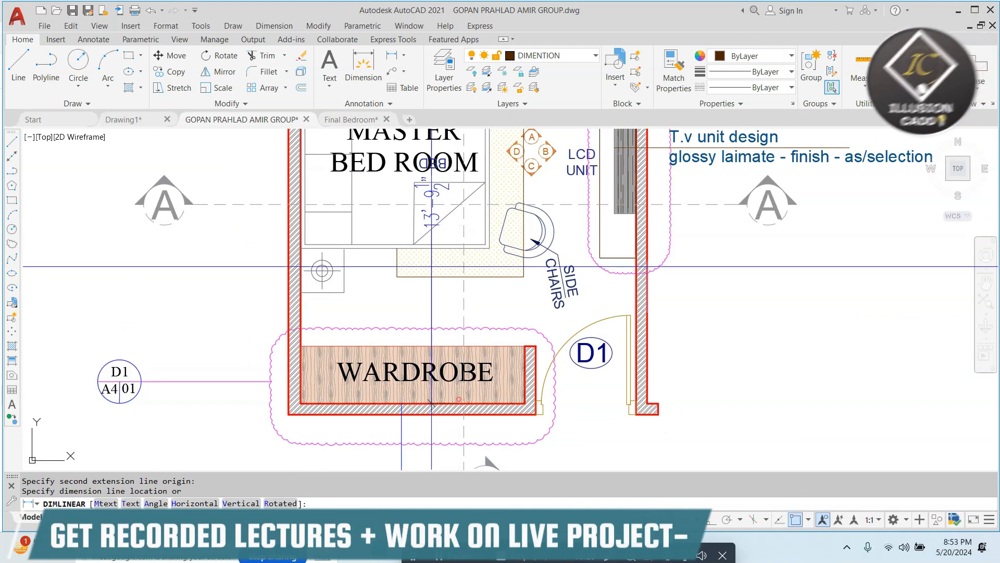
pyautogui.click(502, 229)
pyautogui.scroll(-2, 386, 365)
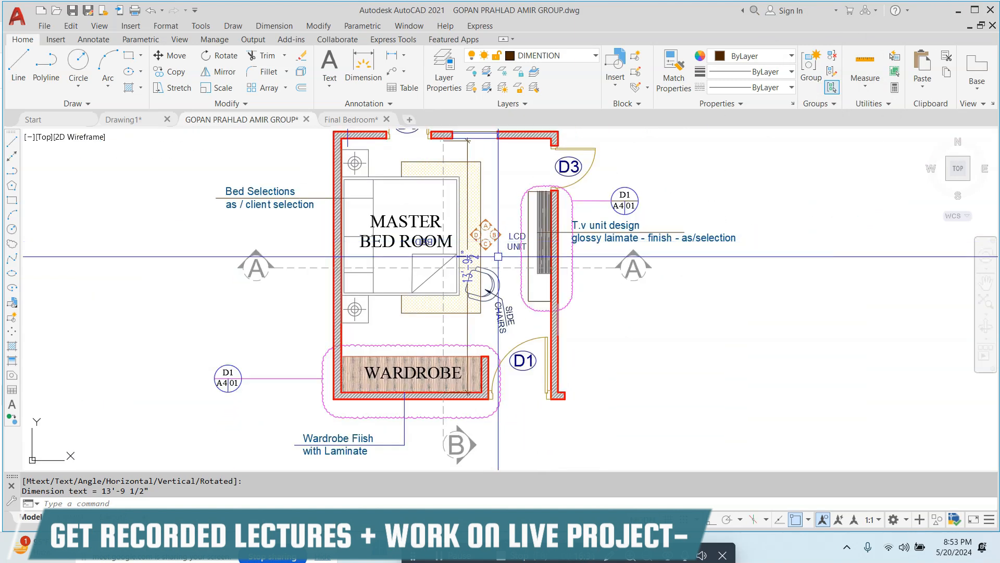
# - Dimension the wardrobe's interior width, placing the dimension line just above the wardrobe
pyautogui.scroll(4, 378, 365)
pyautogui.press('Return')
pyautogui.click(357, 315)
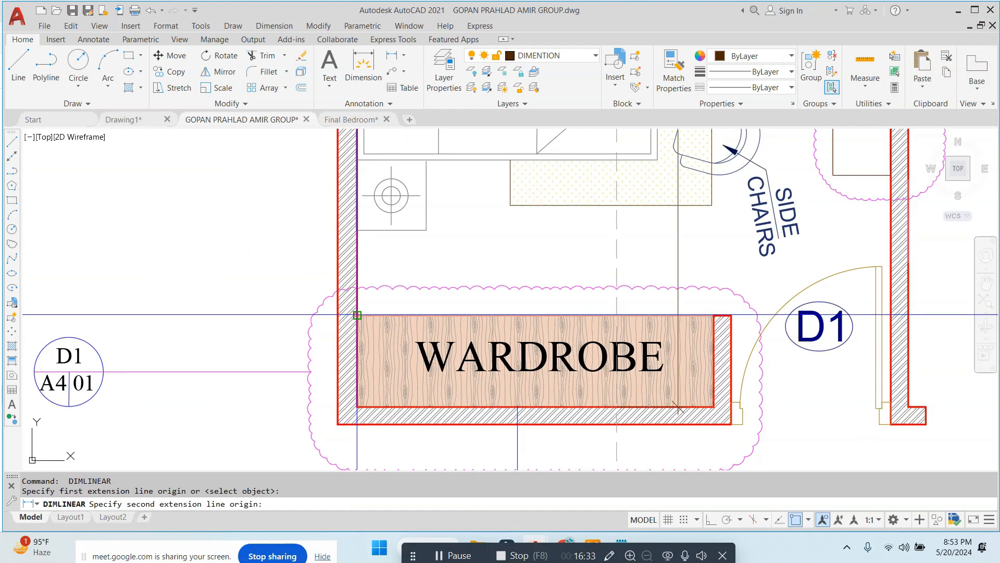
pyautogui.click(714, 315)
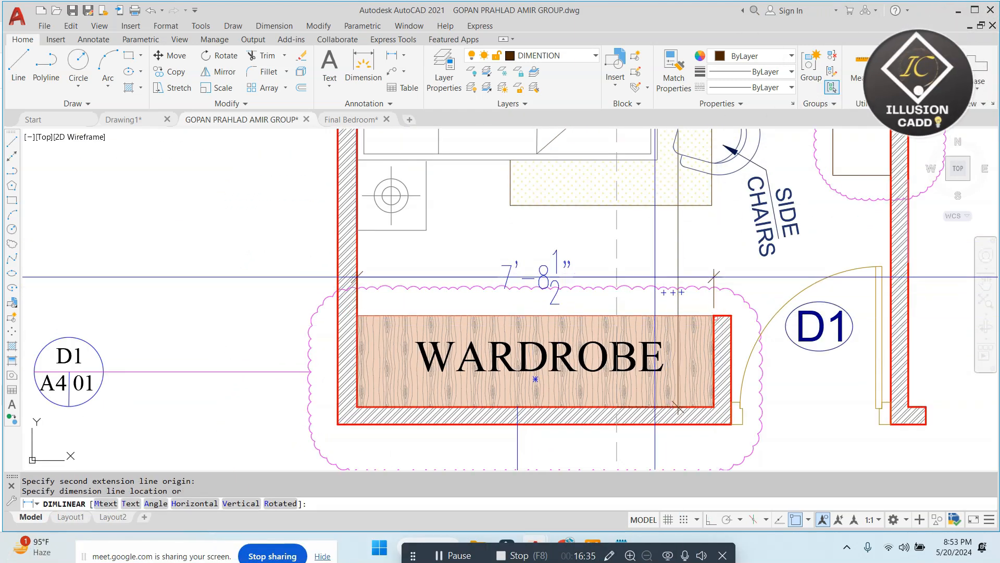
pyautogui.click(651, 264)
# - Dimension the wardrobe's depth with a vertical dimension placed along the outer side of the adjacent wall
pyautogui.moveTo(514, 311); pyautogui.dragTo(511, 288, button='middle')
pyautogui.press('Return')
pyautogui.click(509, 290)
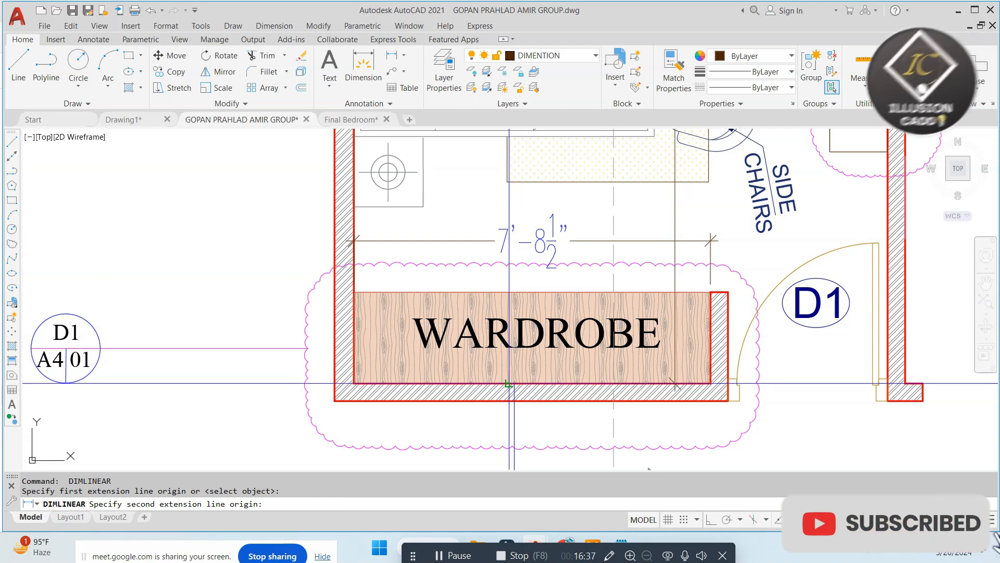
pyautogui.click(514, 383)
pyautogui.click(333, 343)
pyautogui.scroll(-4, 334, 342)
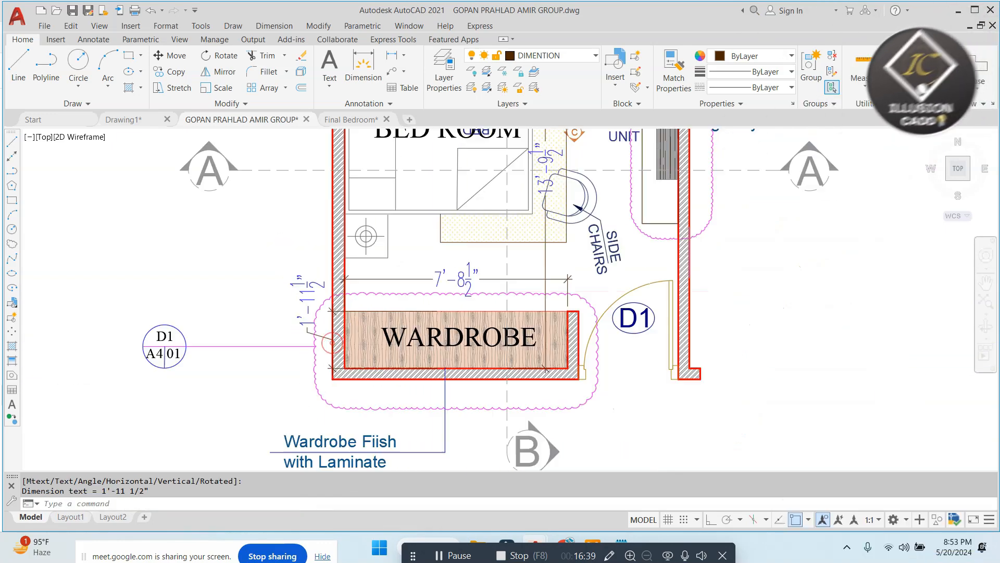
# - Add a vertical linear dimension between the bed's upper and lower edges, placed over its headboard end
pyautogui.moveTo(454, 284); pyautogui.dragTo(462, 332, button='middle')
pyautogui.scroll(4, 405, 191)
pyautogui.press('Escape')
pyautogui.press('Return')
pyautogui.click(401, 208)
pyautogui.scroll(-2, 401, 207)
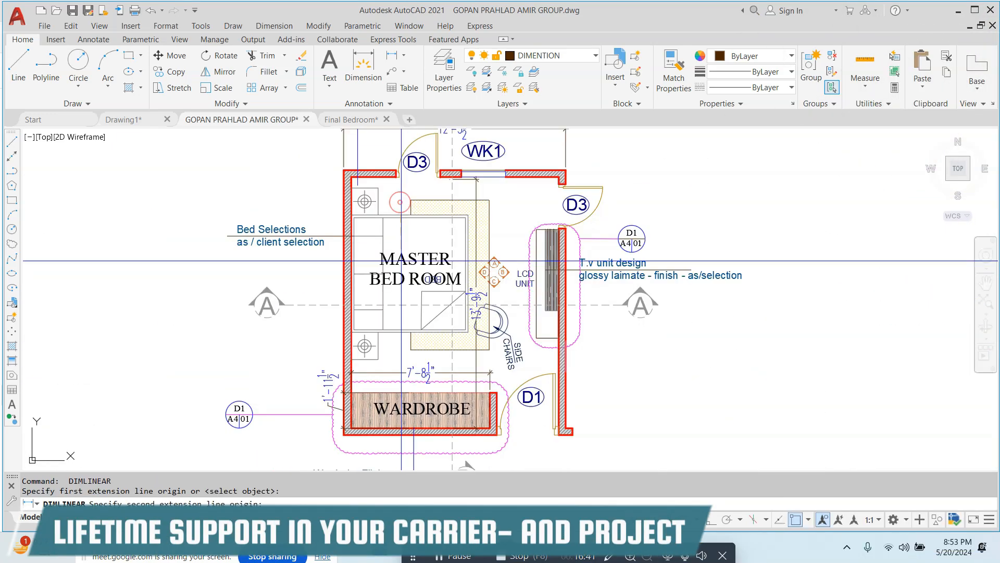
pyautogui.moveTo(402, 283); pyautogui.dragTo(402, 262, button='middle')
pyautogui.scroll(1, 402, 263)
pyautogui.click(401, 330)
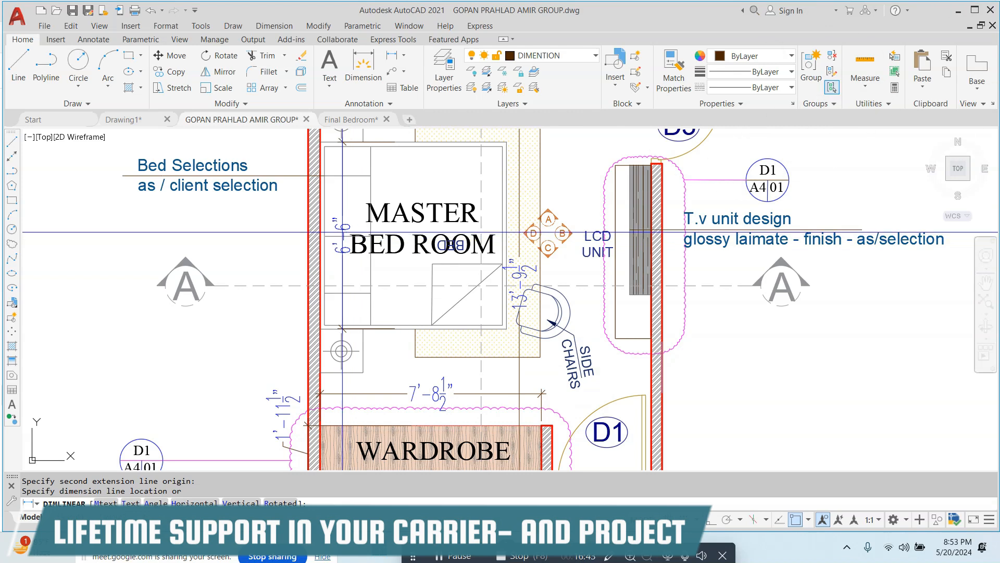
pyautogui.click(342, 224)
# - Add a horizontal linear dimension from the headboard wall to the foot of the bed, placed over the bed
pyautogui.press('Escape')
pyautogui.press('Return')
pyautogui.click(319, 180)
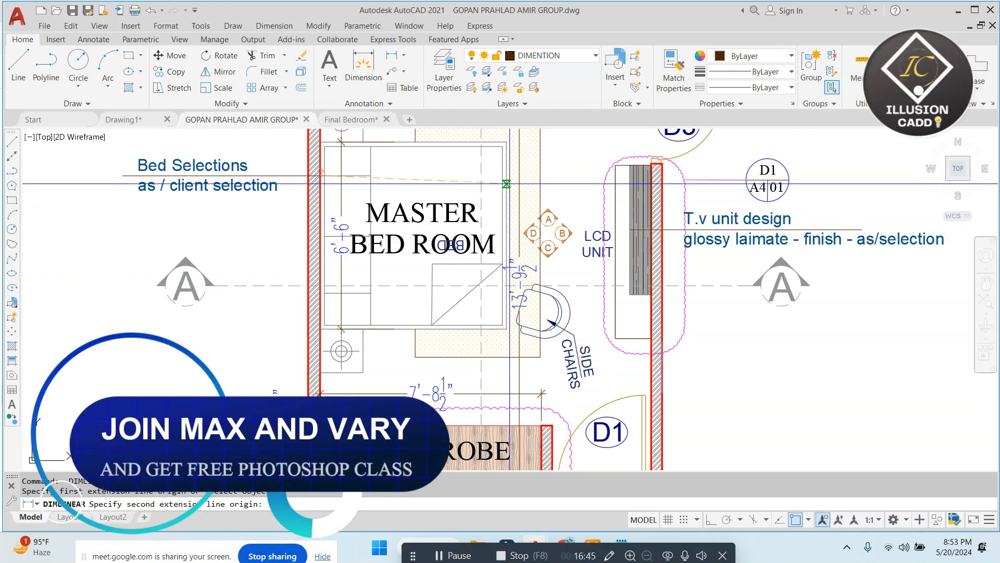
pyautogui.click(506, 179)
pyautogui.click(488, 180)
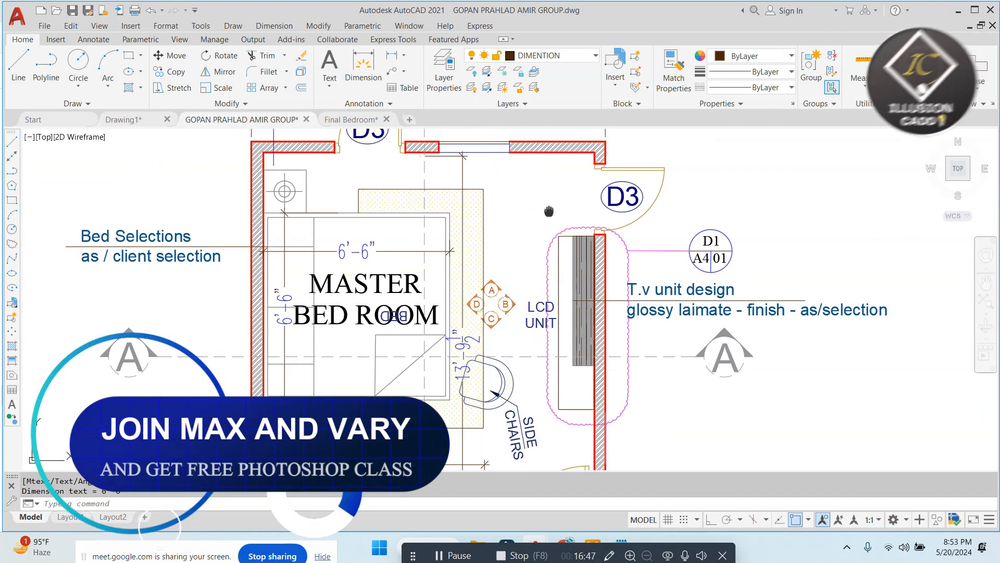
# - Dimension the width of the WK1 window opening, placing the dimension just inside the room
pyautogui.moveTo(549, 210); pyautogui.dragTo(545, 256, button='middle')
pyautogui.scroll(2, 443, 180)
pyautogui.press('Escape')
pyautogui.press('Return')
pyautogui.click(427, 192)
pyautogui.click(540, 192)
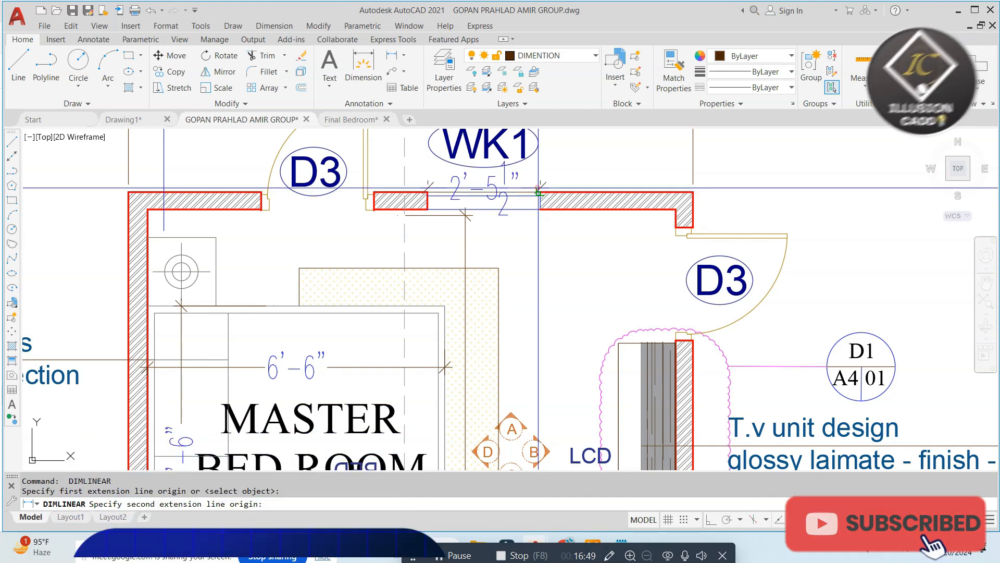
pyautogui.click(523, 235)
# - Dimension the upper wall from the WK1 window to the inner corner, in line with the window dimension
pyautogui.press('Escape')
pyautogui.press('Return')
pyautogui.click(541, 209)
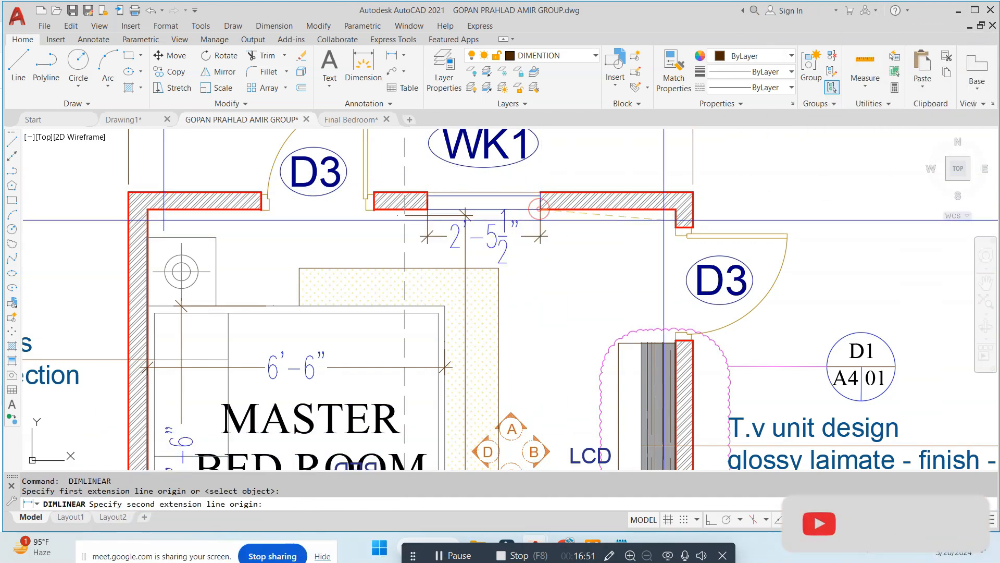
pyautogui.click(676, 210)
pyautogui.click(540, 236)
pyautogui.moveTo(540, 236); pyautogui.dragTo(685, 241, button='middle')
# - Dimension the upper wall from the headboard-side inner corner to the D3 door, aligned with the window dimension
pyautogui.press('Escape')
pyautogui.press('Return')
pyautogui.click(393, 214)
pyautogui.click(406, 214)
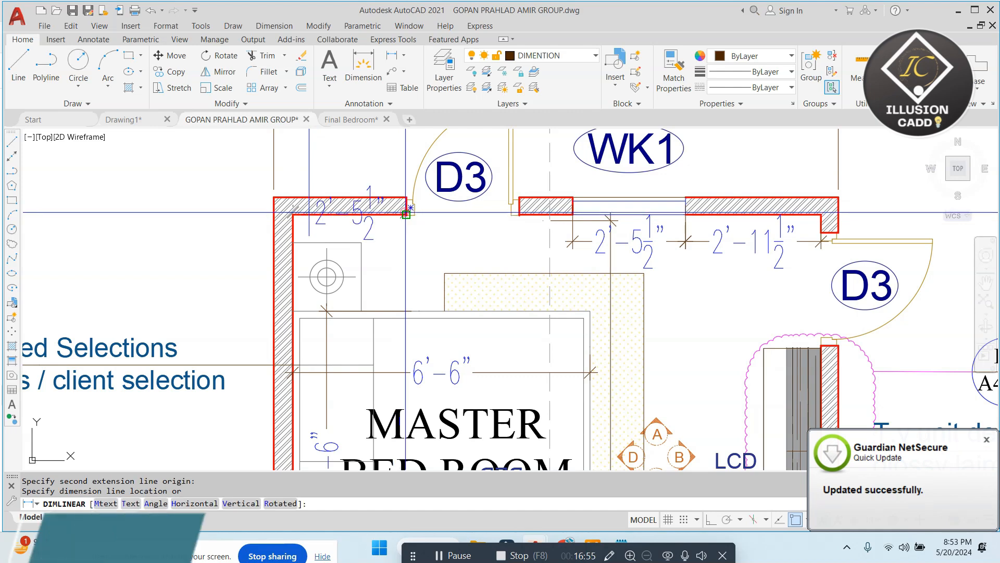
pyautogui.click(578, 241)
pyautogui.scroll(-4, 366, 155)
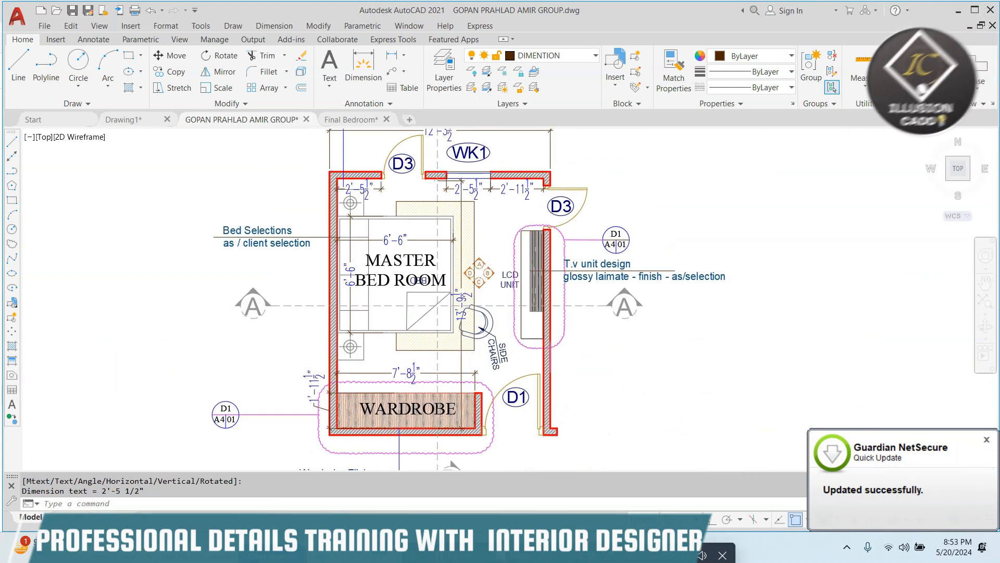
# - Add an overall vertical dimension of the room's outer length, placed outside the headboard wall
pyautogui.click(330, 171)
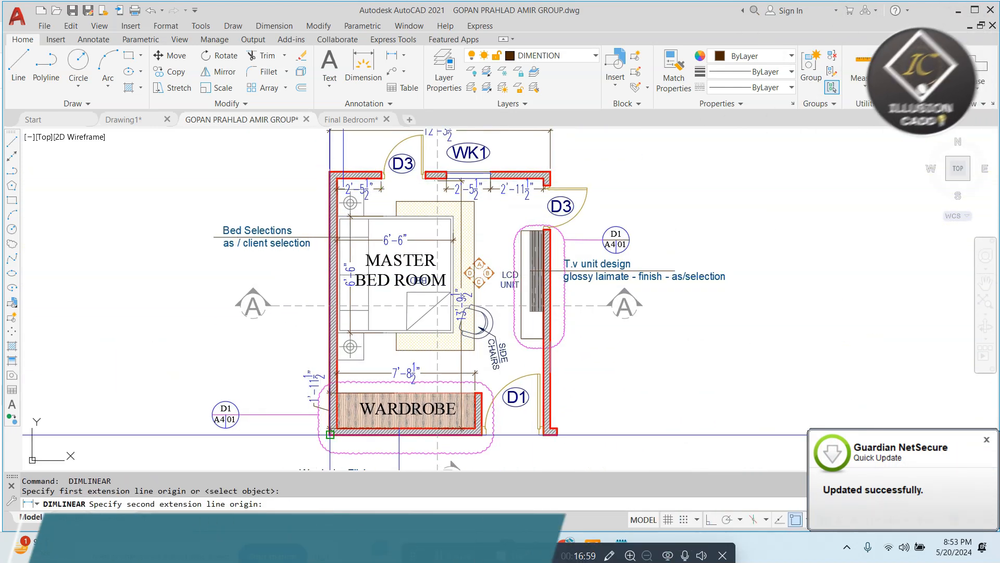
pyautogui.click(329, 433)
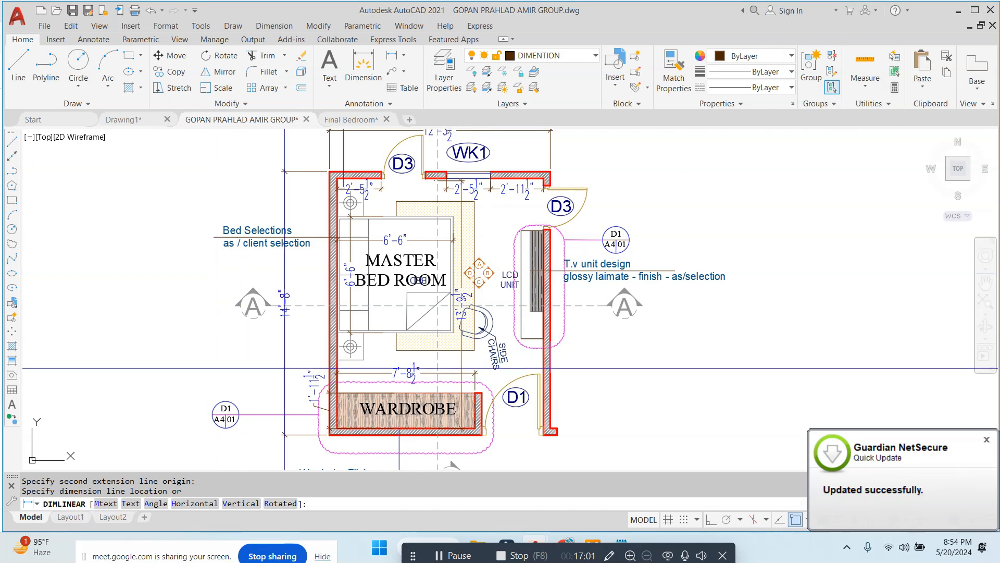
pyautogui.click(293, 348)
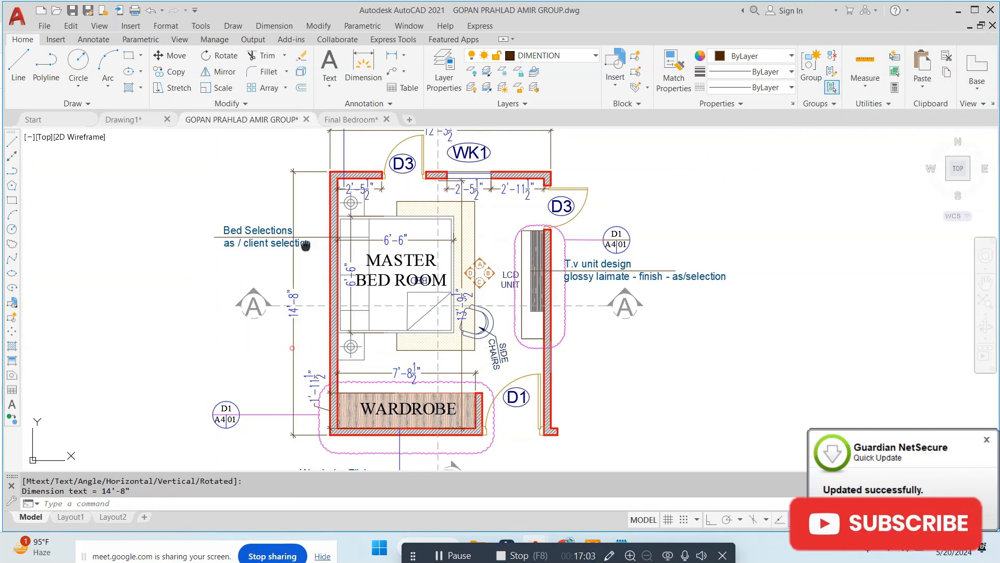
pyautogui.moveTo(306, 245); pyautogui.dragTo(316, 253, button='middle')
# - Add an overall horizontal dimension below the plan, between the outer ends of the lower walls across the D1 door
pyautogui.moveTo(446, 346)
pyautogui.mouseDown(button='middle')
pyautogui.moveTo(409, 292)
pyautogui.moveTo(397, 234)
pyautogui.mouseUp(button='middle')
pyautogui.scroll(4, 293, 307)
pyautogui.press('Escape')
pyautogui.press('Return')
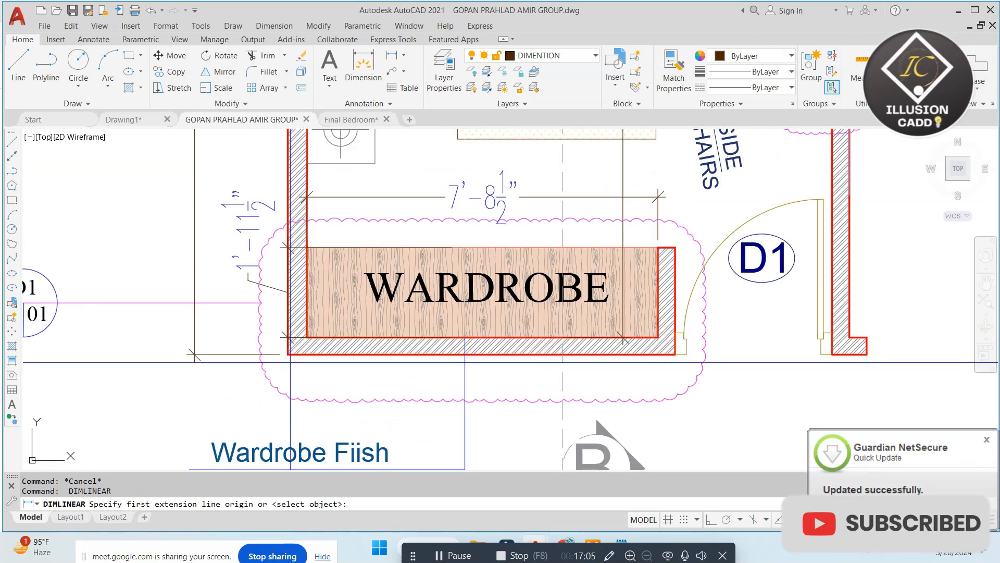
pyautogui.click(287, 354)
pyautogui.click(866, 354)
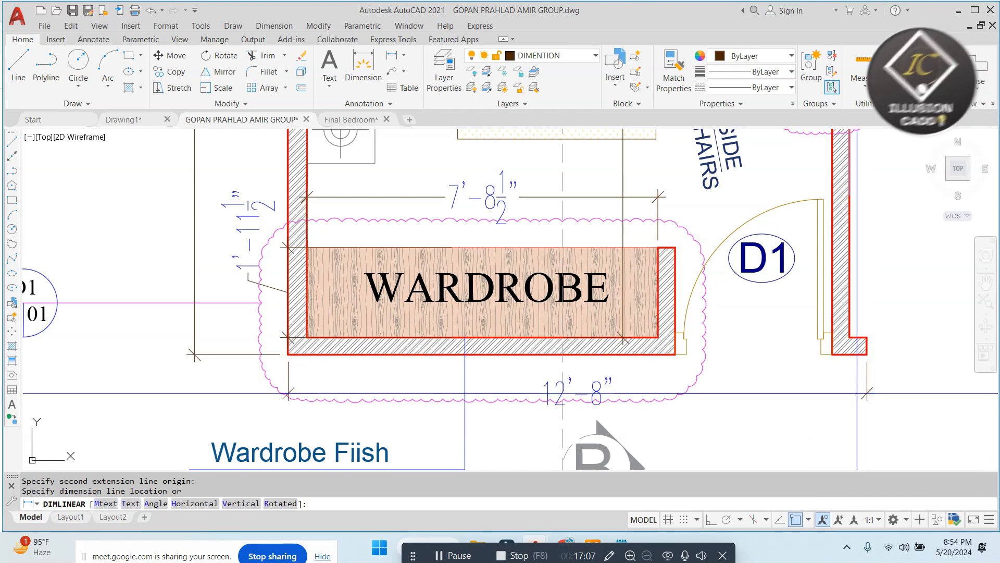
pyautogui.click(729, 385)
# - Dimension the outer length of the wall behind the wardrobe, placing it below the overall lower dimension
pyautogui.press('Escape')
pyautogui.press('Return')
pyautogui.click(288, 354)
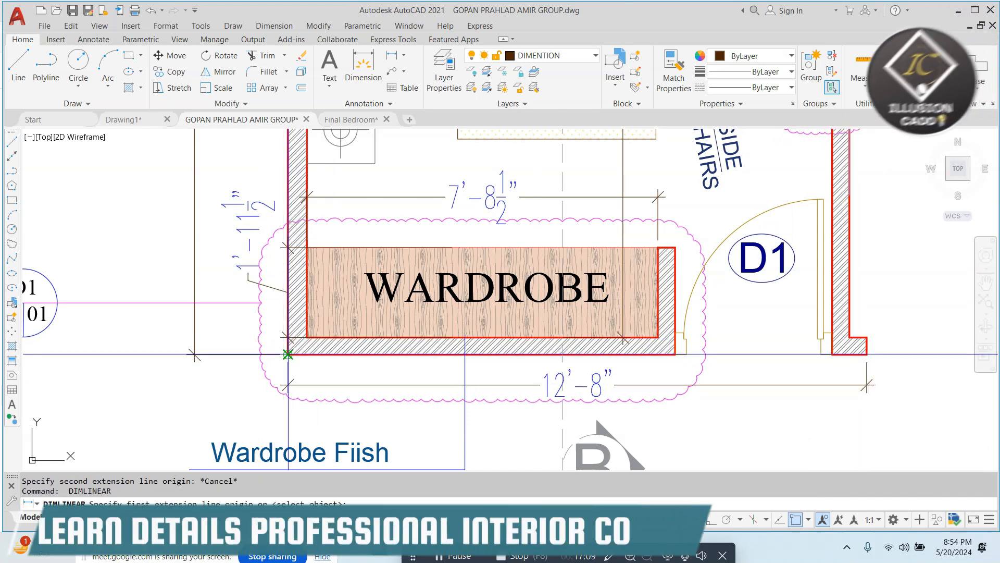
pyautogui.click(676, 354)
pyautogui.moveTo(641, 432); pyautogui.dragTo(621, 336, button='middle')
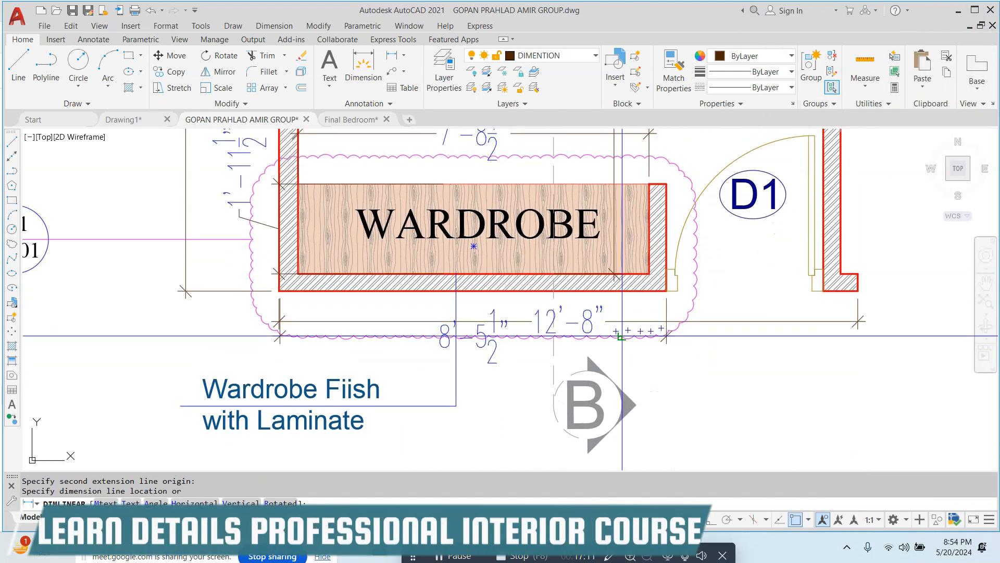
pyautogui.click(623, 364)
pyautogui.scroll(-4, 624, 364)
# - Dimension the T.V. unit's full length with a vertical dimension placed on its room side
pyautogui.moveTo(637, 198); pyautogui.dragTo(613, 321, button='middle')
pyautogui.scroll(5, 542, 254)
pyautogui.press('Escape')
pyautogui.press('space')
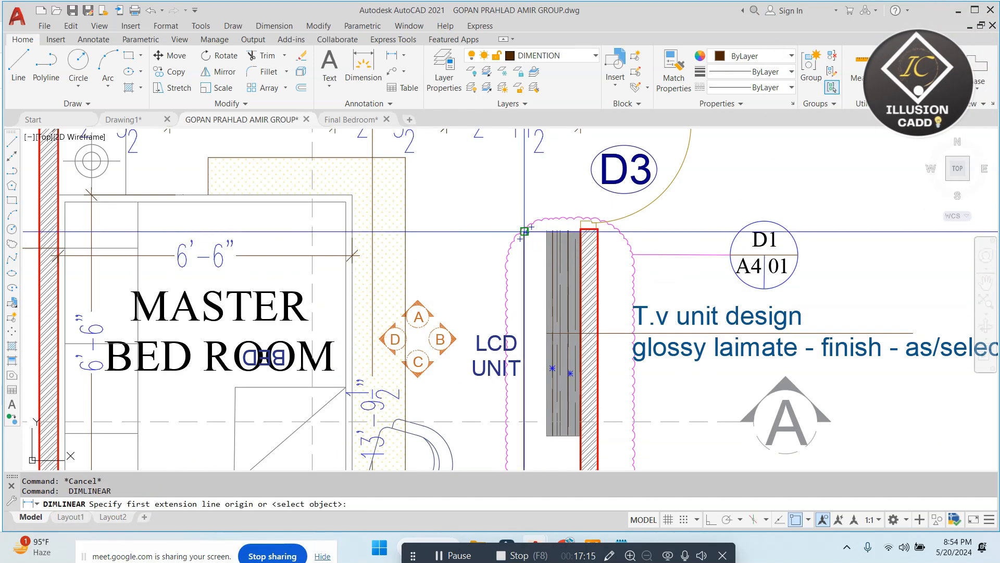
pyautogui.click(525, 229)
pyautogui.moveTo(547, 384); pyautogui.dragTo(547, 285, button='middle')
pyautogui.click(523, 402)
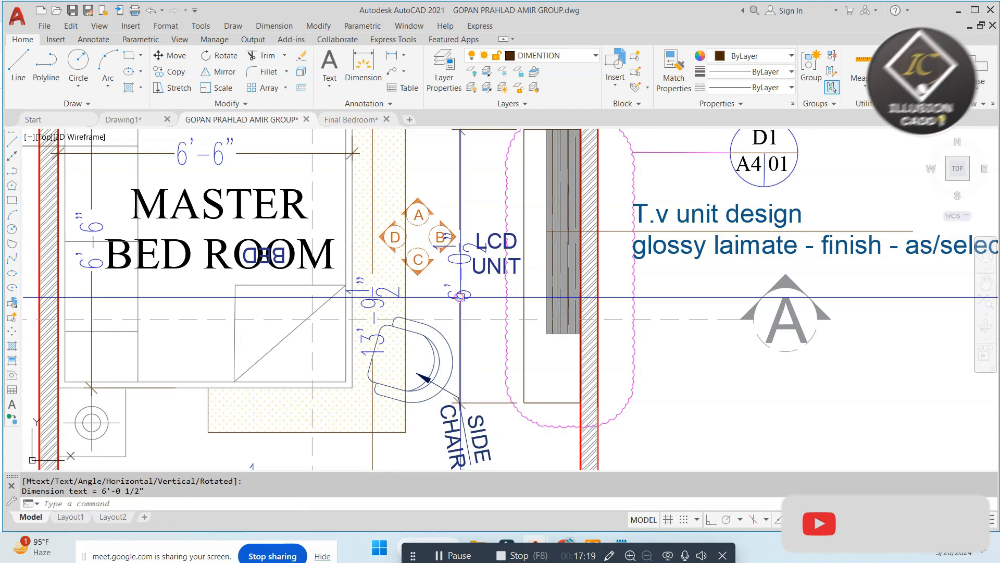
# - Try to match the overall upper width dimension to the red dimension above the reference floor plan
pyautogui.scroll(-5, 461, 296)
pyautogui.write('ma')
pyautogui.press('Return')
pyautogui.scroll(-5, 521, 240)
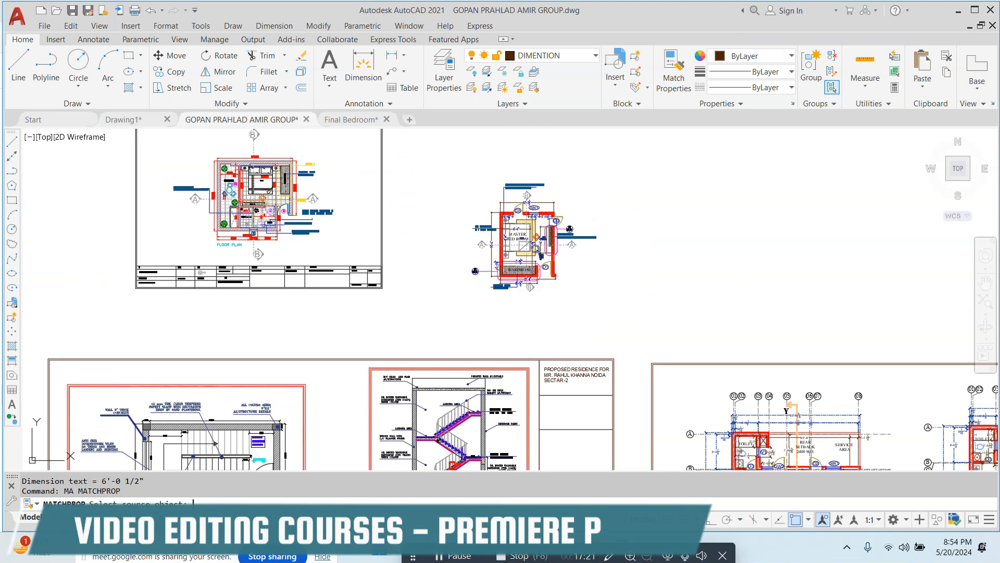
pyautogui.scroll(2, 231, 146)
pyautogui.click(270, 161)
pyautogui.moveTo(872, 227); pyautogui.dragTo(557, 203, button='middle')
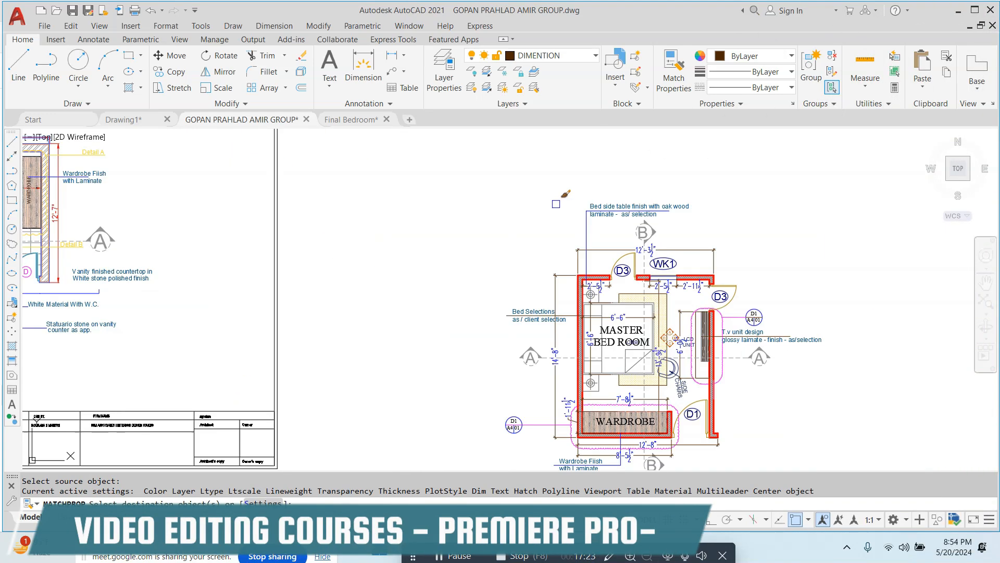
pyautogui.scroll(3, 658, 213)
pyautogui.click(622, 362)
pyautogui.scroll(-1, 622, 361)
pyautogui.moveTo(622, 361); pyautogui.dragTo(523, 219, button='middle')
pyautogui.scroll(1, 545, 228)
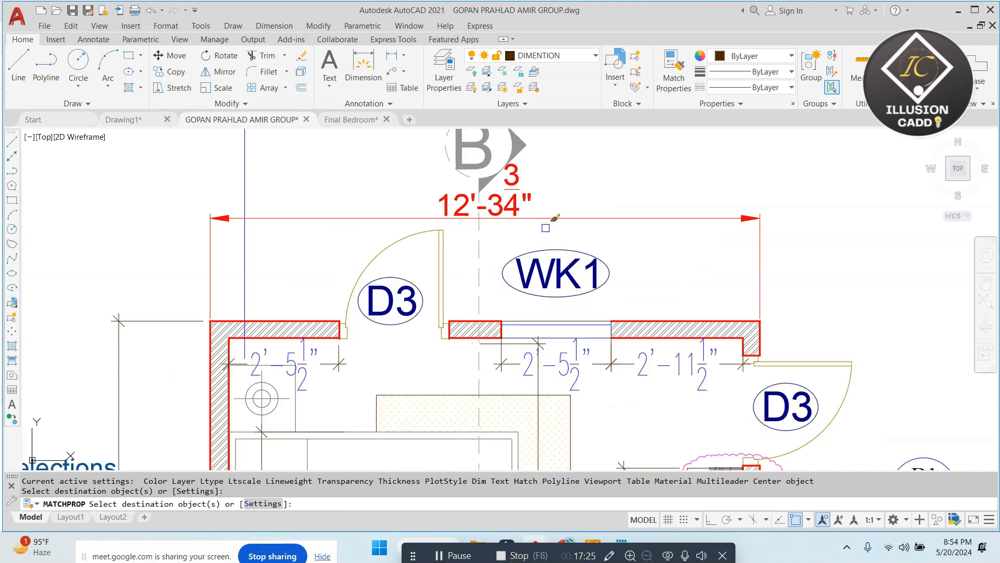
# - Cancel property matching and undo the change to the upper width dimension
pyautogui.scroll(-1, 545, 228)
pyautogui.press('Escape')
pyautogui.press('Escape')
pyautogui.press('Escape')
pyautogui.scroll(-4, 552, 218)
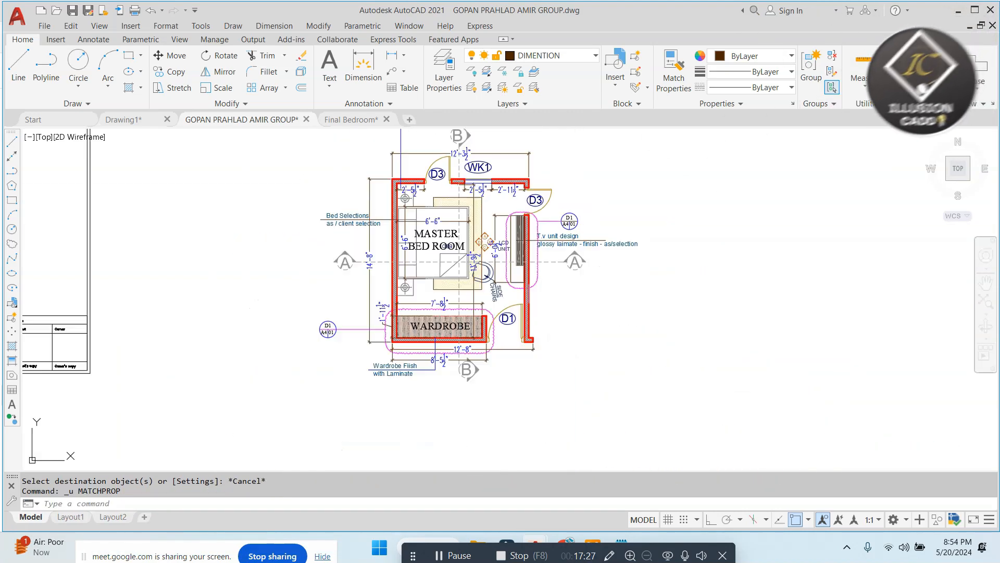
# - Set the font of the Standard dimension style's text style to Arial Narrow Bold and save the modified text style
pyautogui.scroll(6, 511, 195)
pyautogui.write('d')
pyautogui.press('Return')
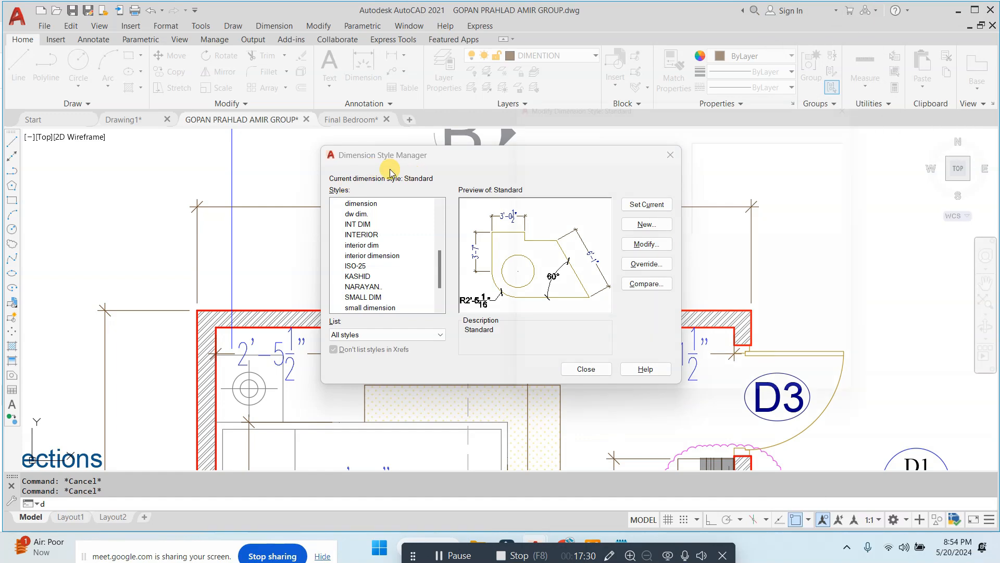
pyautogui.press('Return')
pyautogui.click(607, 114)
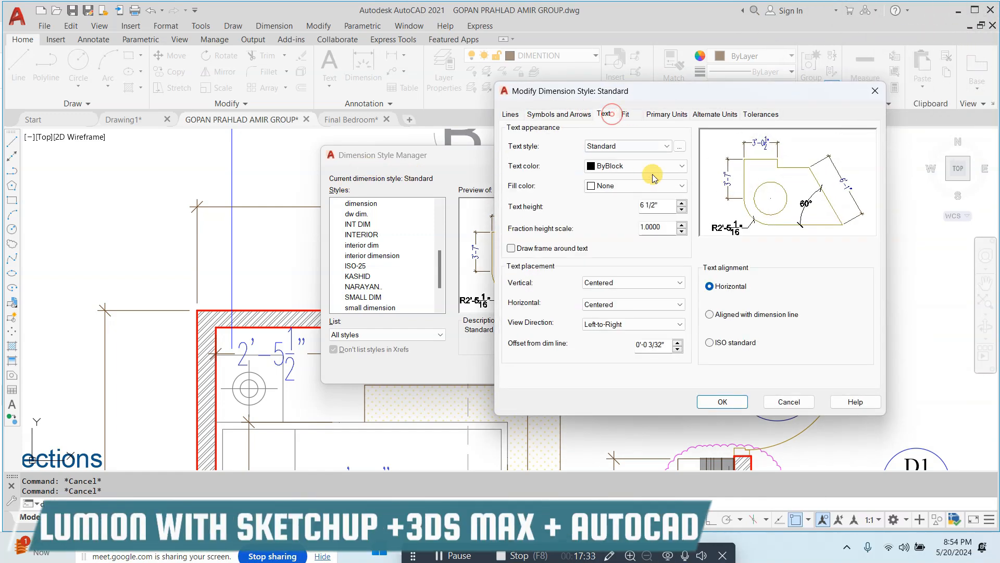
pyautogui.click(679, 145)
pyautogui.click(672, 193)
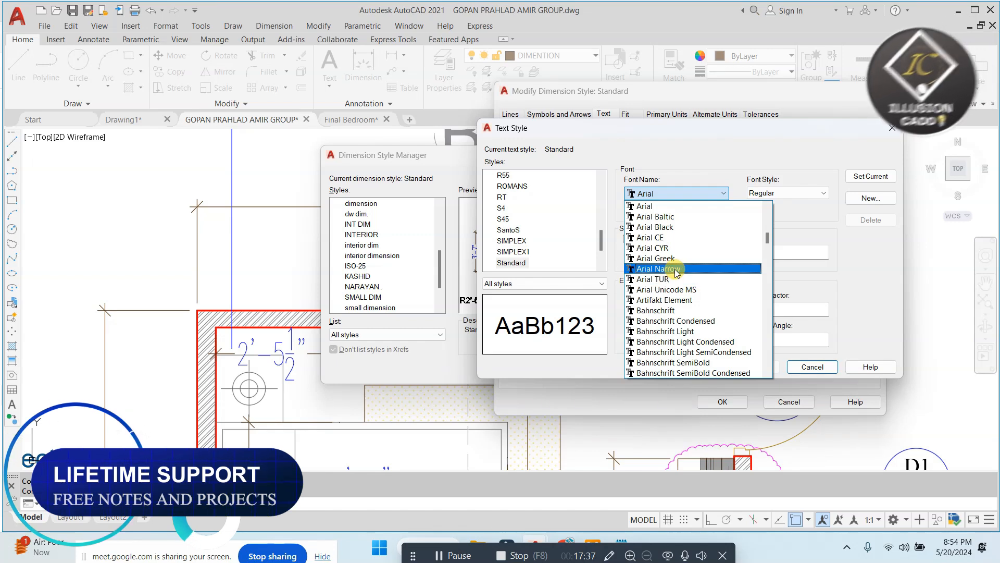
pyautogui.click(676, 269)
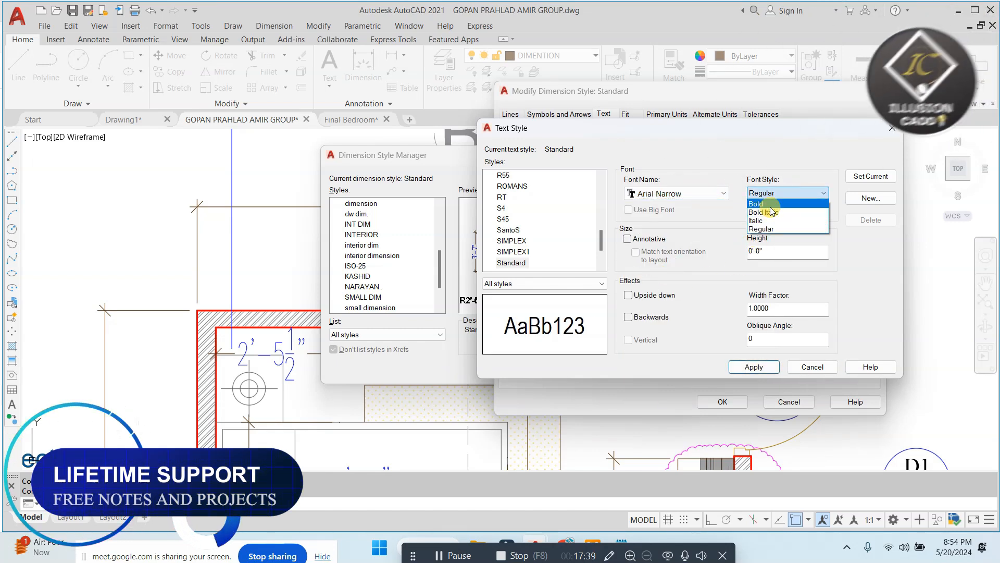
pyautogui.click(770, 205)
pyautogui.click(871, 198)
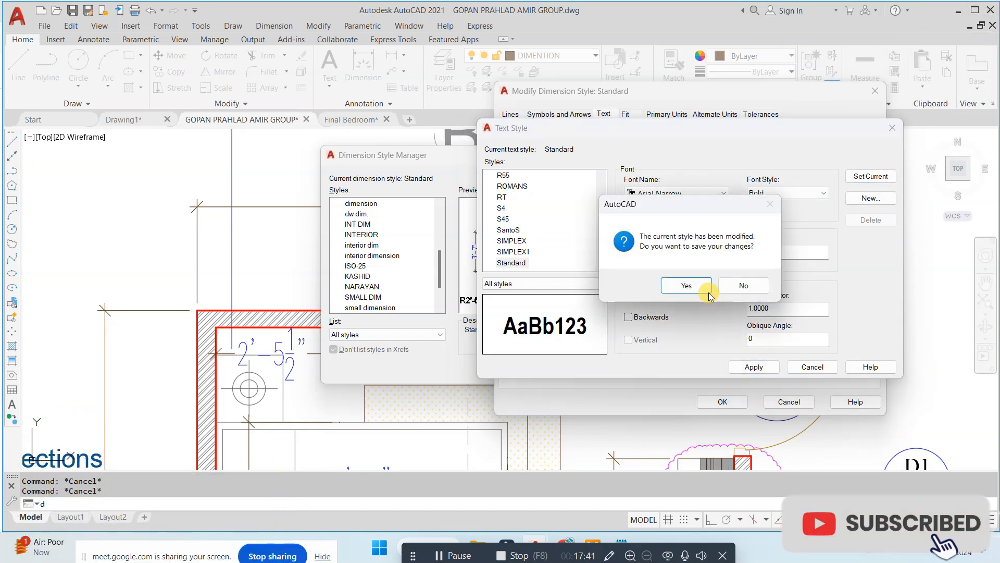
pyautogui.click(692, 287)
pyautogui.click(814, 367)
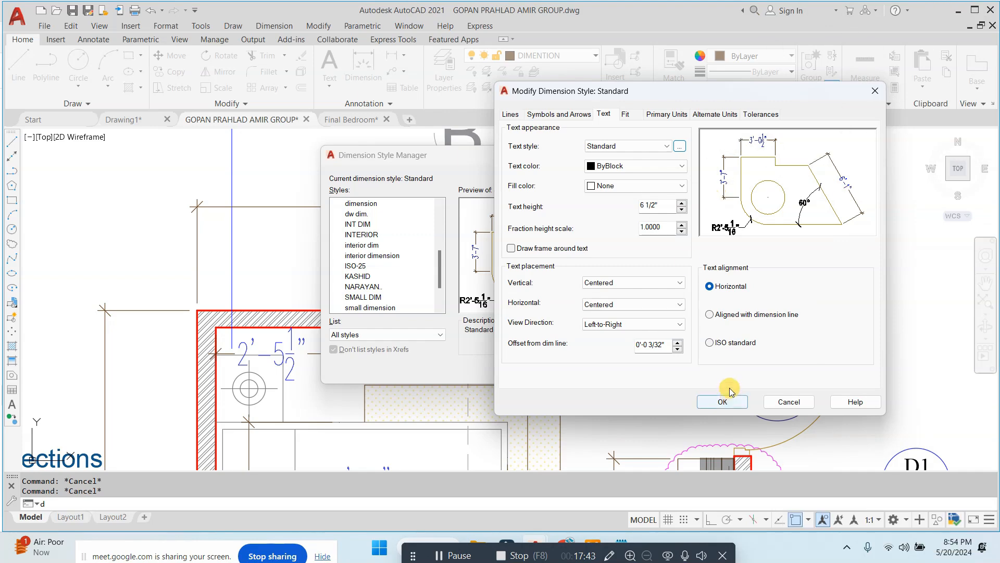
# - Apply the changes to the Standard dimension style and finish editing dimension styles
pyautogui.click(722, 401)
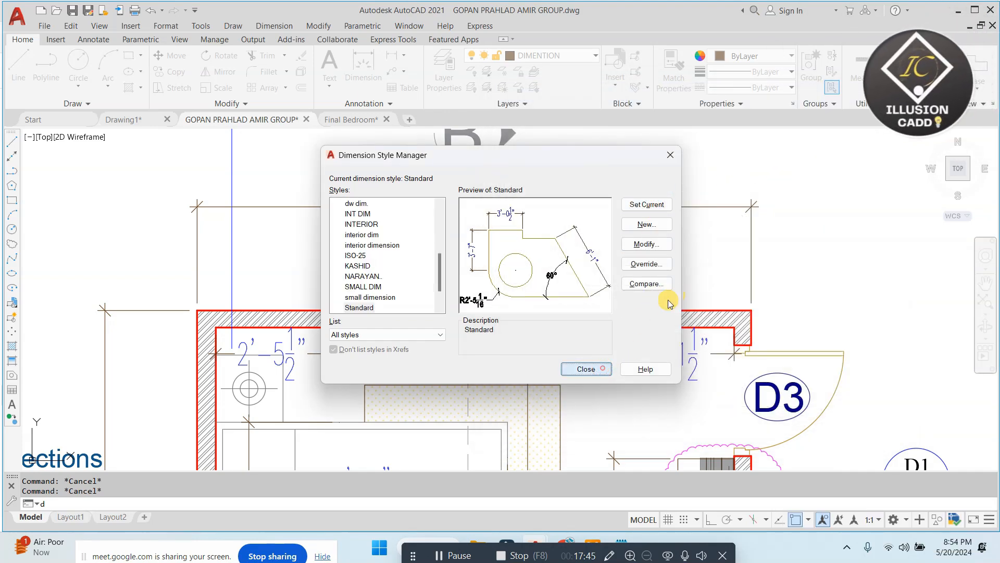
pyautogui.click(586, 368)
pyautogui.scroll(3, 527, 163)
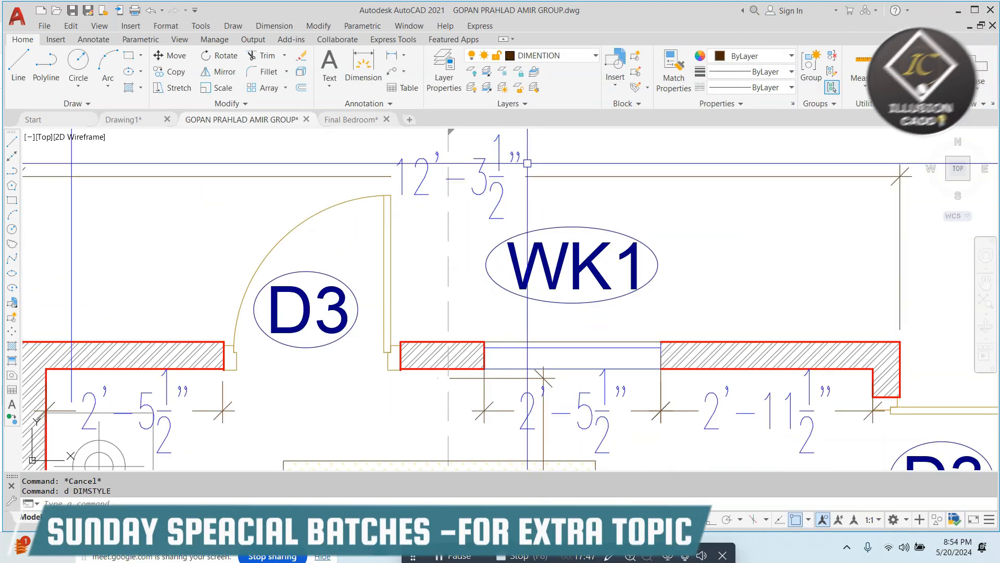
# - Try to change the text color of the overall upper width dimension, leaving the text unmodified
pyautogui.click(527, 163)
pyautogui.click(513, 183)
pyautogui.press('Escape')
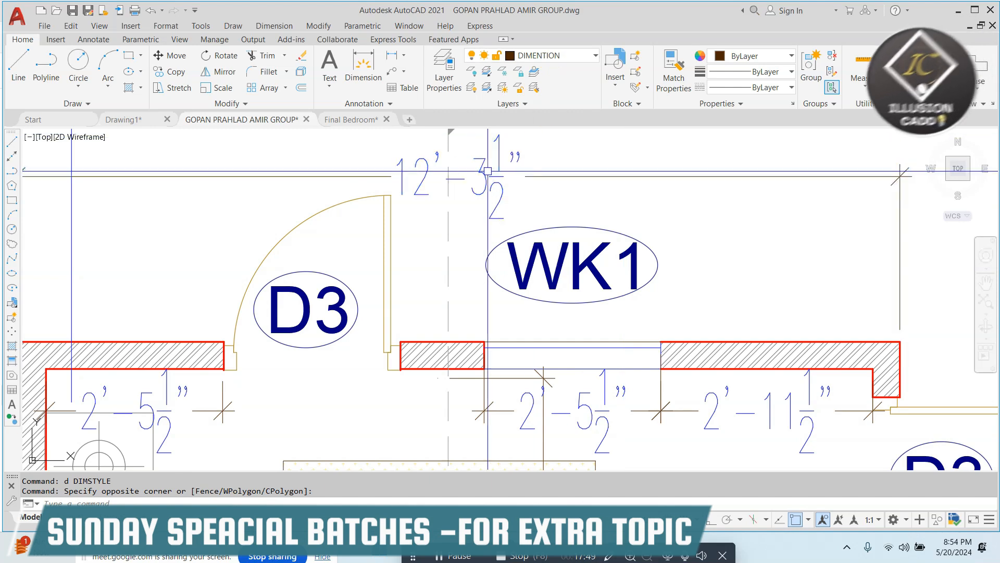
pyautogui.click(506, 163)
pyautogui.press('Escape')
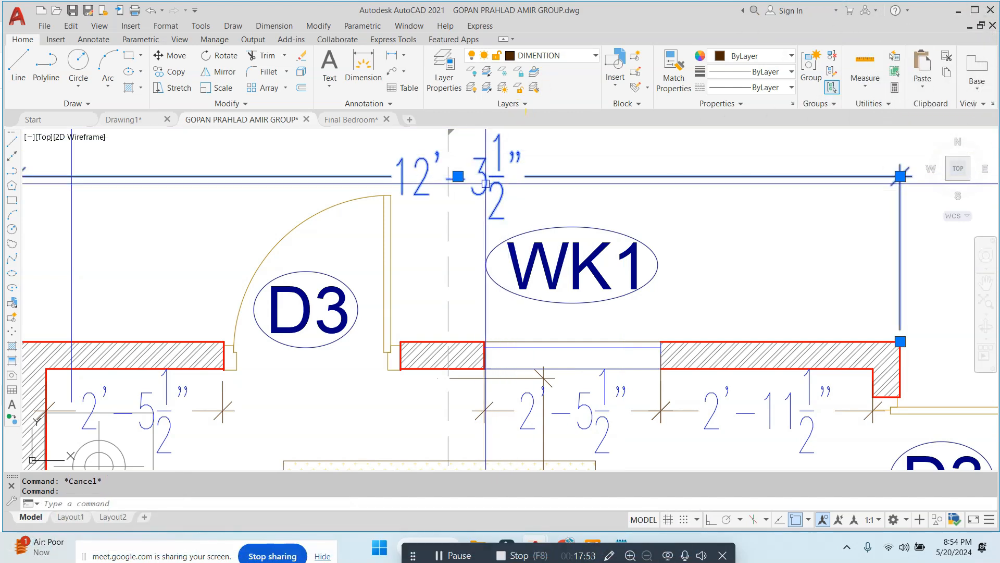
pyautogui.doubleClick(485, 183)
pyautogui.click(576, 193)
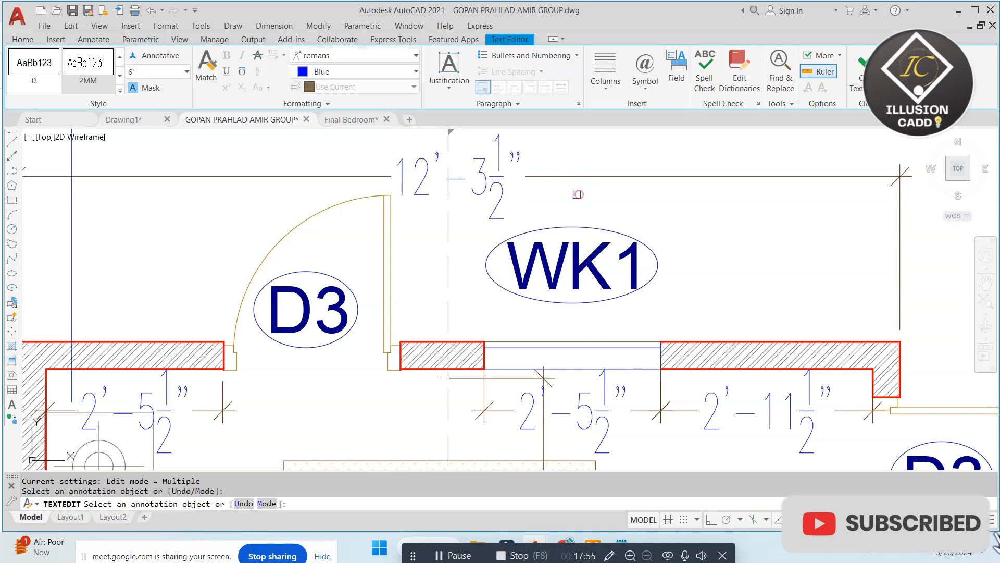
pyautogui.press('Escape')
pyautogui.click(576, 194)
pyautogui.click(502, 200)
pyautogui.press('Escape')
pyautogui.doubleClick(440, 170)
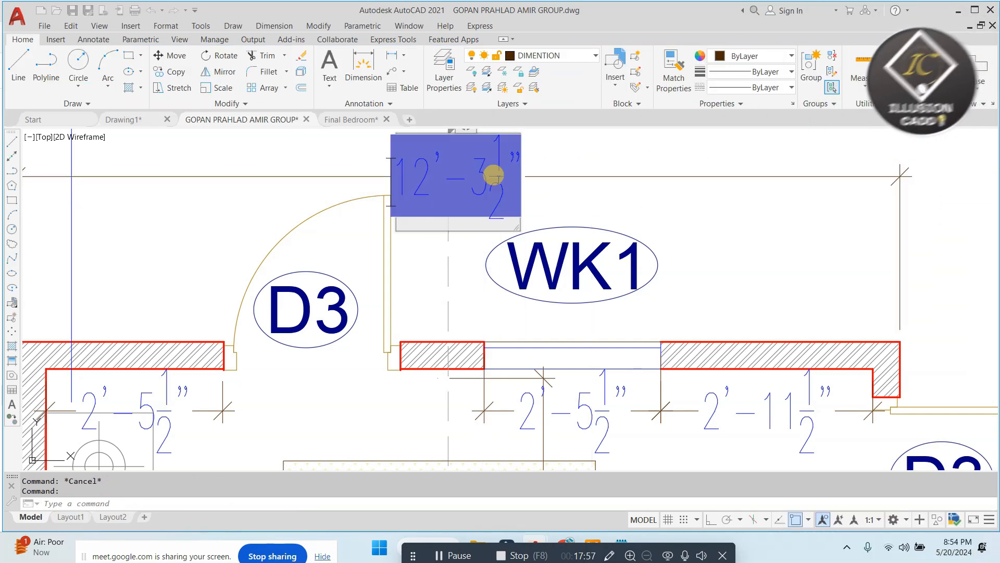
pyautogui.click(382, 71)
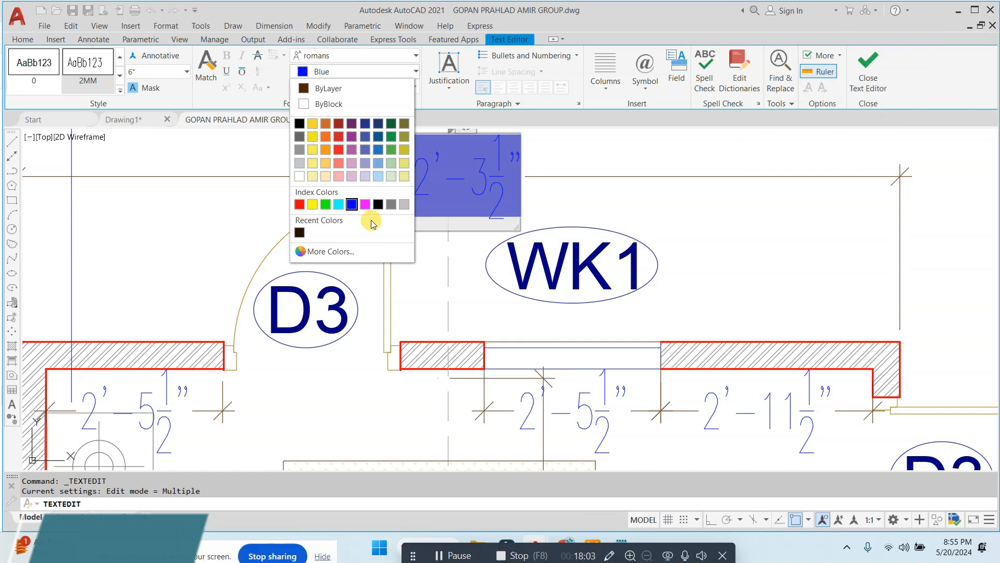
pyautogui.click(636, 199)
pyautogui.press('Escape')
pyautogui.scroll(2, 486, 193)
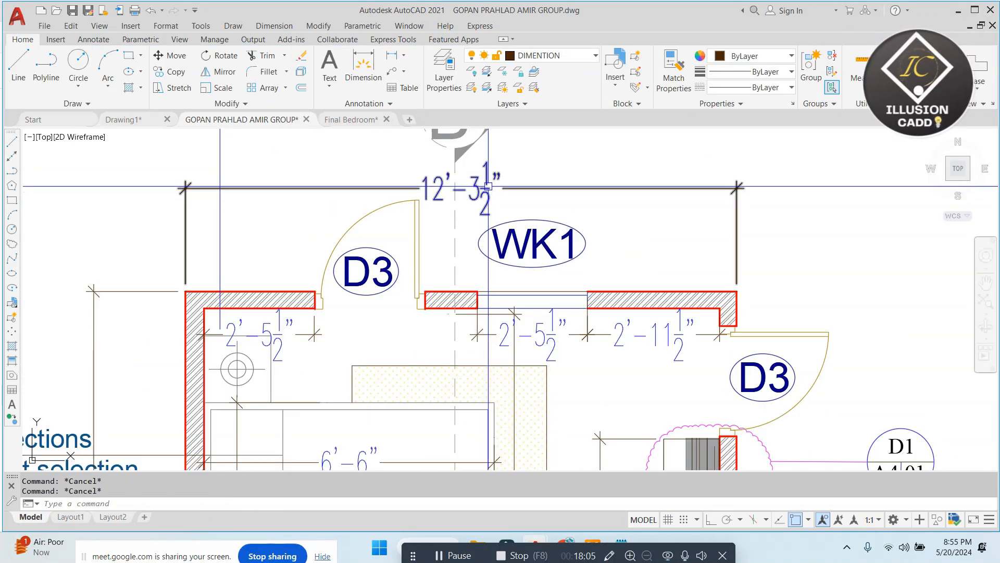
# - Place a second linear dimension across the full upper wall, below the existing overall width dimension
pyautogui.click(276, 27)
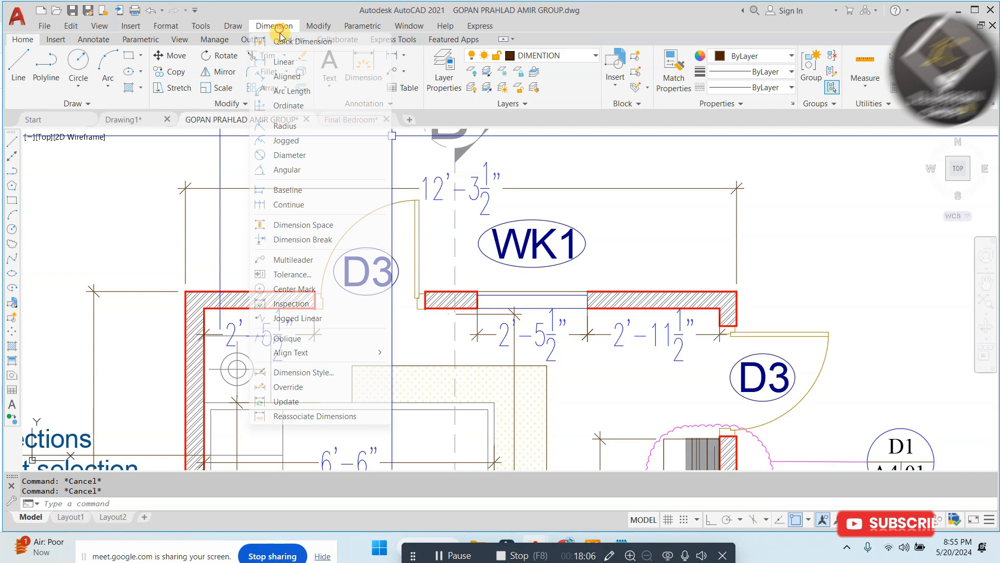
pyautogui.click(284, 62)
pyautogui.click(186, 292)
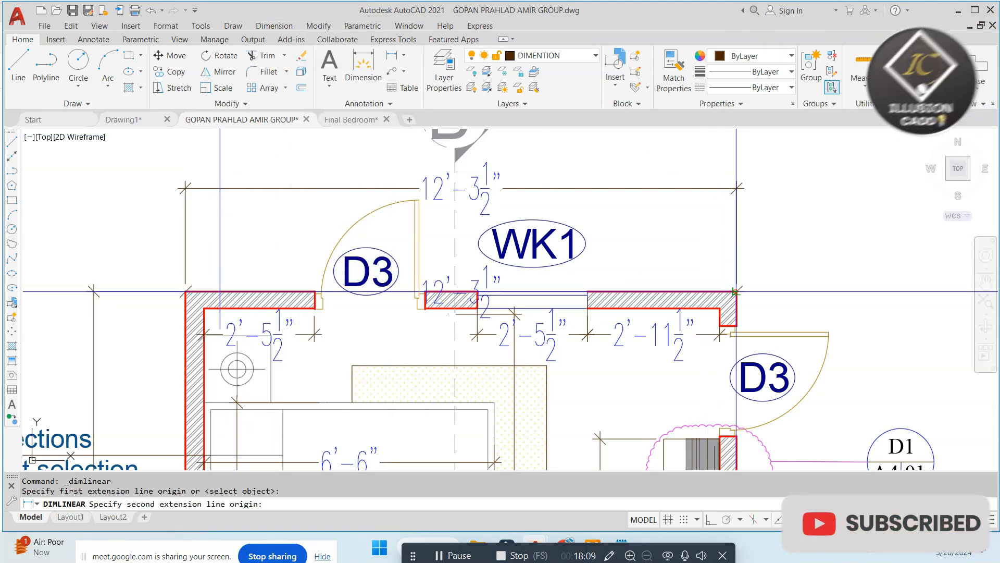
pyautogui.click(736, 291)
pyautogui.click(588, 229)
# - Erase the duplicate overall width dimension above the upper wall
pyautogui.press('Escape')
pyautogui.click(643, 214)
pyautogui.click(623, 239)
pyautogui.write('e')
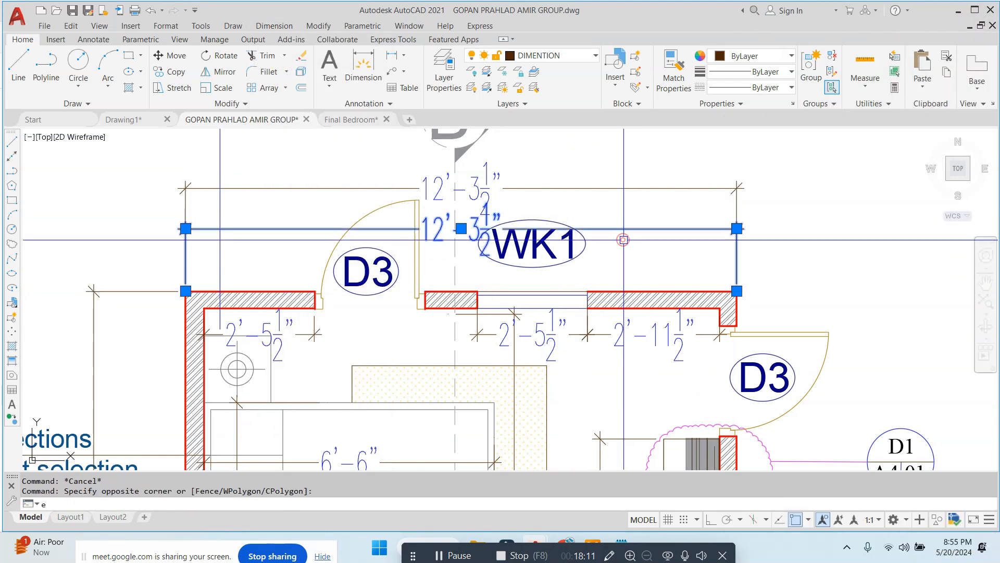
pyautogui.press('Return')
pyautogui.press('Escape')
# - Copy the FLOOR PLAN title from the reference plan to below the master bedroom's wardrobe note
pyautogui.scroll(-4, 624, 240)
pyautogui.scroll(2, 531, 284)
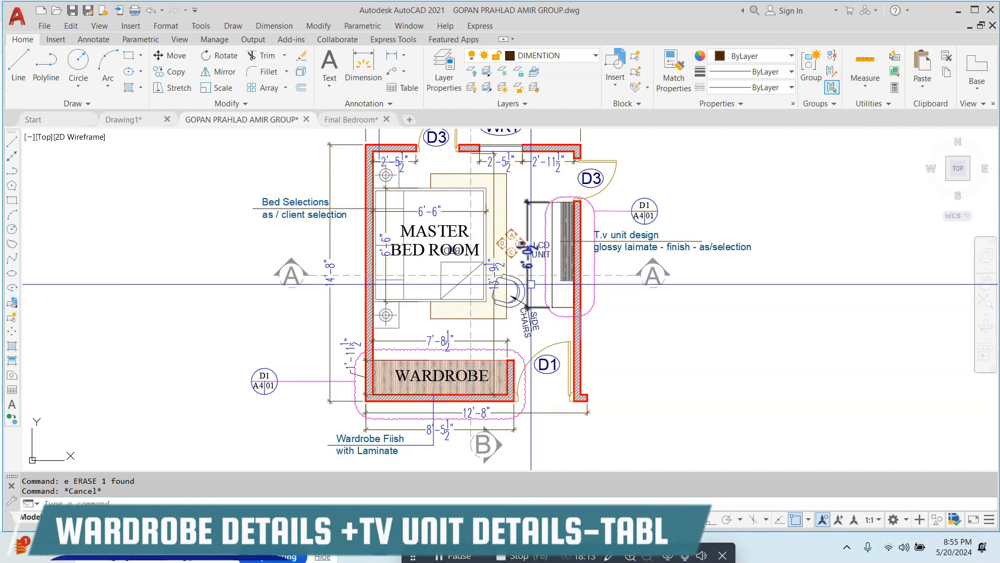
pyautogui.scroll(-6, 531, 270)
pyautogui.scroll(7, 188, 284)
pyautogui.click(536, 285)
pyautogui.click(435, 234)
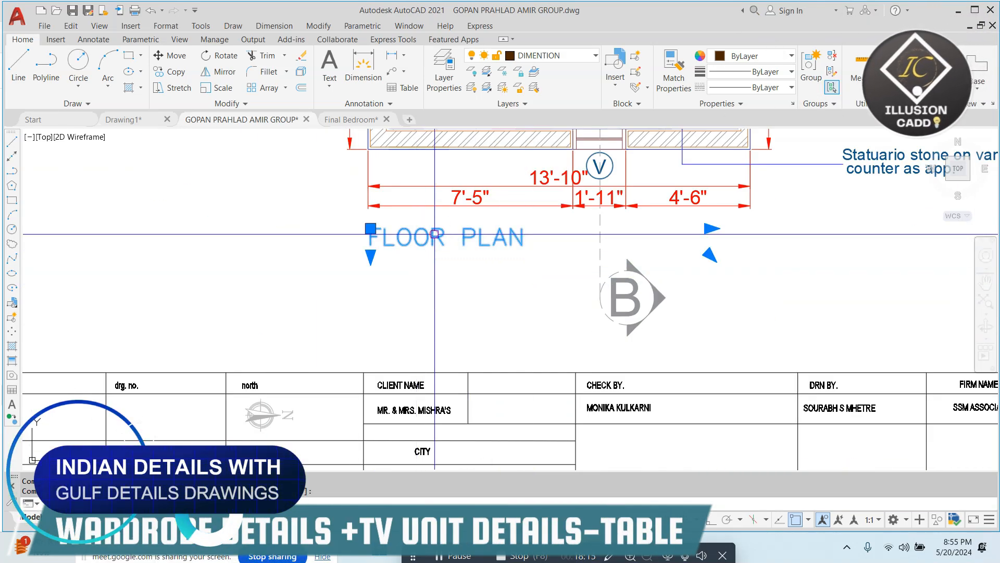
pyautogui.click(435, 234)
pyautogui.scroll(-4, 440, 264)
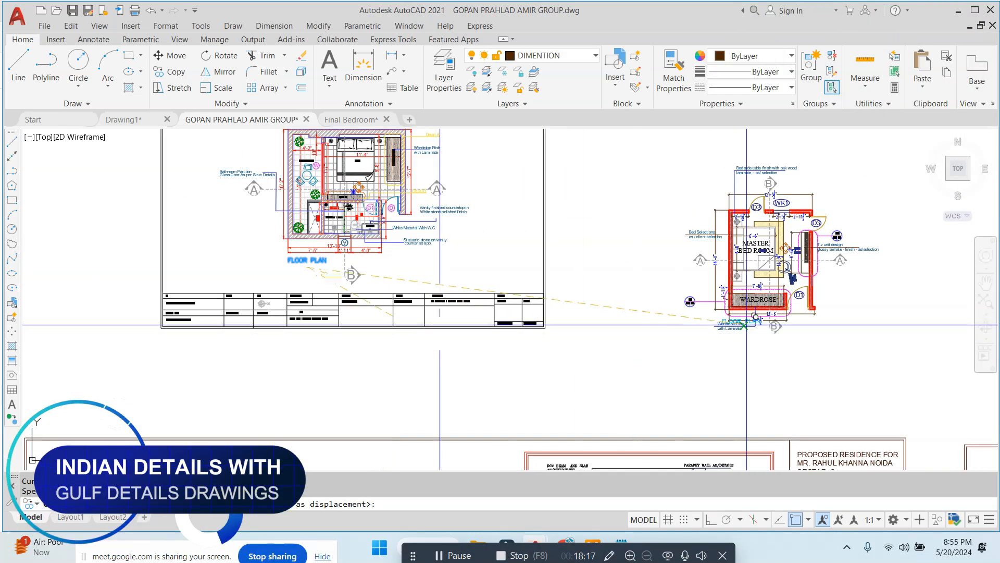
pyautogui.scroll(6, 619, 327)
pyautogui.click(620, 310)
pyautogui.press('Escape')
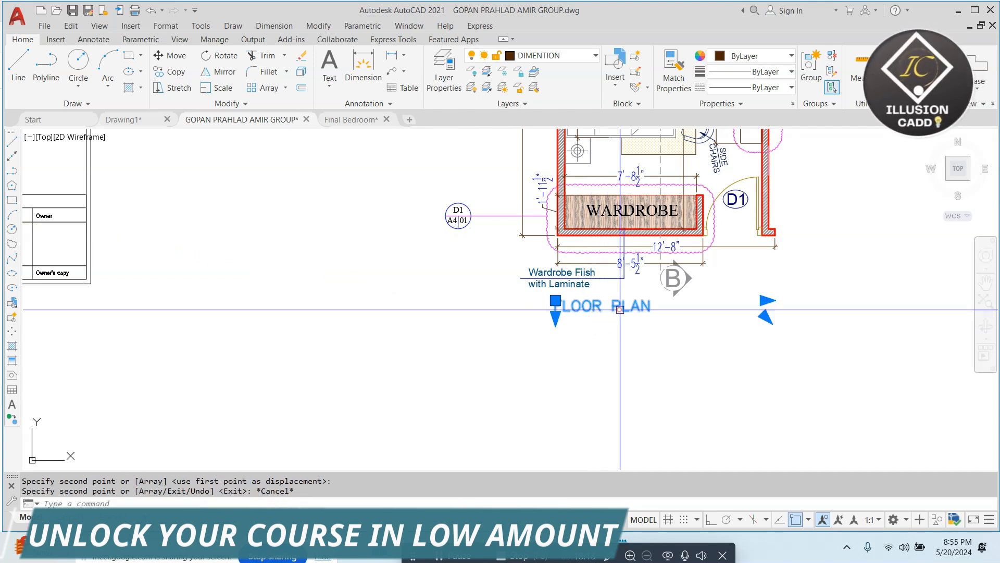
# - Open the copied FLOOR PLAN title for text editing and assign it to the WC-OUTL layer
pyautogui.doubleClick(620, 309)
pyautogui.scroll(2, 621, 305)
pyautogui.click(636, 353)
pyautogui.press('Escape')
pyautogui.click(610, 350)
pyautogui.click(559, 304)
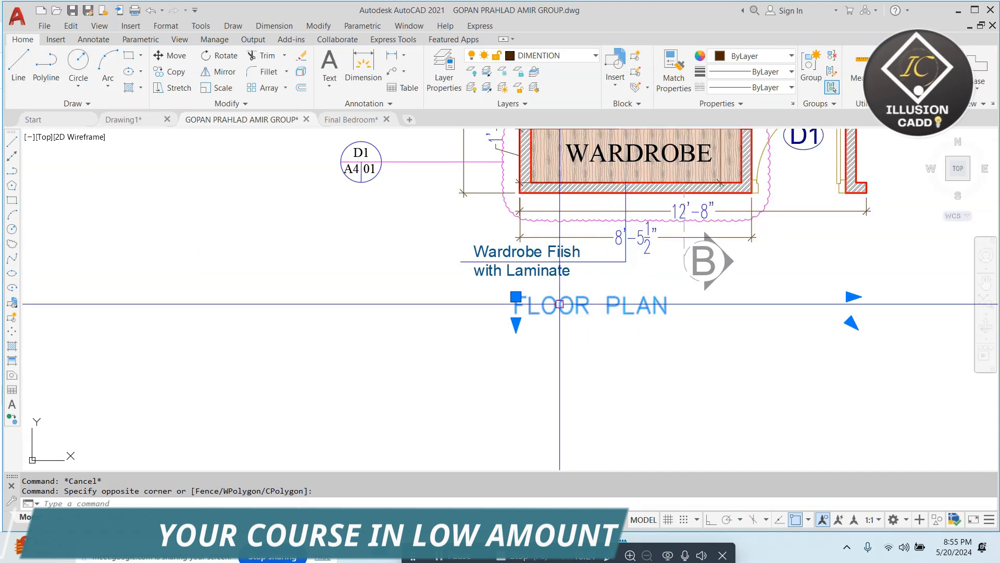
pyautogui.press('Escape')
pyautogui.click(596, 304)
pyautogui.click(570, 307)
pyautogui.doubleClick(570, 306)
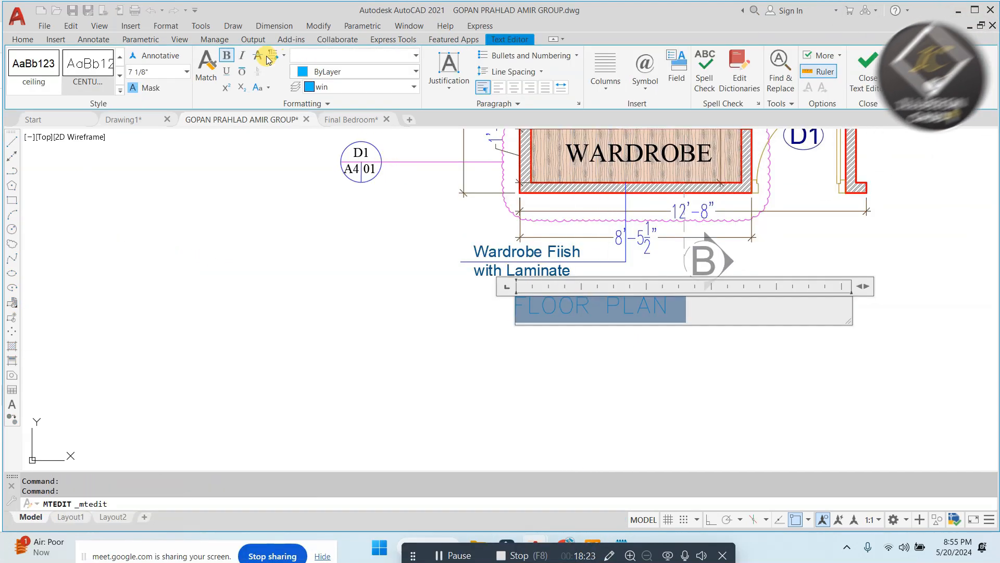
pyautogui.click(354, 88)
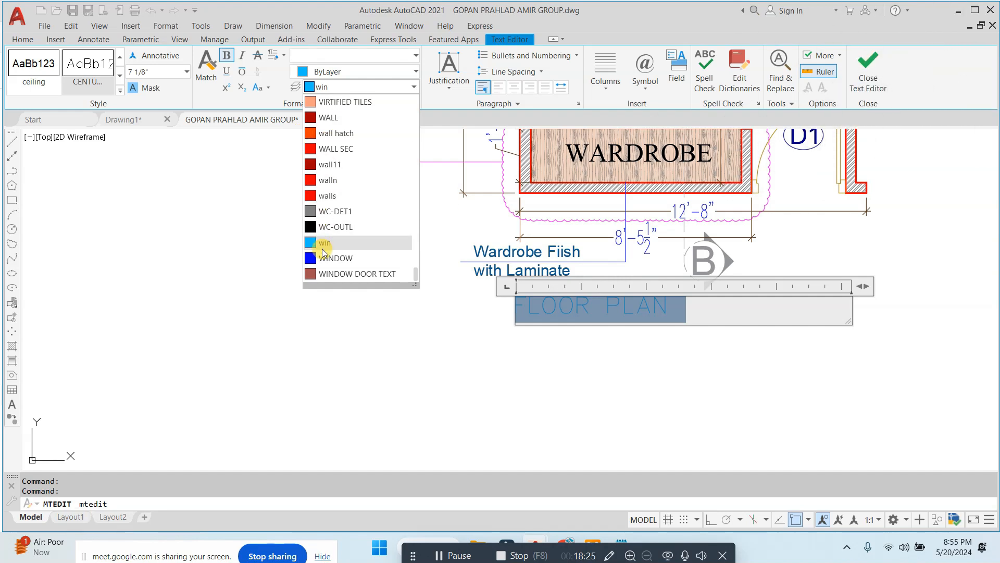
pyautogui.click(334, 228)
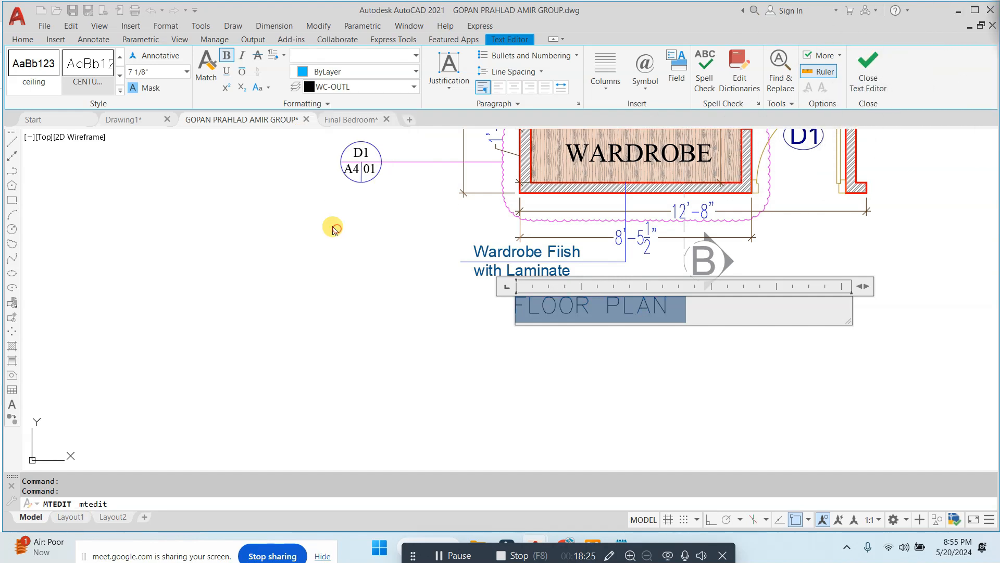
# - Set the FLOOR PLAN title's font to Times New Roman Baltic and finish the text edit
pyautogui.click(339, 55)
pyautogui.scroll(2, 334, 188)
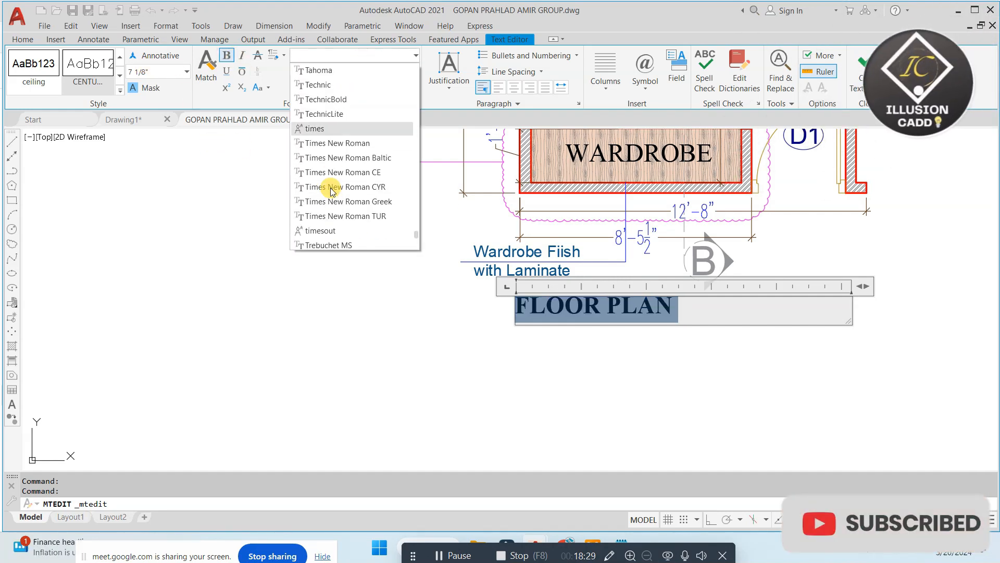
pyautogui.click(388, 156)
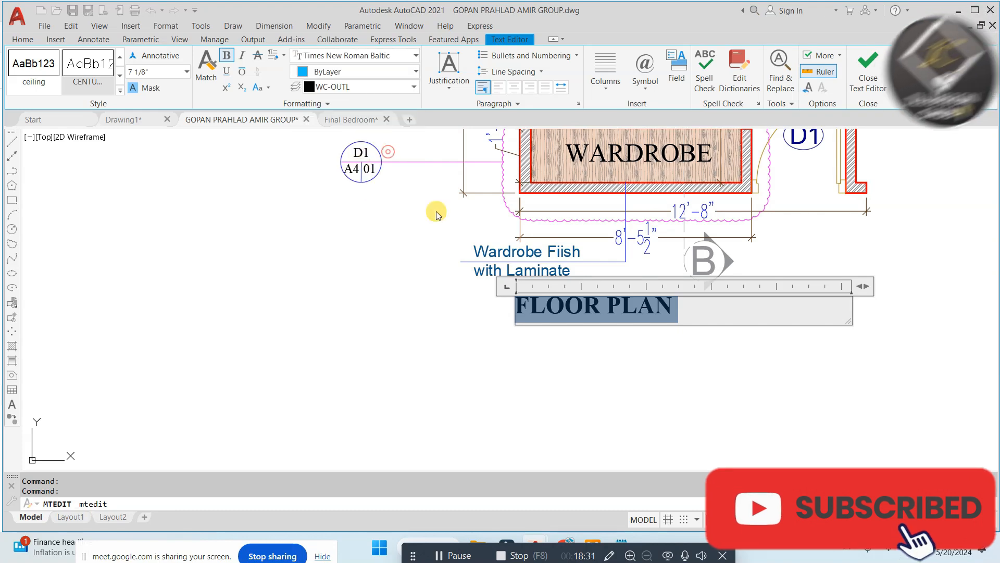
pyautogui.click(825, 71)
pyautogui.press('Escape')
# - Copy the plant from the reference plan's balcony to outside the master bedroom, above the T.V. unit note
pyautogui.scroll(-5, 413, 304)
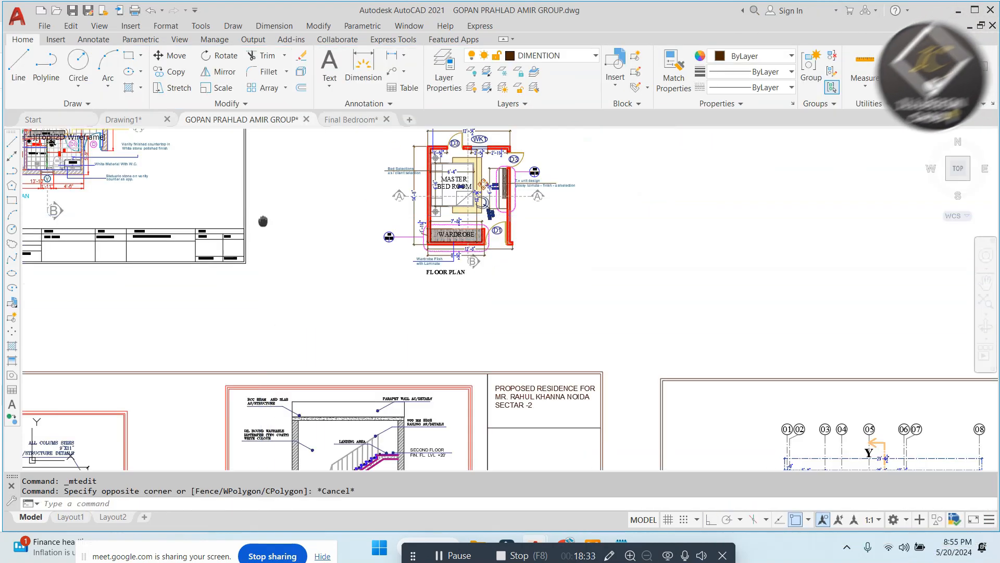
pyautogui.scroll(6, 253, 238)
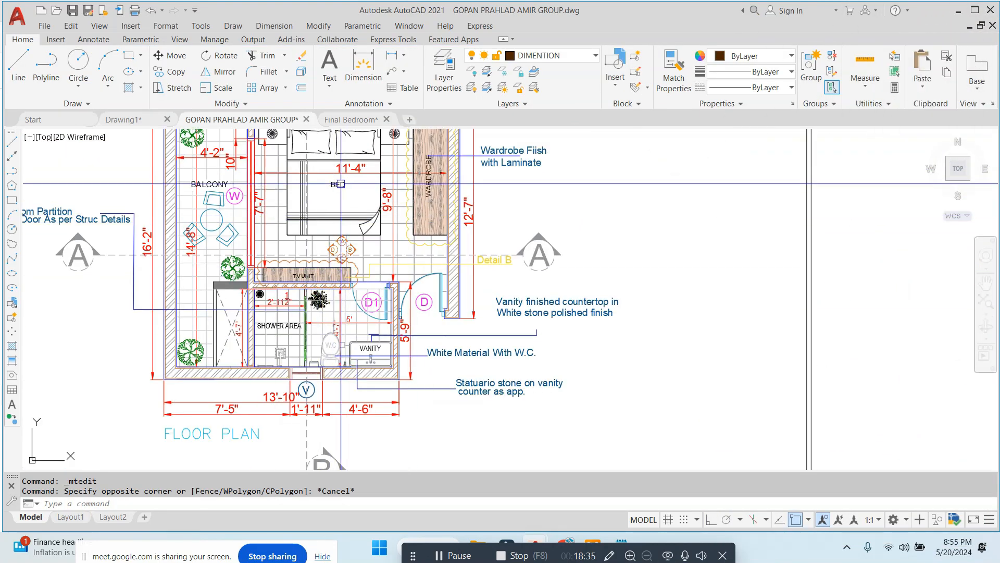
pyautogui.moveTo(364, 208); pyautogui.dragTo(345, 313, button='middle')
pyautogui.scroll(3, 178, 249)
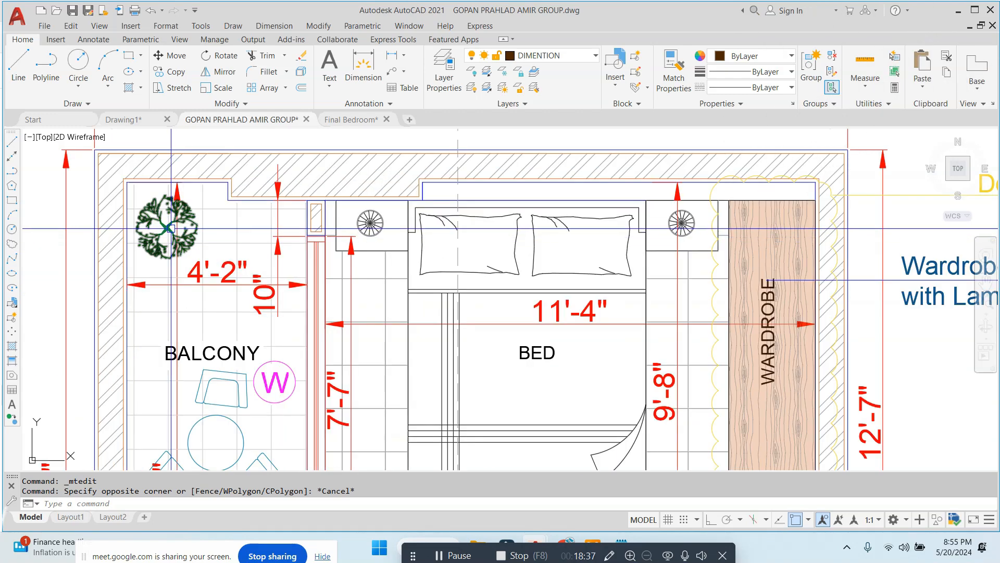
pyautogui.click(159, 227)
pyautogui.click(159, 226)
pyautogui.scroll(-5, 313, 260)
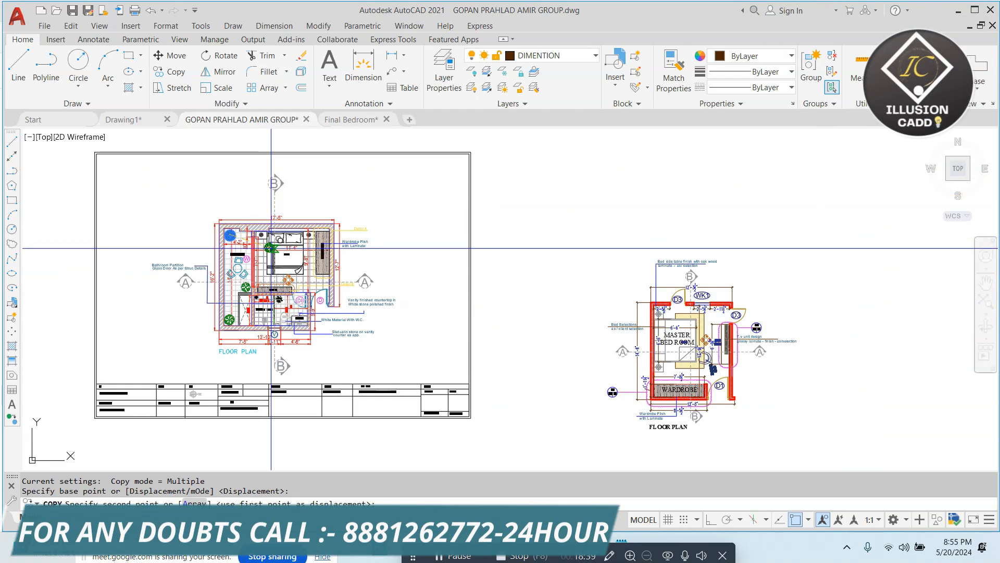
pyautogui.scroll(6, 615, 260)
pyautogui.click(652, 247)
pyautogui.press('Escape')
# - Move the copied plant inside the bedroom, between the T.V. unit and door D1
pyautogui.click(684, 225)
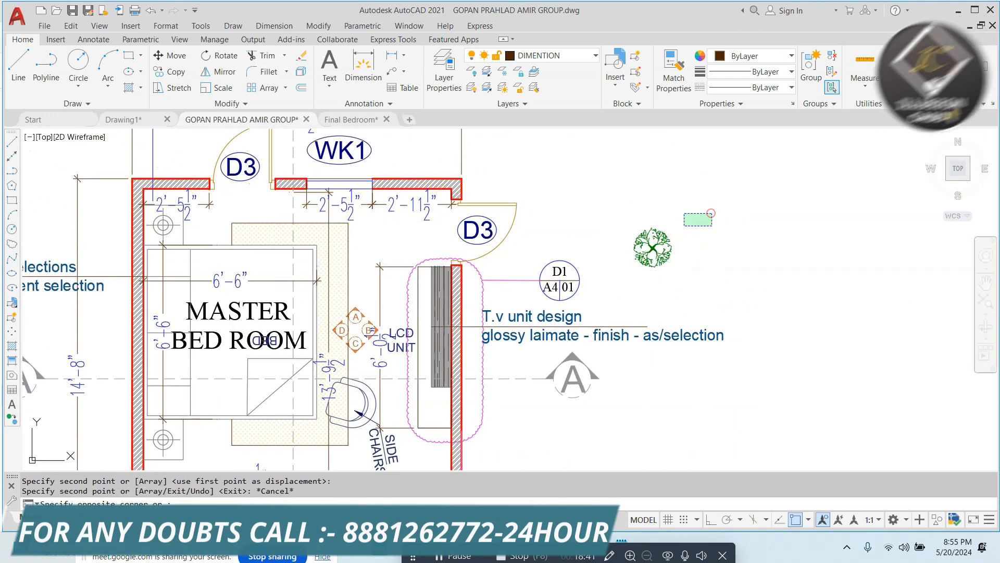
pyautogui.press('Return')
pyautogui.click(656, 248)
pyautogui.click(670, 255)
pyautogui.click(711, 204)
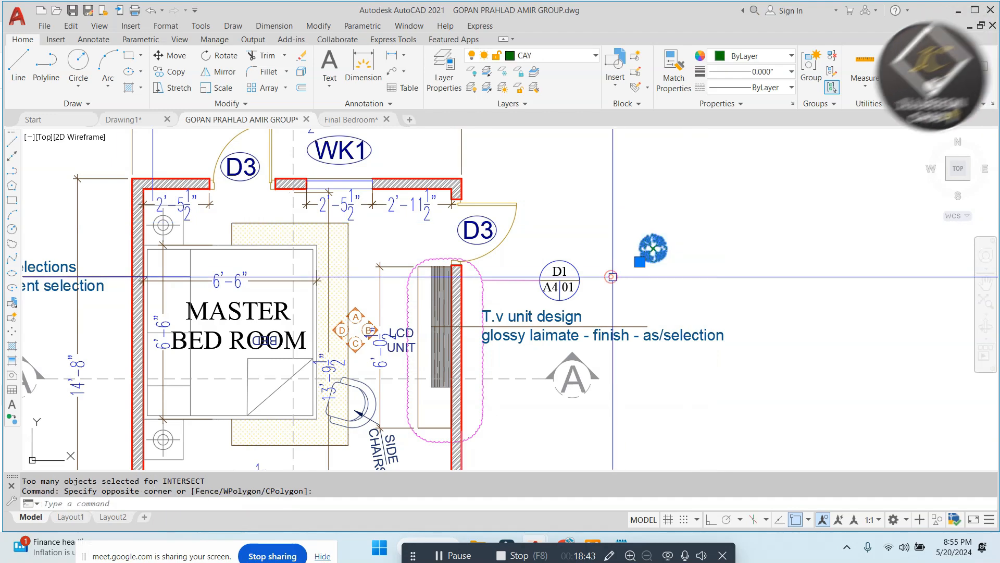
pyautogui.click(653, 248)
pyautogui.scroll(3, 533, 354)
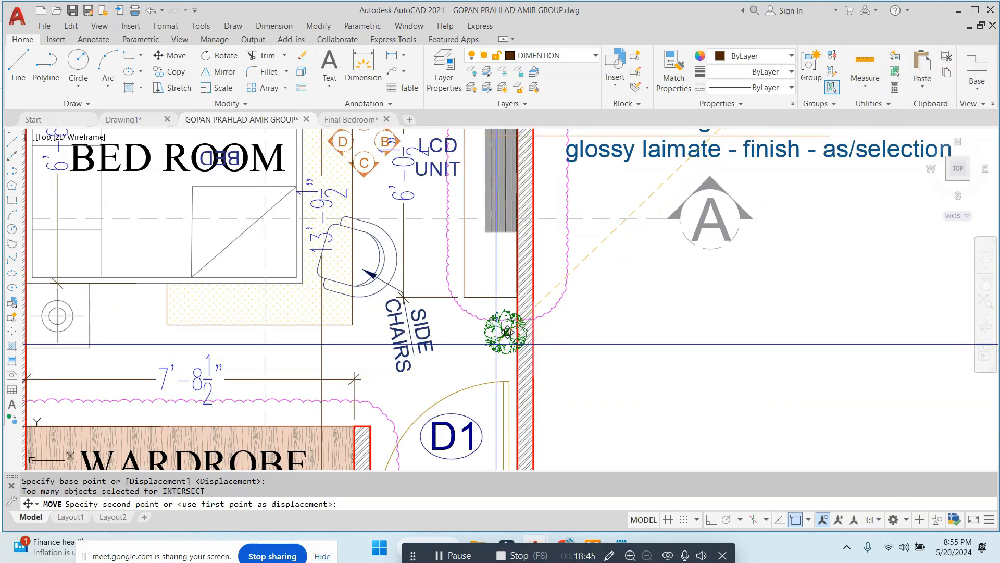
pyautogui.scroll(-2, 496, 344)
pyautogui.moveTo(476, 351); pyautogui.dragTo(492, 320, button='middle')
pyautogui.scroll(2, 494, 319)
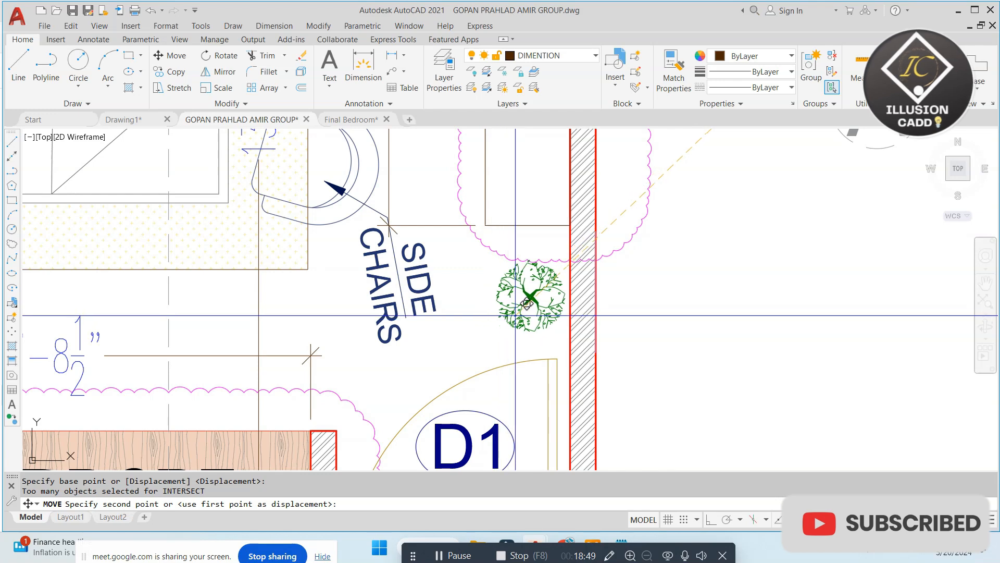
pyautogui.press('Escape')
# - Copy the plant to the bedroom's upper wall, between window WK1 and the upper D3 door corner
pyautogui.scroll(-4, 516, 307)
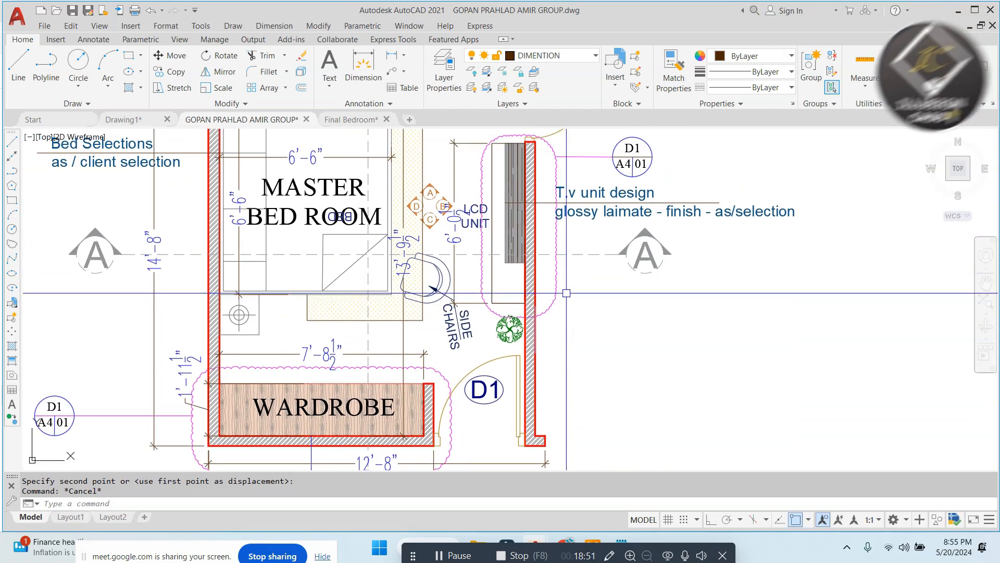
pyautogui.moveTo(517, 280); pyautogui.dragTo(517, 282, button='middle')
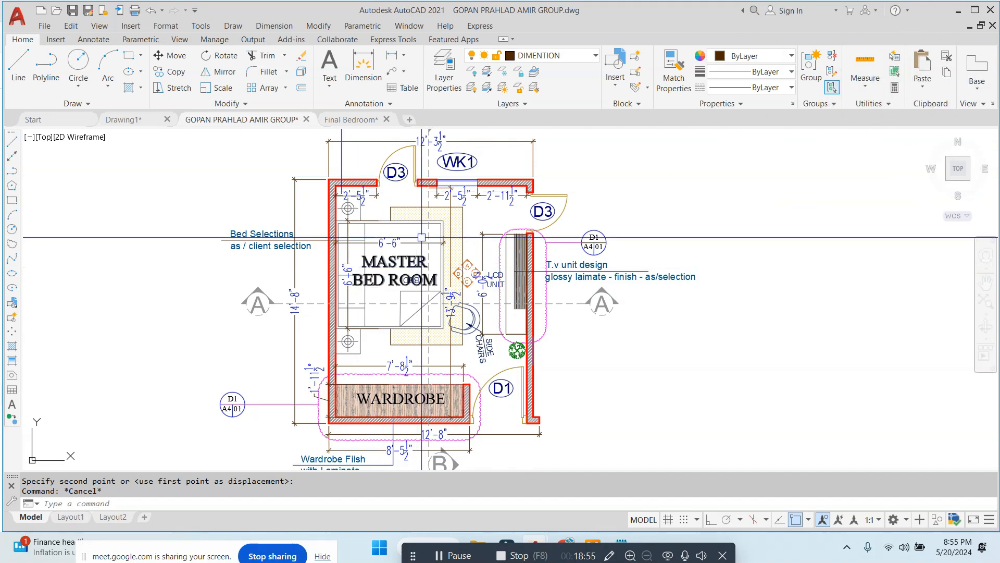
pyautogui.scroll(4, 518, 351)
pyautogui.click(519, 351)
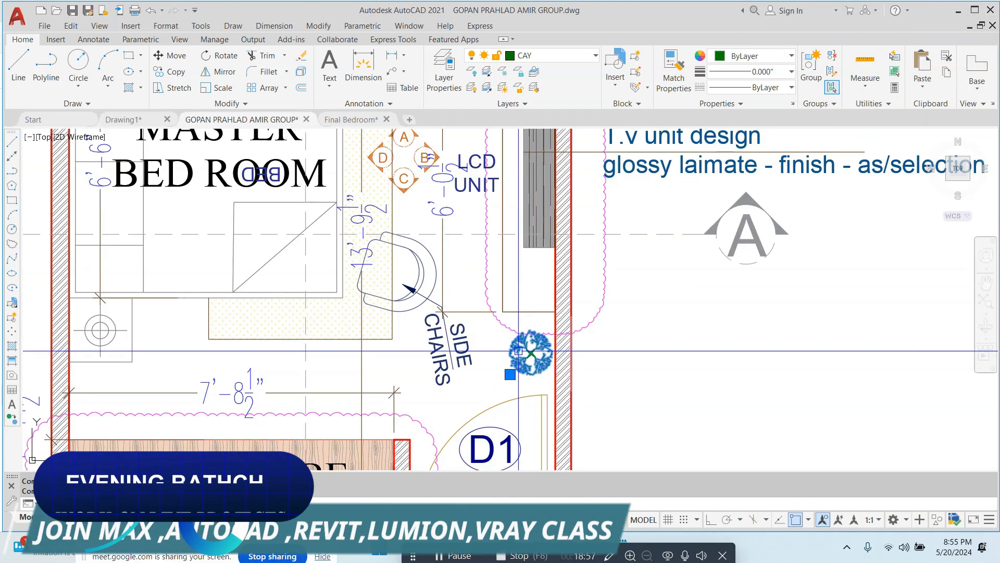
pyautogui.click(521, 363)
pyautogui.scroll(-1, 486, 207)
pyautogui.moveTo(486, 205); pyautogui.dragTo(502, 410, button='middle')
pyautogui.scroll(3, 502, 273)
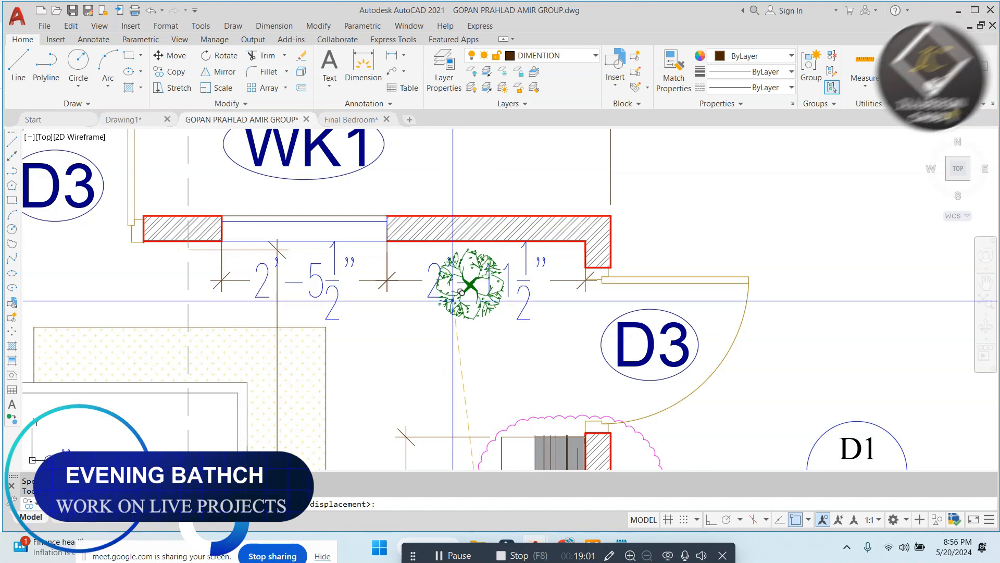
pyautogui.click(431, 298)
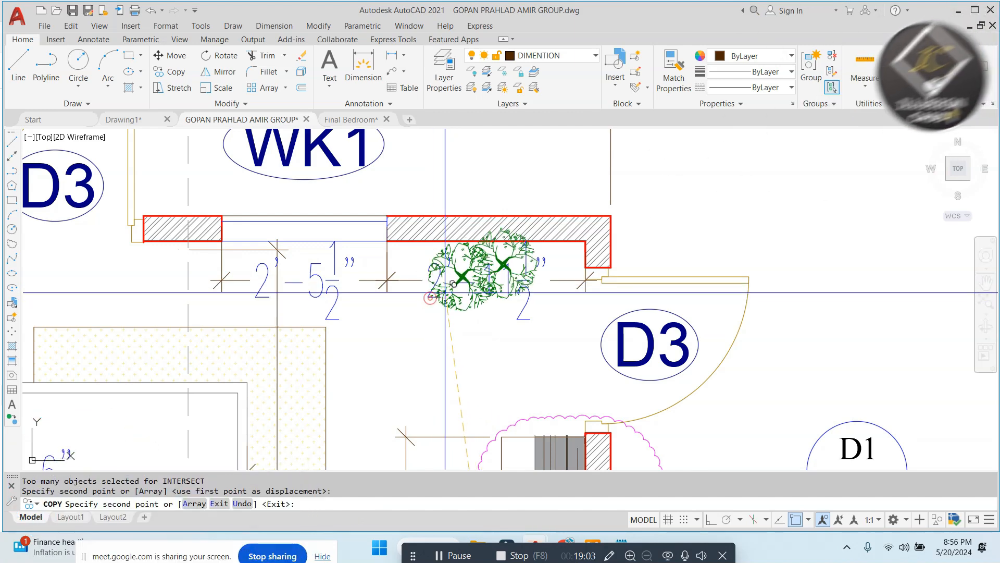
pyautogui.scroll(2, 512, 270)
pyautogui.press('Escape')
# - Move the plant copy at the upper wall to adjust its position in the room corner
pyautogui.click(490, 258)
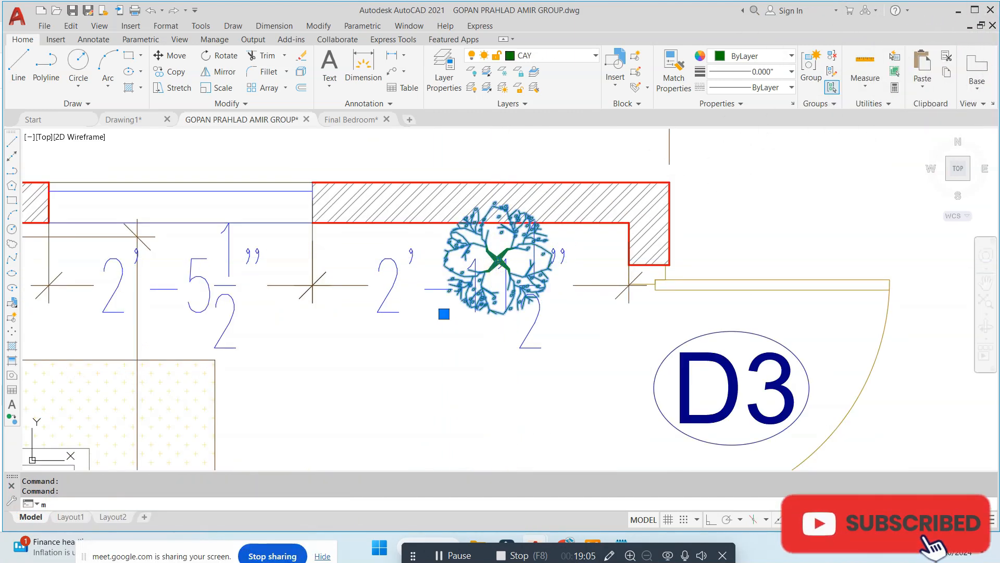